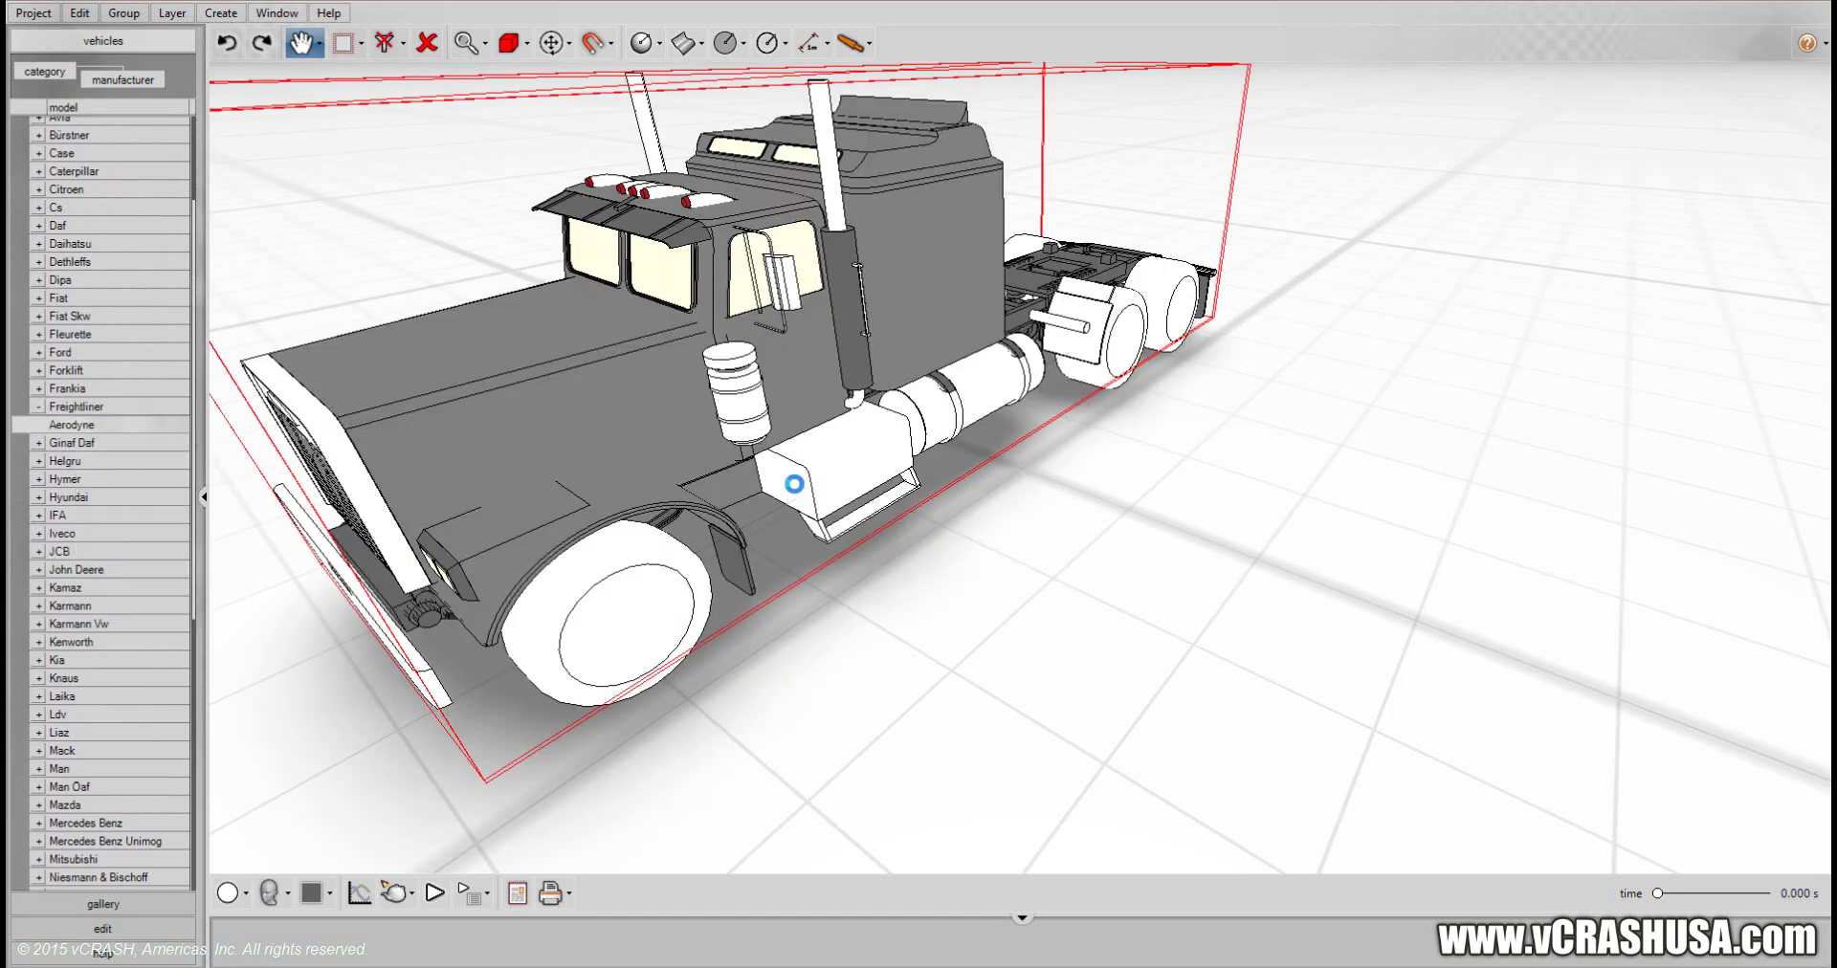
# Switch the scene's display style from the flat white sketch look to shaded surfaces and inspect the truck
pyautogui.moveTo(1053, 584); pyautogui.dragTo(542, 581)
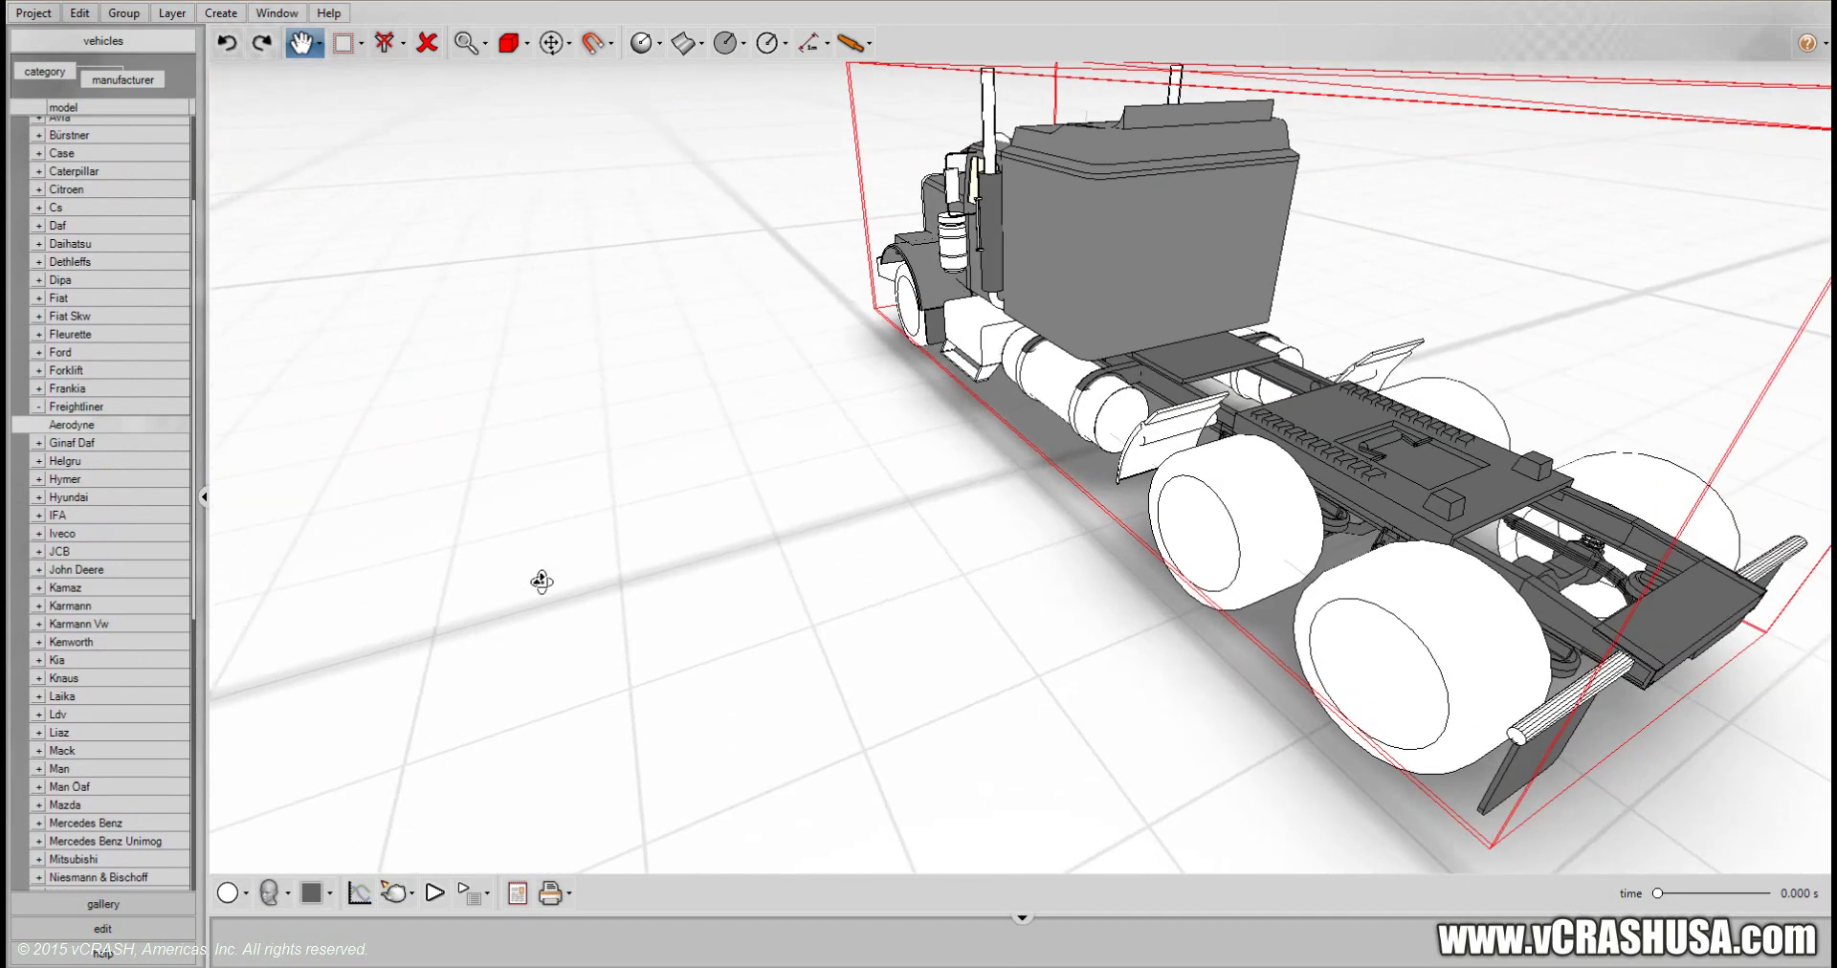
pyautogui.click(230, 893)
pyautogui.click(239, 794)
pyautogui.click(230, 893)
pyautogui.click(251, 858)
pyautogui.click(229, 892)
pyautogui.click(239, 786)
pyautogui.moveTo(676, 718); pyautogui.dragTo(881, 732)
pyautogui.moveTo(963, 653); pyautogui.dragTo(738, 602)
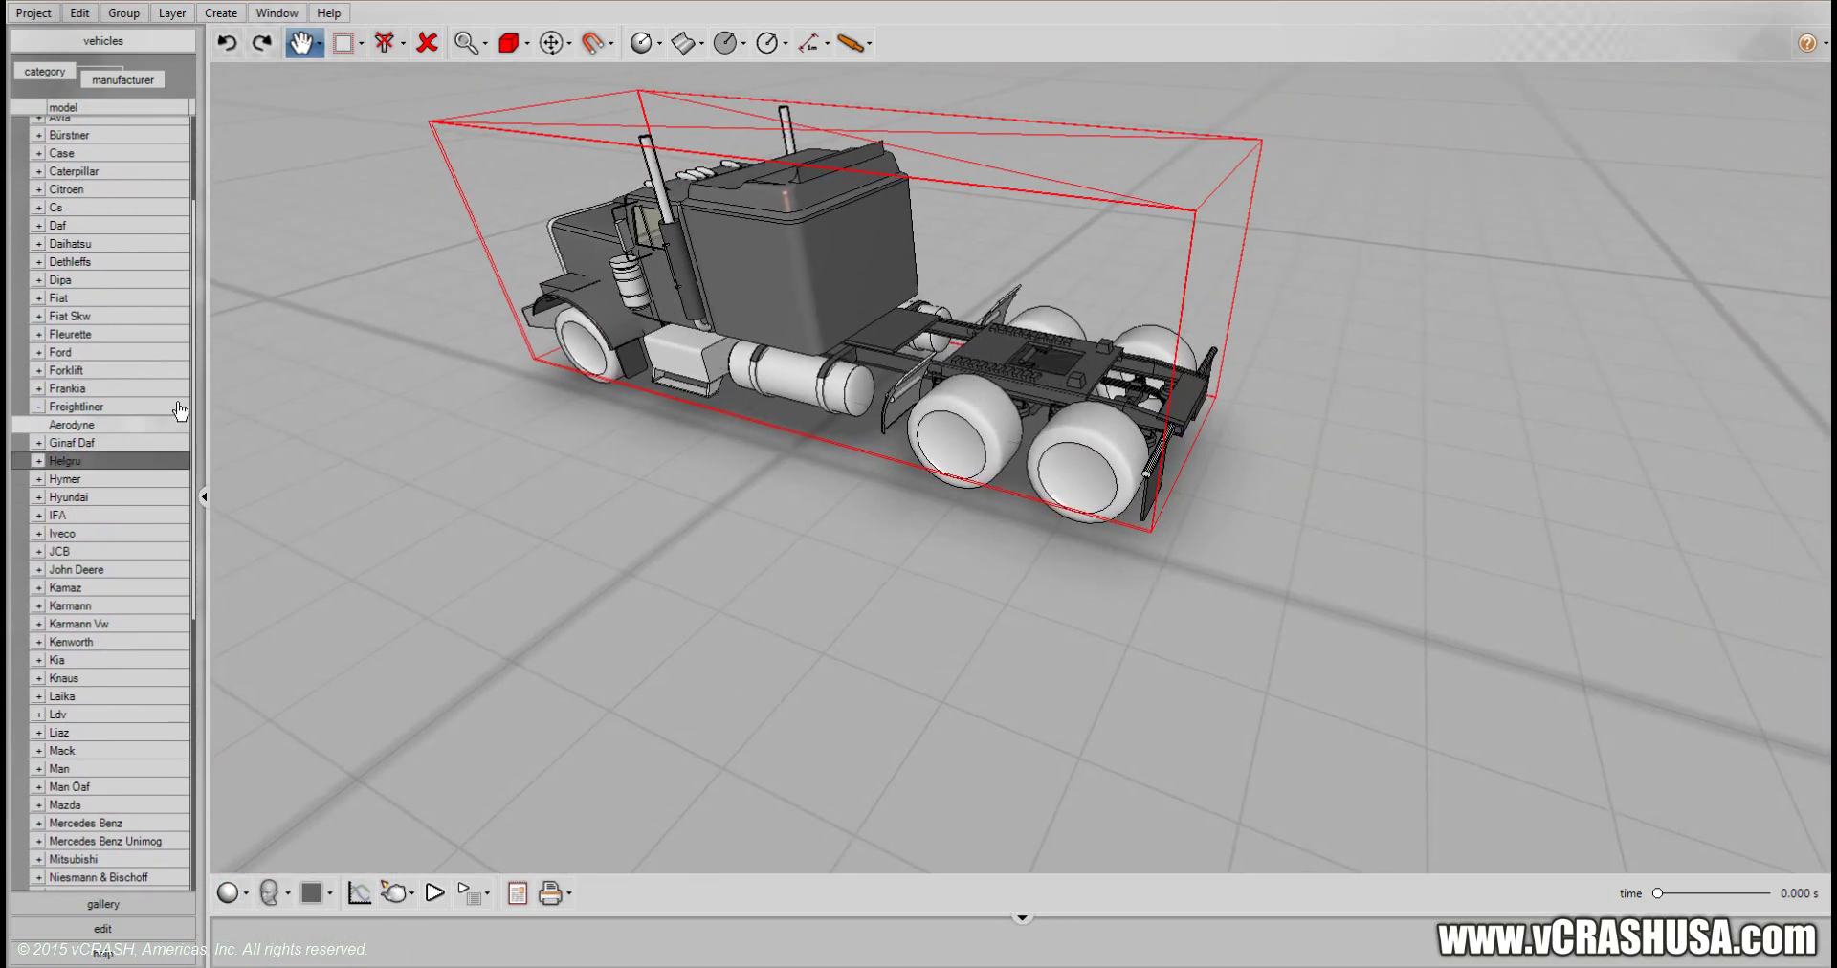
# Insert the 3-axles tanker semi-trailer from the vehicle library's trailer category into the scene with the Freightliner truck
pyautogui.scroll(10, 105, 383)
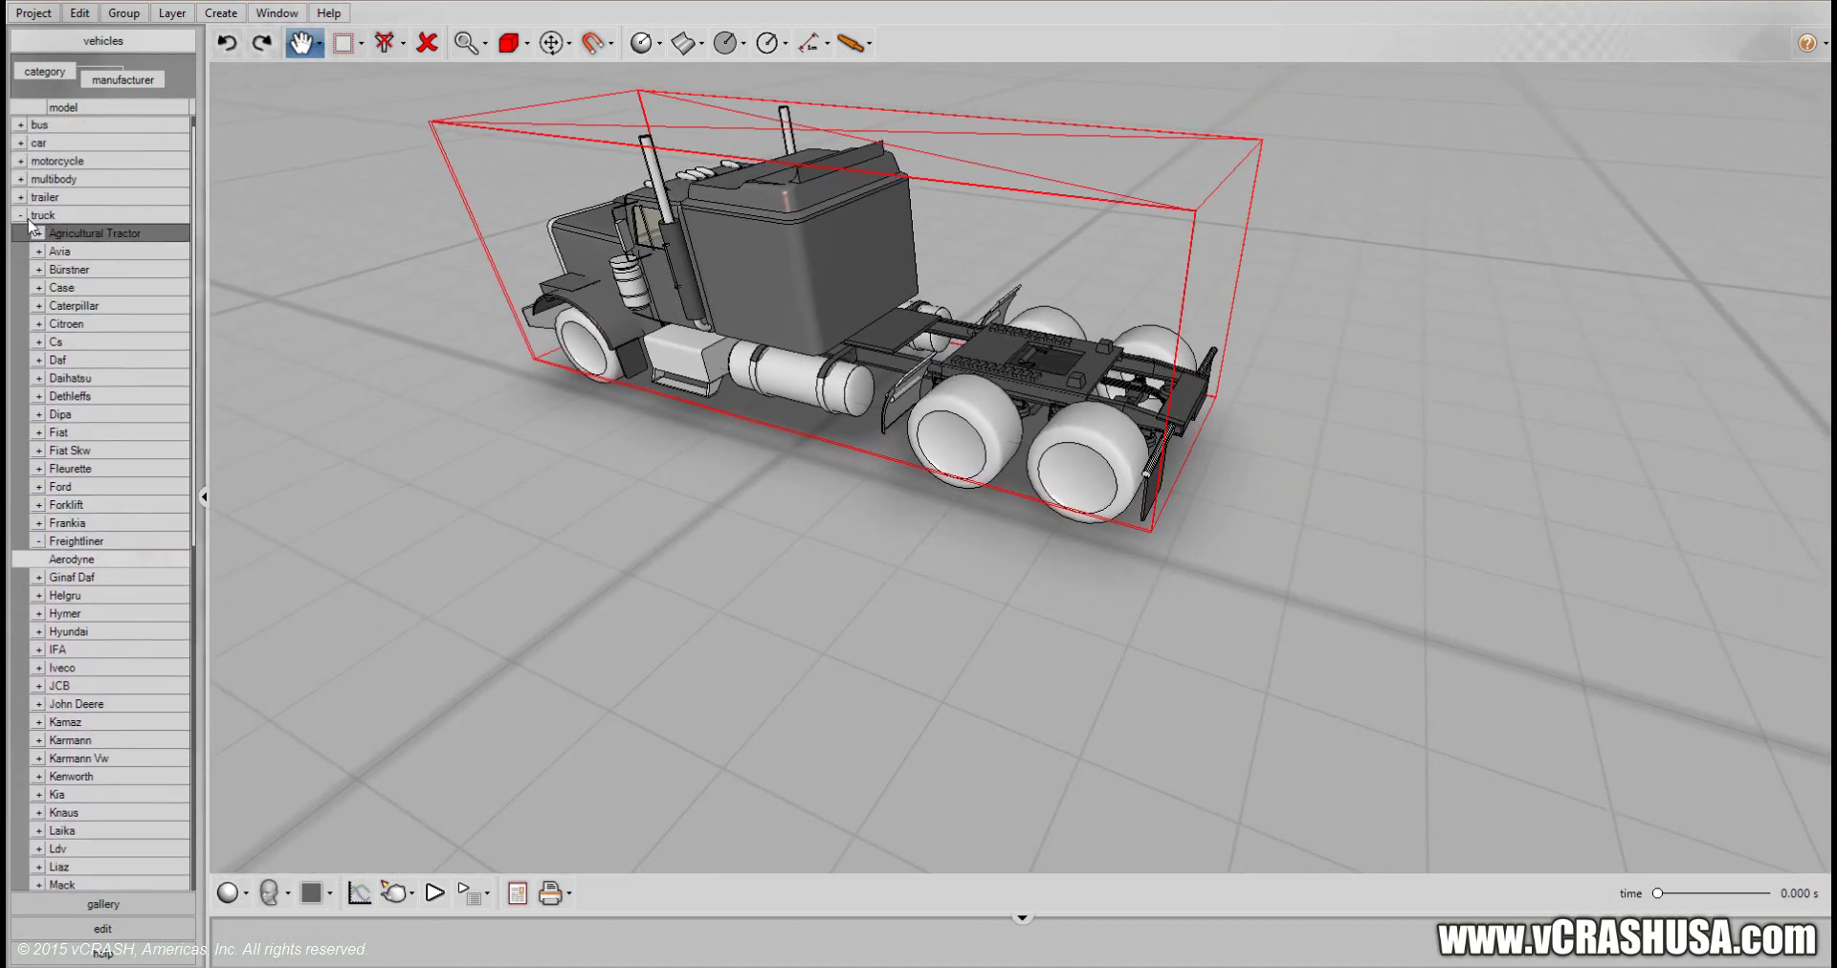
pyautogui.click(19, 234)
pyautogui.click(19, 235)
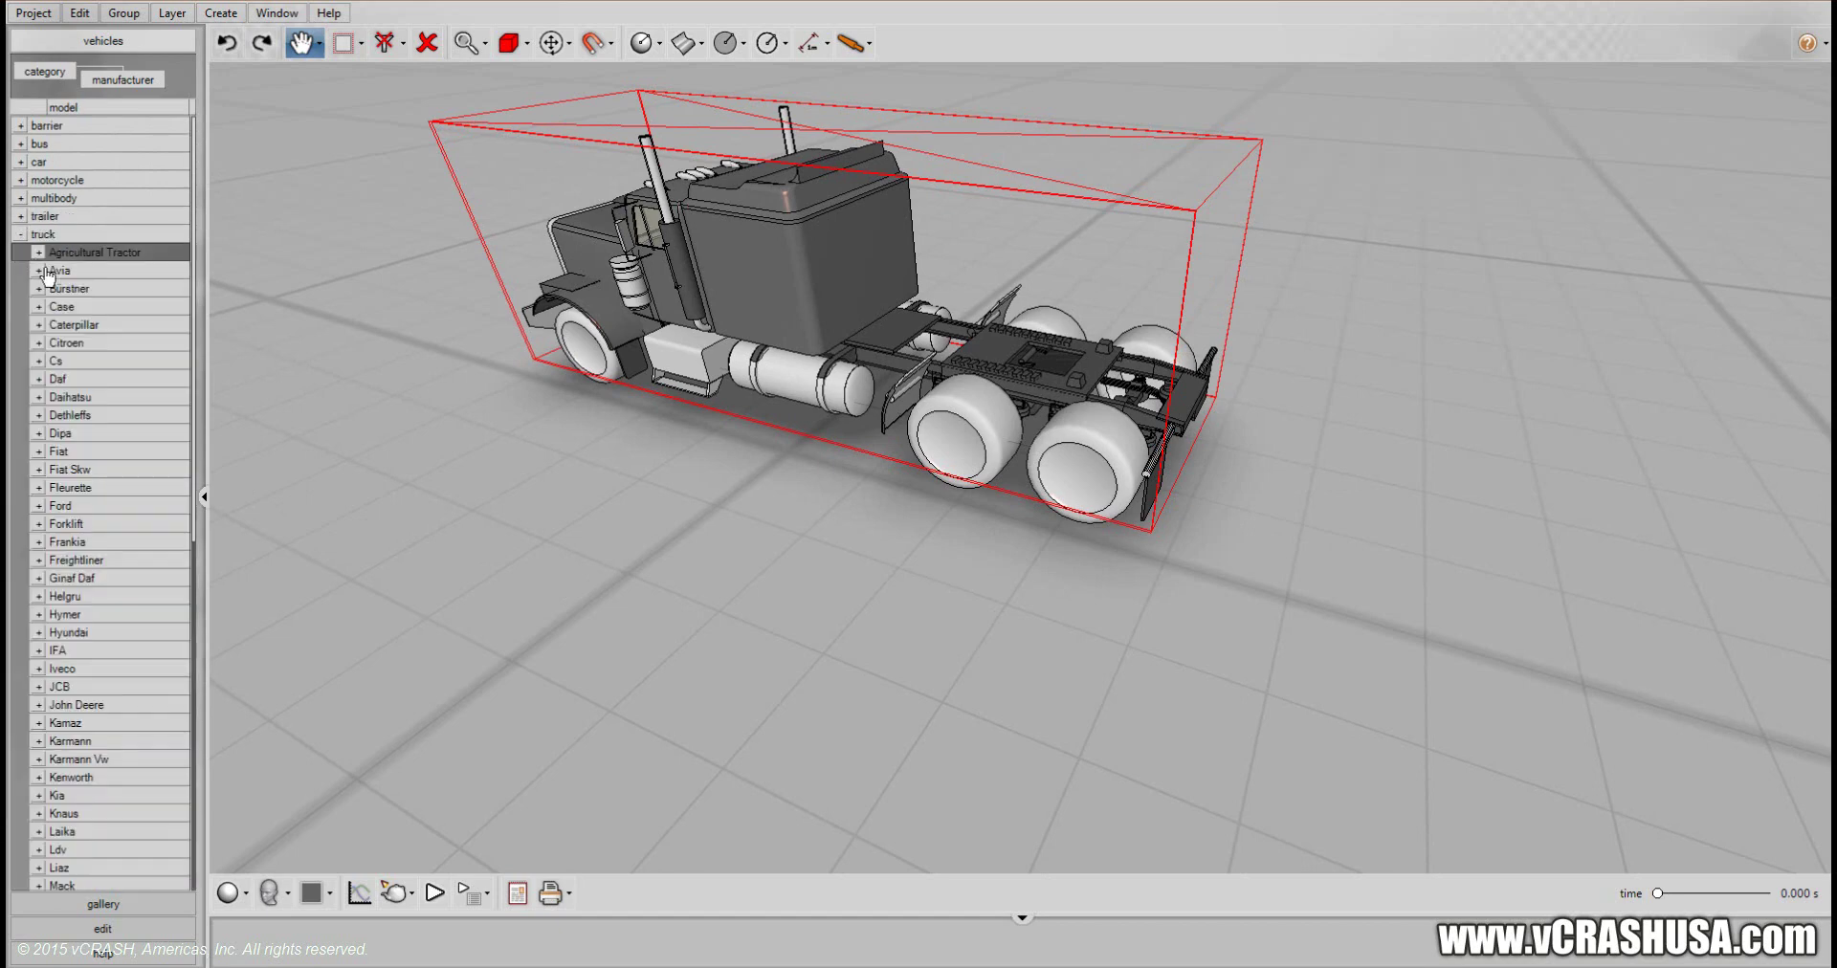
pyautogui.scroll(-1, 86, 493)
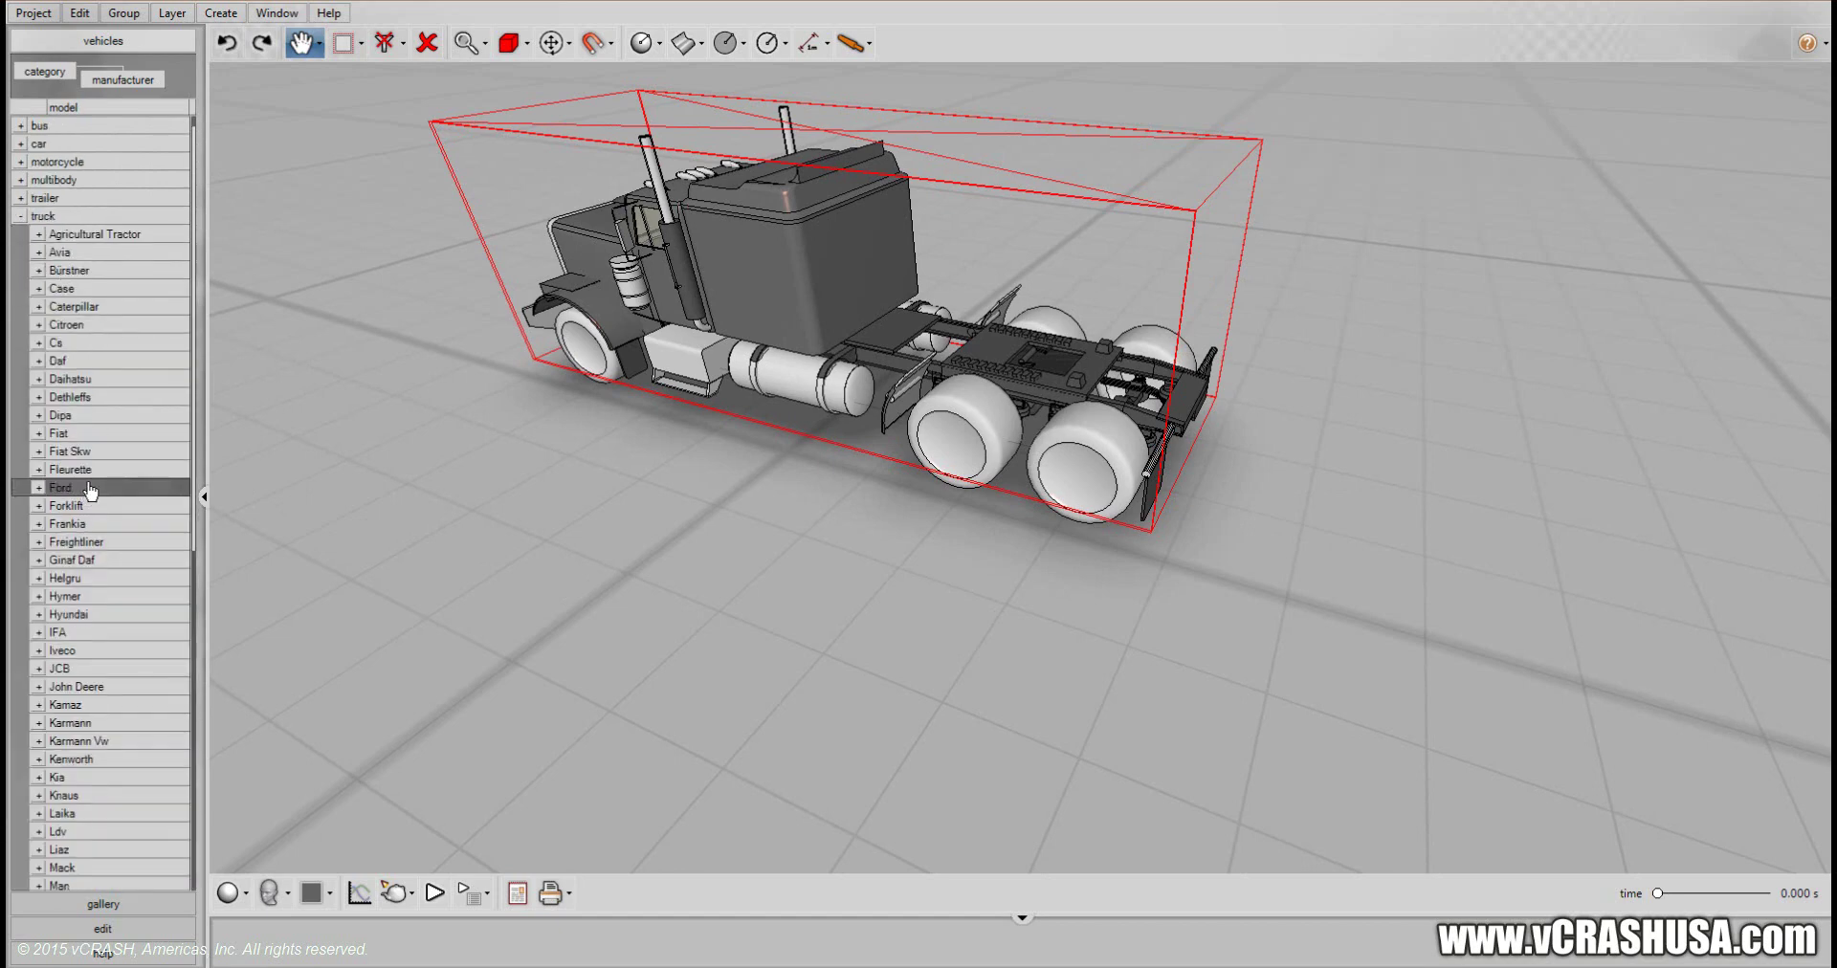
pyautogui.click(19, 216)
pyautogui.click(19, 216)
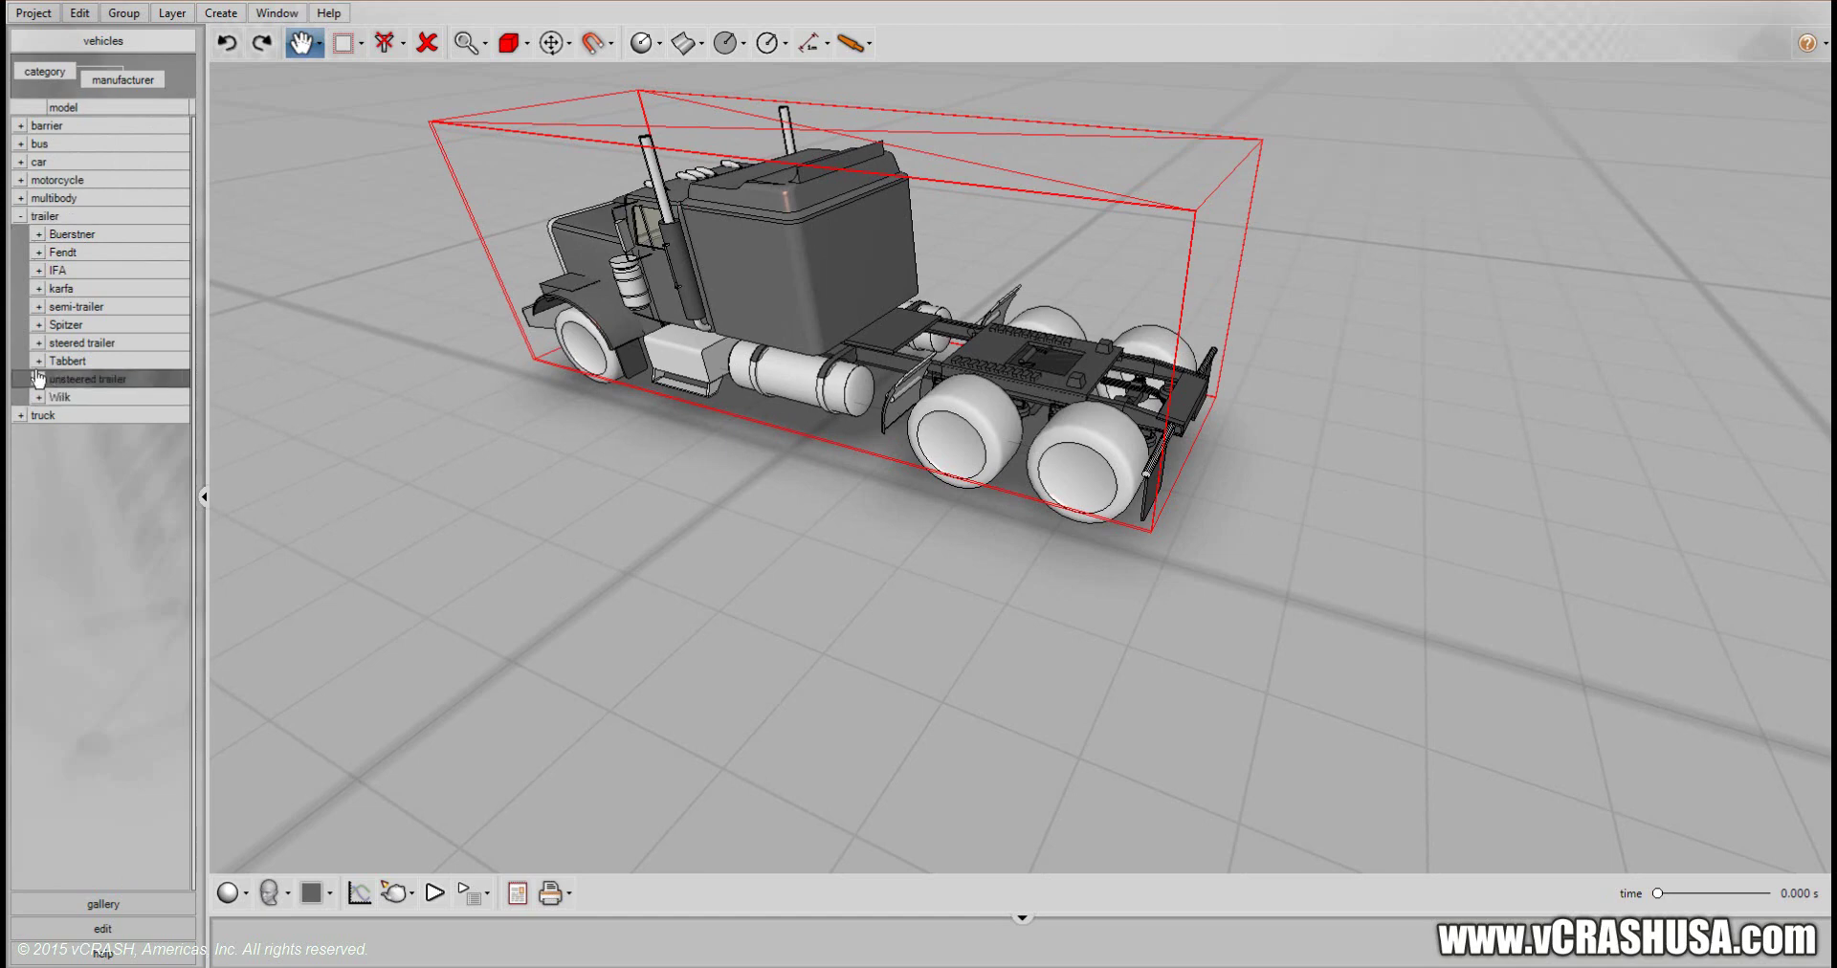
pyautogui.click(38, 307)
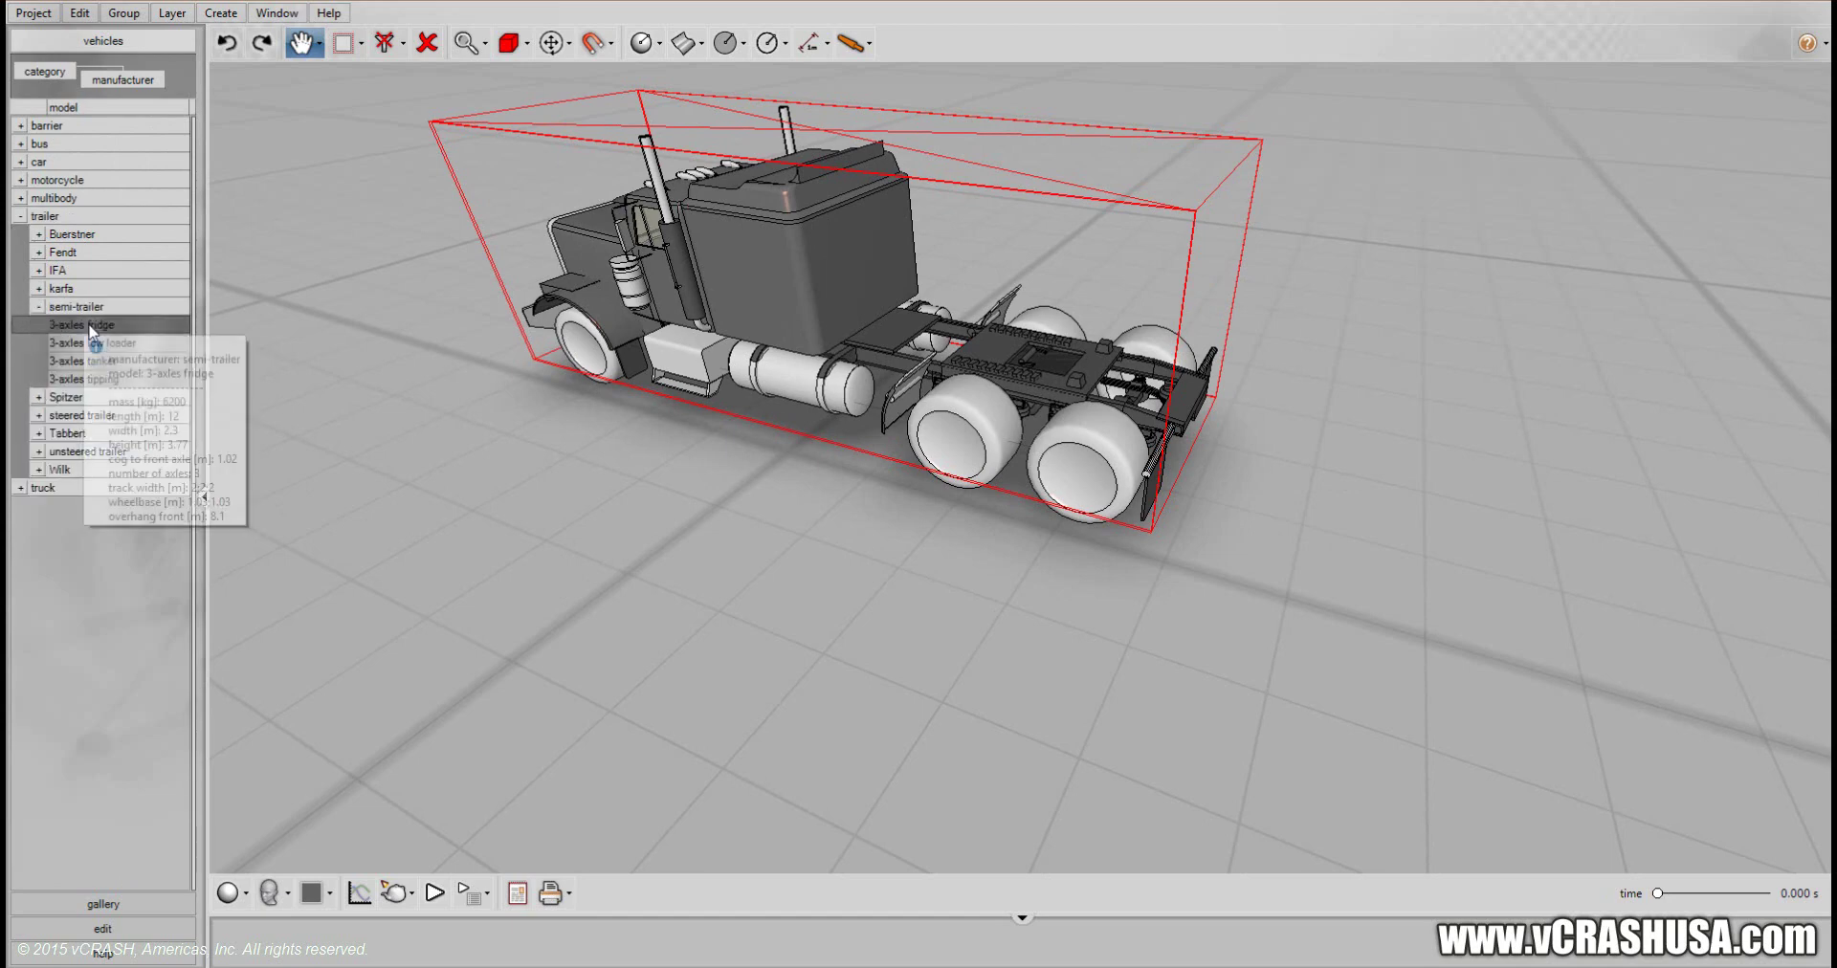
pyautogui.moveTo(83, 360); pyautogui.dragTo(1415, 512)
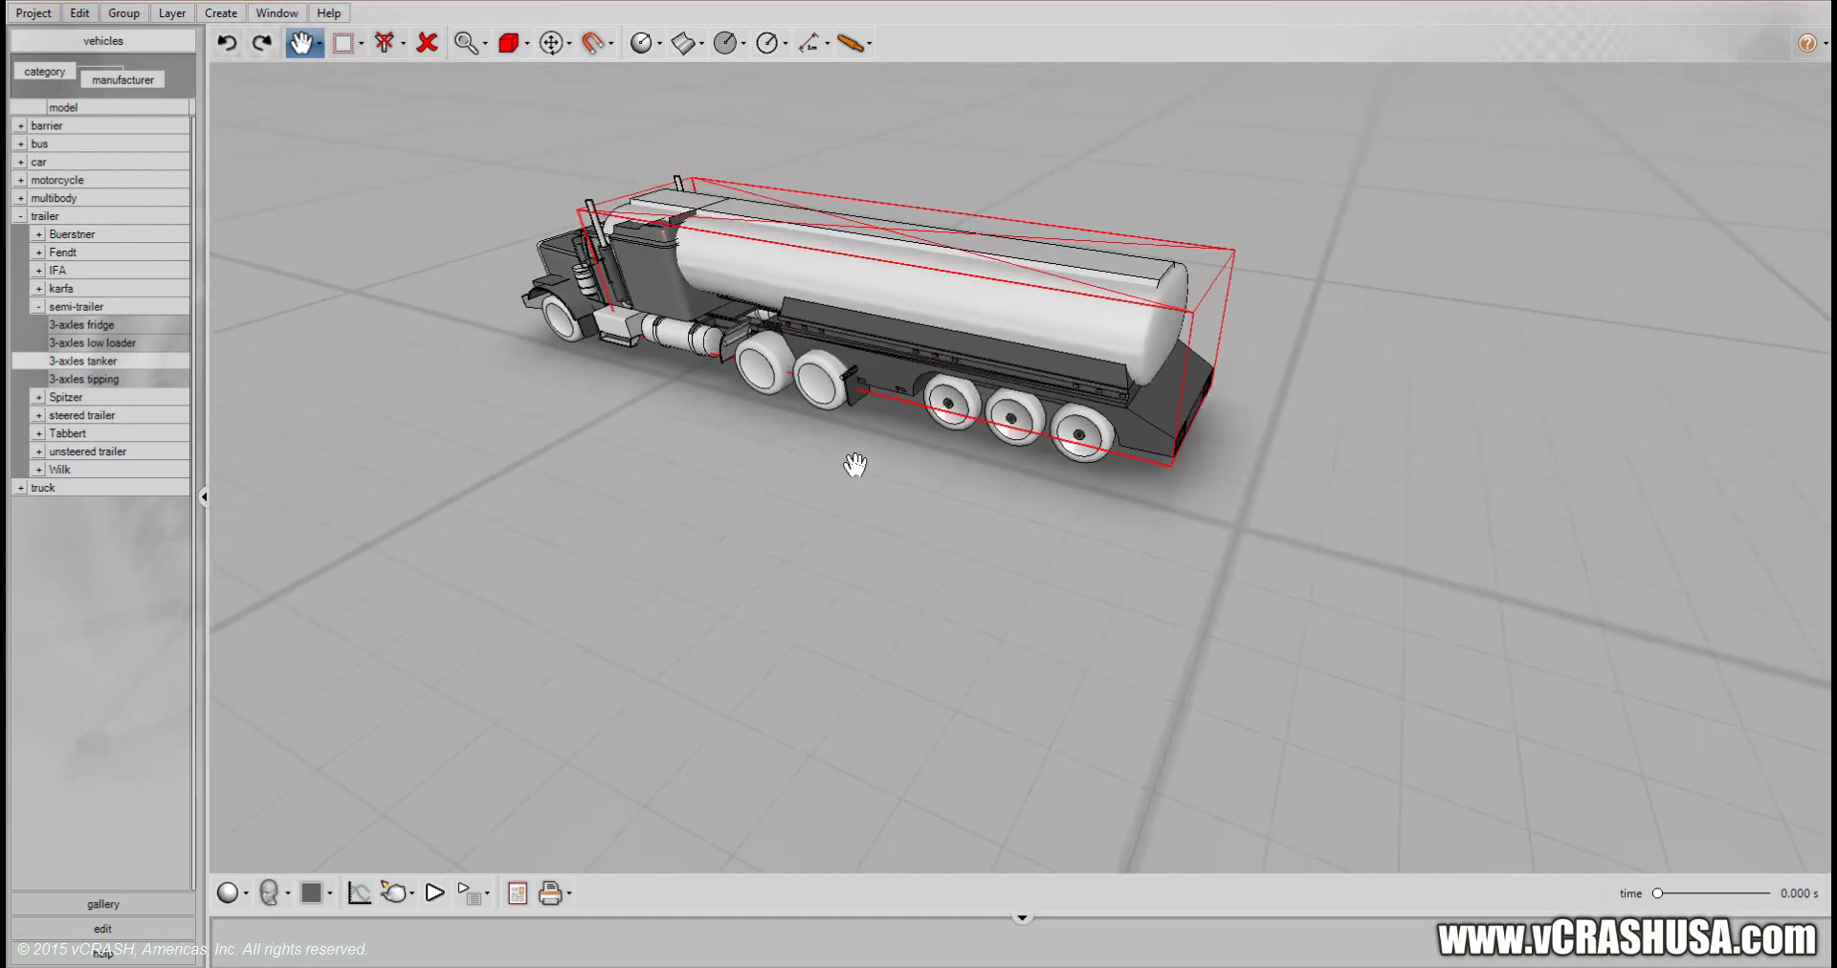
# Move the tanker semi-trailer back with the Select And Move tool so it stands clear behind the truck
pyautogui.click(319, 43)
pyautogui.click(353, 83)
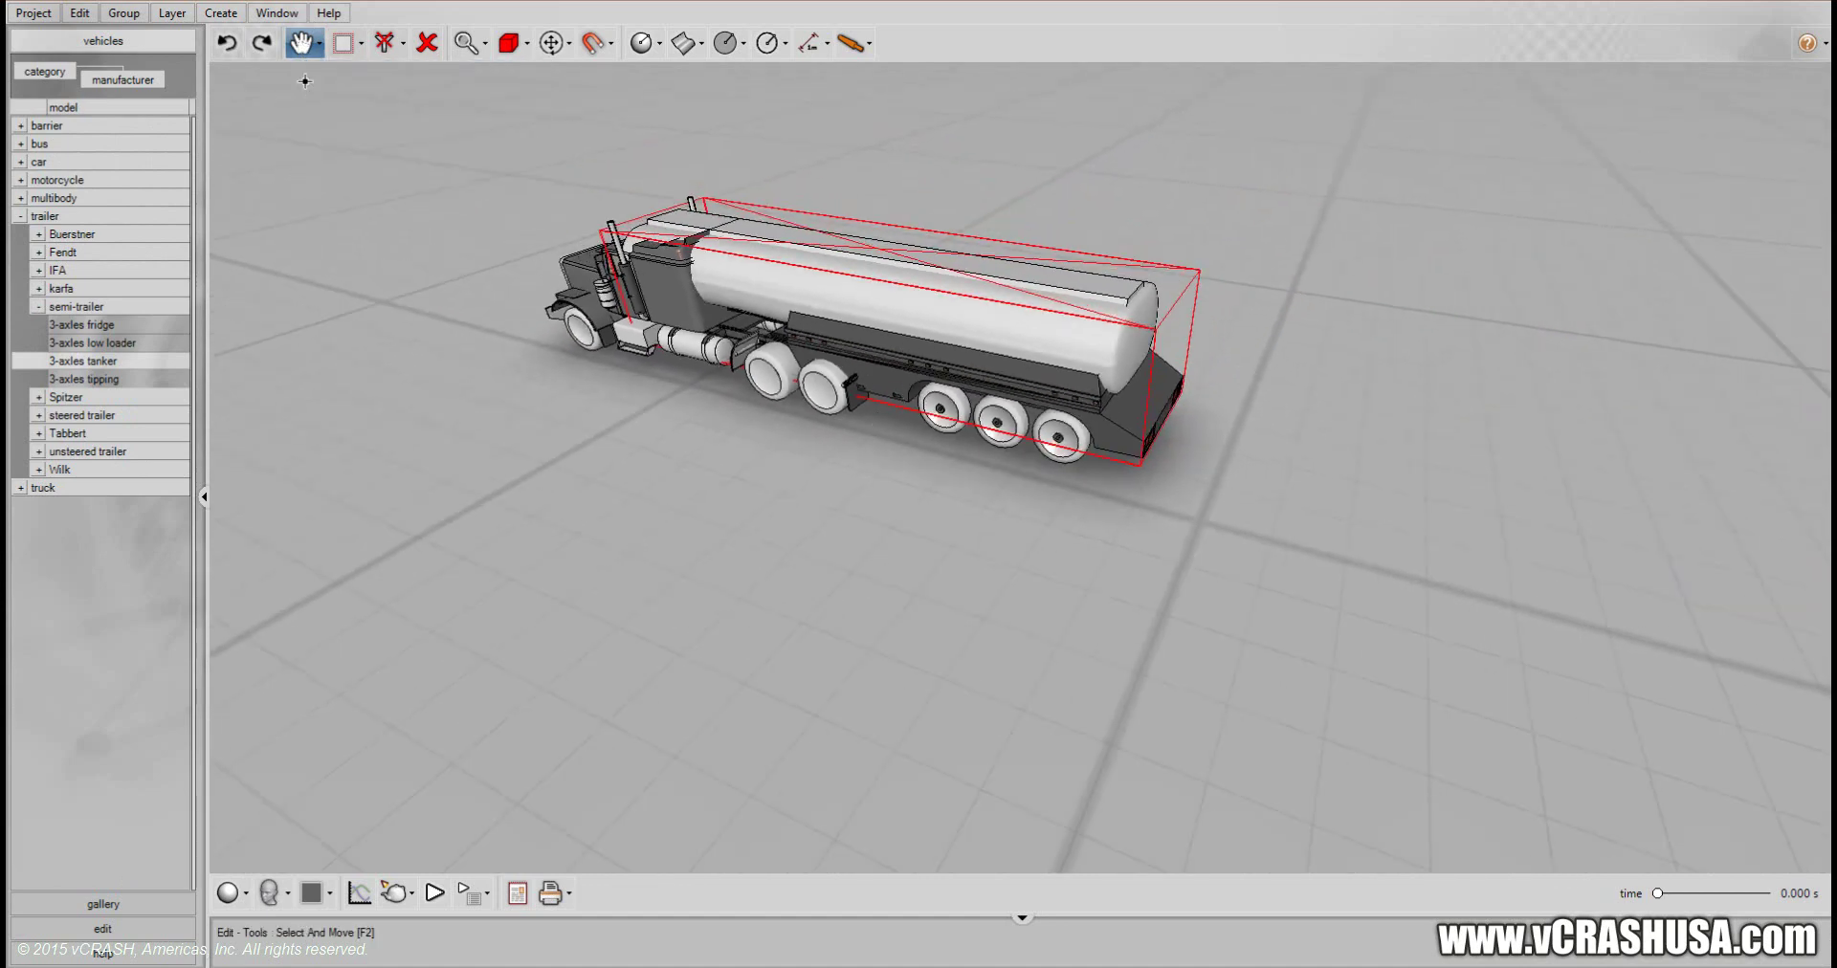
pyautogui.moveTo(1095, 370); pyautogui.dragTo(1342, 428)
pyautogui.click(1164, 690)
pyautogui.moveTo(1136, 669); pyautogui.dragTo(996, 496)
pyautogui.moveTo(996, 497); pyautogui.dragTo(1119, 527, button='middle')
pyautogui.scroll(-2, 1122, 530)
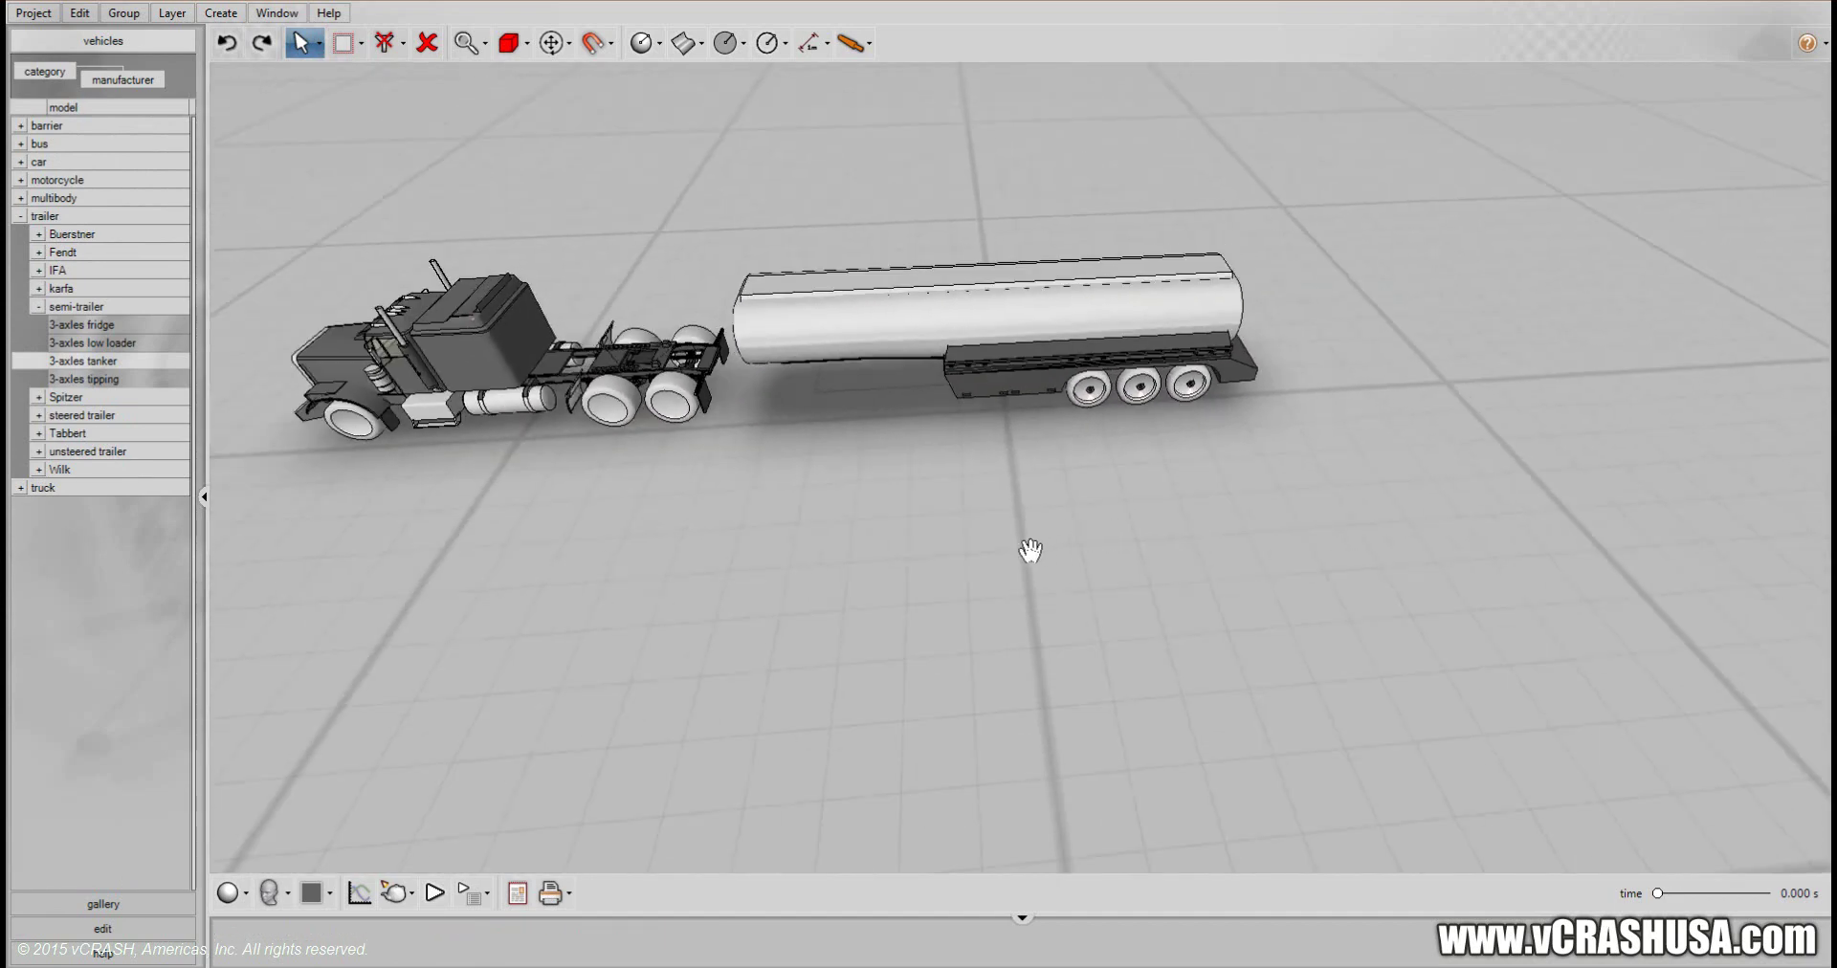
# Insert the 3-axles tipping semi-trailer and position it in line behind the tanker
pyautogui.moveTo(555, 551); pyautogui.dragTo(450, 564)
pyautogui.moveTo(84, 379); pyautogui.dragTo(1353, 399)
pyautogui.moveTo(1537, 359); pyautogui.dragTo(1536, 359)
pyautogui.moveTo(1486, 521); pyautogui.dragTo(1195, 586)
pyautogui.click(1311, 332)
pyautogui.moveTo(1253, 347); pyautogui.dragTo(1178, 364)
pyautogui.moveTo(1139, 664); pyautogui.dragTo(851, 660, button='middle')
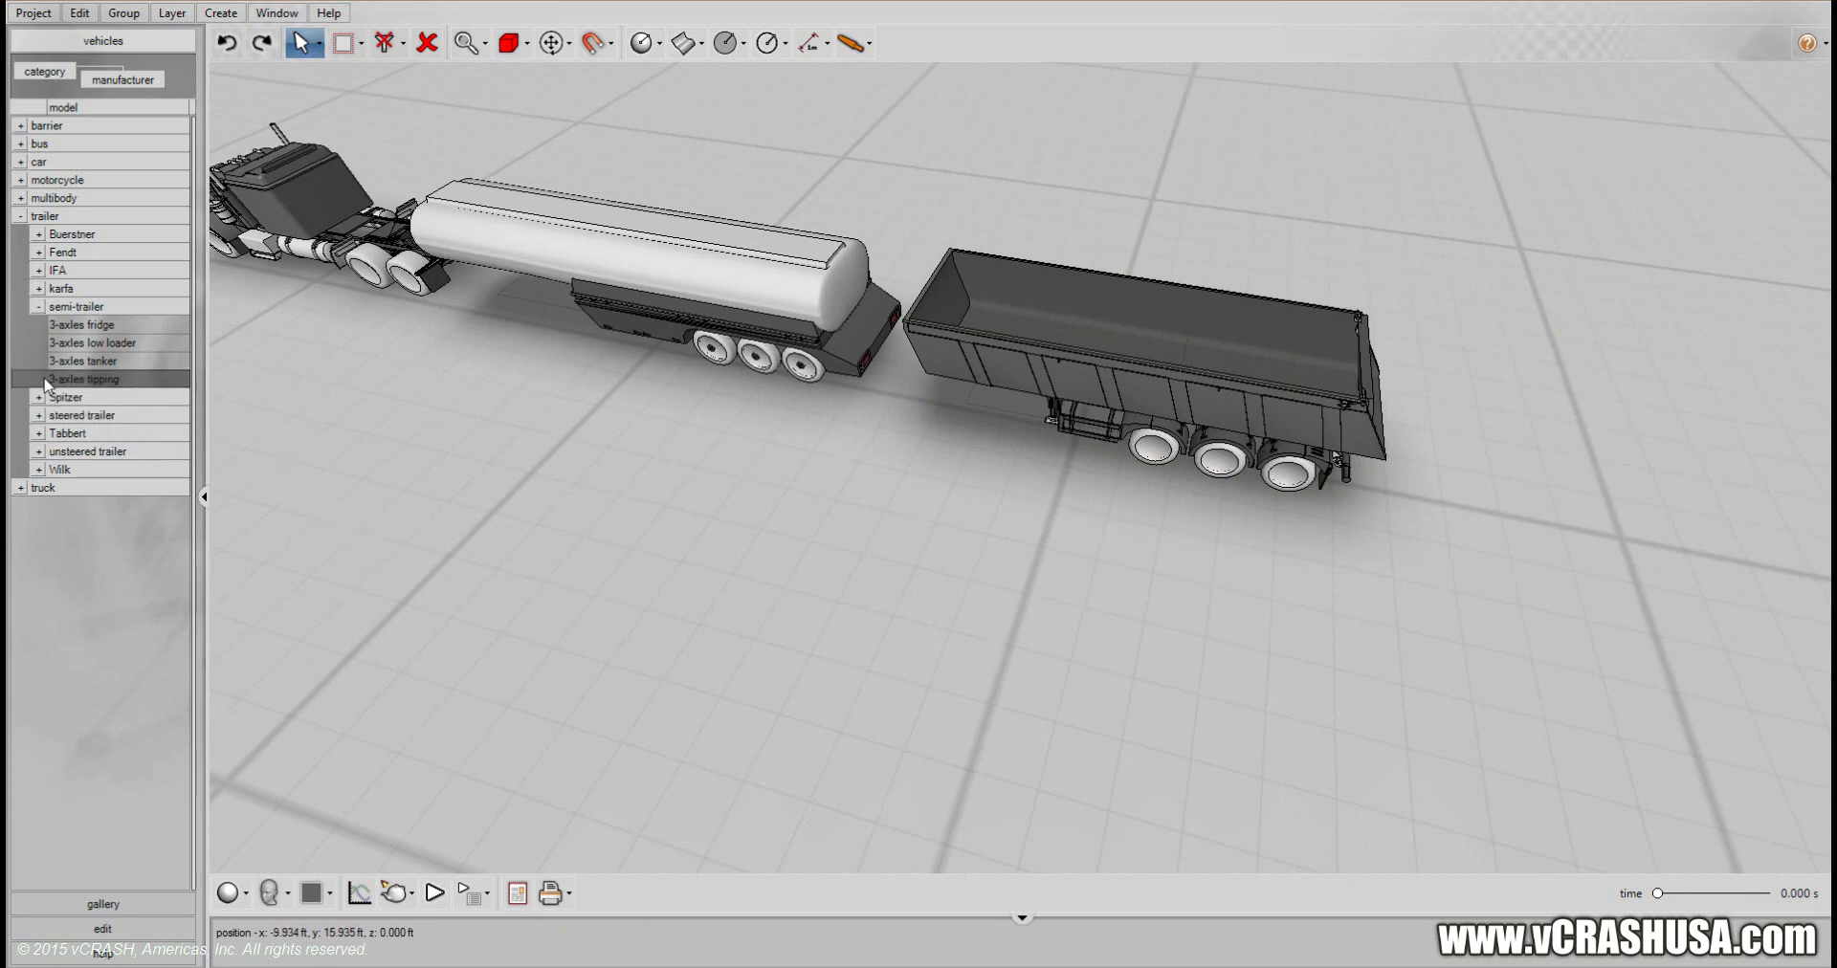
# Insert the 2-axles - light duty unsteered trailer and place it behind the tipping semi-trailer
pyautogui.click(39, 305)
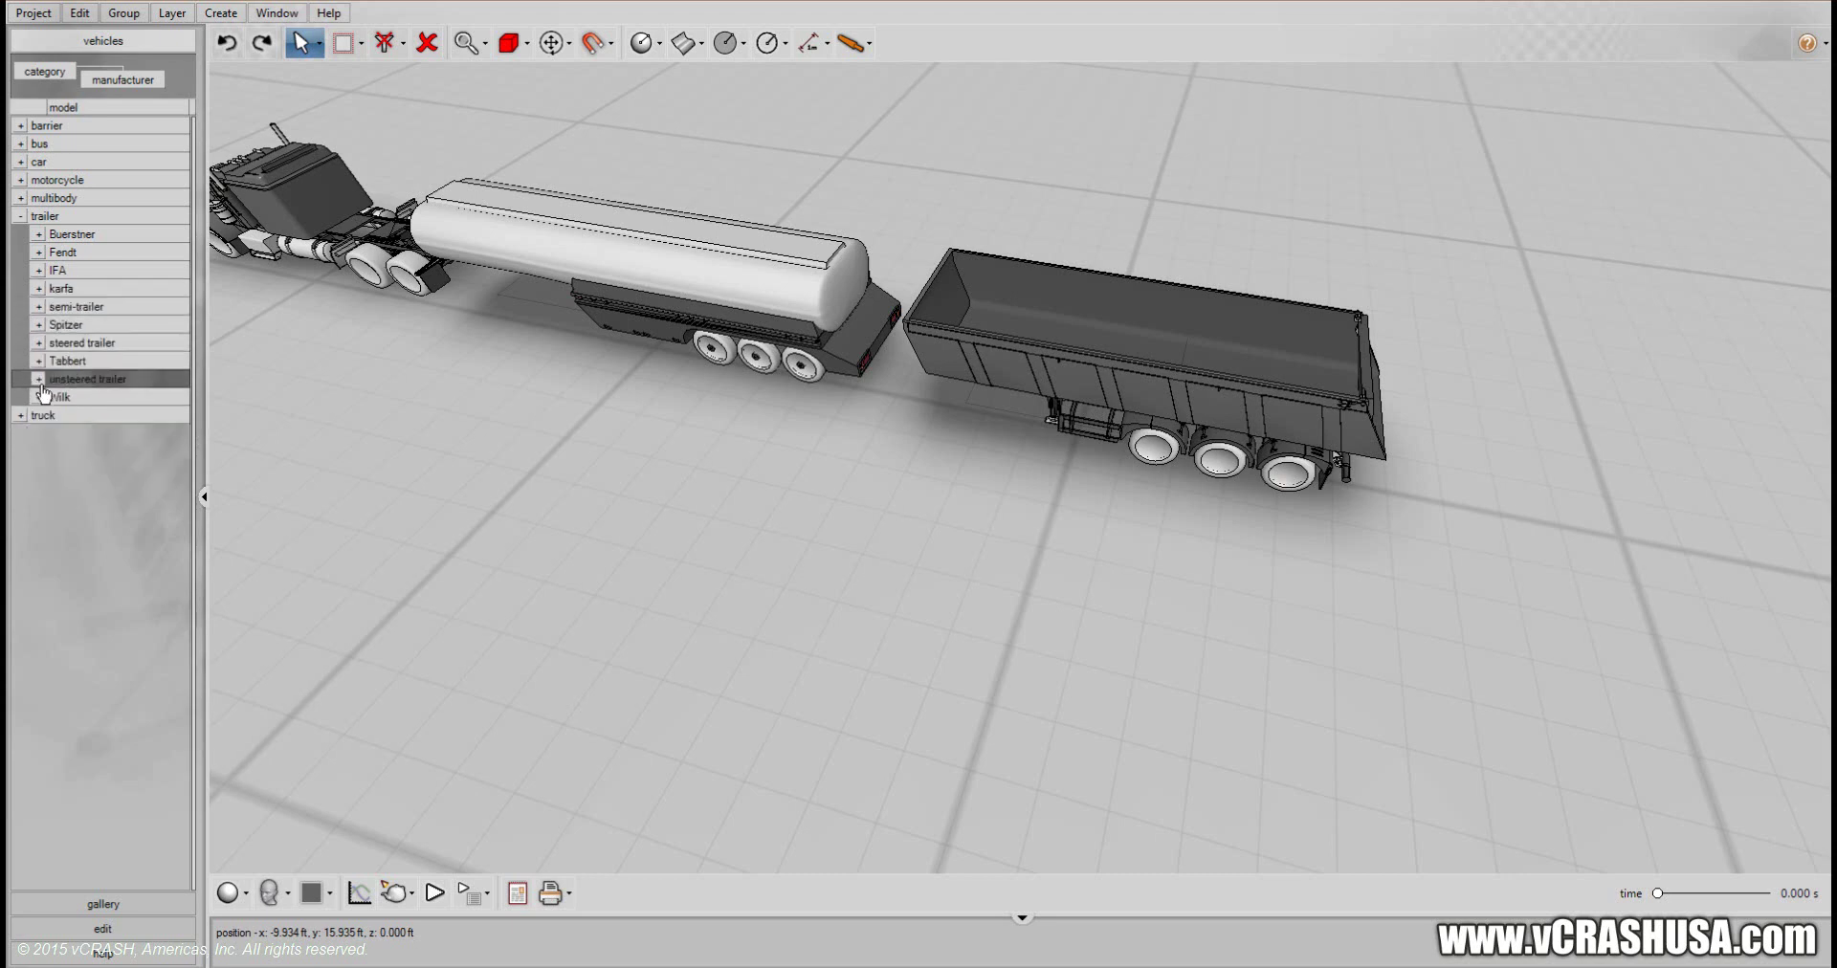
pyautogui.click(39, 379)
pyautogui.moveTo(66, 416)
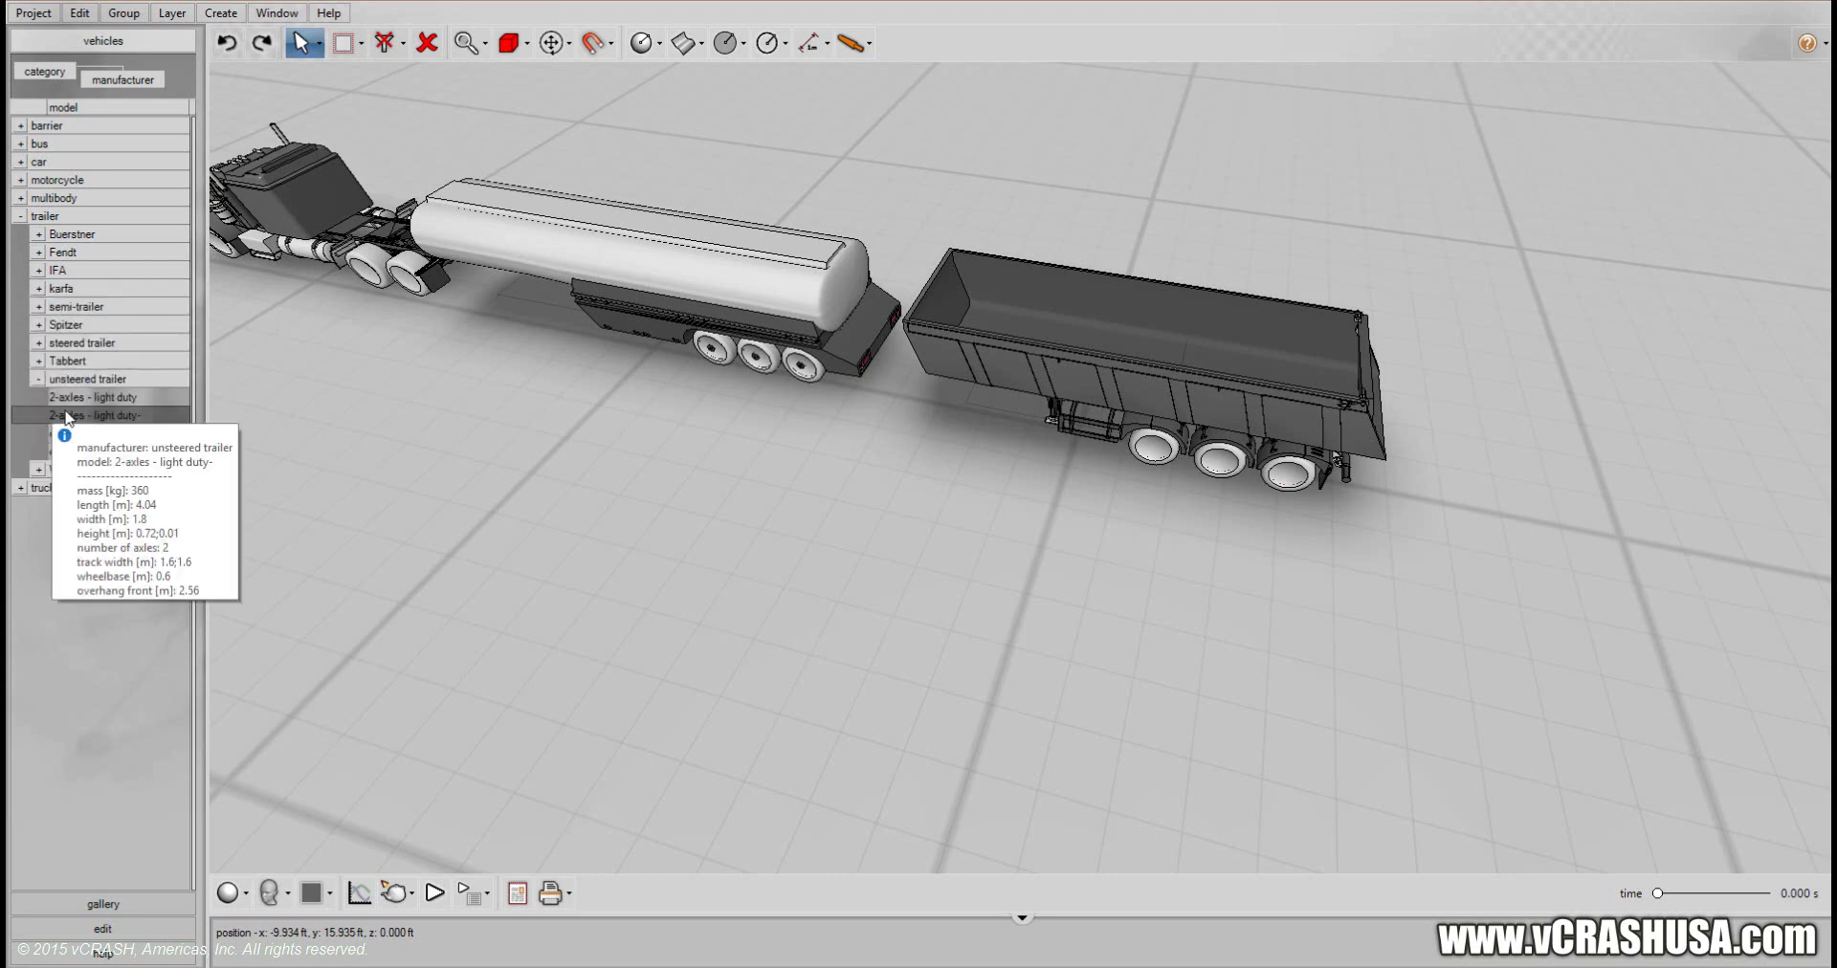
pyautogui.moveTo(66, 416); pyautogui.dragTo(148, 400)
pyautogui.moveTo(1368, 409); pyautogui.dragTo(1562, 478)
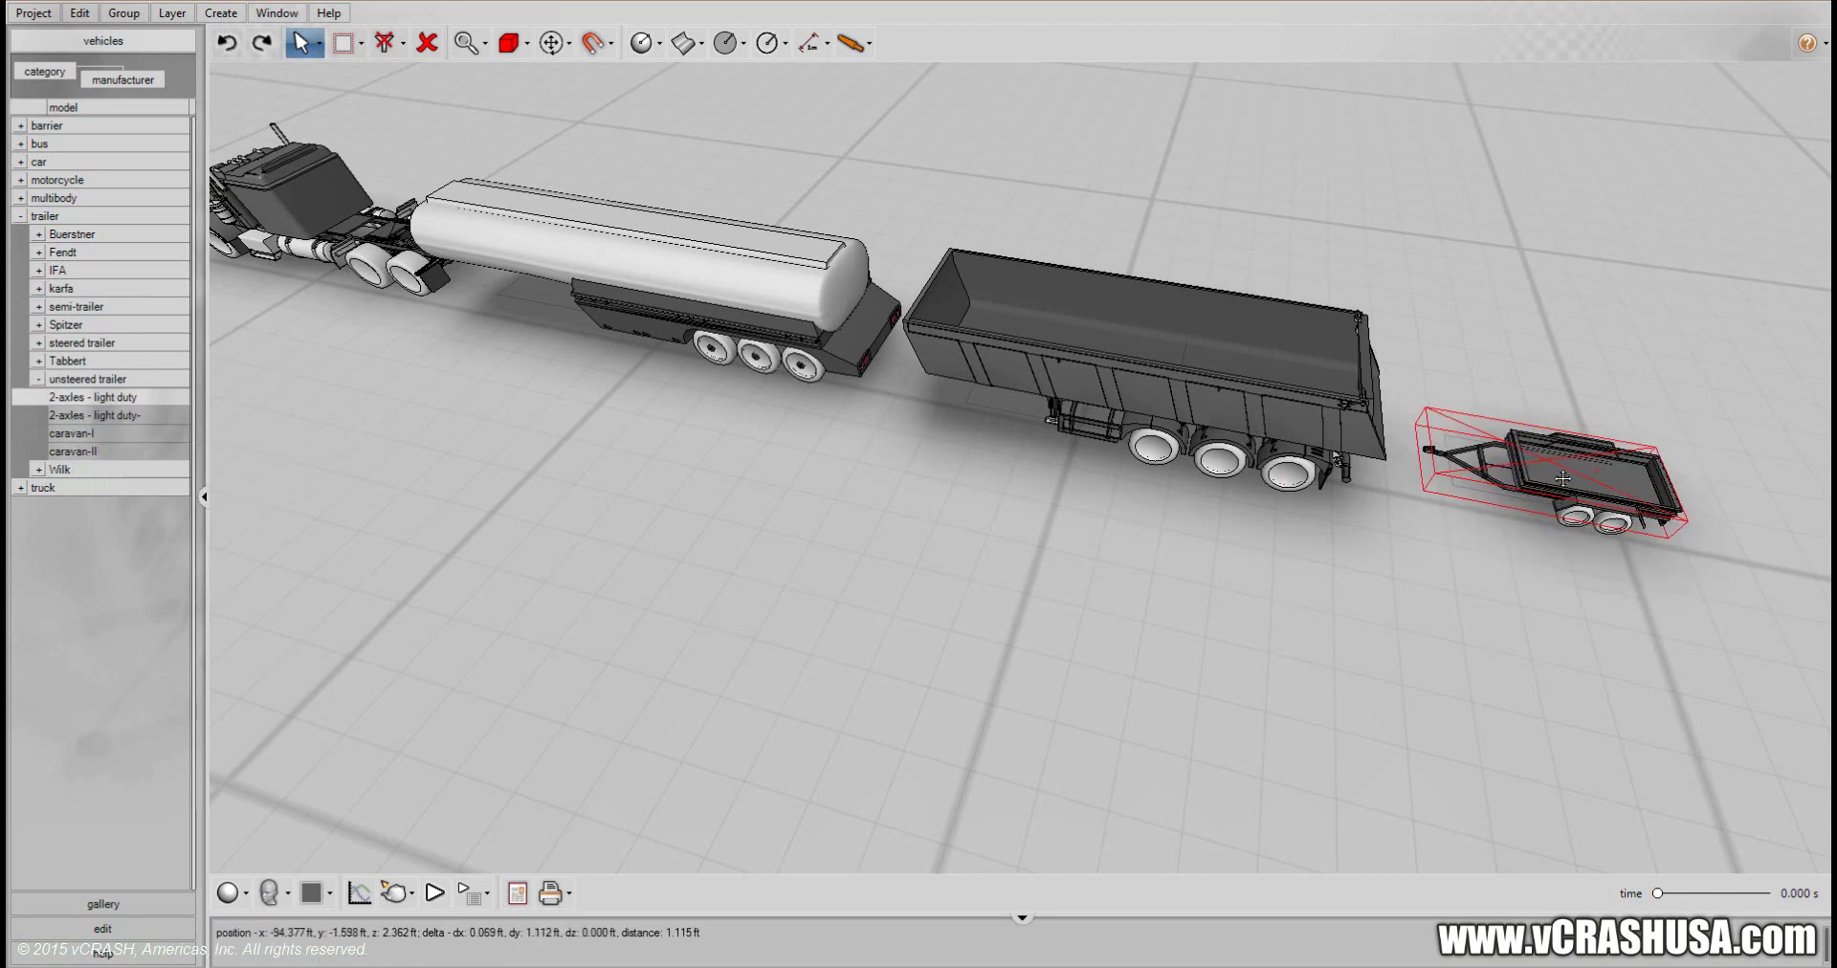
# Hitch the tanker semi-trailer to the Freightliner truck by picking the truck as its leader
pyautogui.moveTo(617, 531); pyautogui.dragTo(1163, 636, button='middle')
pyautogui.keyDown('alt'); pyautogui.moveTo(1066, 595); pyautogui.dragTo(1167, 804, button='middle'); pyautogui.keyUp('alt')
pyautogui.click(1158, 485)
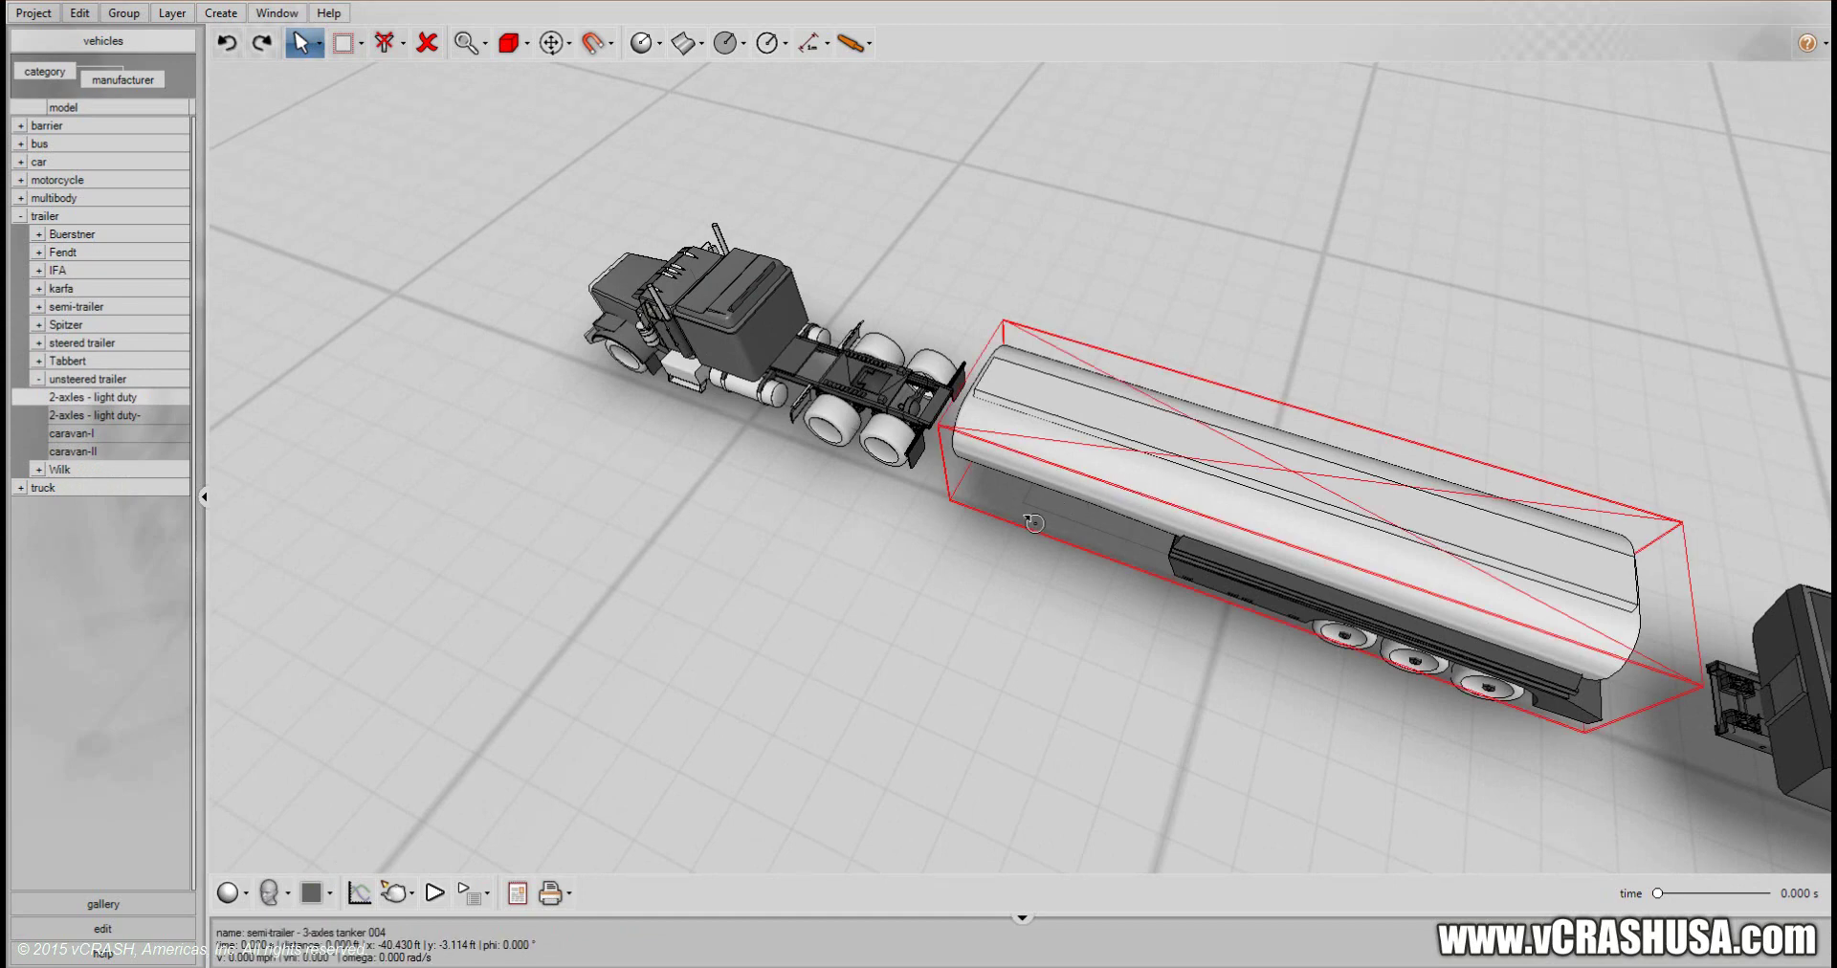
pyautogui.click(391, 895)
pyautogui.click(349, 782)
pyautogui.click(232, 892)
pyautogui.click(134, 927)
pyautogui.moveTo(119, 676); pyautogui.dragTo(139, 365)
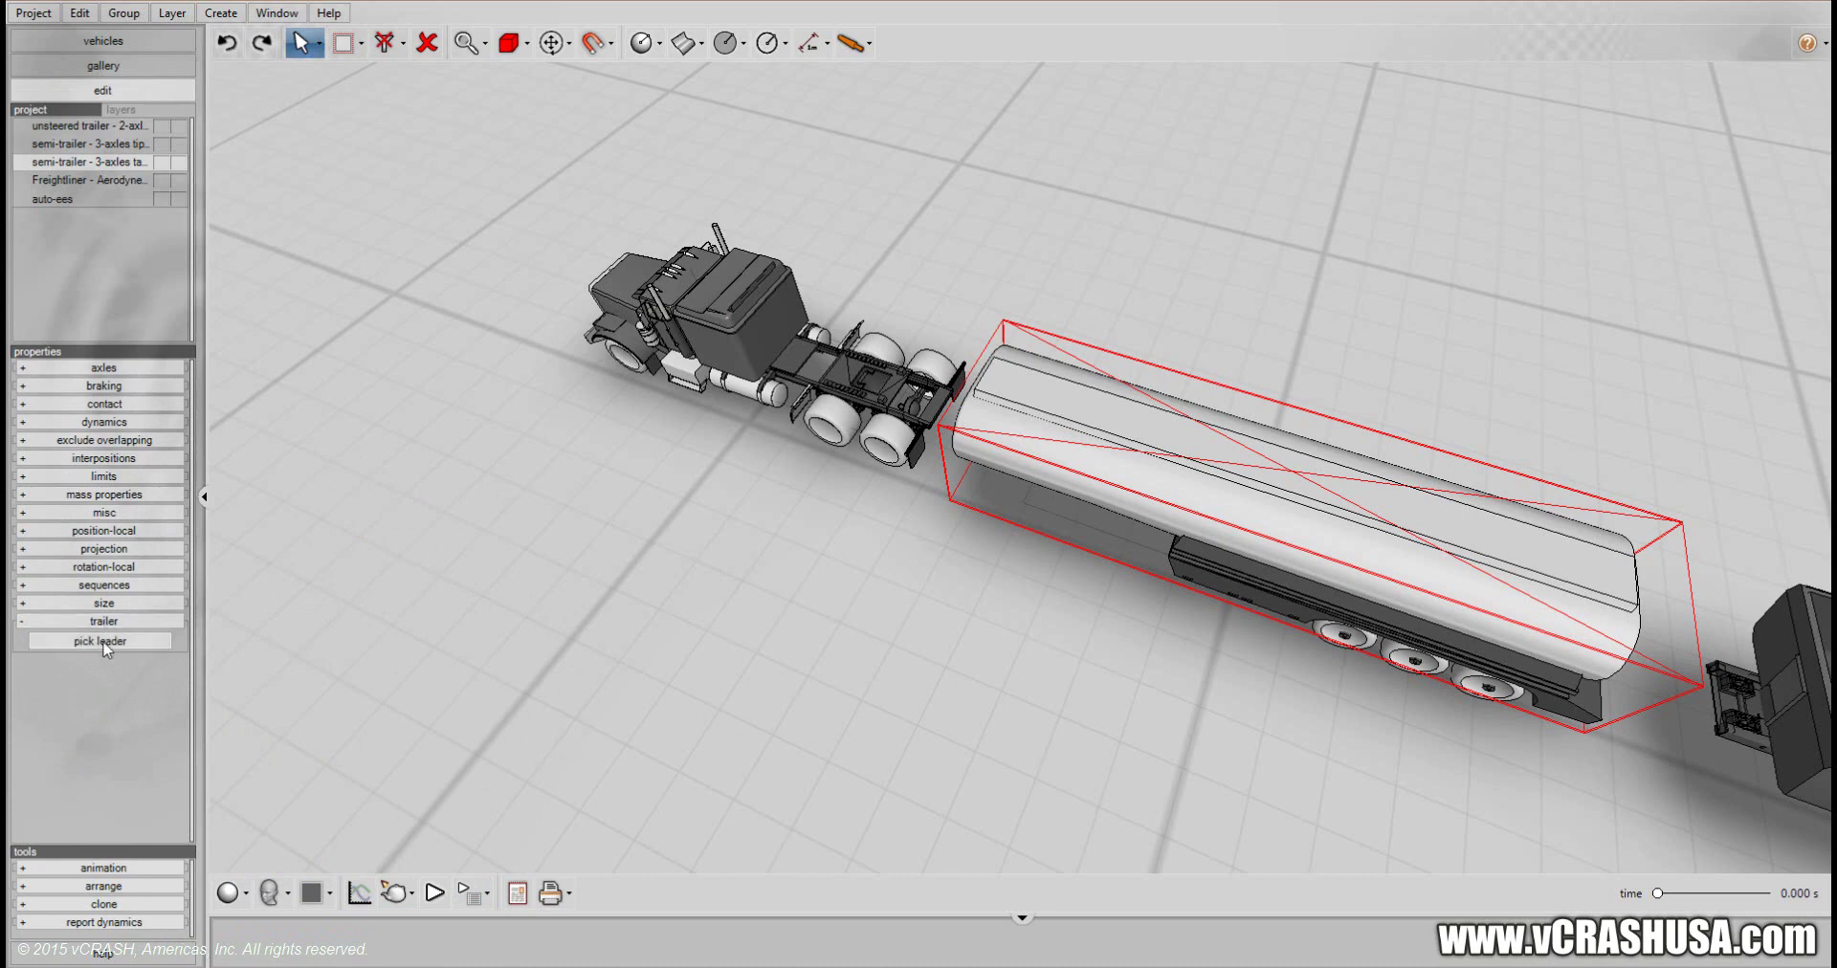
pyautogui.click(730, 328)
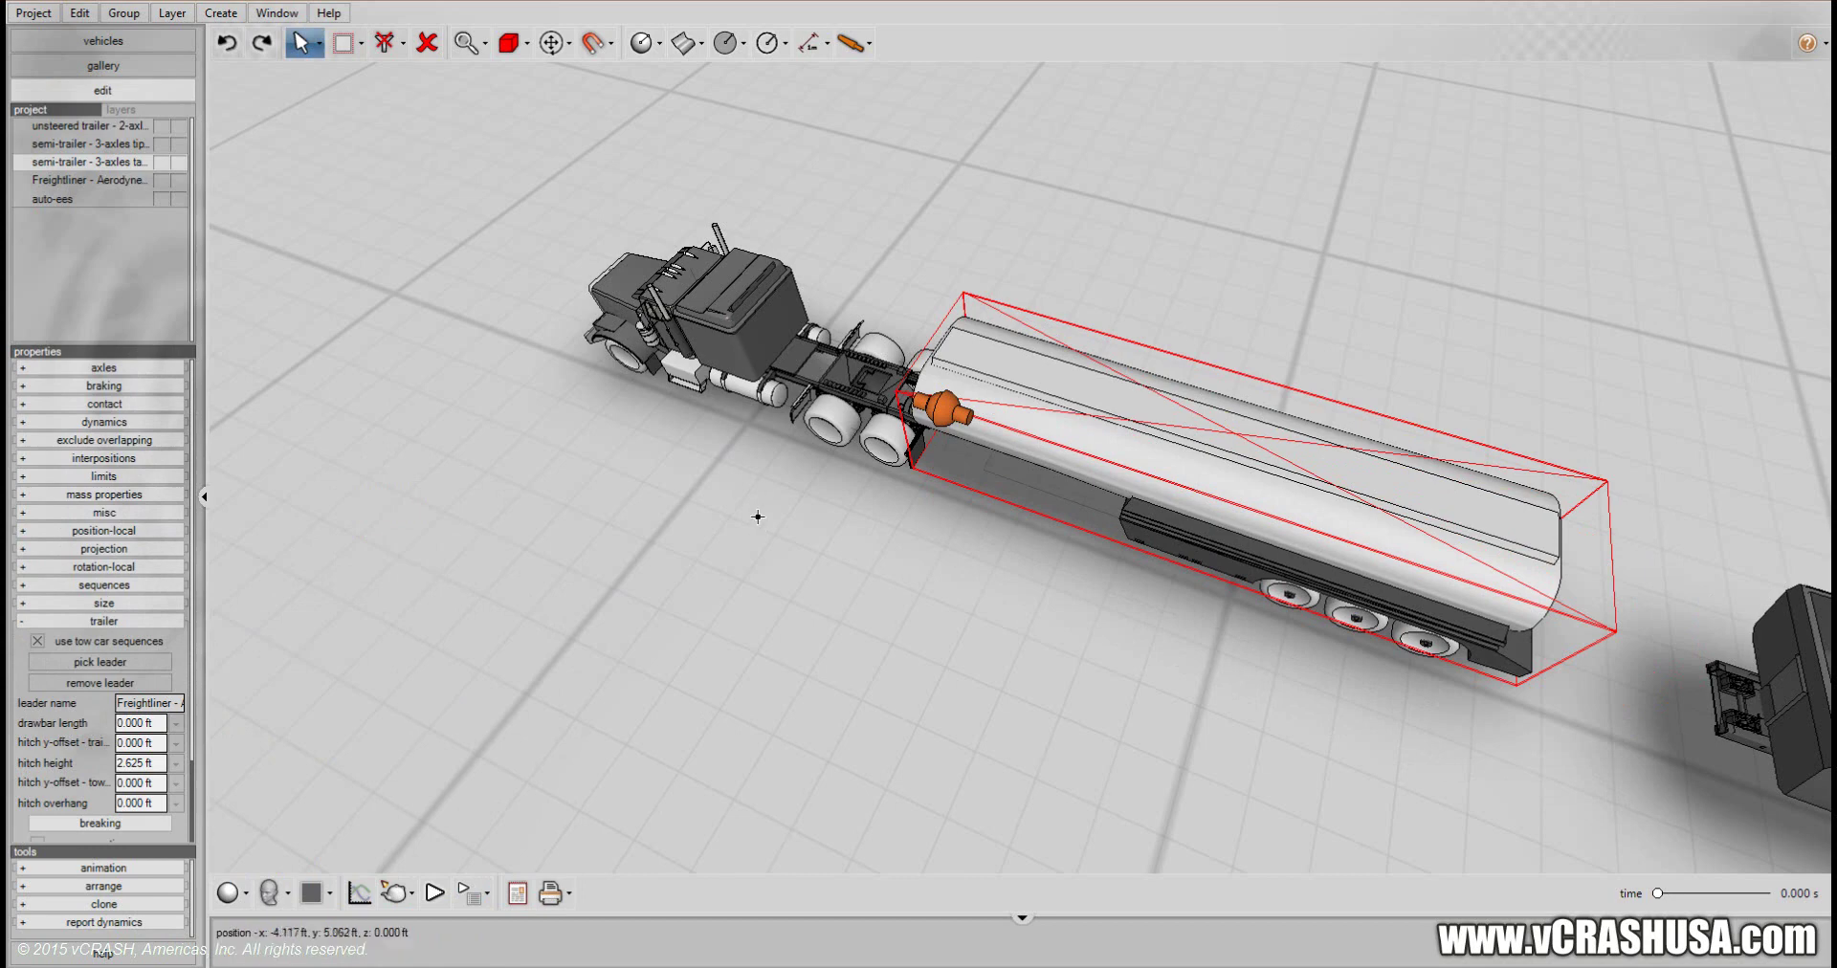
# Reduce the tanker's hitch overhang to a negative value so the hitch sits over the truck's rear axles
pyautogui.moveTo(761, 542); pyautogui.dragTo(893, 503, button='middle')
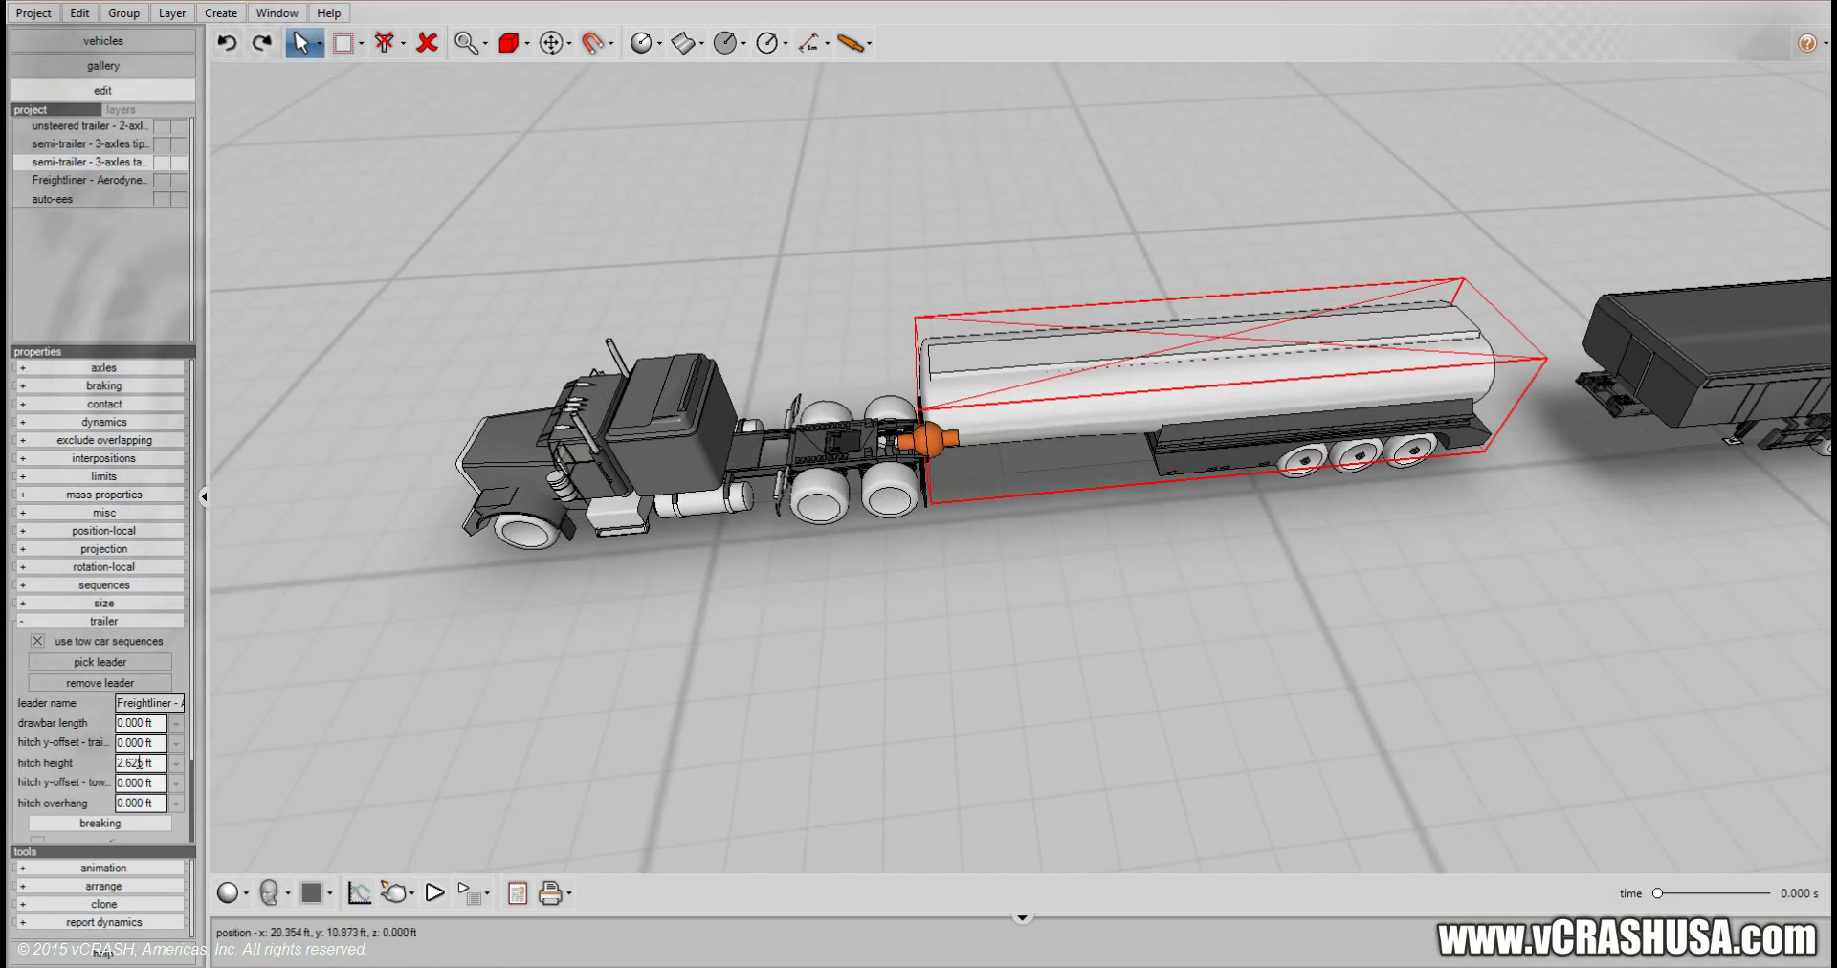
pyautogui.click(174, 803)
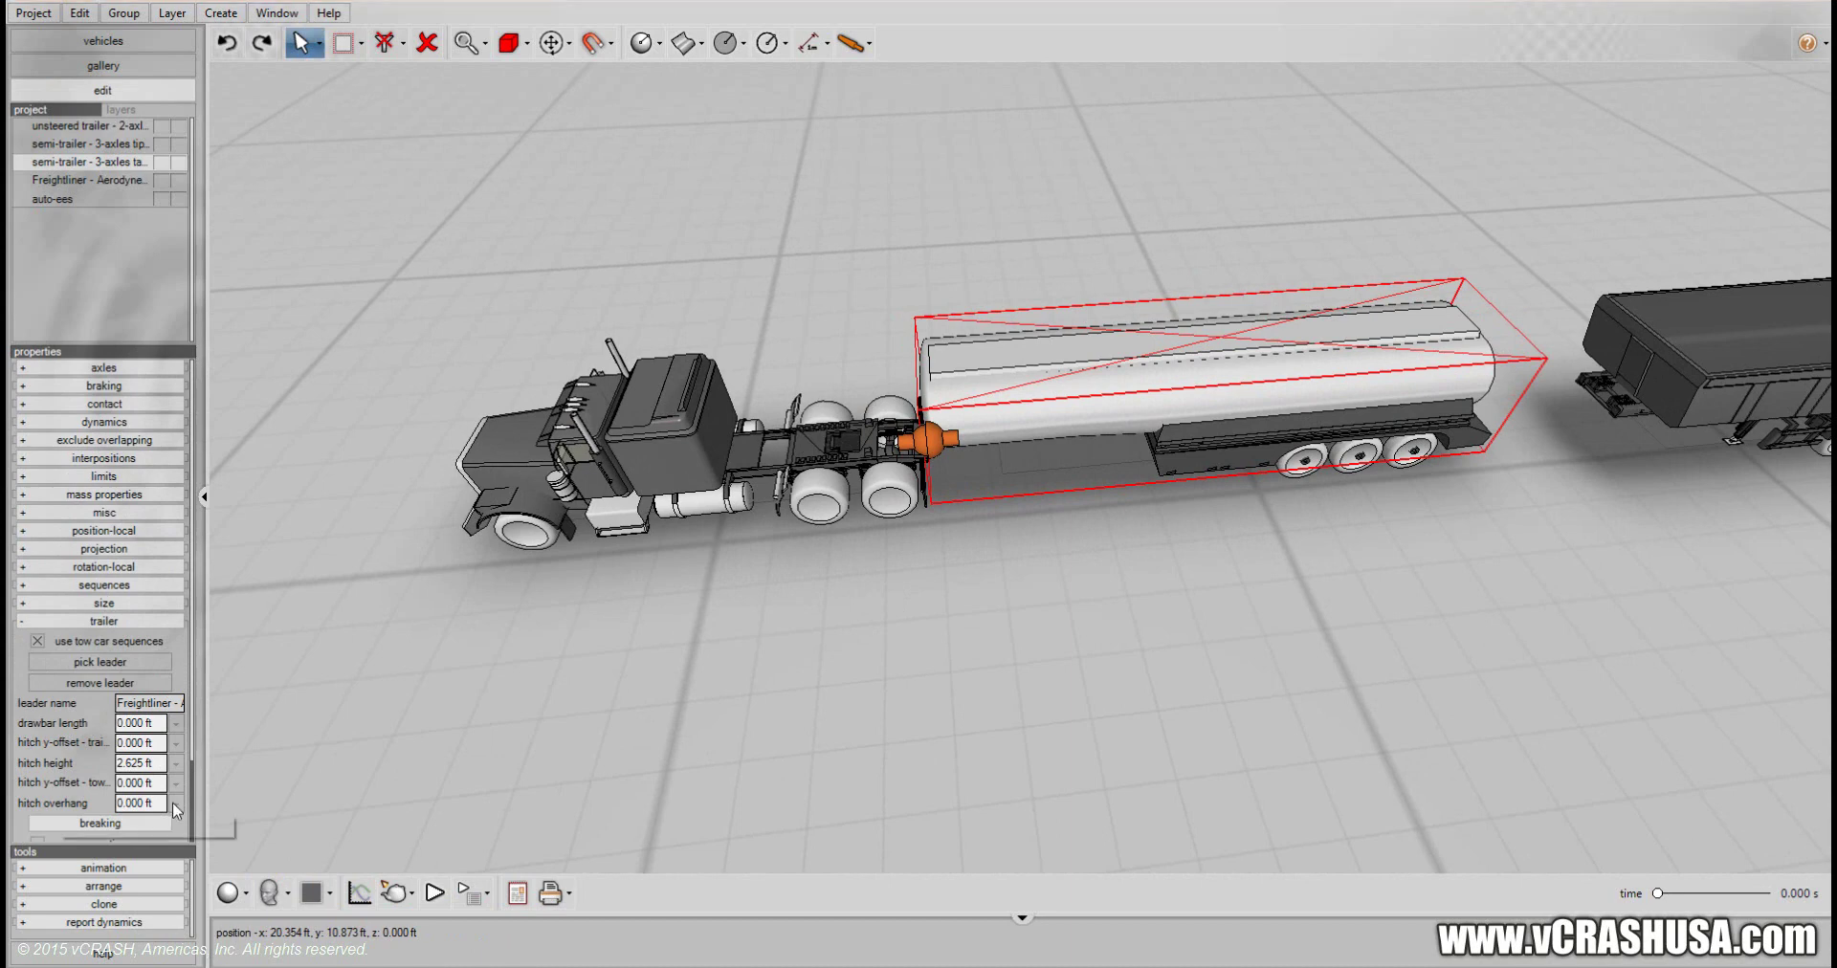
pyautogui.moveTo(145, 821); pyautogui.dragTo(131, 829)
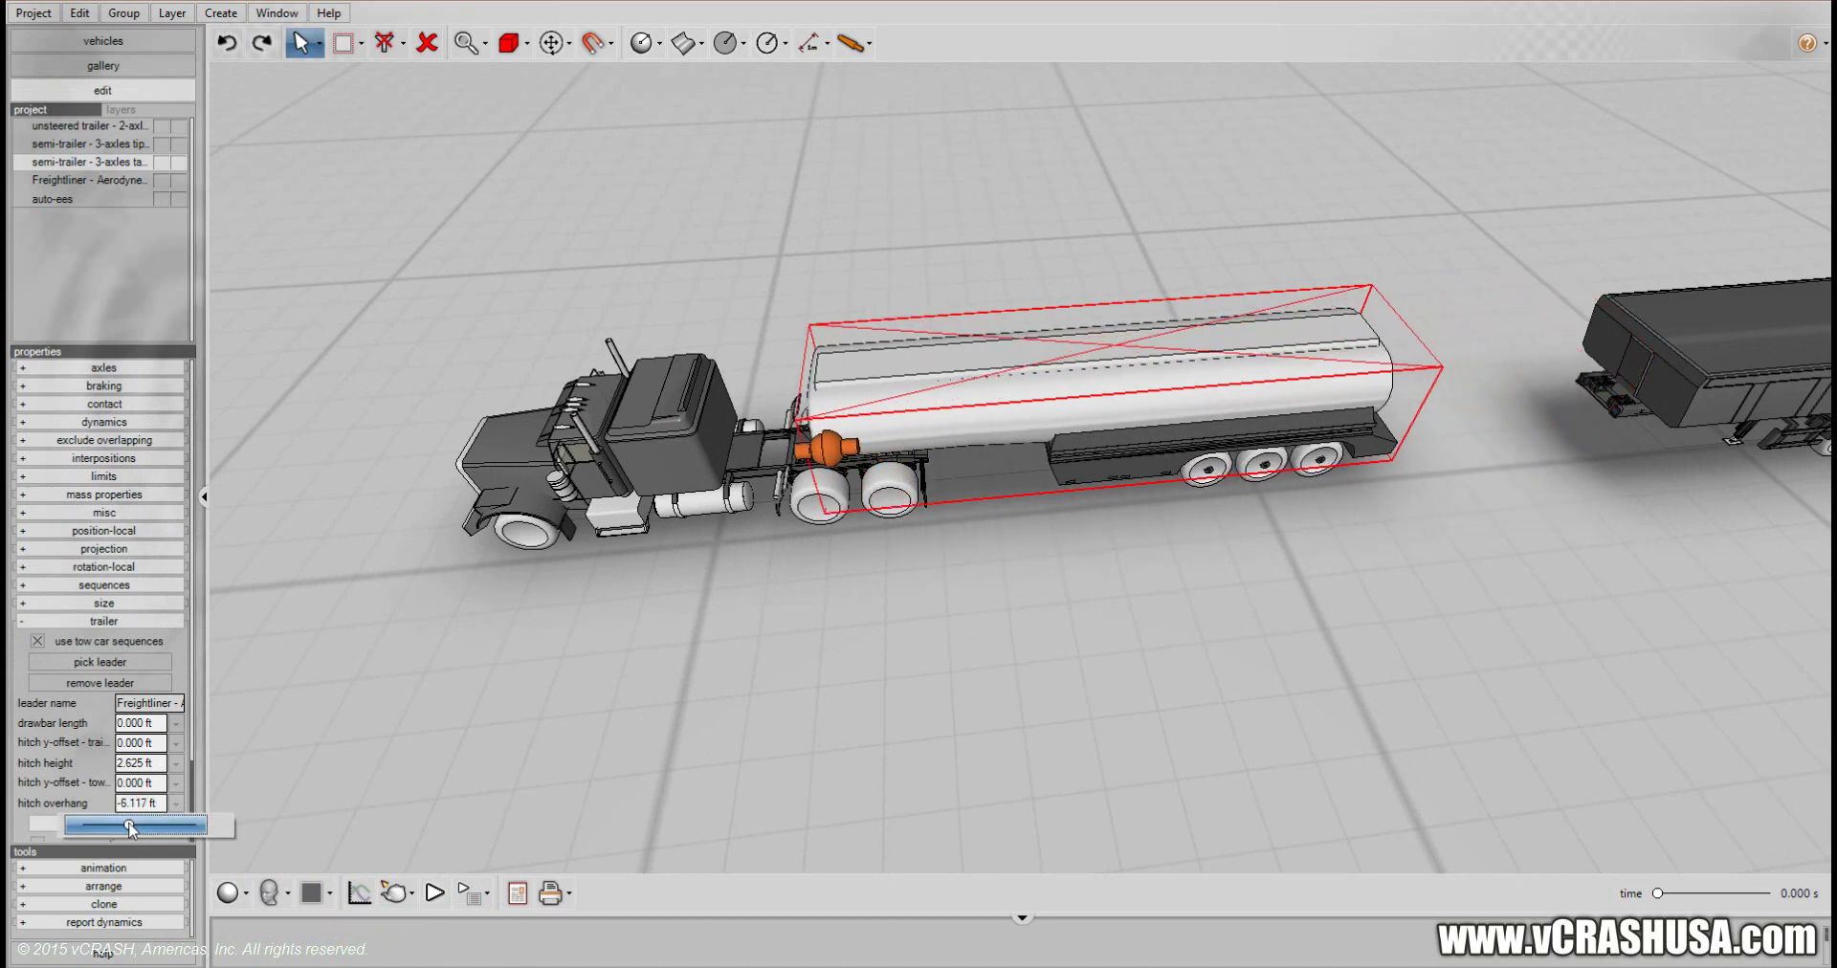
# Set the Freightliner truck's initial velocity to 20 mph
pyautogui.moveTo(856, 680); pyautogui.dragTo(640, 705, button='middle')
pyautogui.click(780, 259)
pyautogui.rightClick(961, 294)
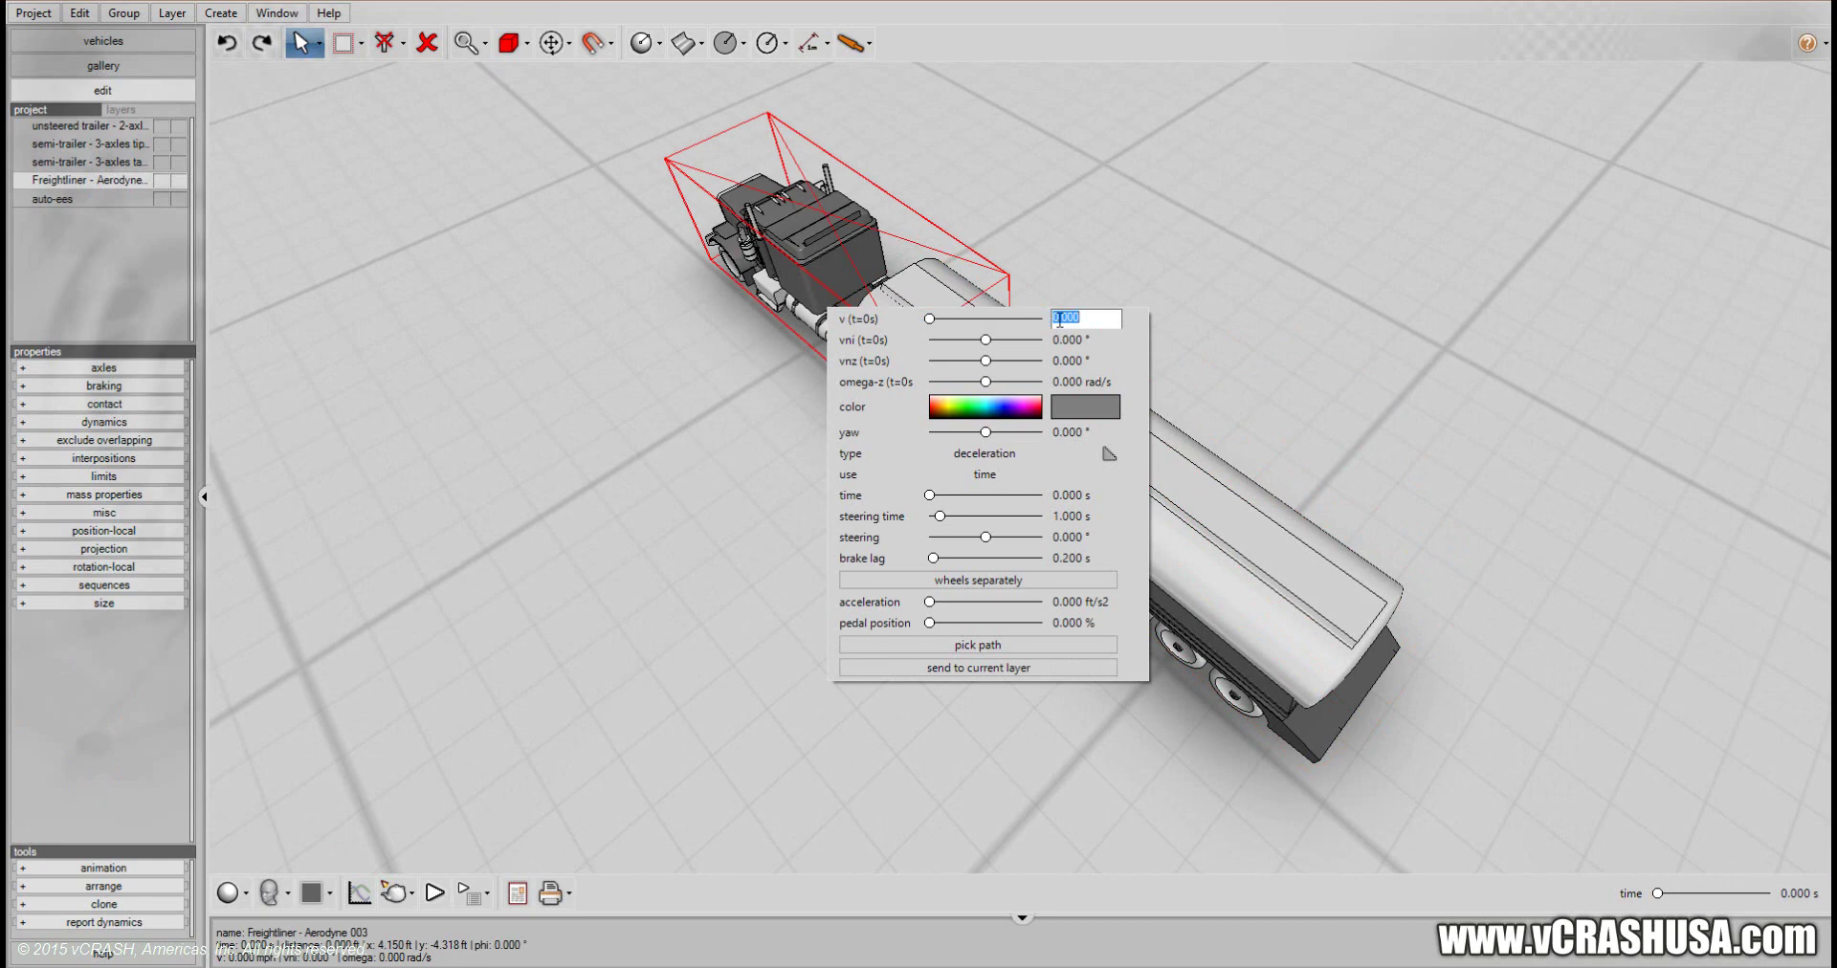
pyautogui.click(1060, 320)
pyautogui.write('20')
pyautogui.press('Return')
pyautogui.click(717, 484)
# Adjust the truck's steering control in the scene so its path curves to its left
pyautogui.moveTo(688, 483); pyautogui.dragTo(723, 402, button='middle')
pyautogui.click(725, 327)
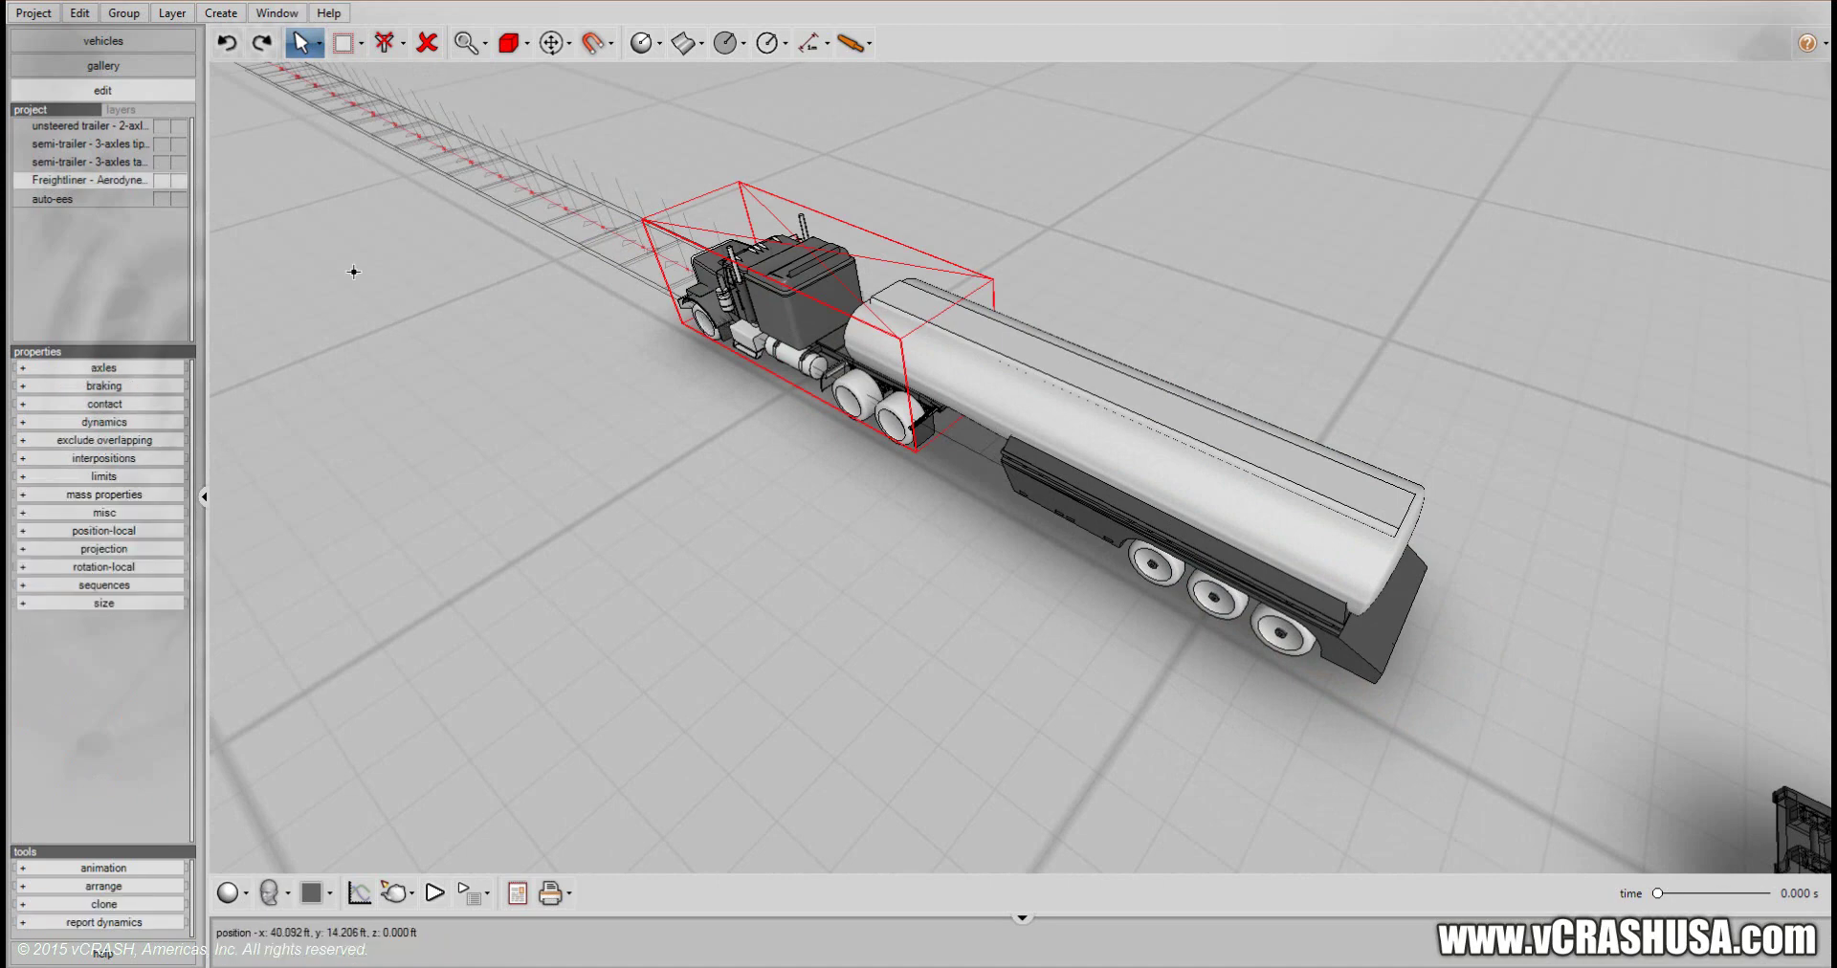
pyautogui.click(320, 43)
pyautogui.click(383, 70)
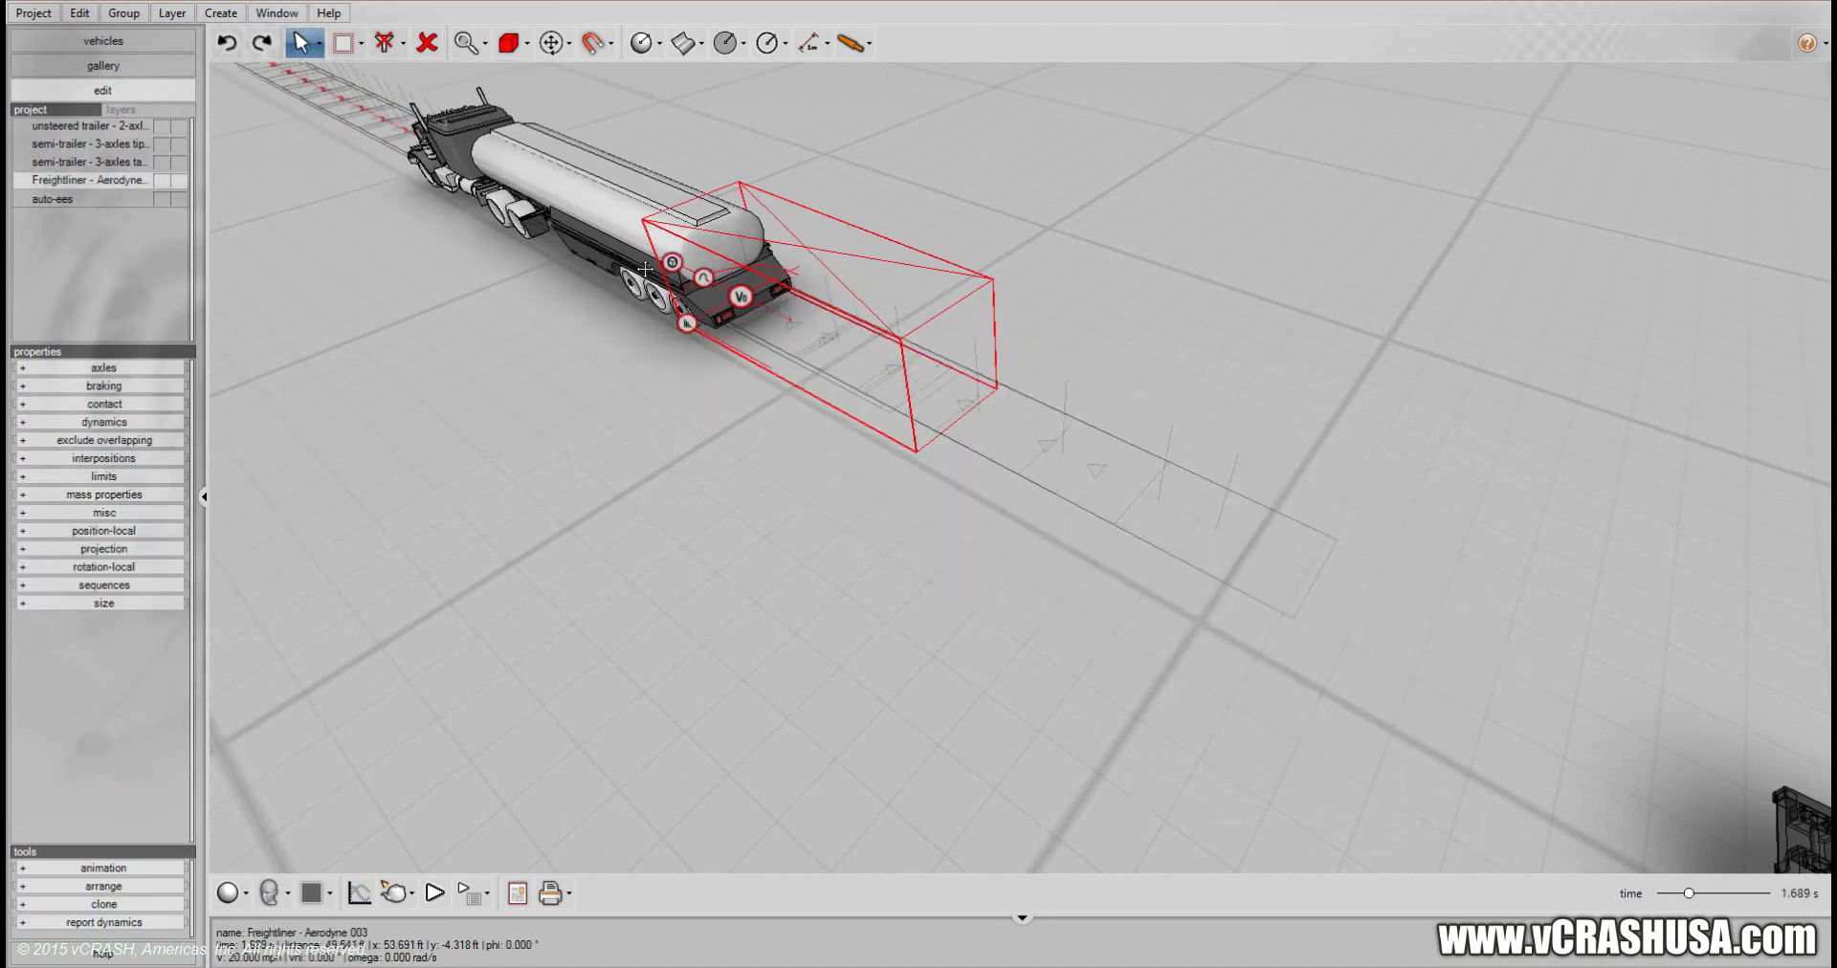
pyautogui.click(673, 266)
pyautogui.moveTo(673, 262); pyautogui.dragTo(502, 587)
# Play the simulation, examine from several angles how the truck and tanker track through the curve, and stop it
pyautogui.moveTo(502, 587); pyautogui.dragTo(288, 640, button='middle')
pyautogui.click(433, 895)
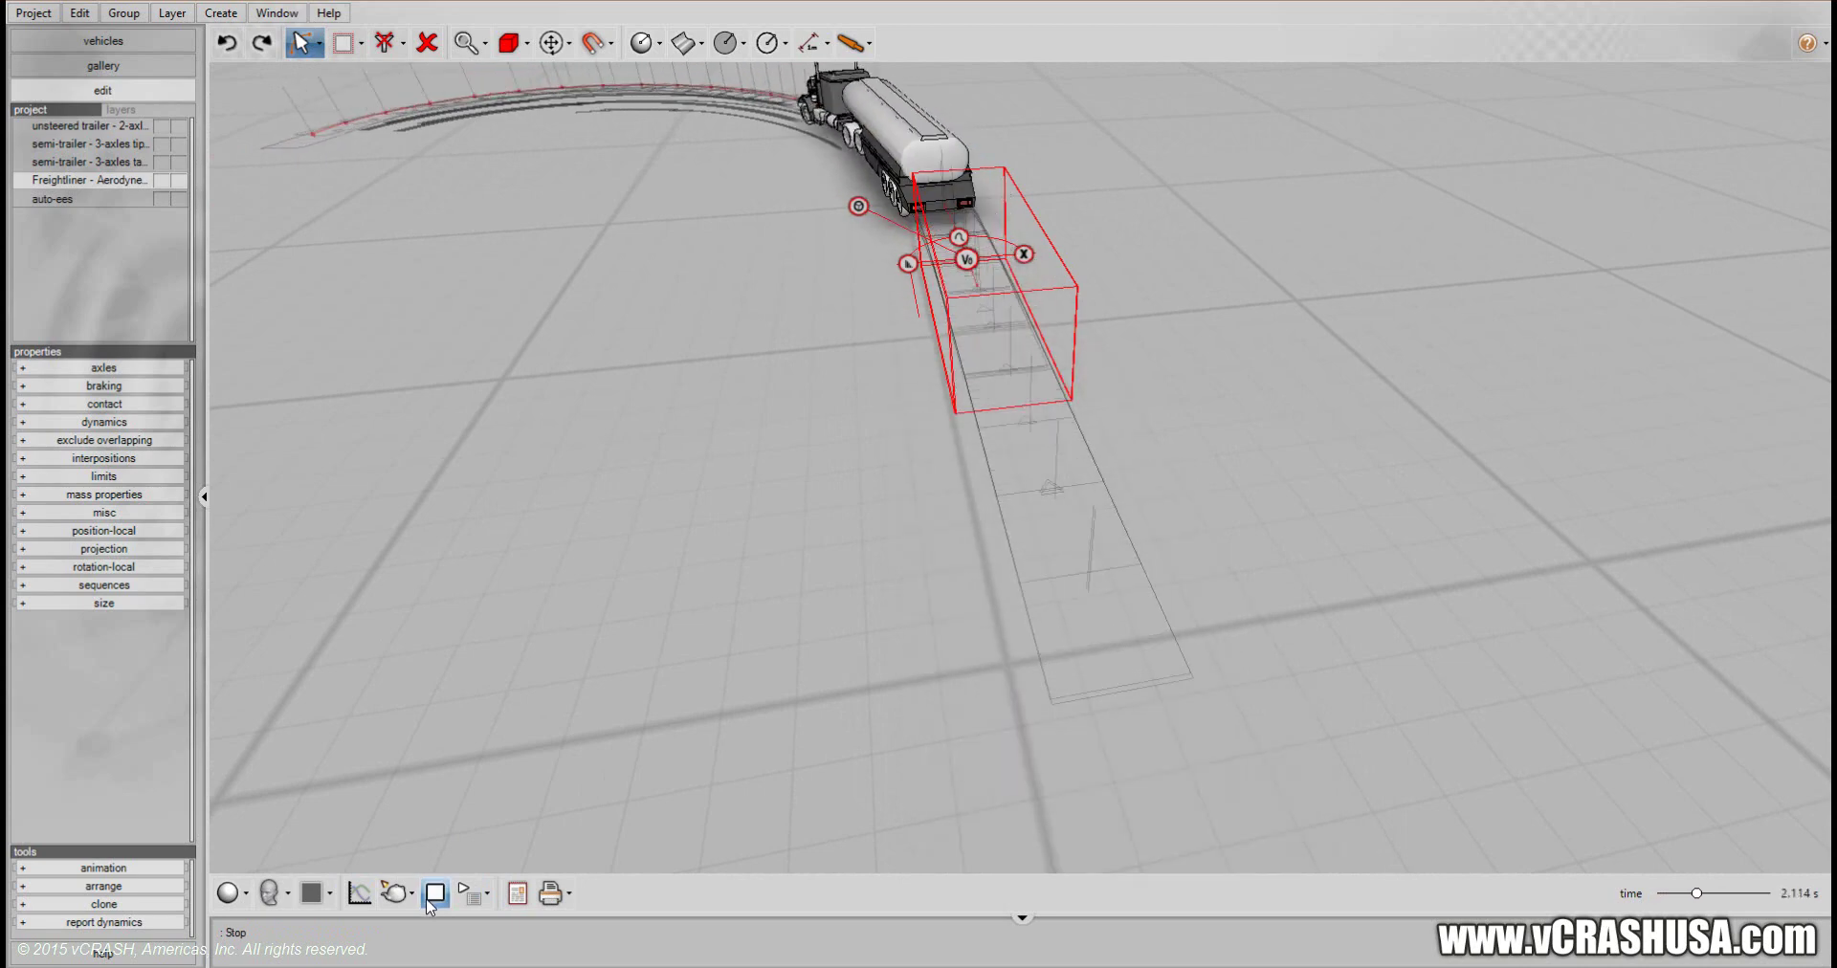
pyautogui.moveTo(721, 418); pyautogui.dragTo(623, 465, button='middle')
pyautogui.scroll(-2, 623, 463)
pyautogui.click(683, 334)
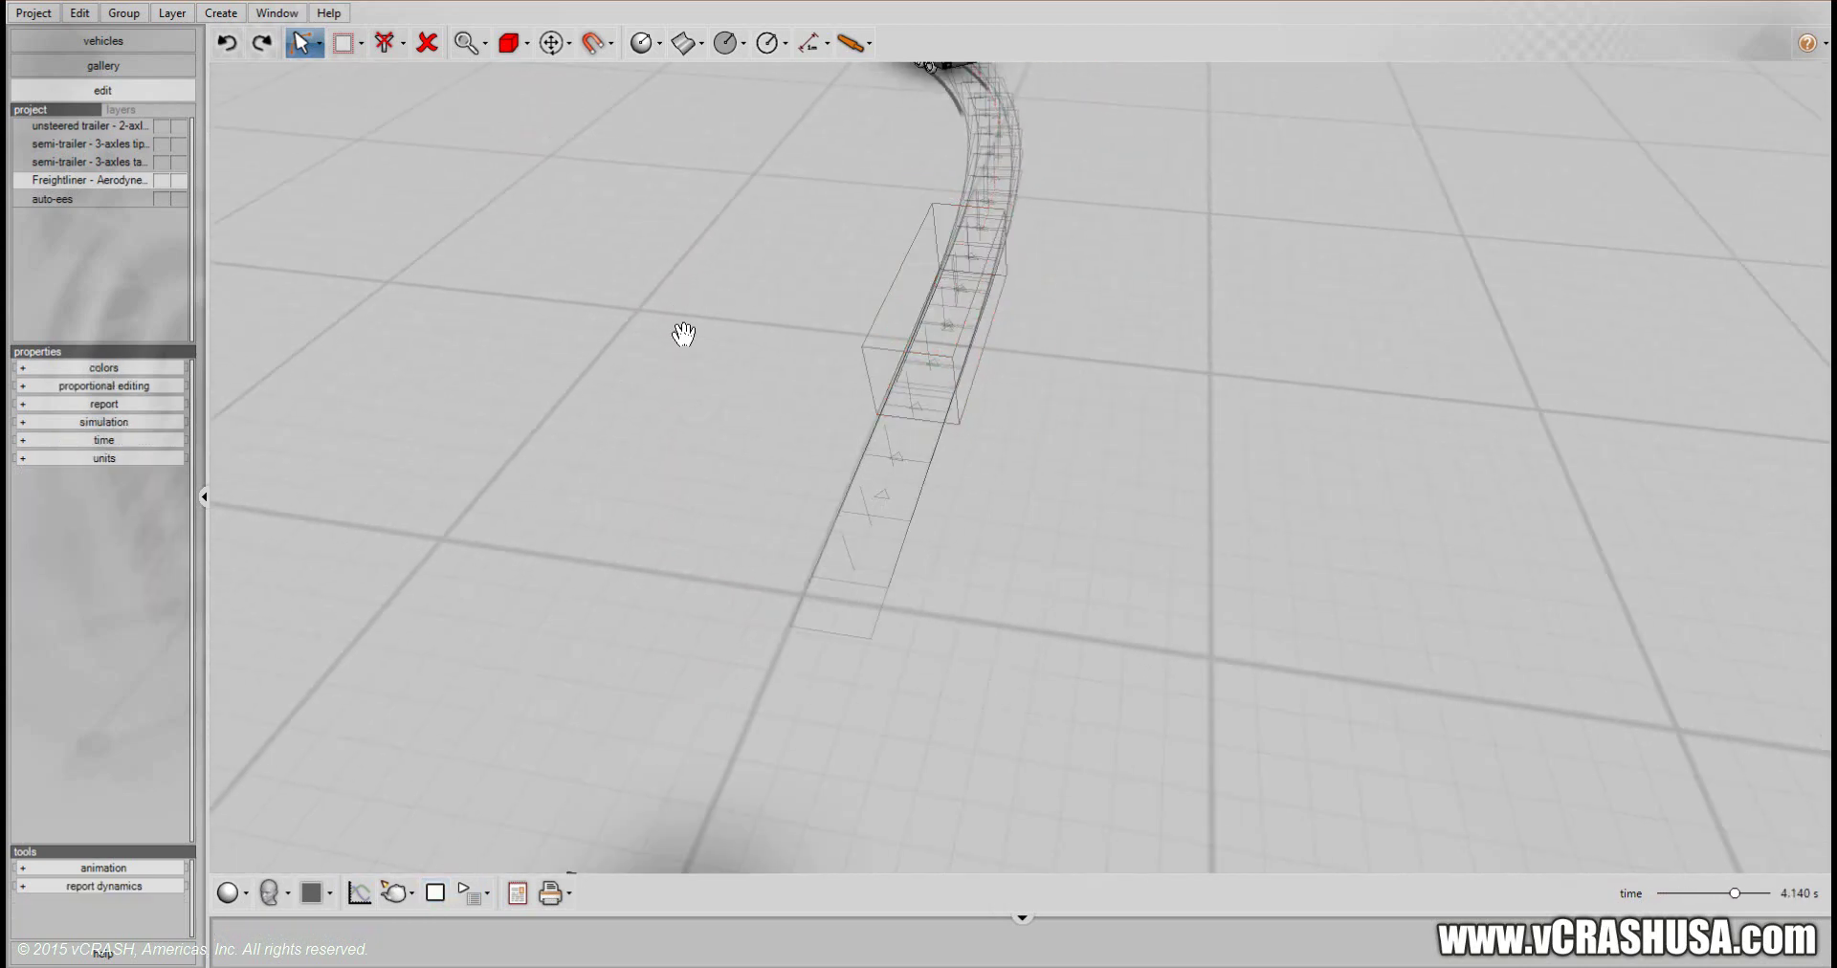
pyautogui.moveTo(683, 334); pyautogui.dragTo(808, 783)
pyautogui.moveTo(781, 311); pyautogui.dragTo(853, 447)
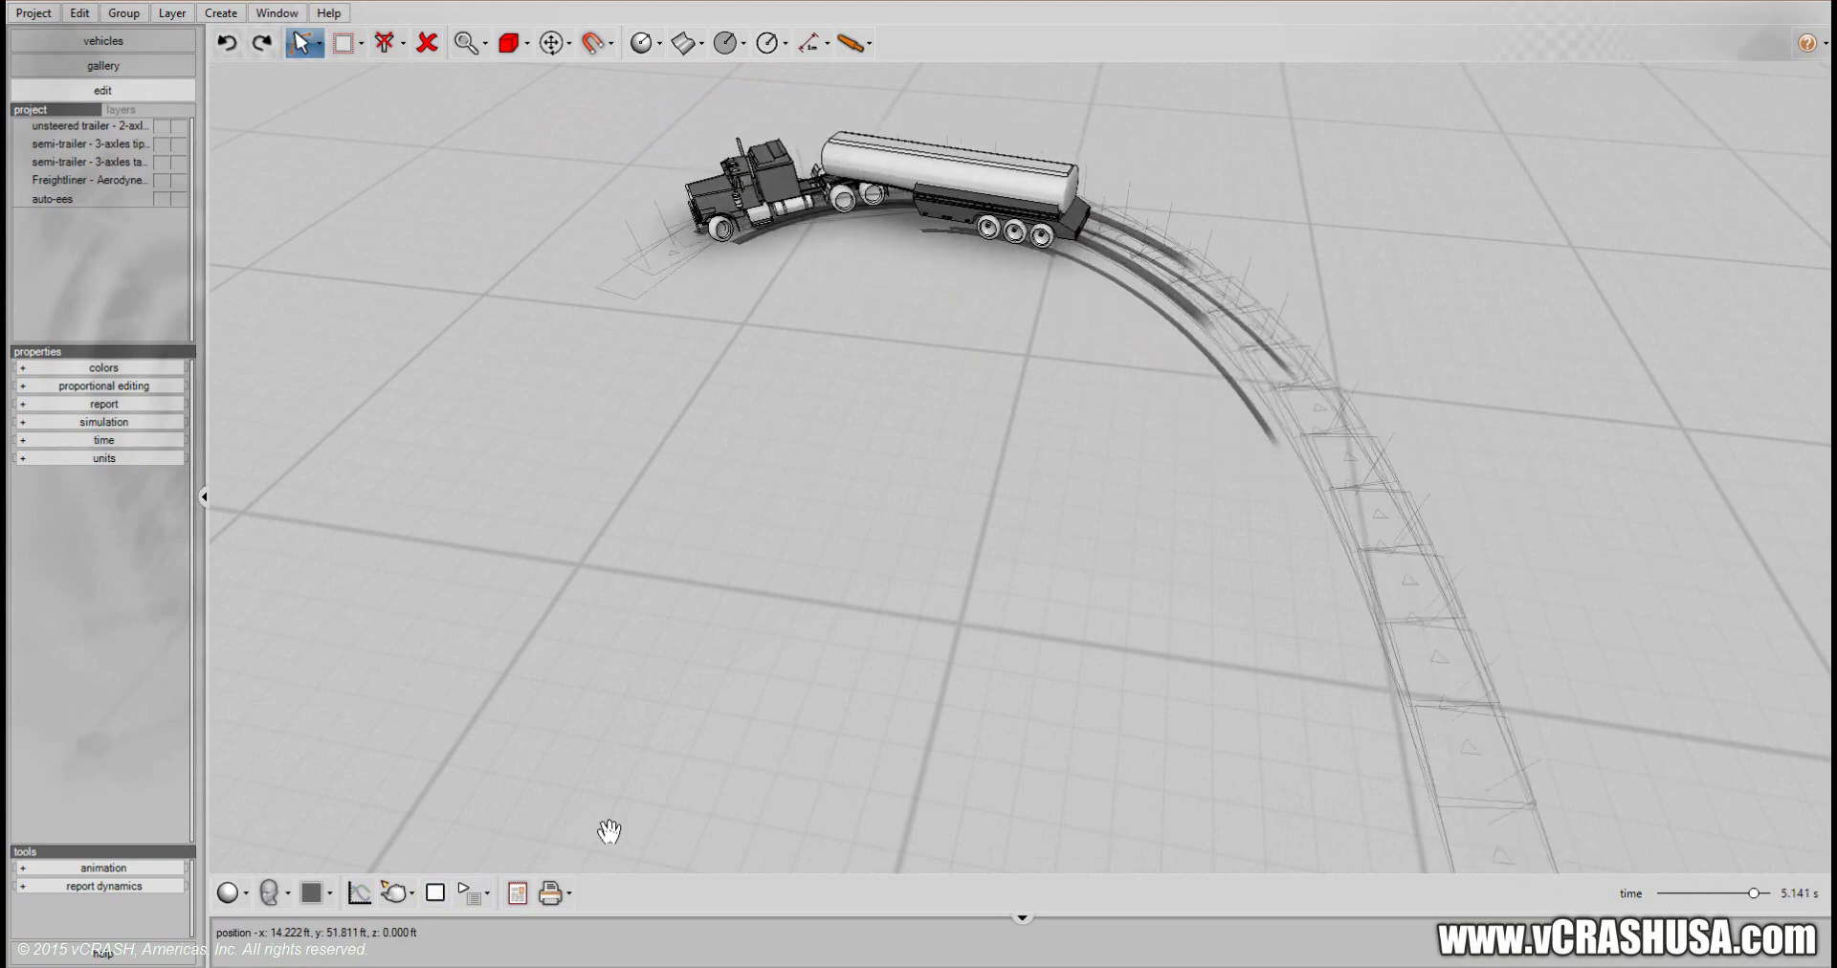
pyautogui.moveTo(966, 652); pyautogui.dragTo(916, 736)
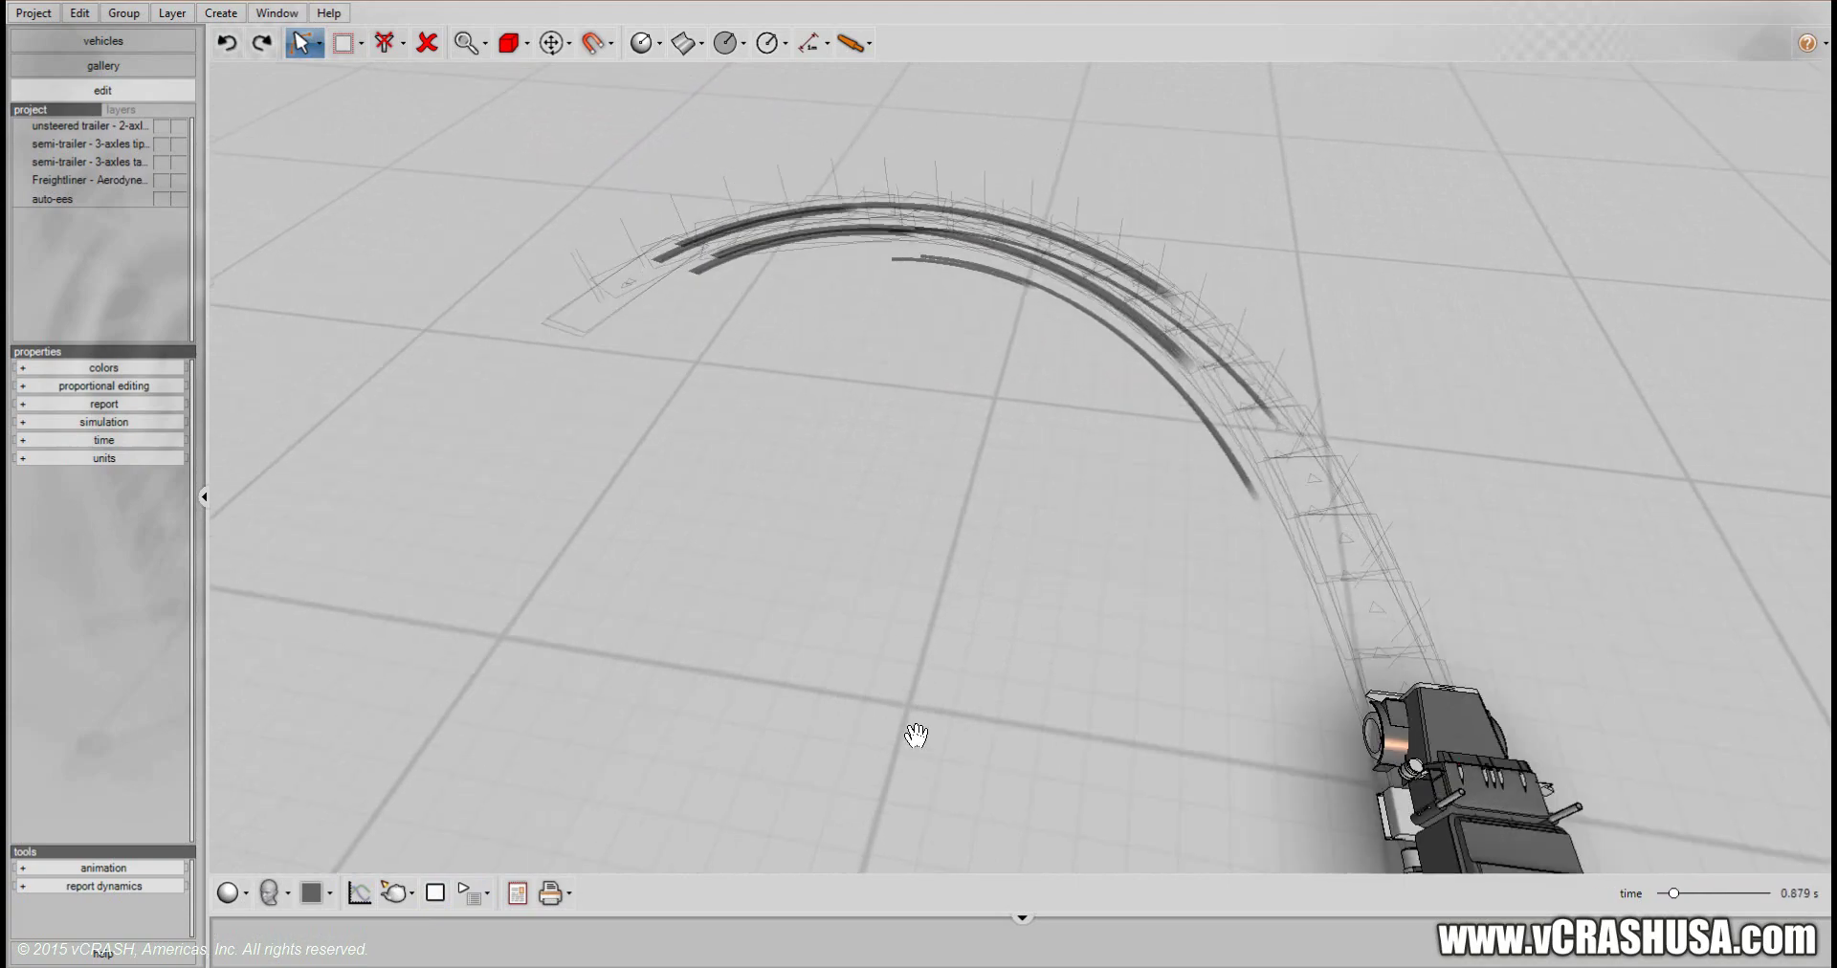
pyautogui.moveTo(916, 736); pyautogui.dragTo(838, 857, button='middle')
pyautogui.moveTo(841, 558); pyautogui.dragTo(926, 628, button='middle')
pyautogui.moveTo(926, 627); pyautogui.dragTo(1288, 689)
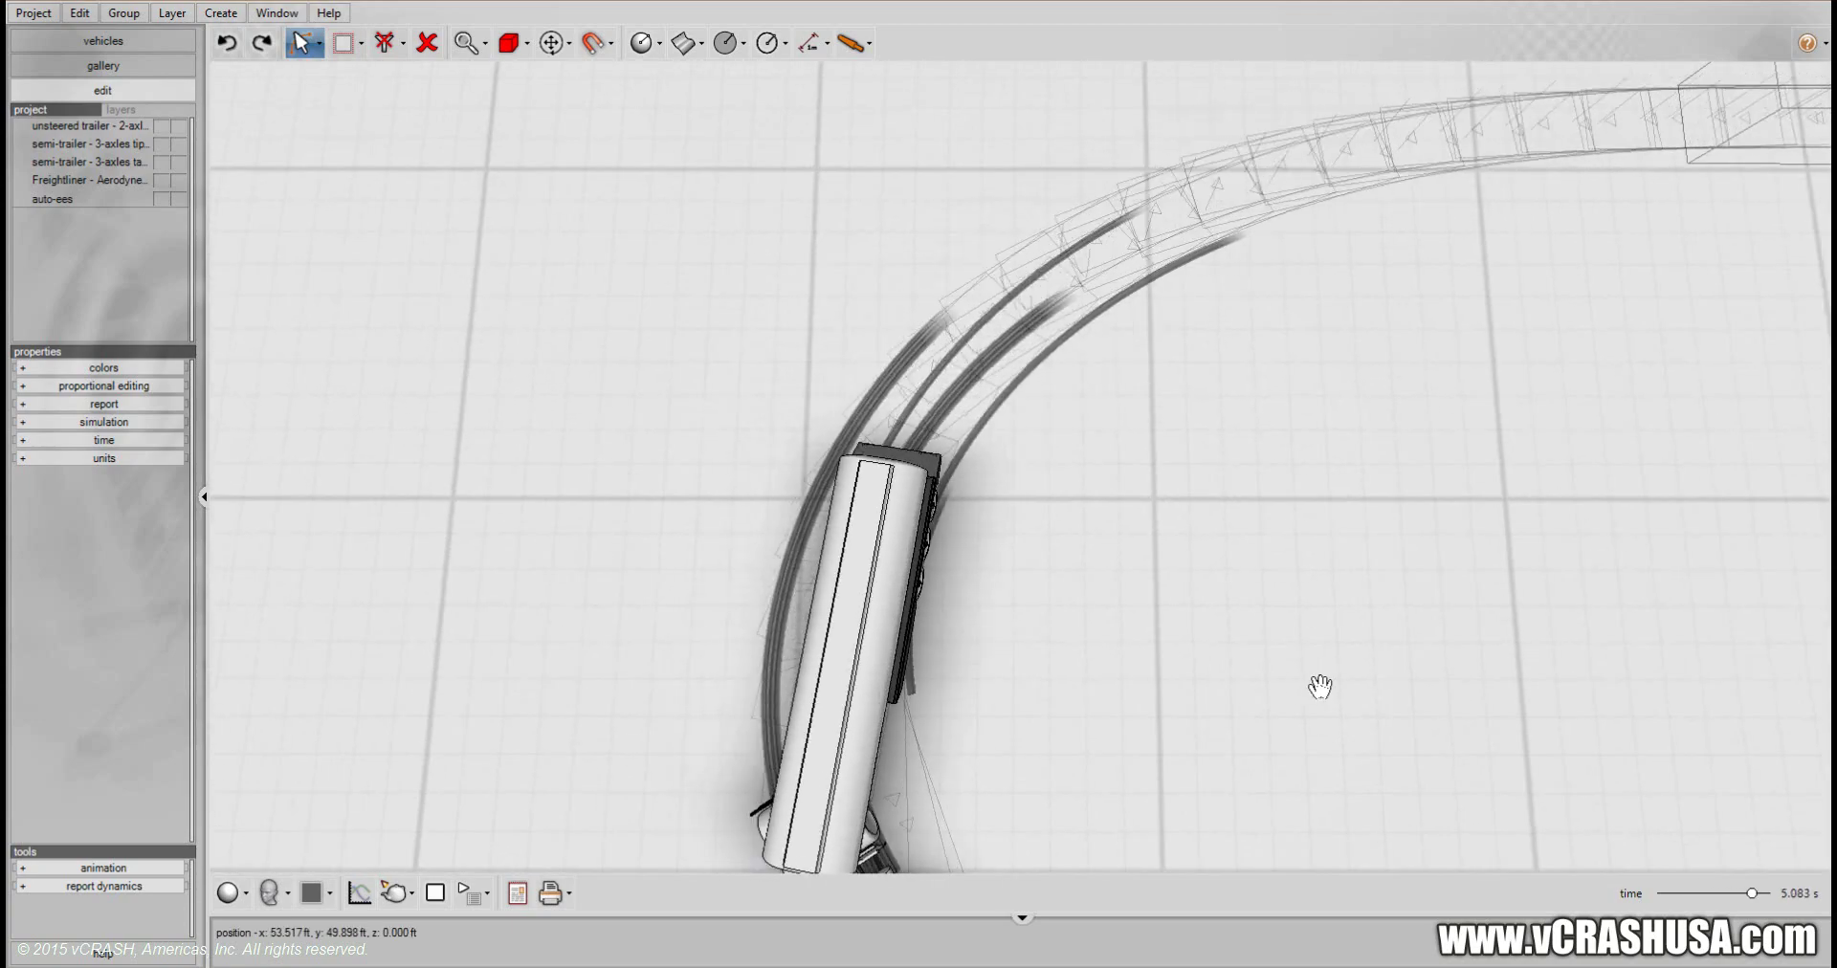
pyautogui.moveTo(1546, 615); pyautogui.dragTo(1424, 591)
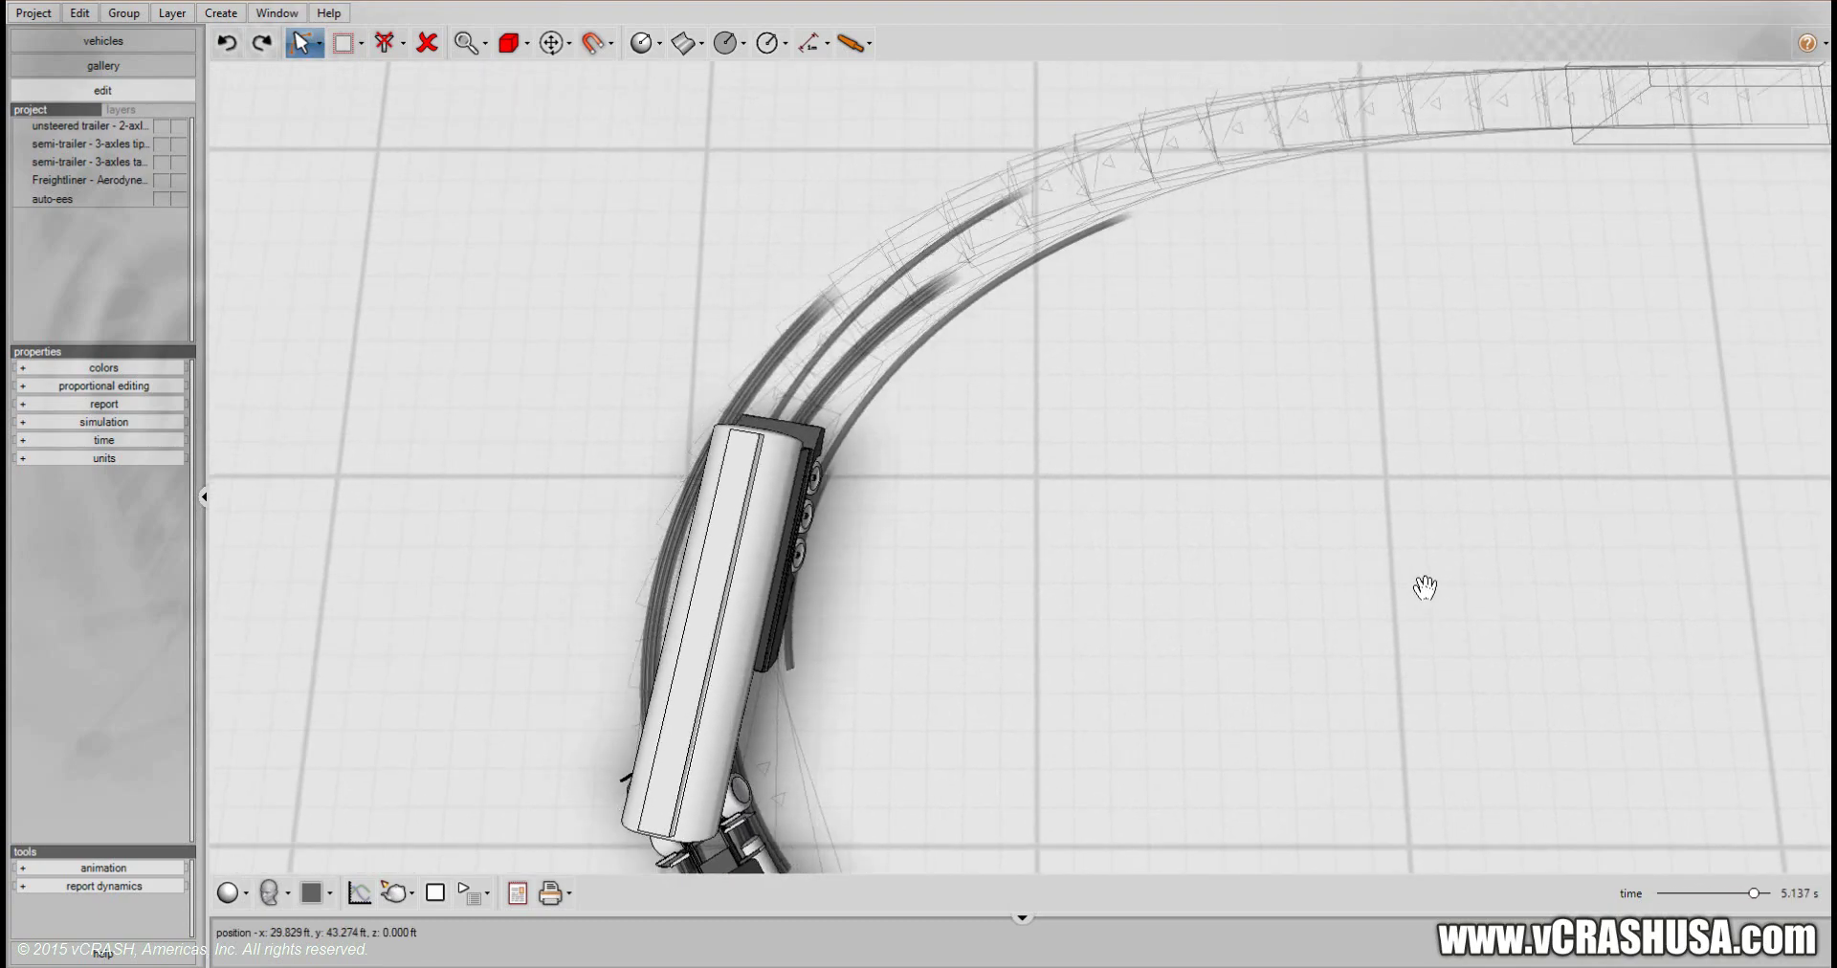
pyautogui.click(435, 892)
pyautogui.click(473, 891)
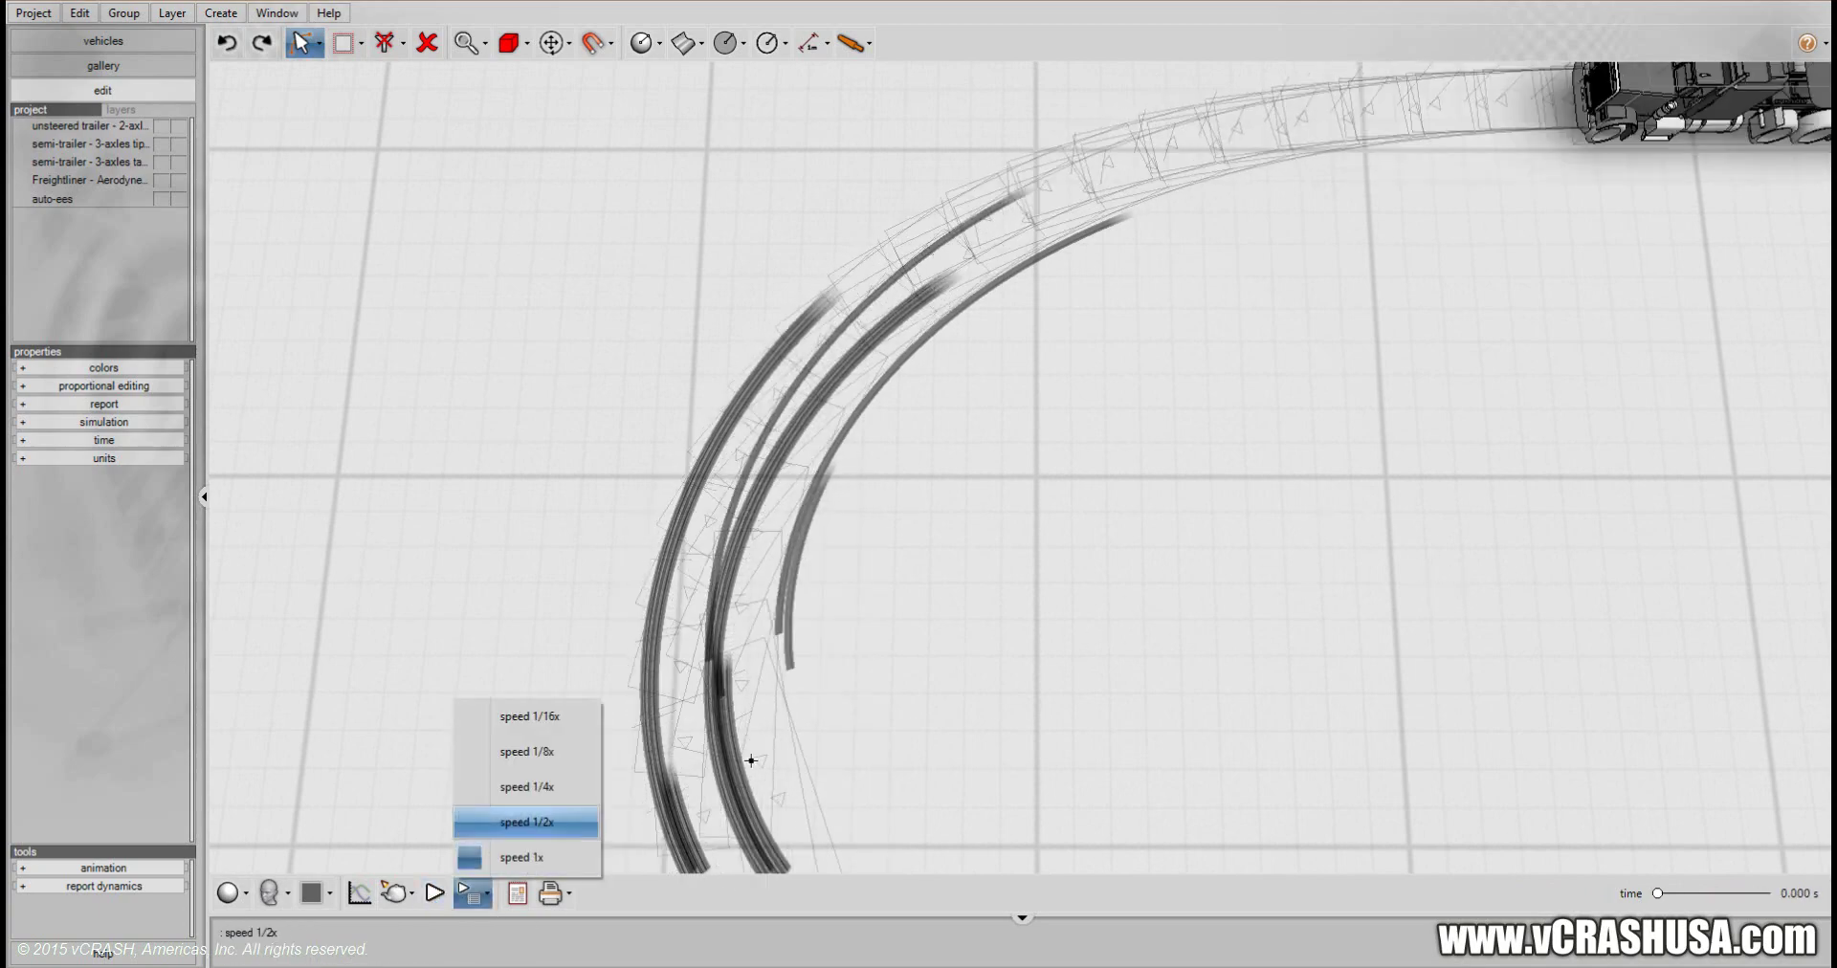
# Hitch the 3-axles tipping semi-trailer to the tanker by picking the tanker as its leader
pyautogui.moveTo(1395, 505); pyautogui.dragTo(574, 723)
pyautogui.moveTo(1376, 564); pyautogui.dragTo(1078, 633)
pyautogui.moveTo(1079, 633); pyautogui.dragTo(613, 751, button='middle')
pyautogui.moveTo(1076, 532); pyautogui.dragTo(1027, 538, button='middle')
pyautogui.click(1152, 443)
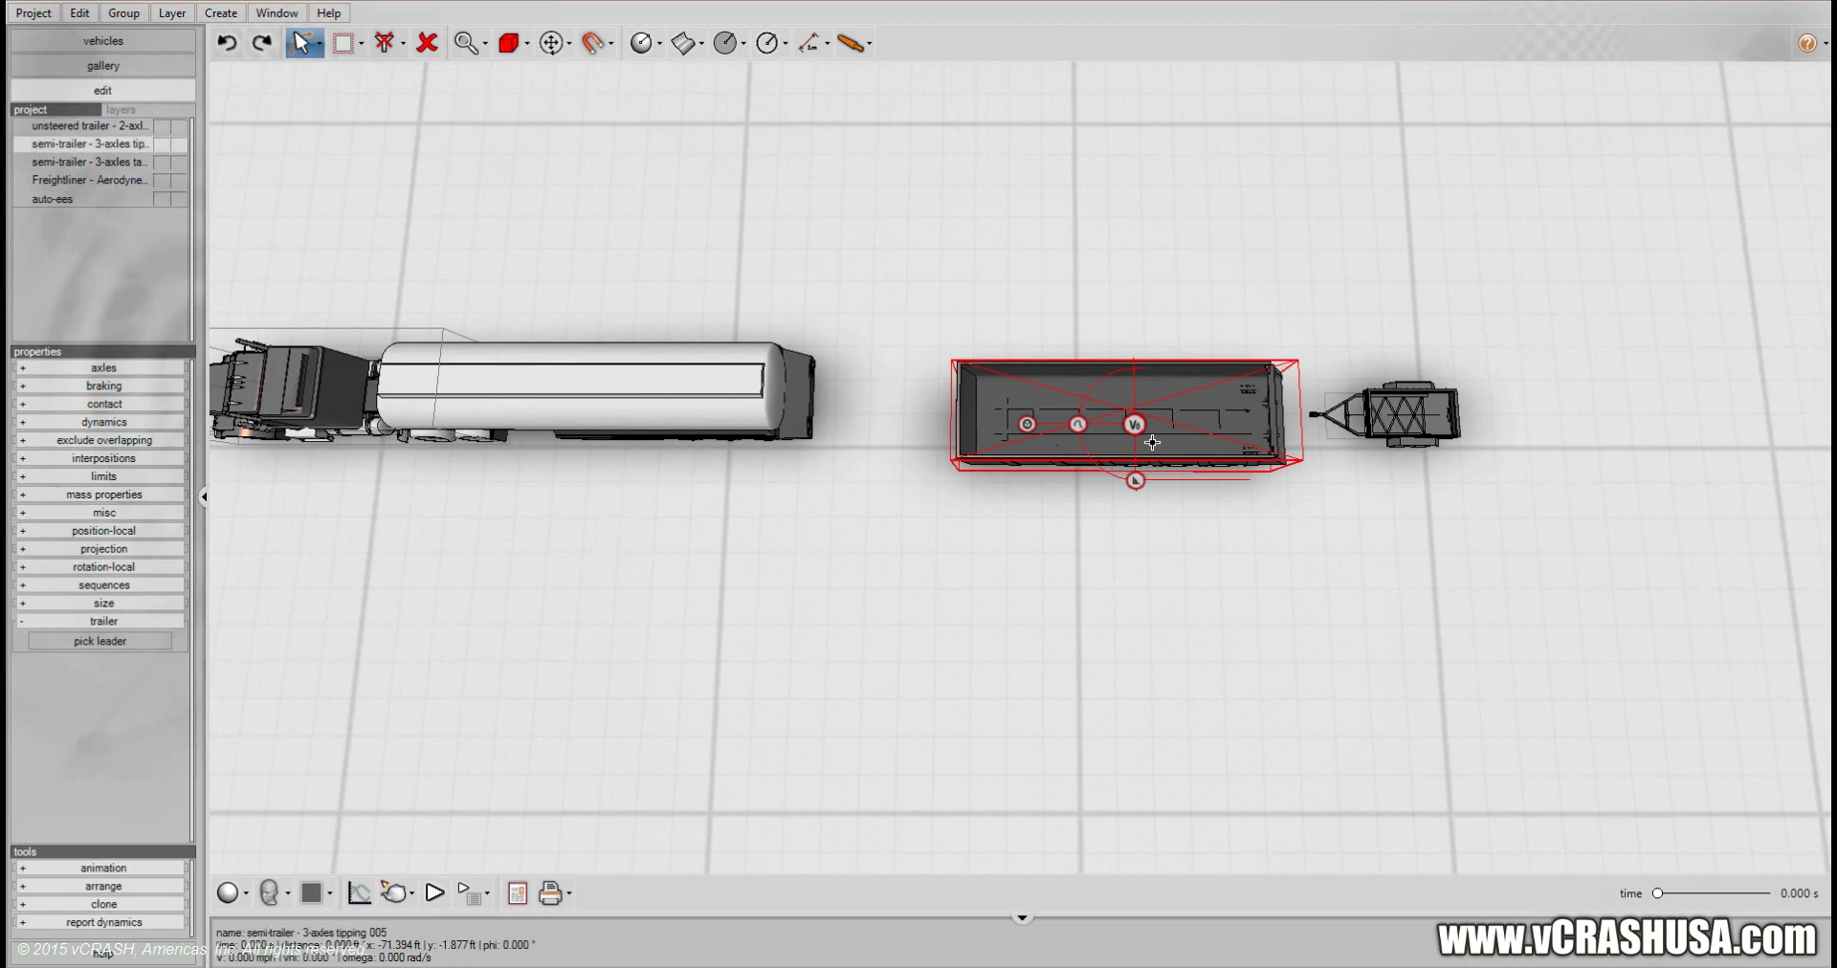
pyautogui.moveTo(843, 611); pyautogui.dragTo(865, 461, button='middle')
pyautogui.click(896, 555)
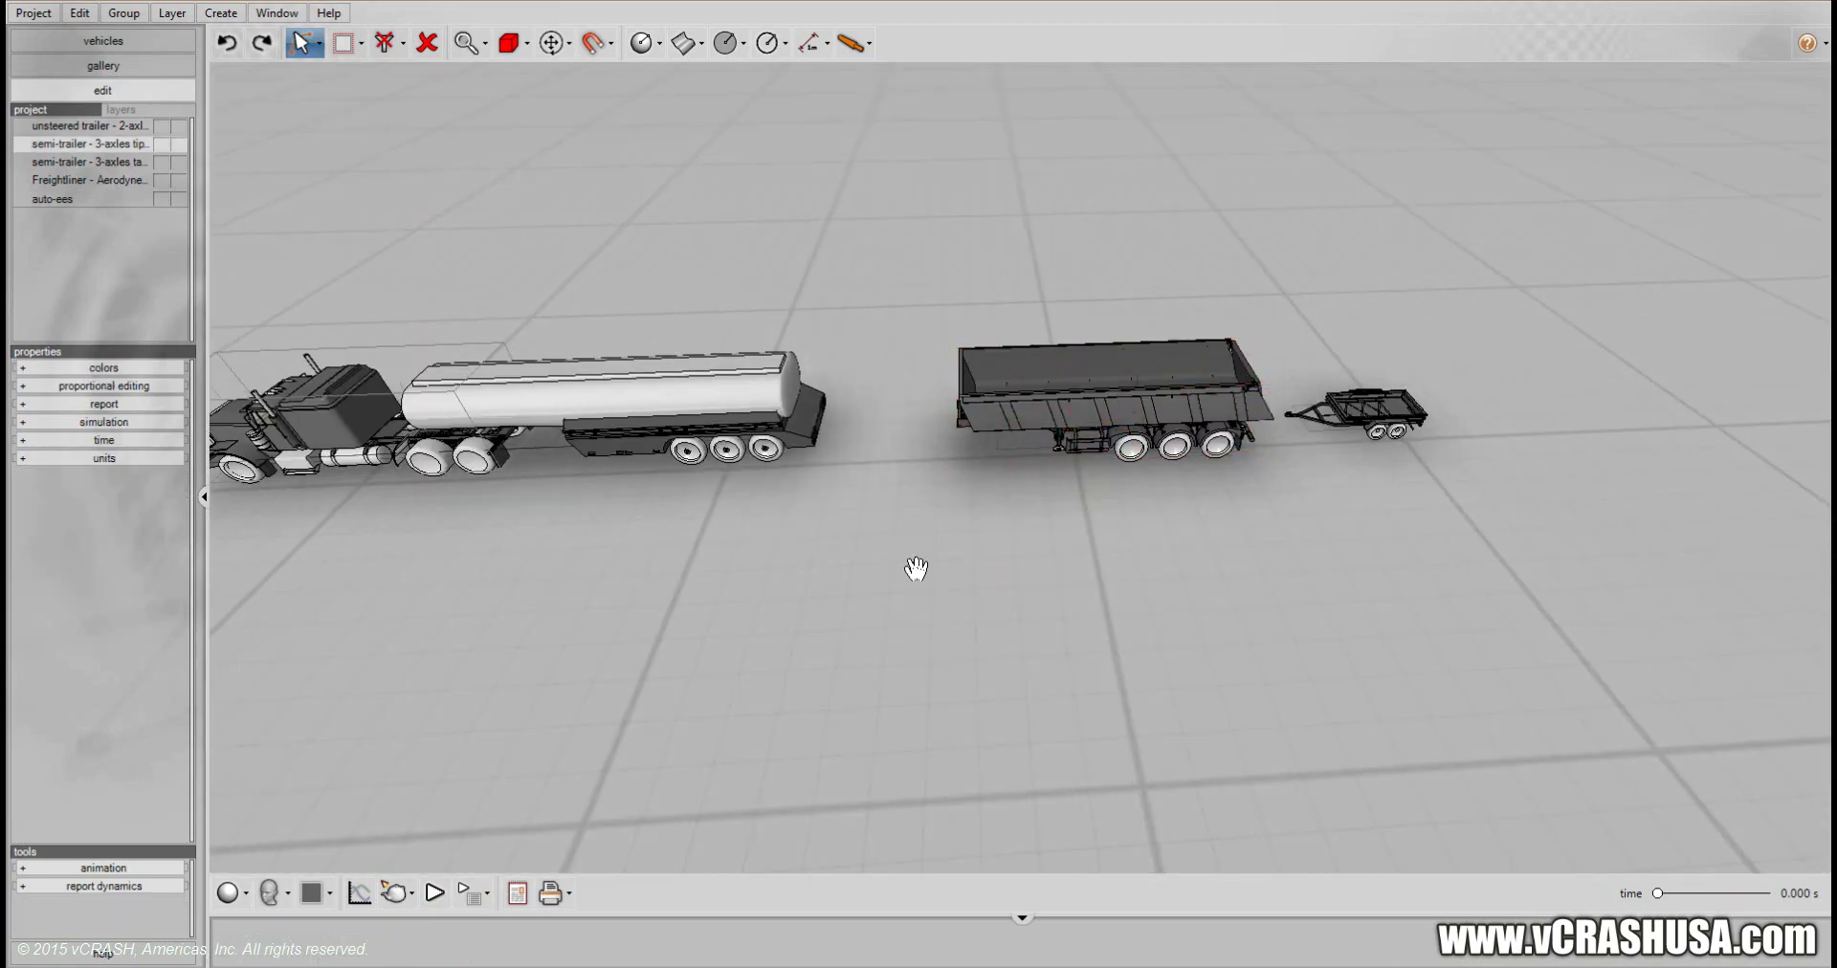
pyautogui.scroll(5, 1058, 717)
pyautogui.click(1196, 474)
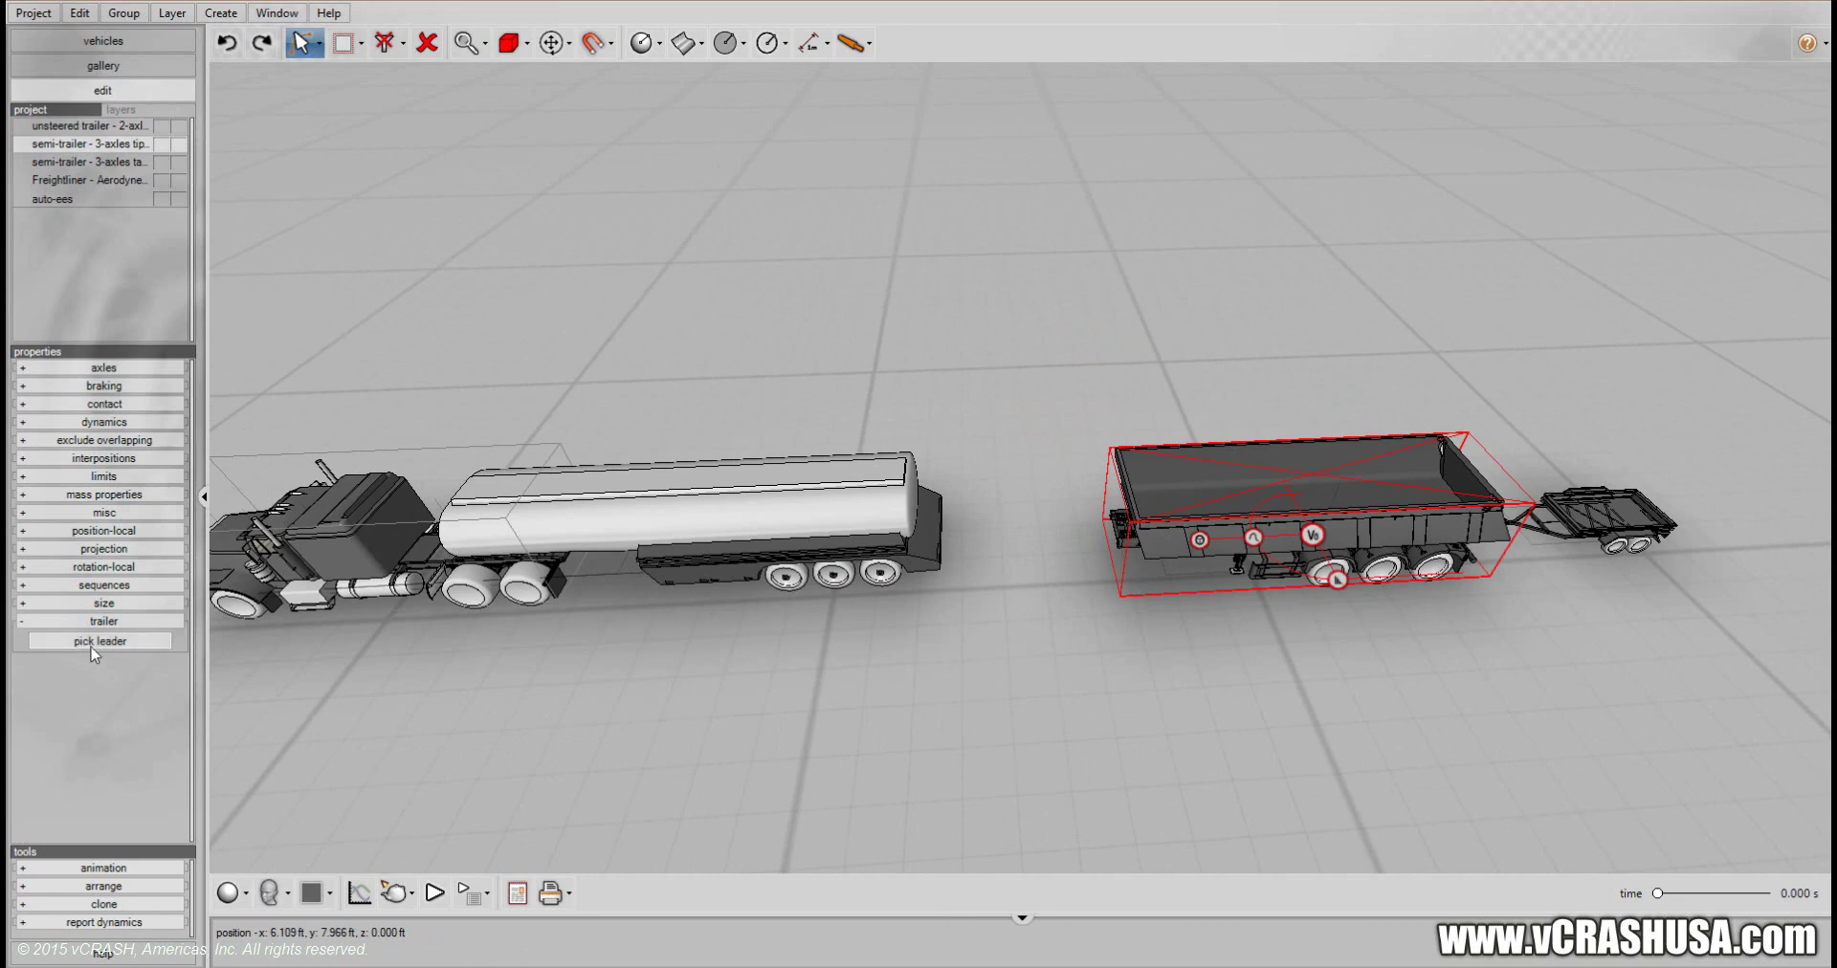
pyautogui.click(792, 506)
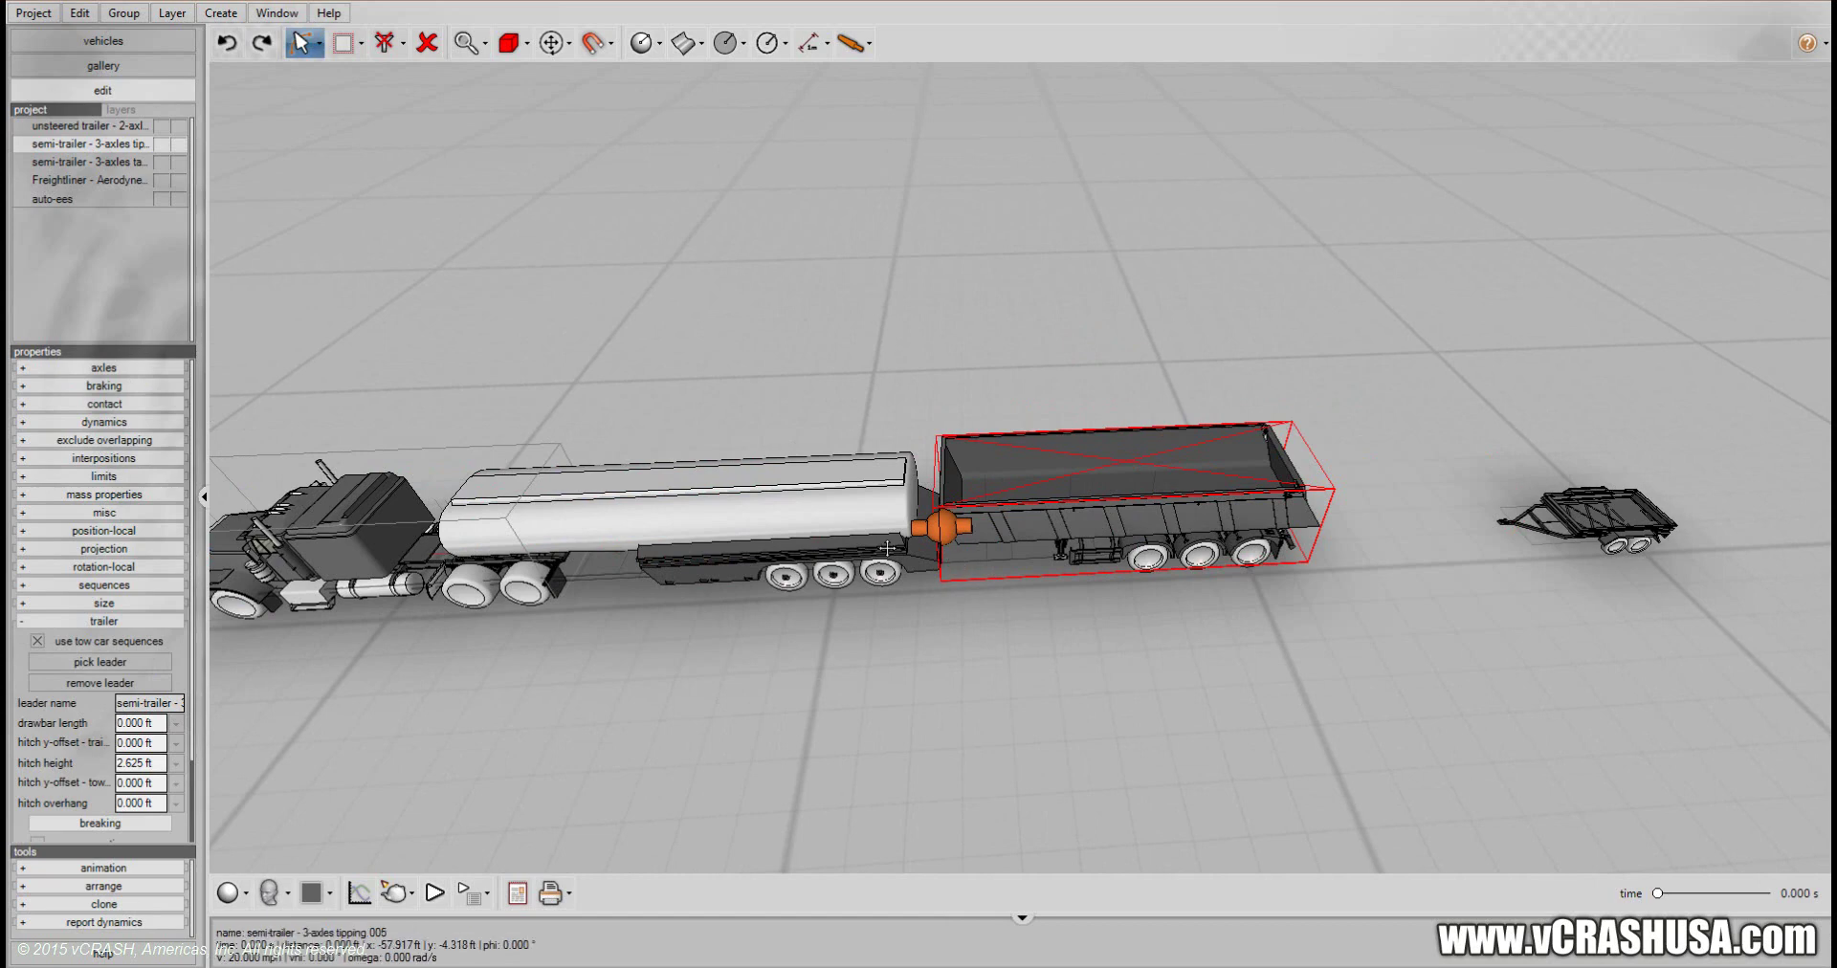
# Hitch the unsteered 2-axle light-duty trailer to the tipping semi-trailer by picking the tipping semi-trailer as its leader
pyautogui.press('space')
pyautogui.click(1559, 525)
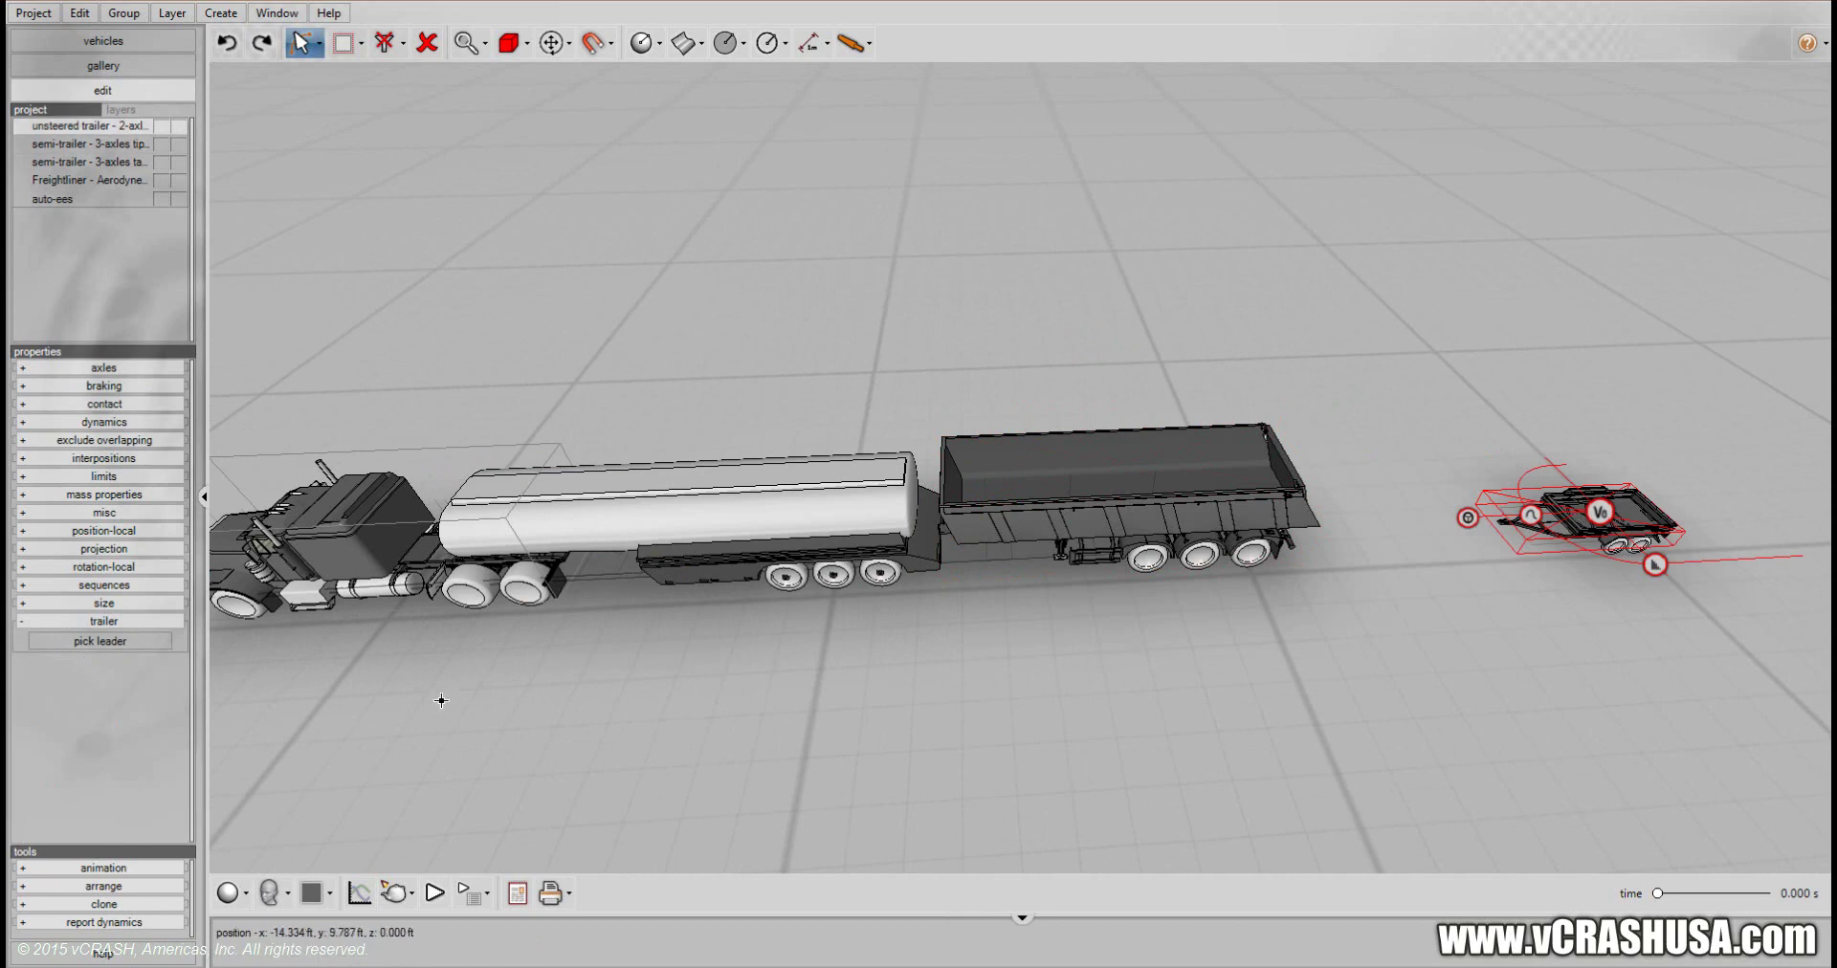
pyautogui.click(1096, 489)
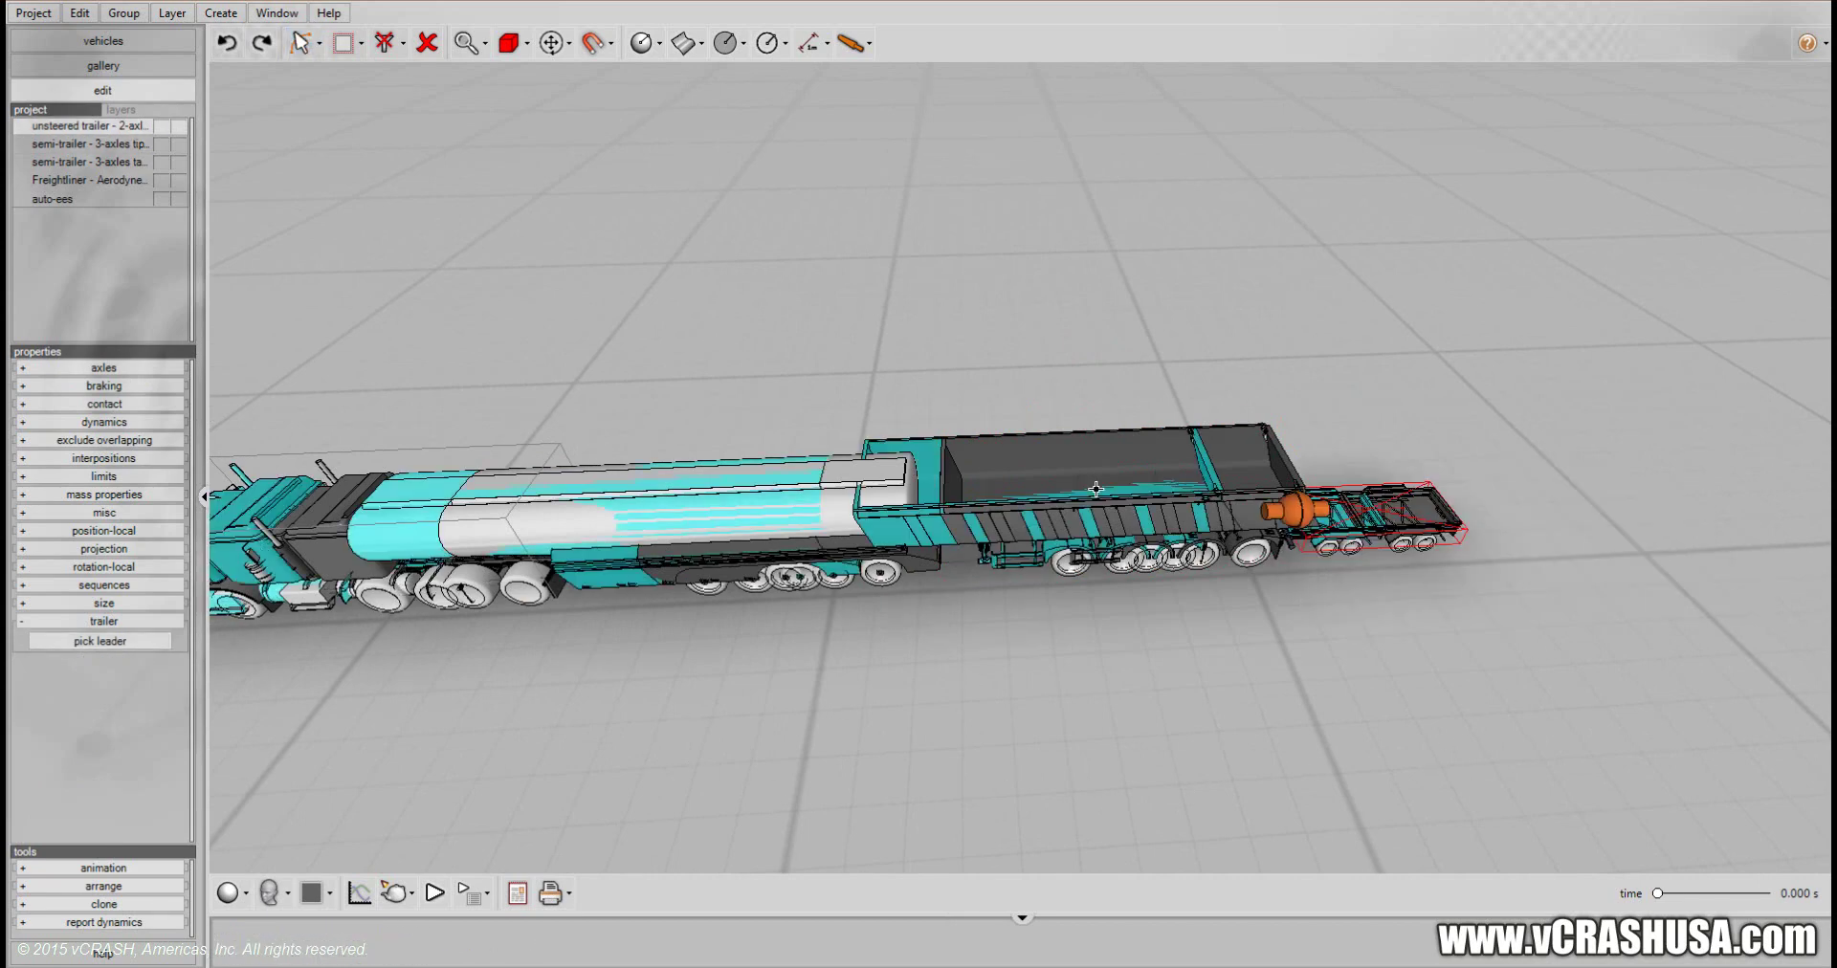
pyautogui.moveTo(1140, 746); pyautogui.dragTo(725, 665, button='middle')
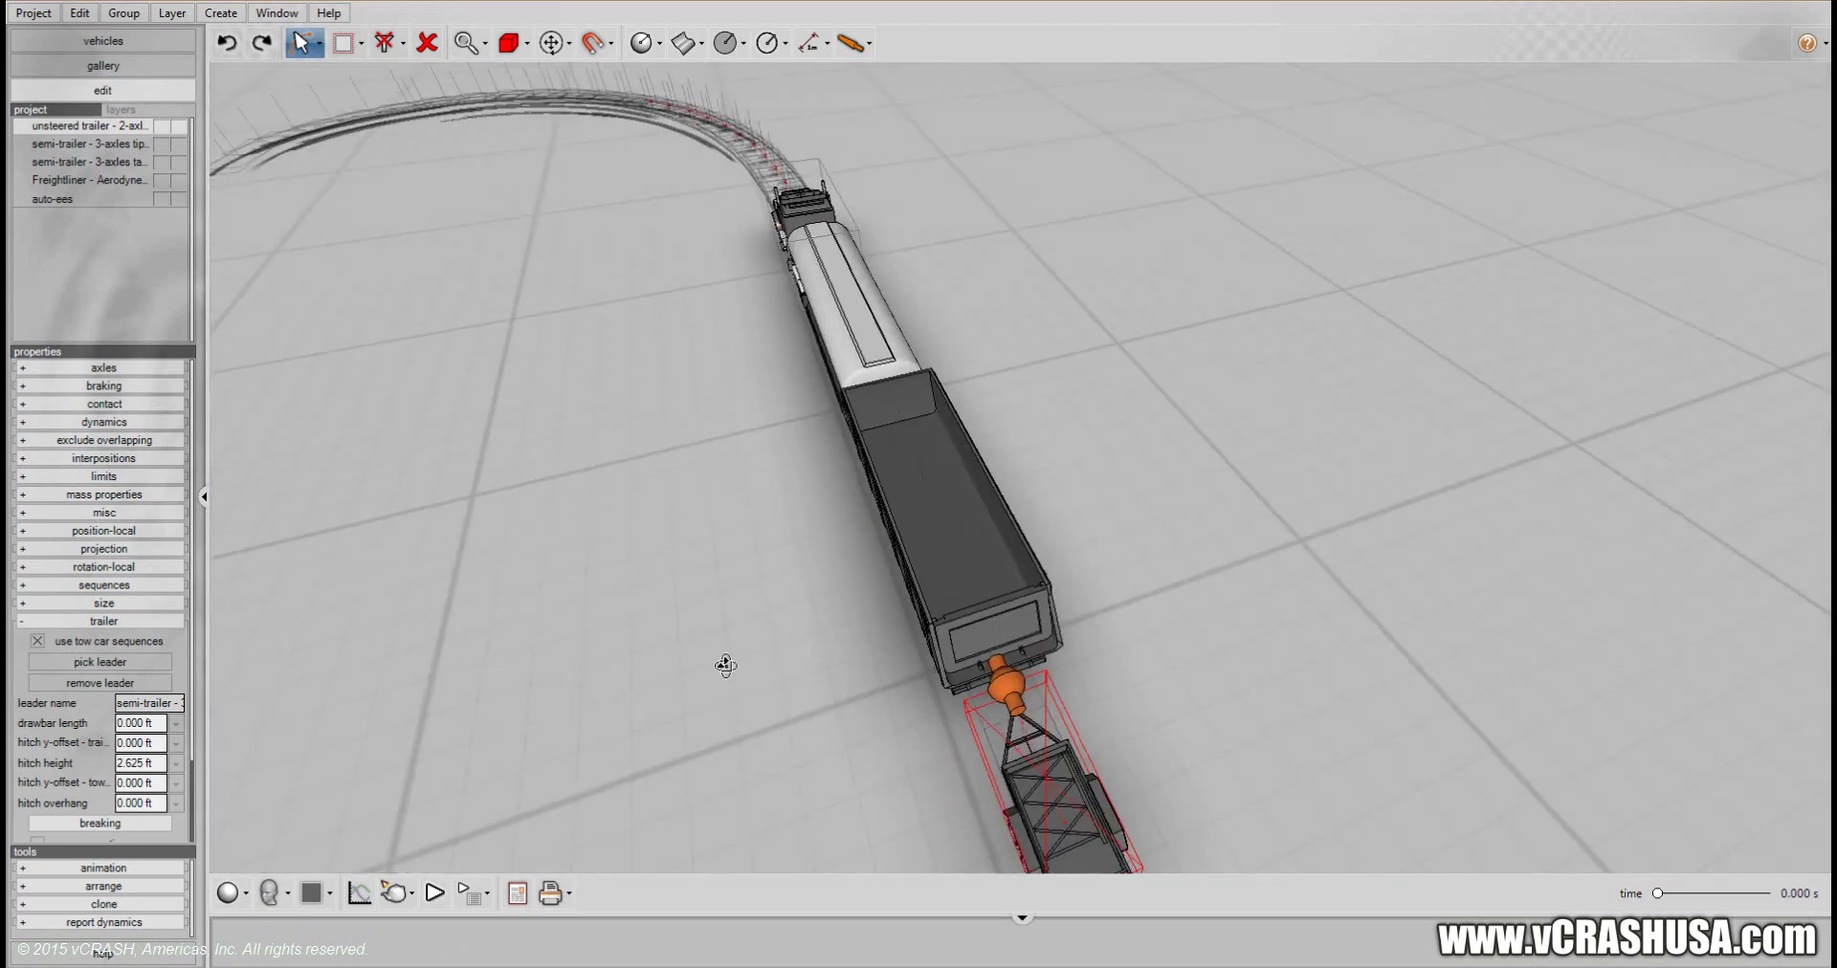
# Deselect the trailer and play the simulation of the full truck and three-trailer combination
pyautogui.click(490, 482)
pyautogui.moveTo(490, 481); pyautogui.dragTo(927, 689, button='middle')
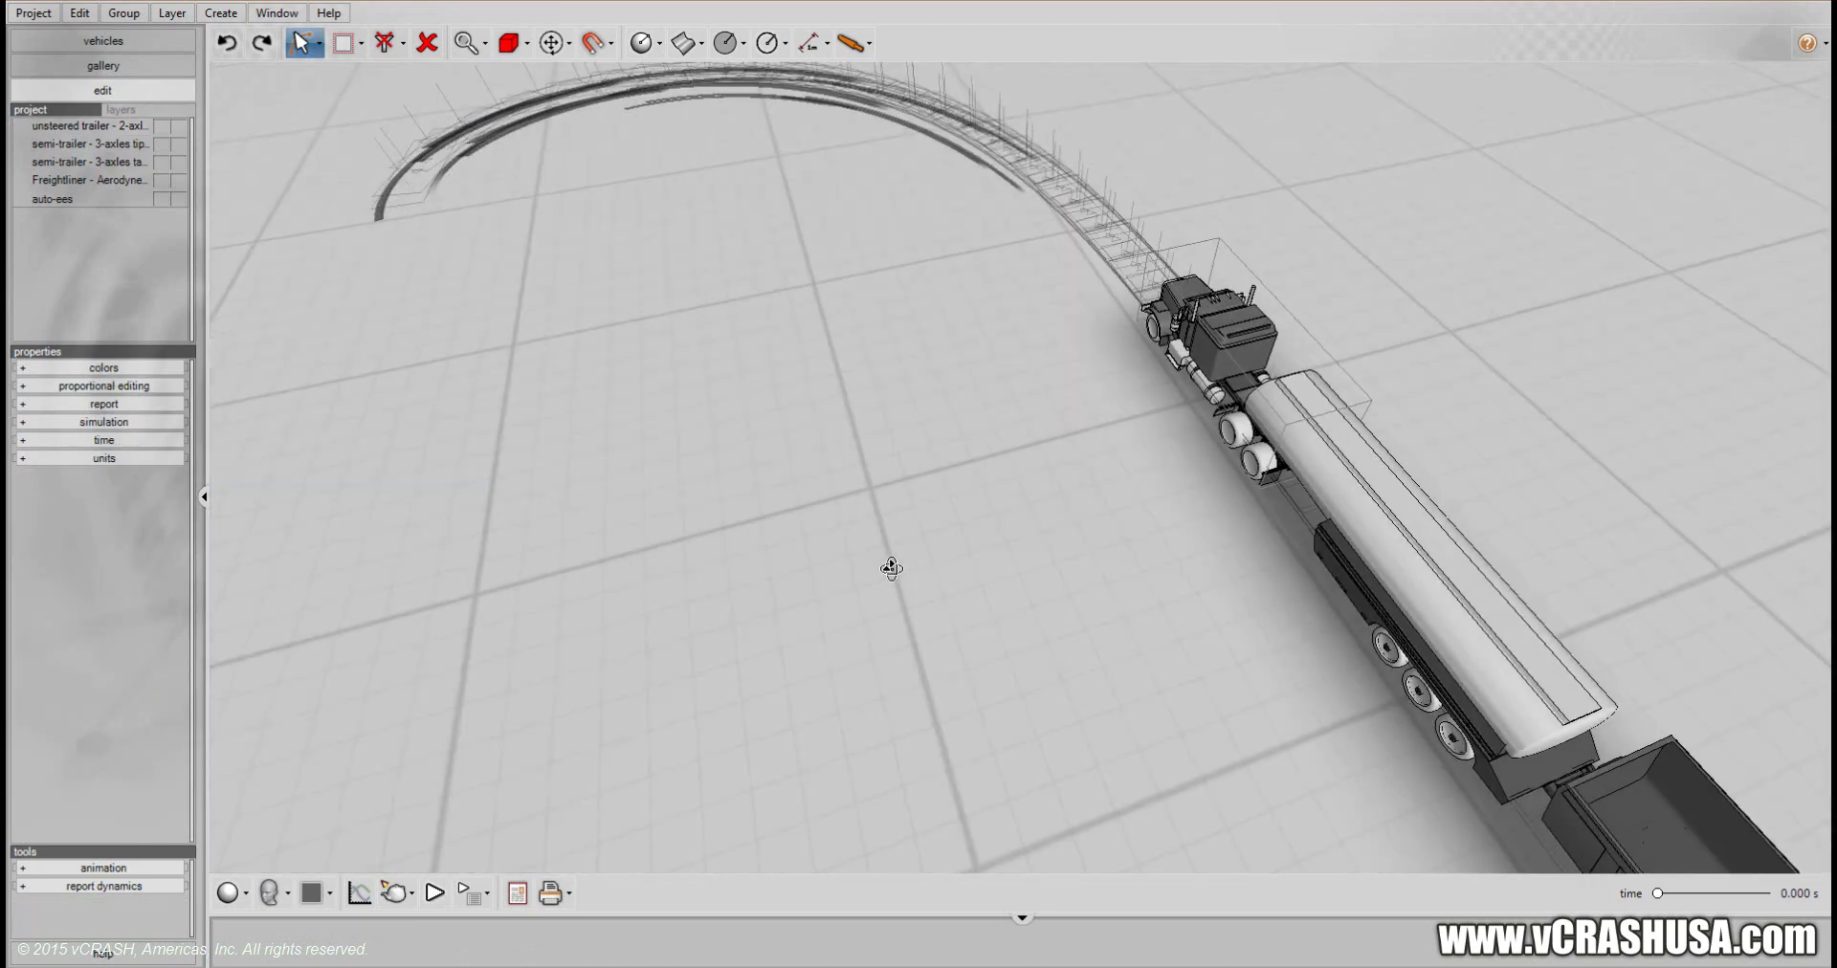
pyautogui.scroll(-2, 837, 685)
pyautogui.click(434, 895)
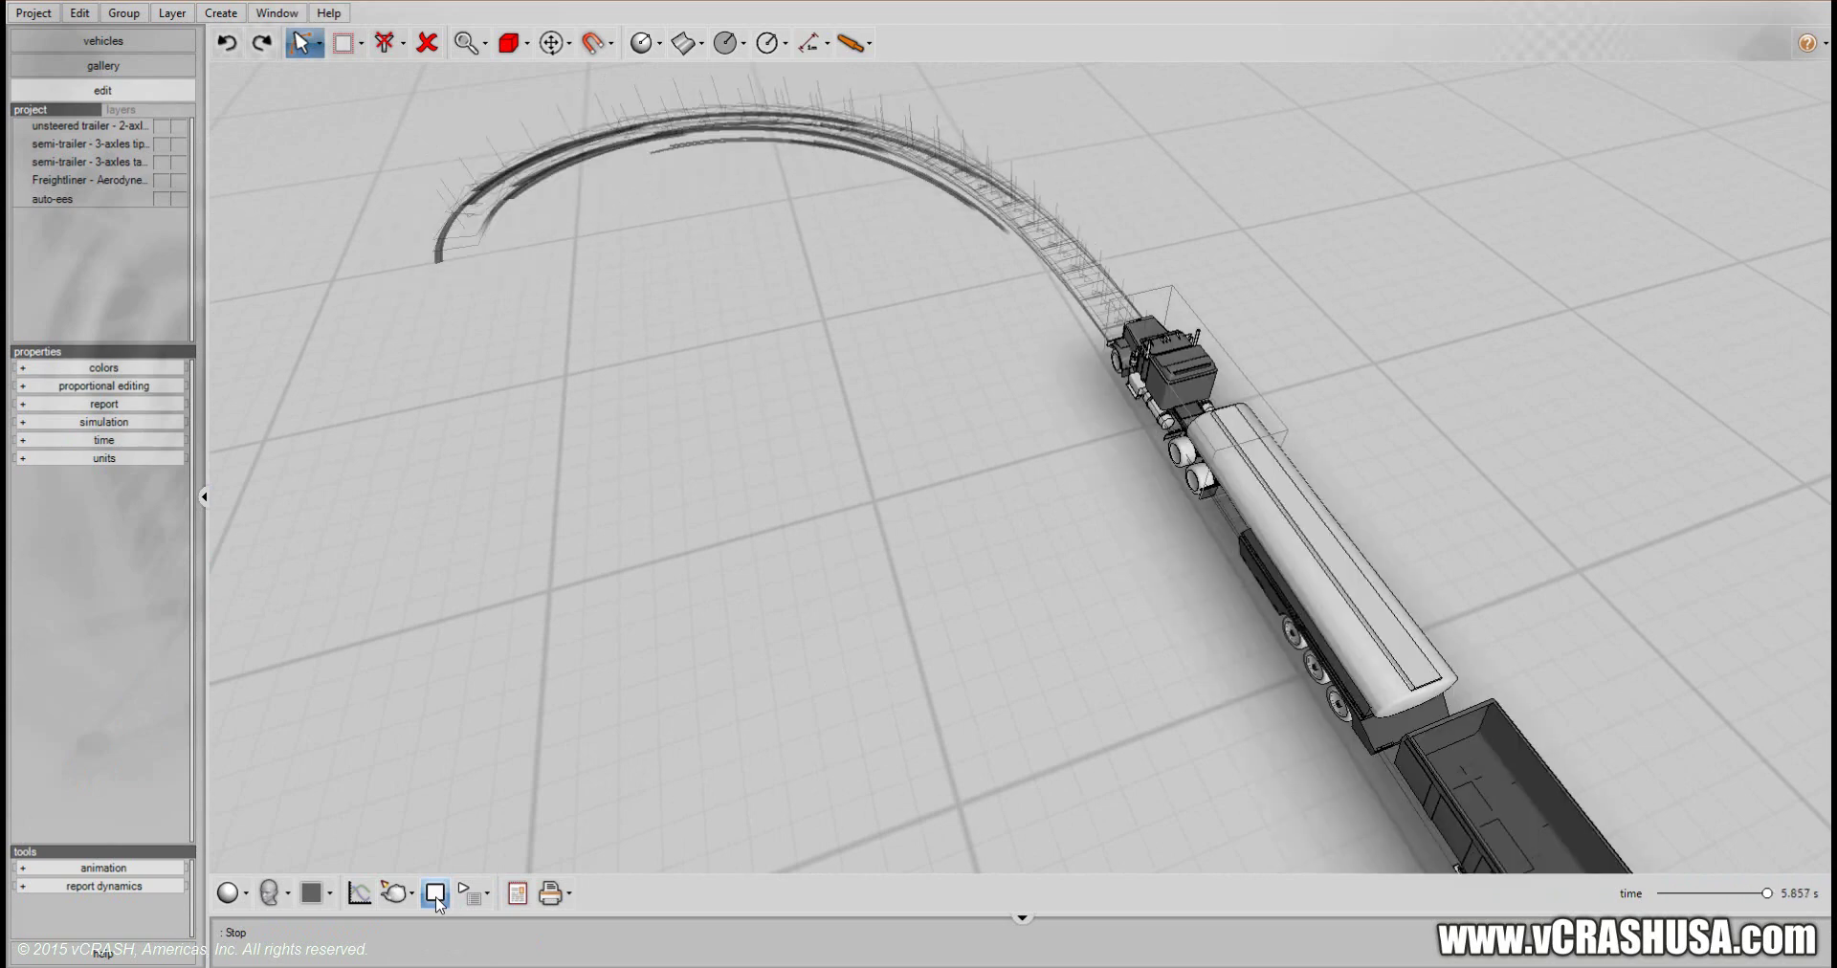
# Set the project's maximum simulation time to 20 s
pyautogui.click(123, 441)
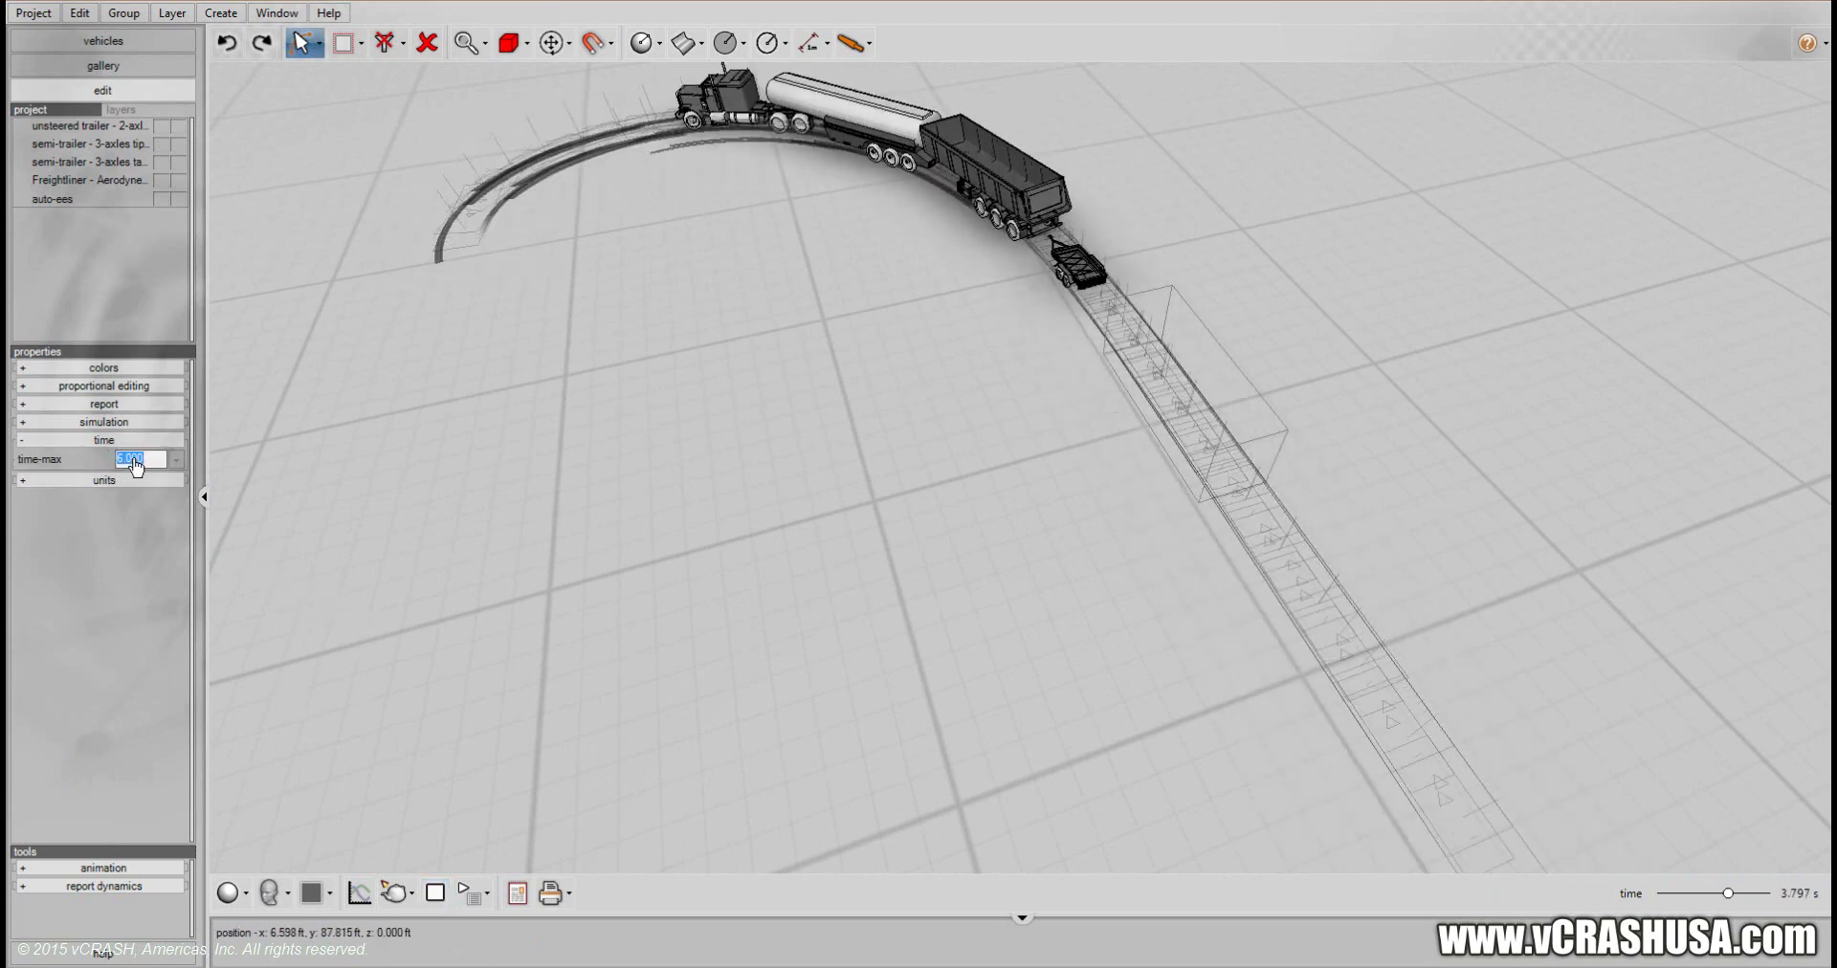
pyautogui.click(137, 459)
pyautogui.write('20')
pyautogui.press('Return')
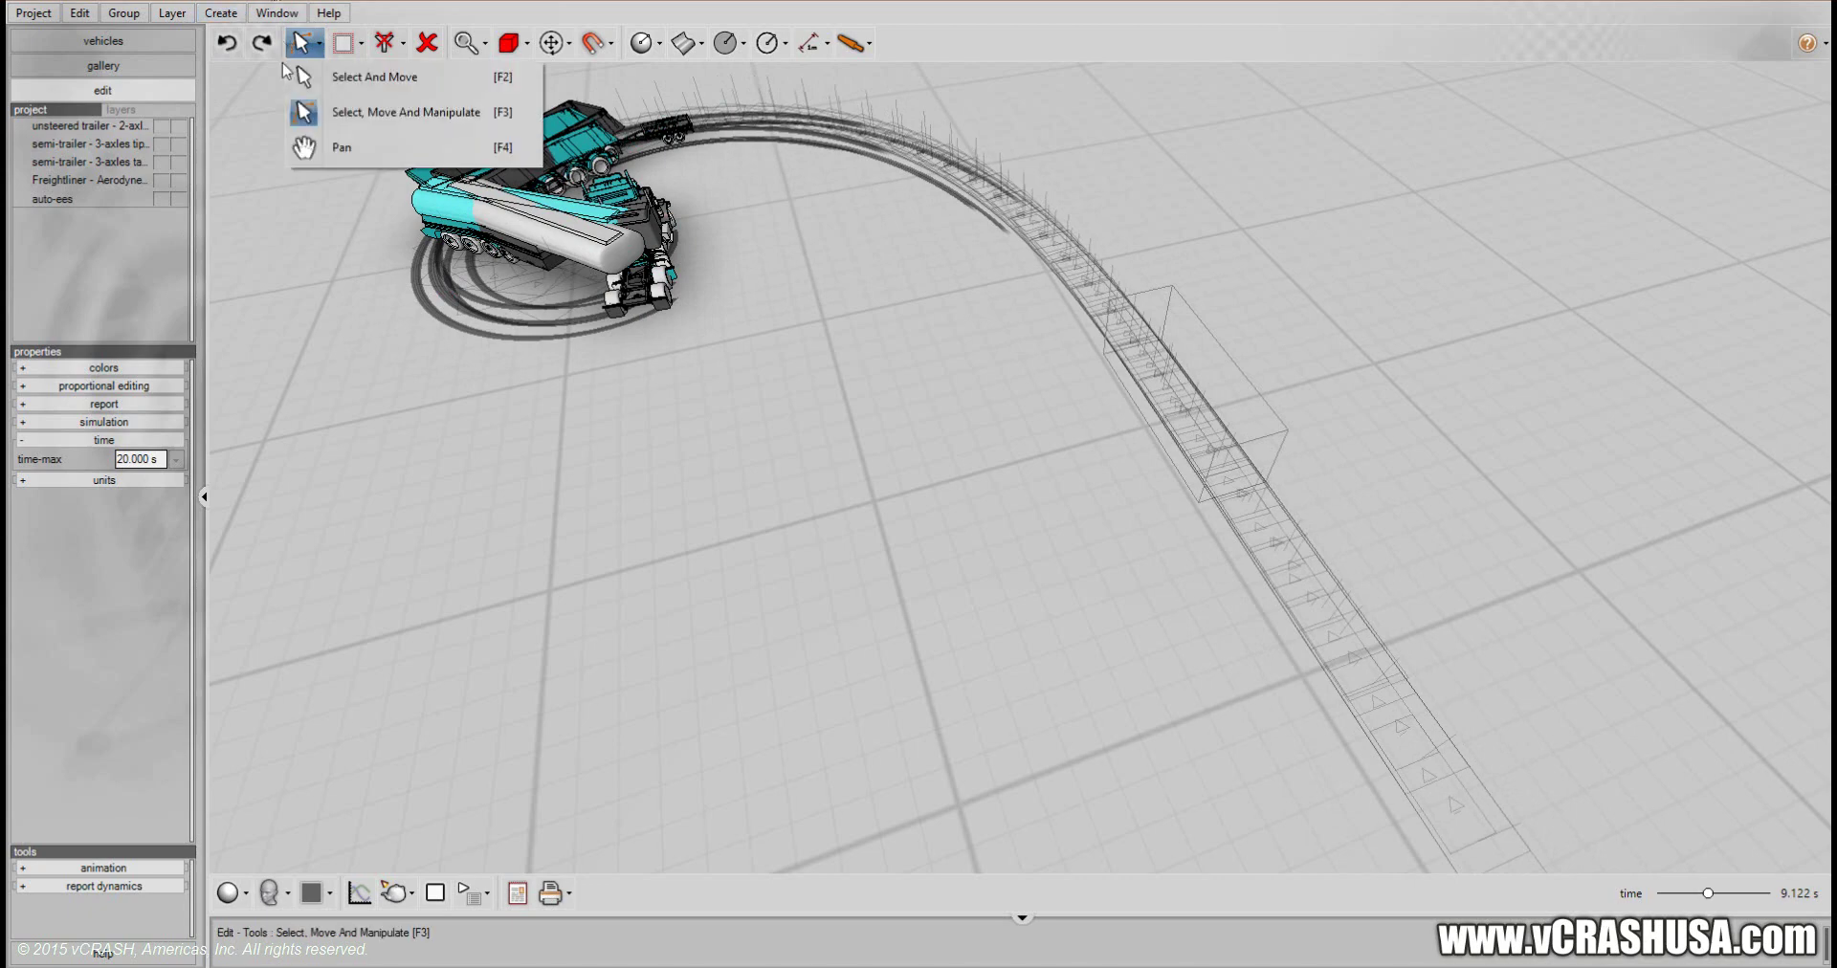
# Examine how the truck and all three trailers track through the tightening curve, and stop the simulation
pyautogui.moveTo(766, 506); pyautogui.dragTo(634, 531, button='middle')
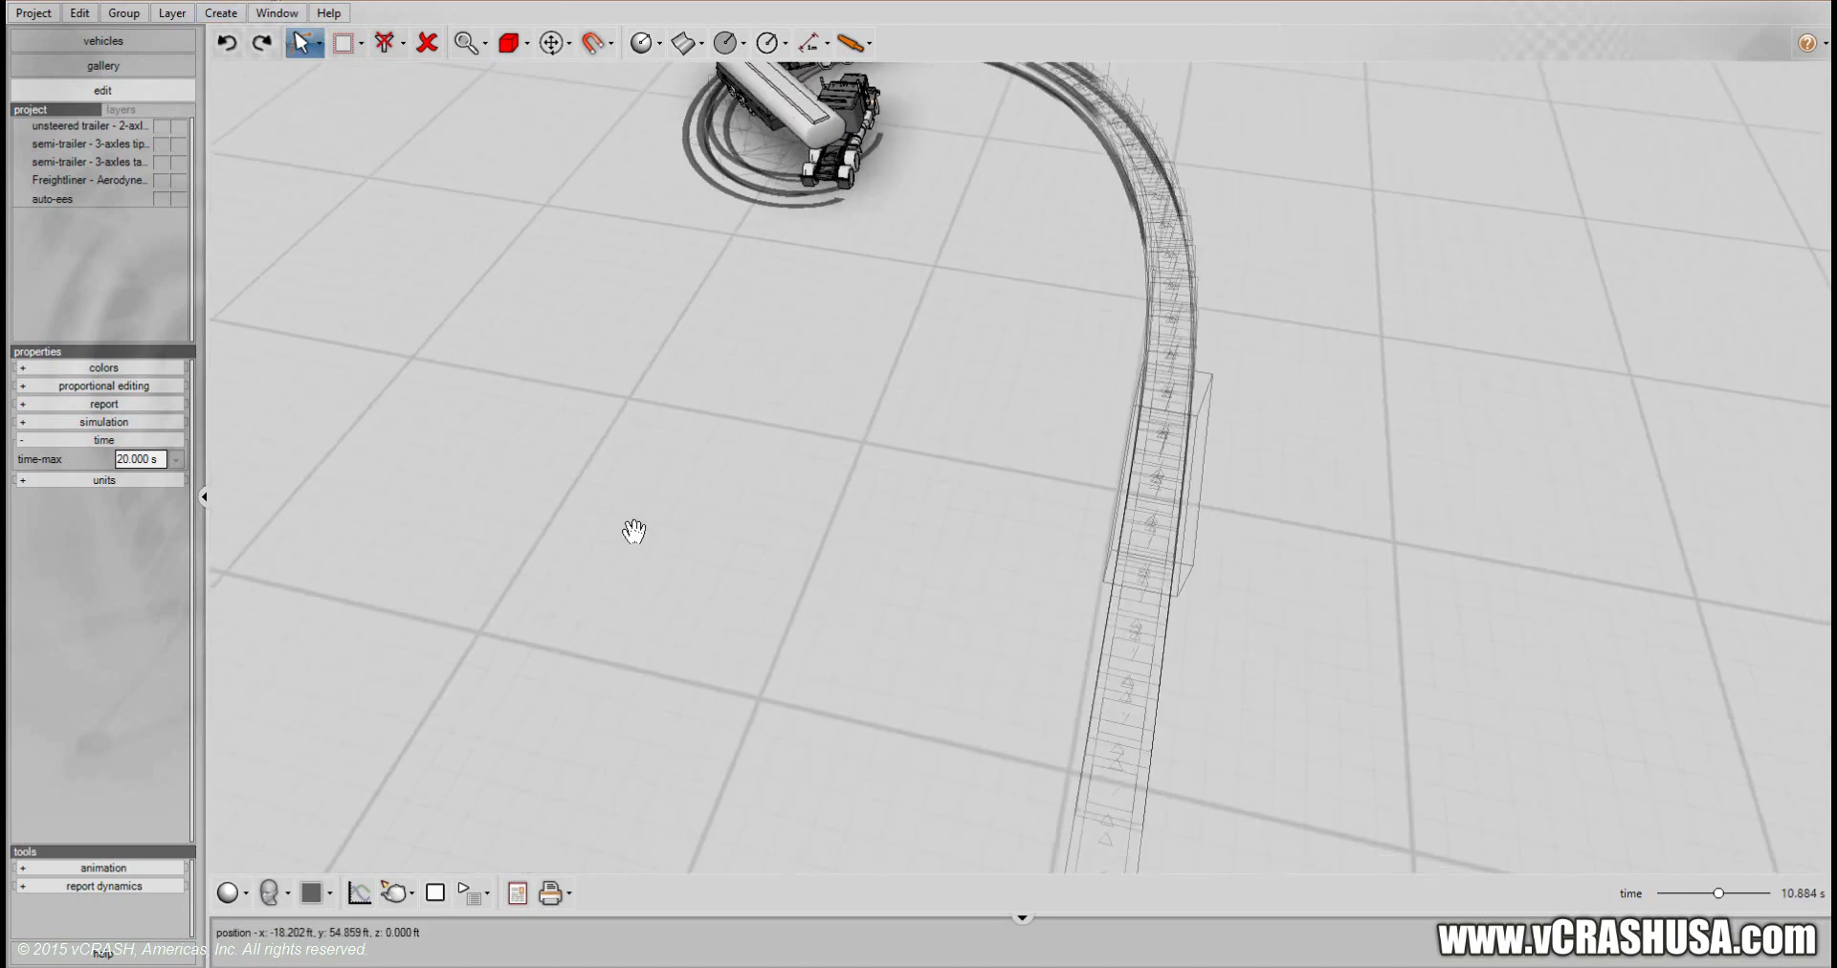
pyautogui.scroll(-1, 634, 532)
pyautogui.moveTo(604, 336); pyautogui.dragTo(698, 629, button='middle')
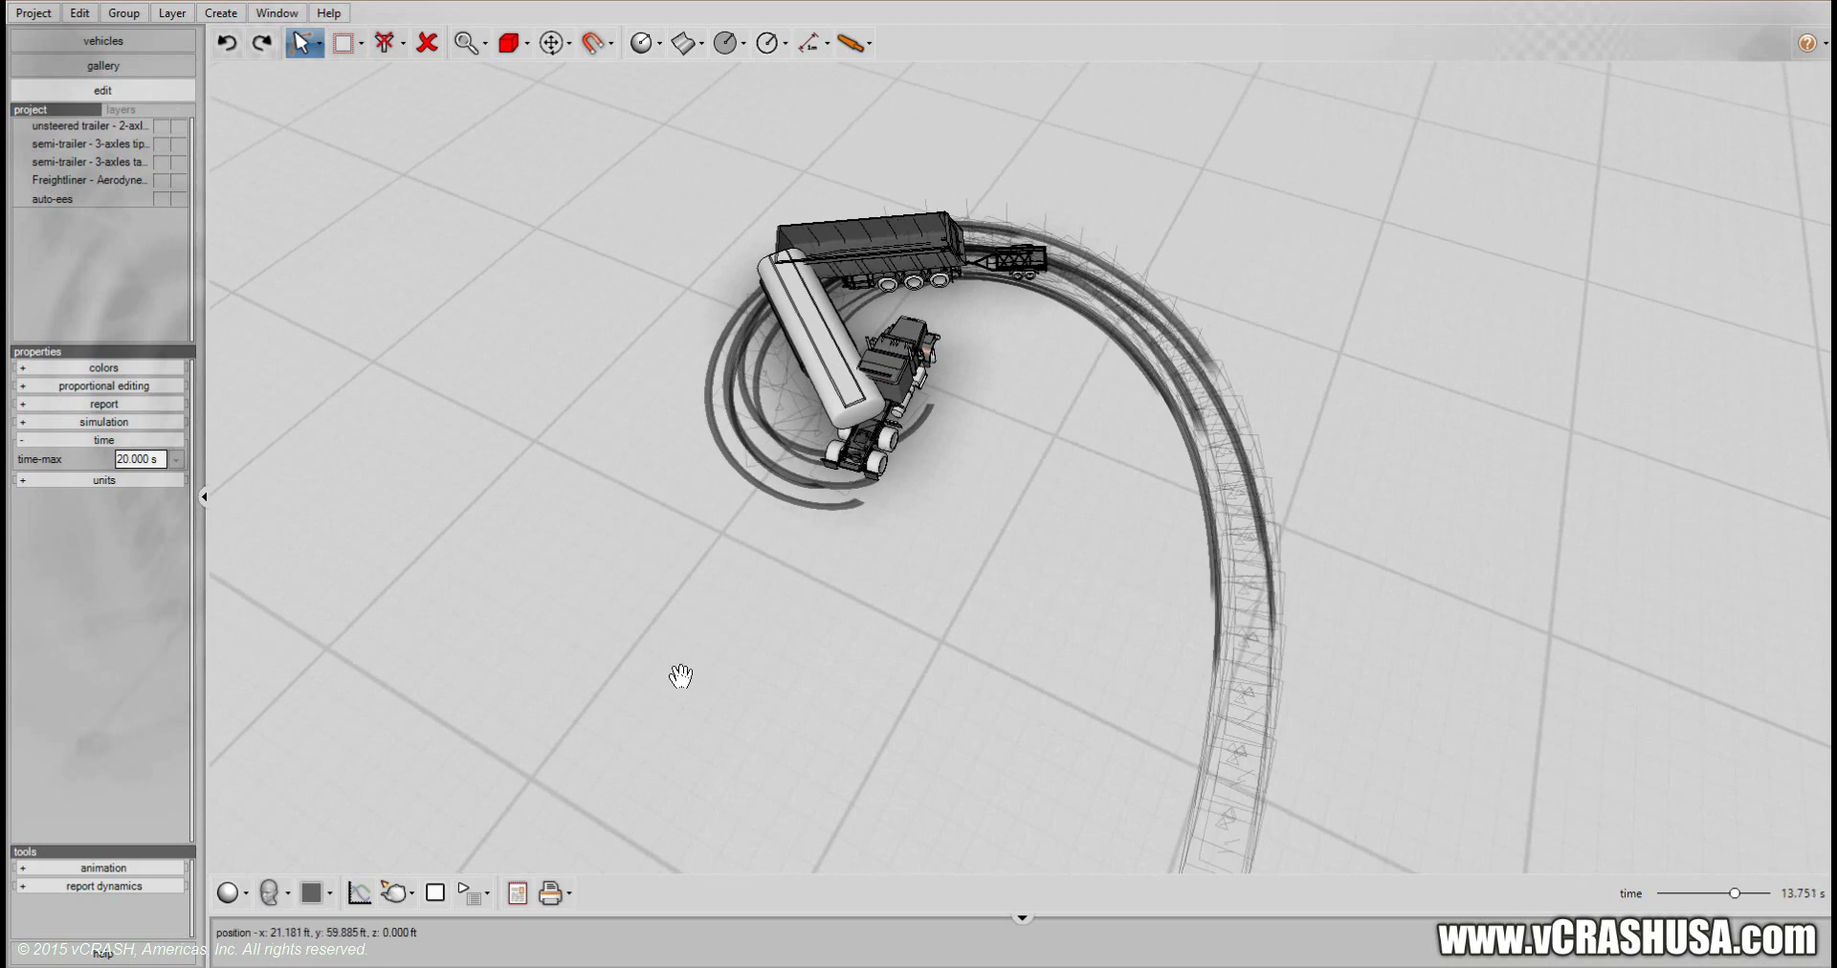
pyautogui.click(435, 893)
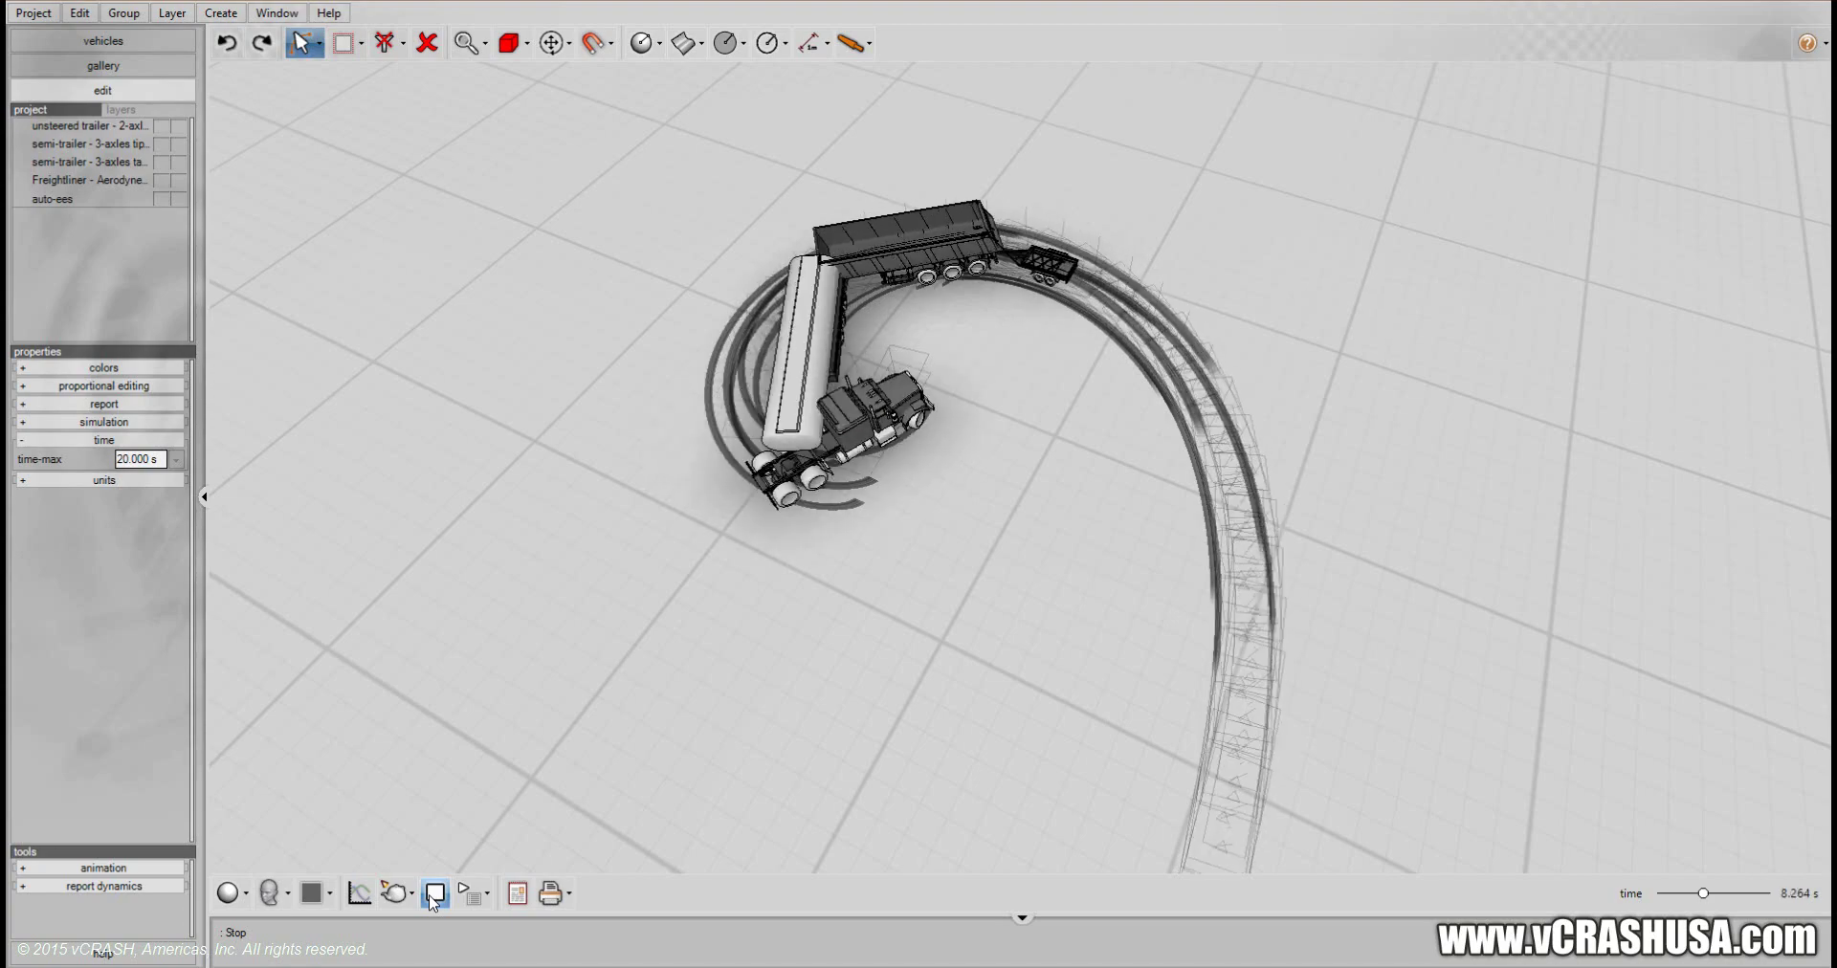
pyautogui.click(434, 898)
# Create an ellipsoid by corners on the ground beside the tipping semi-trailer and light trailer
pyautogui.moveTo(653, 733); pyautogui.dragTo(963, 595)
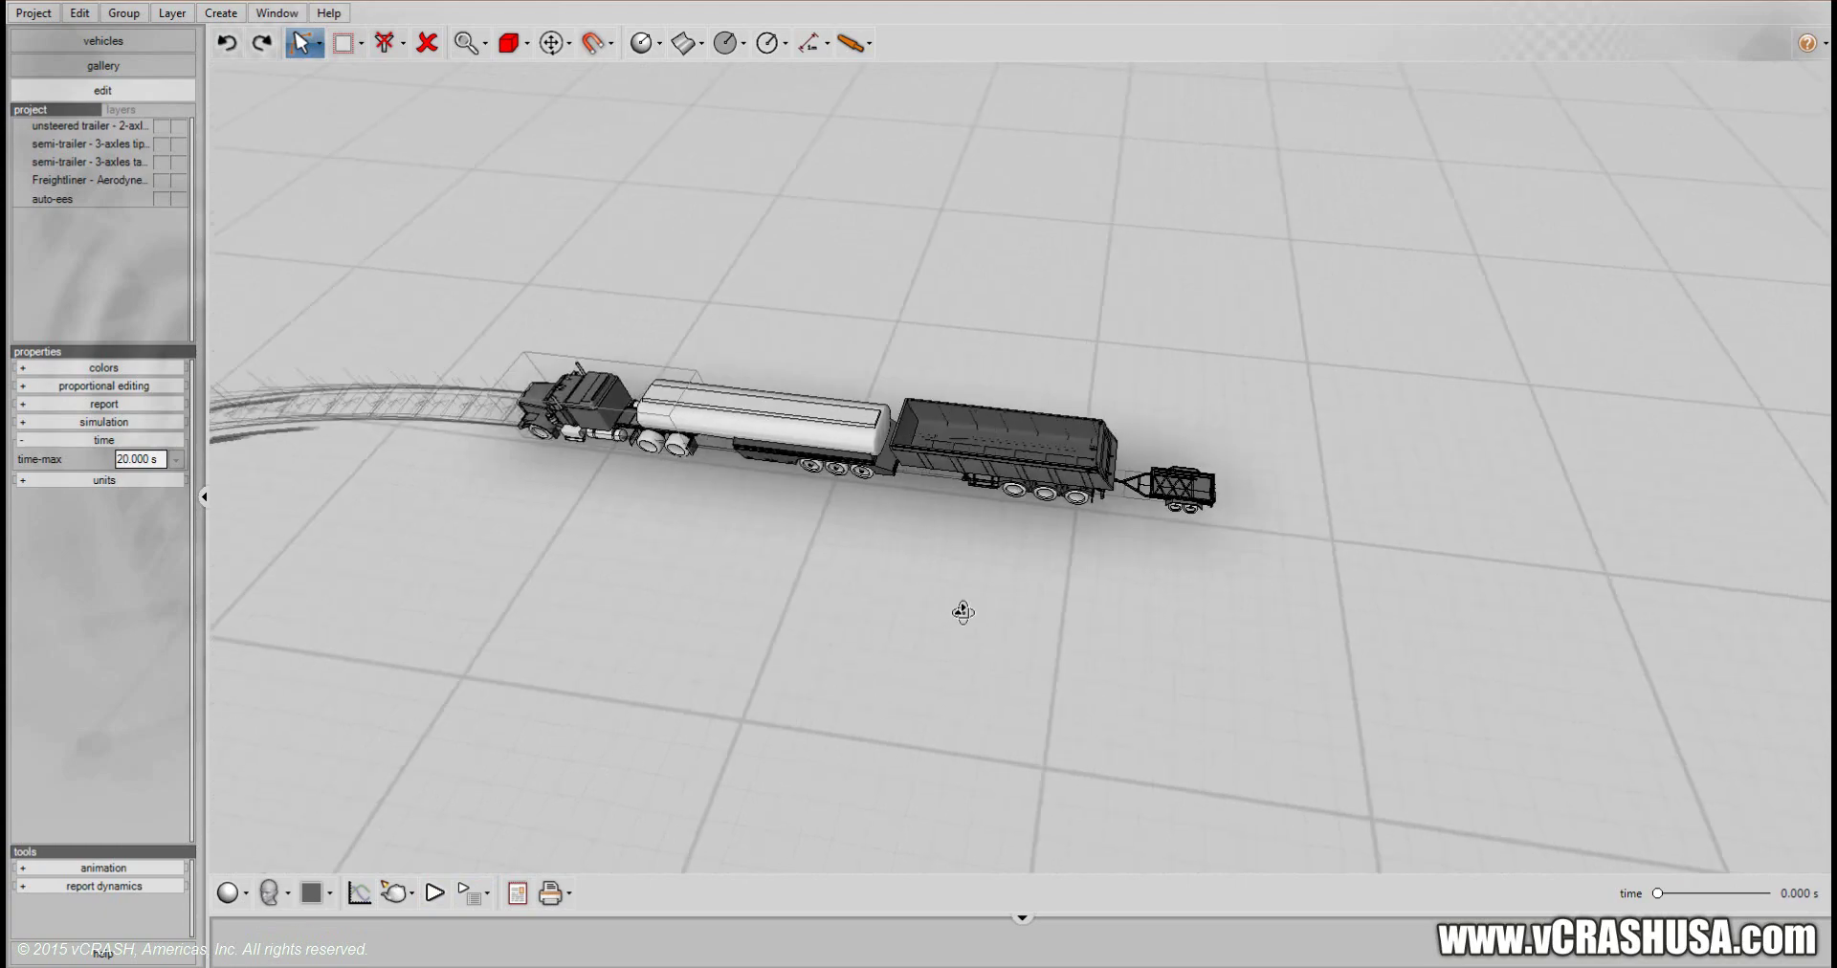
pyautogui.scroll(5, 954, 608)
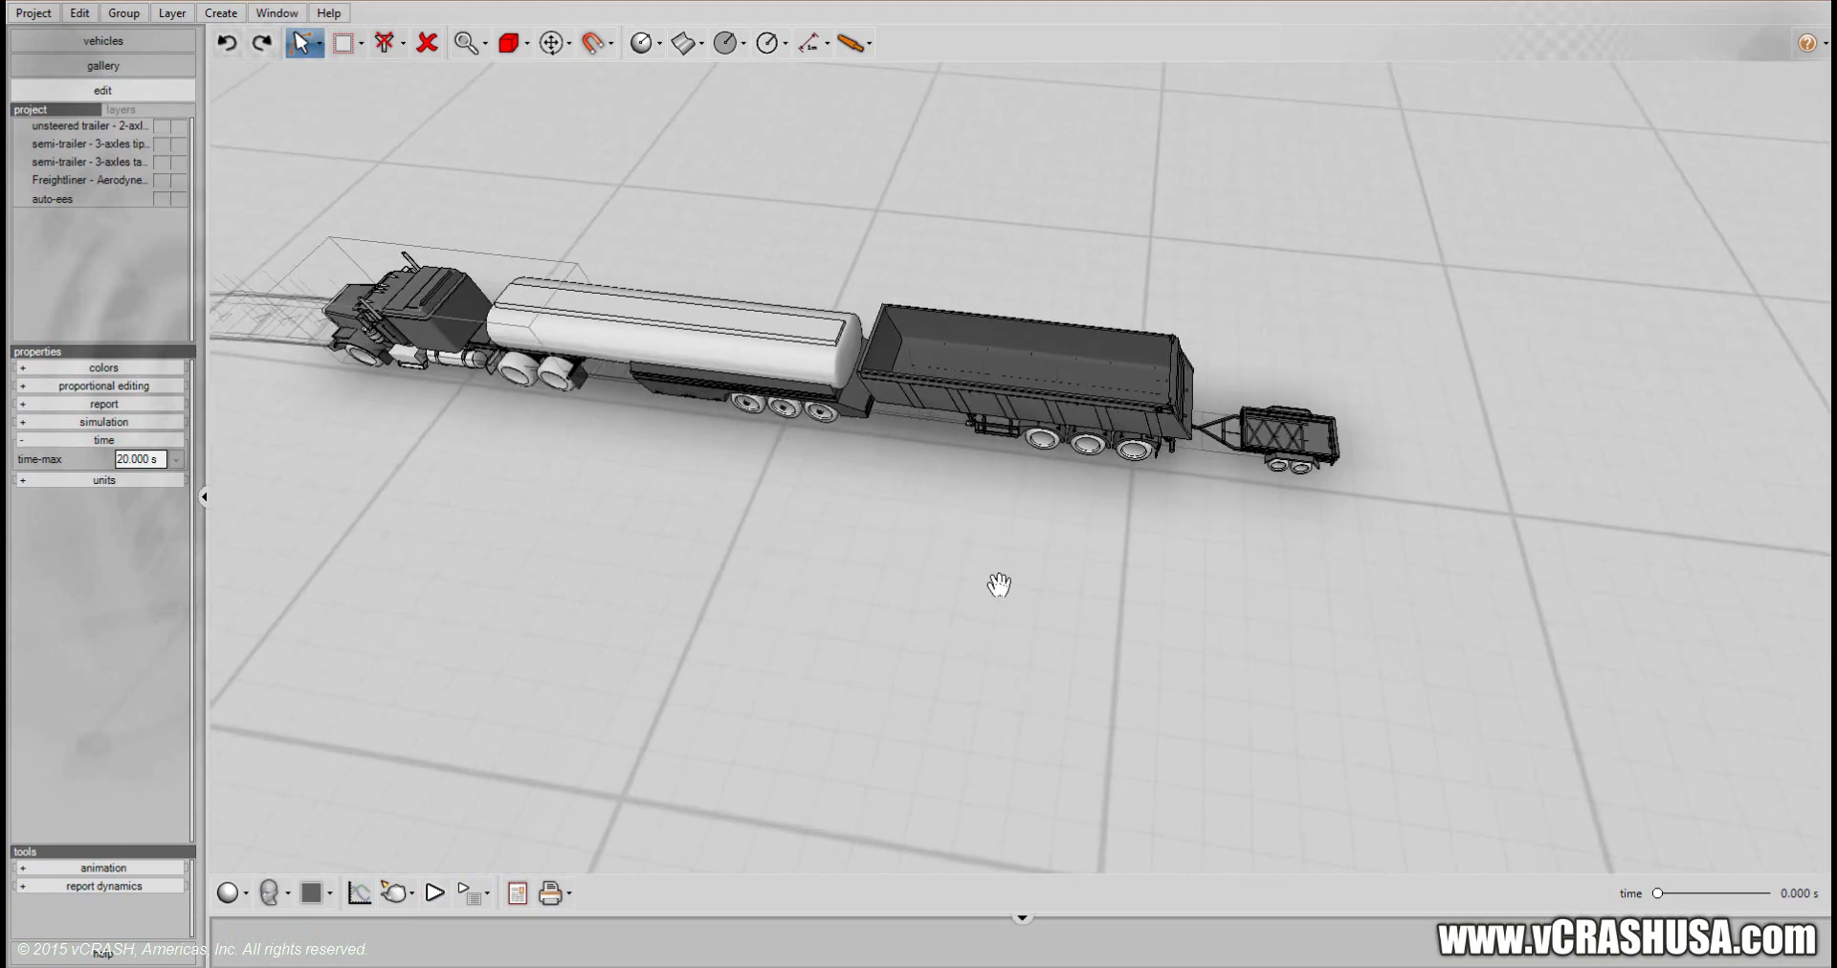
pyautogui.scroll(5, 999, 585)
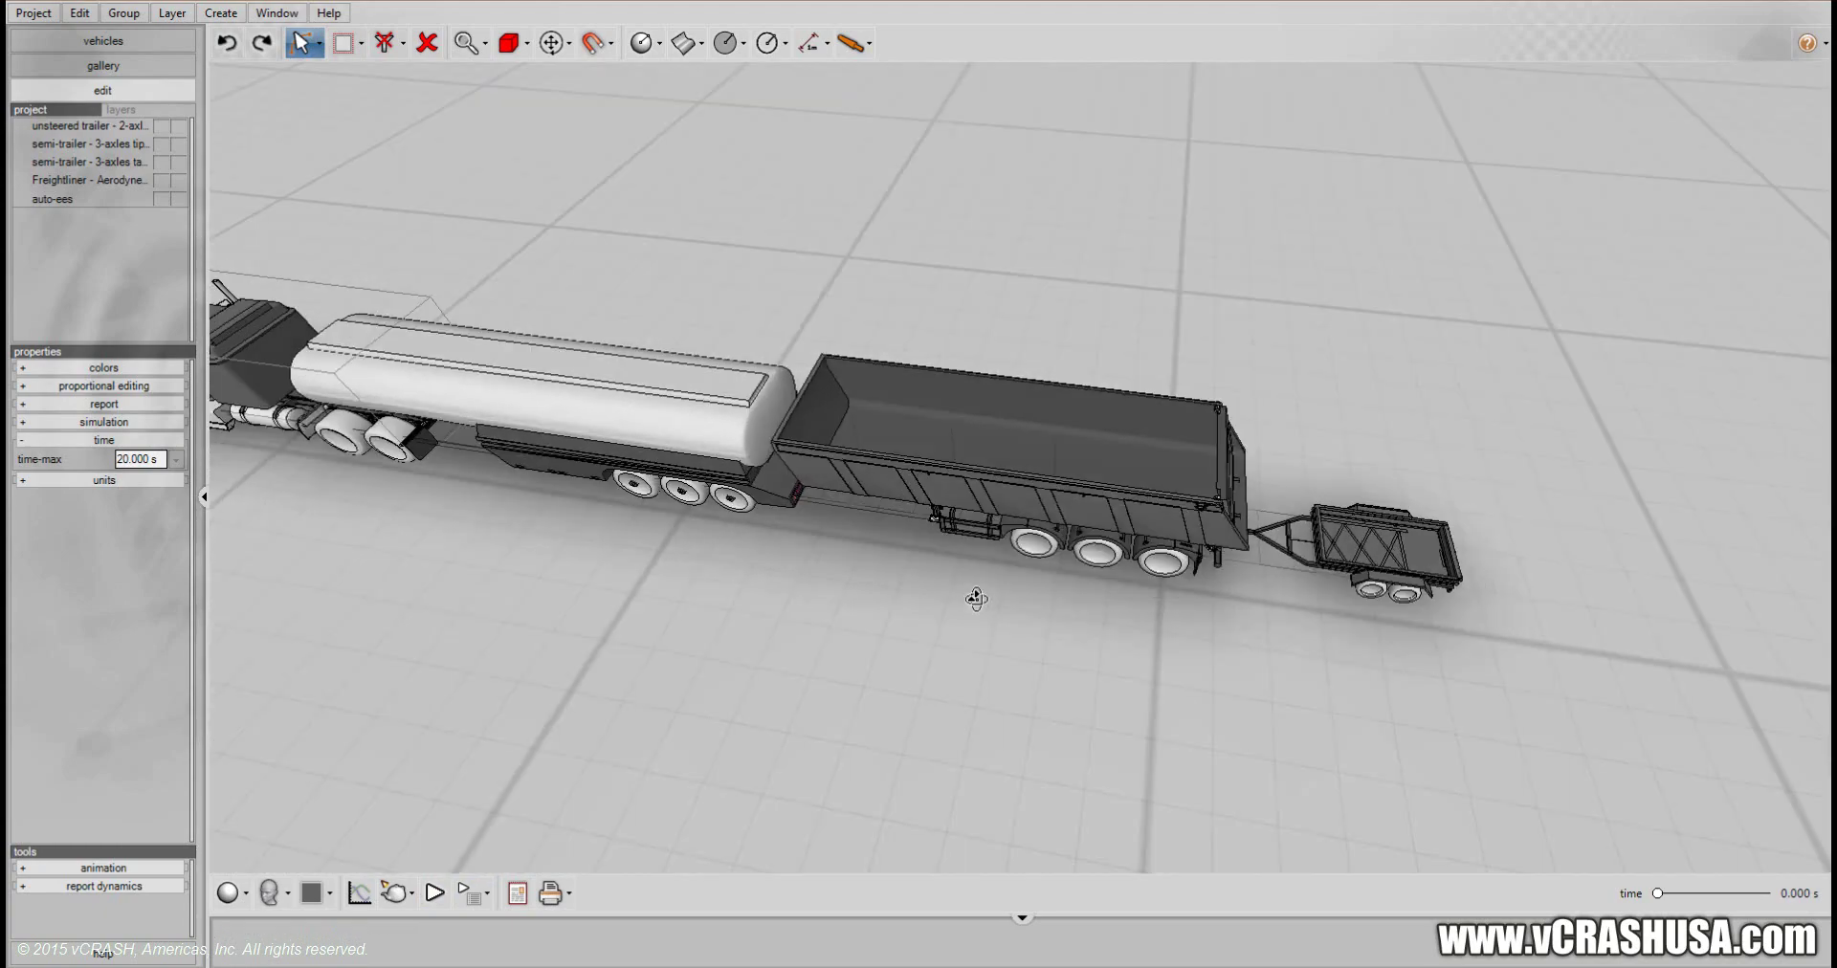
pyautogui.moveTo(976, 599)
pyautogui.mouseDown(button='middle')
pyautogui.moveTo(988, 554)
pyautogui.moveTo(967, 571)
pyautogui.mouseUp(button='middle')
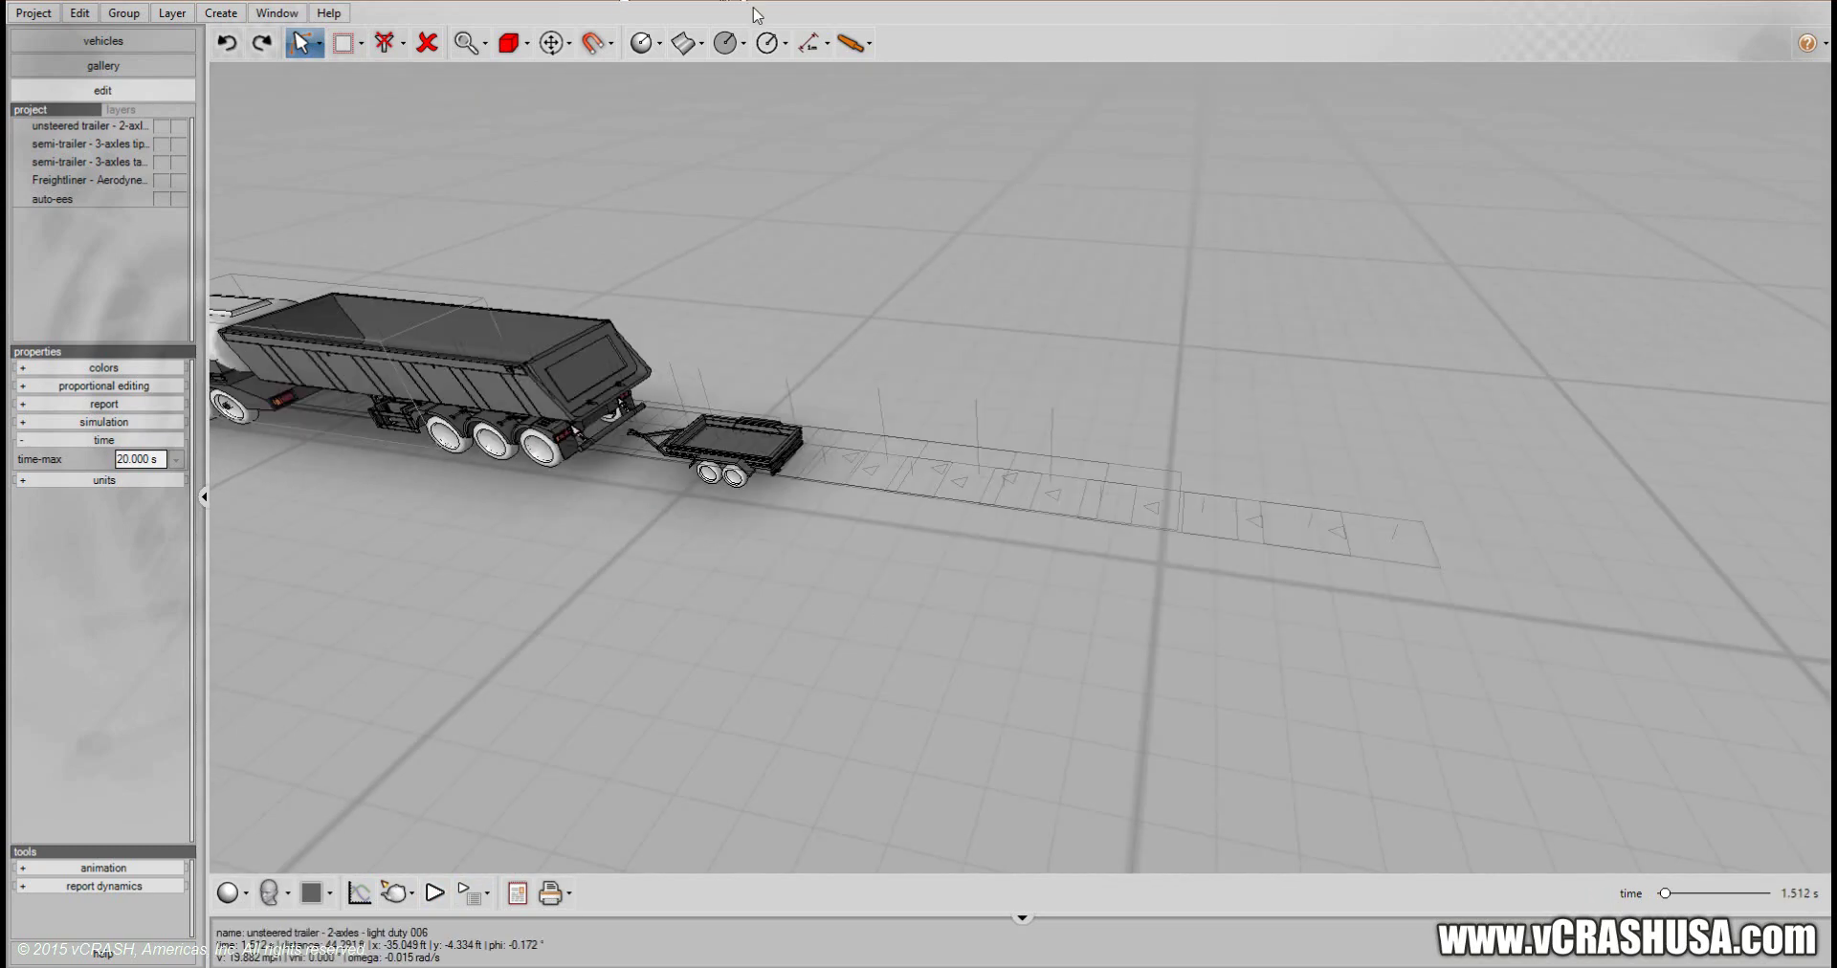
pyautogui.click(741, 43)
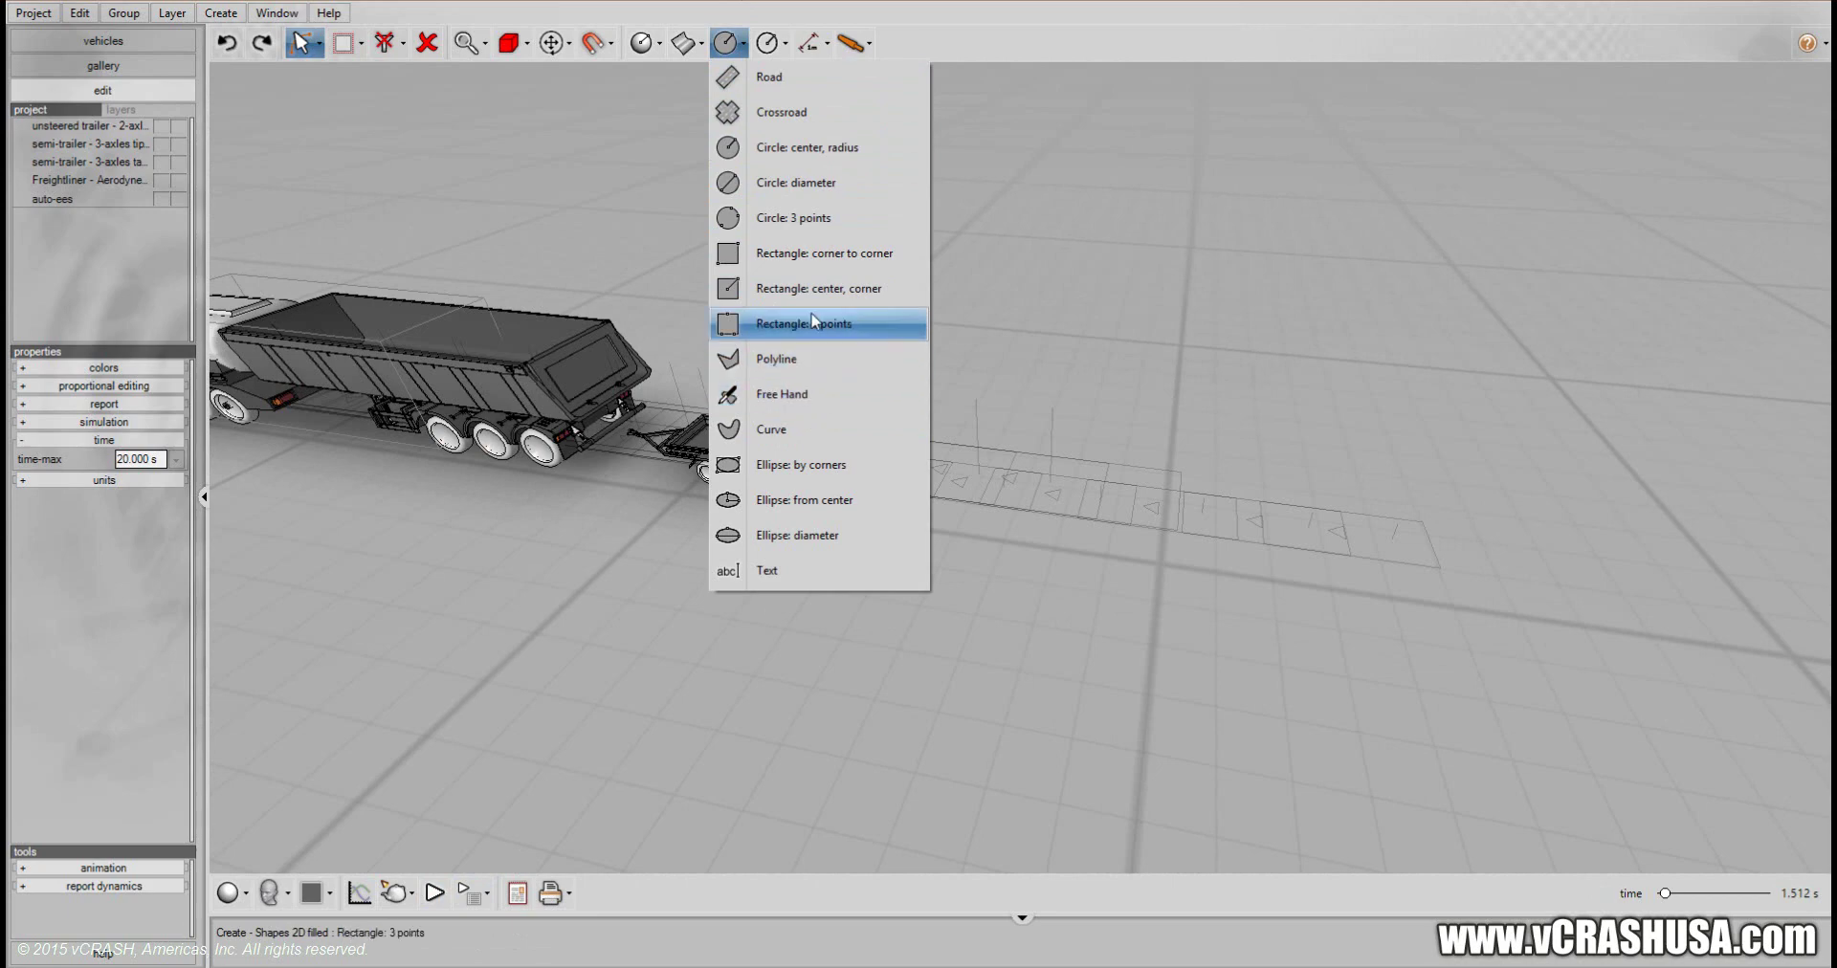
pyautogui.click(662, 45)
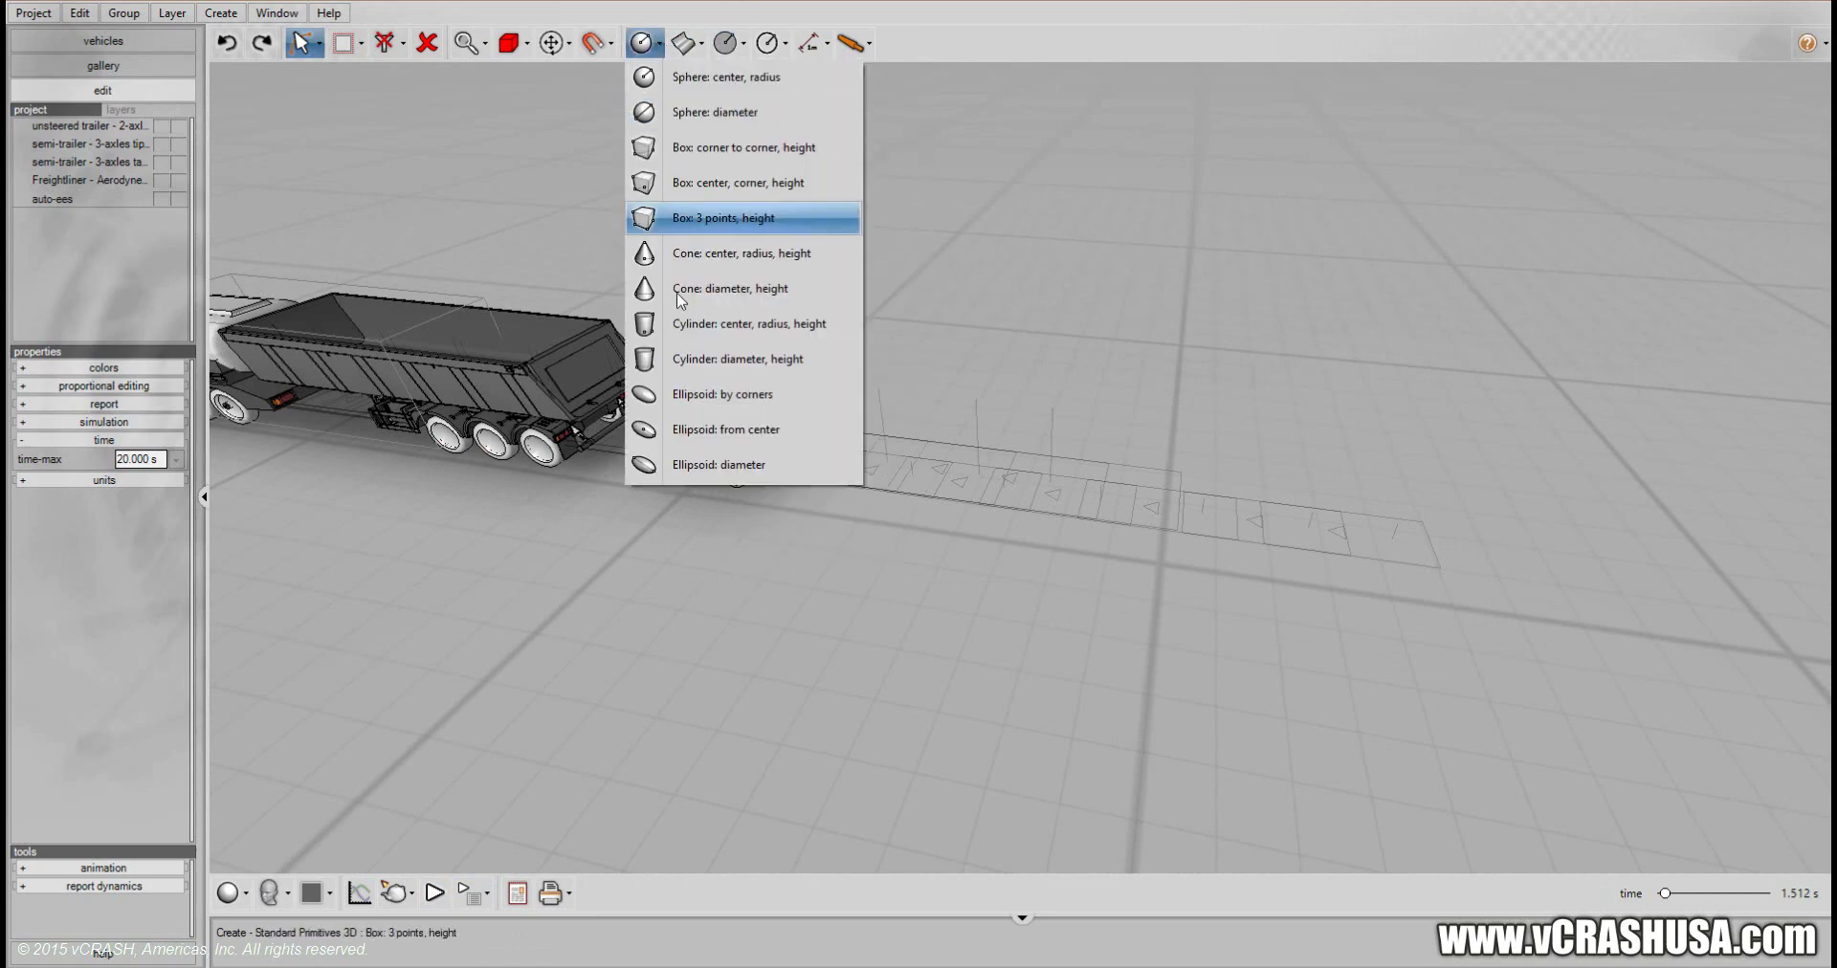
pyautogui.click(641, 394)
pyautogui.moveTo(732, 656); pyautogui.dragTo(853, 626)
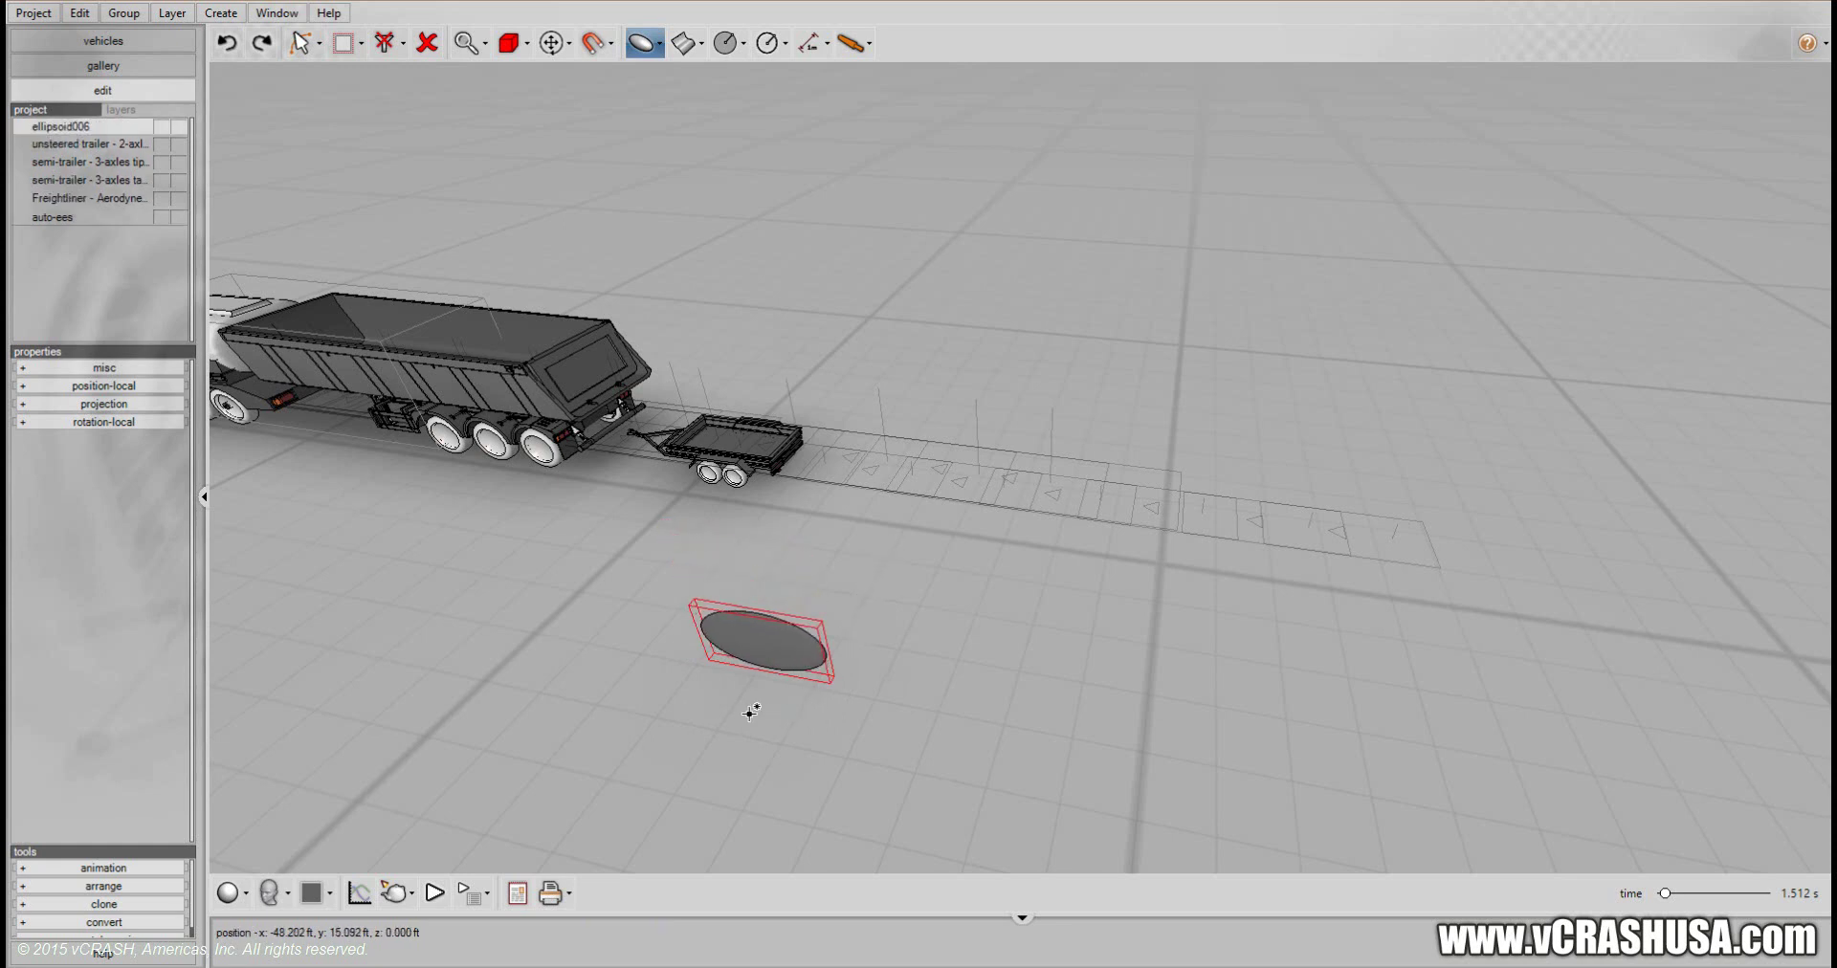
# Reshape the ellipsoid with the Select, Move And Manipulate tool to radii of about 3.4, 2.4 and 2.0 ft
pyautogui.click(319, 43)
pyautogui.click(382, 106)
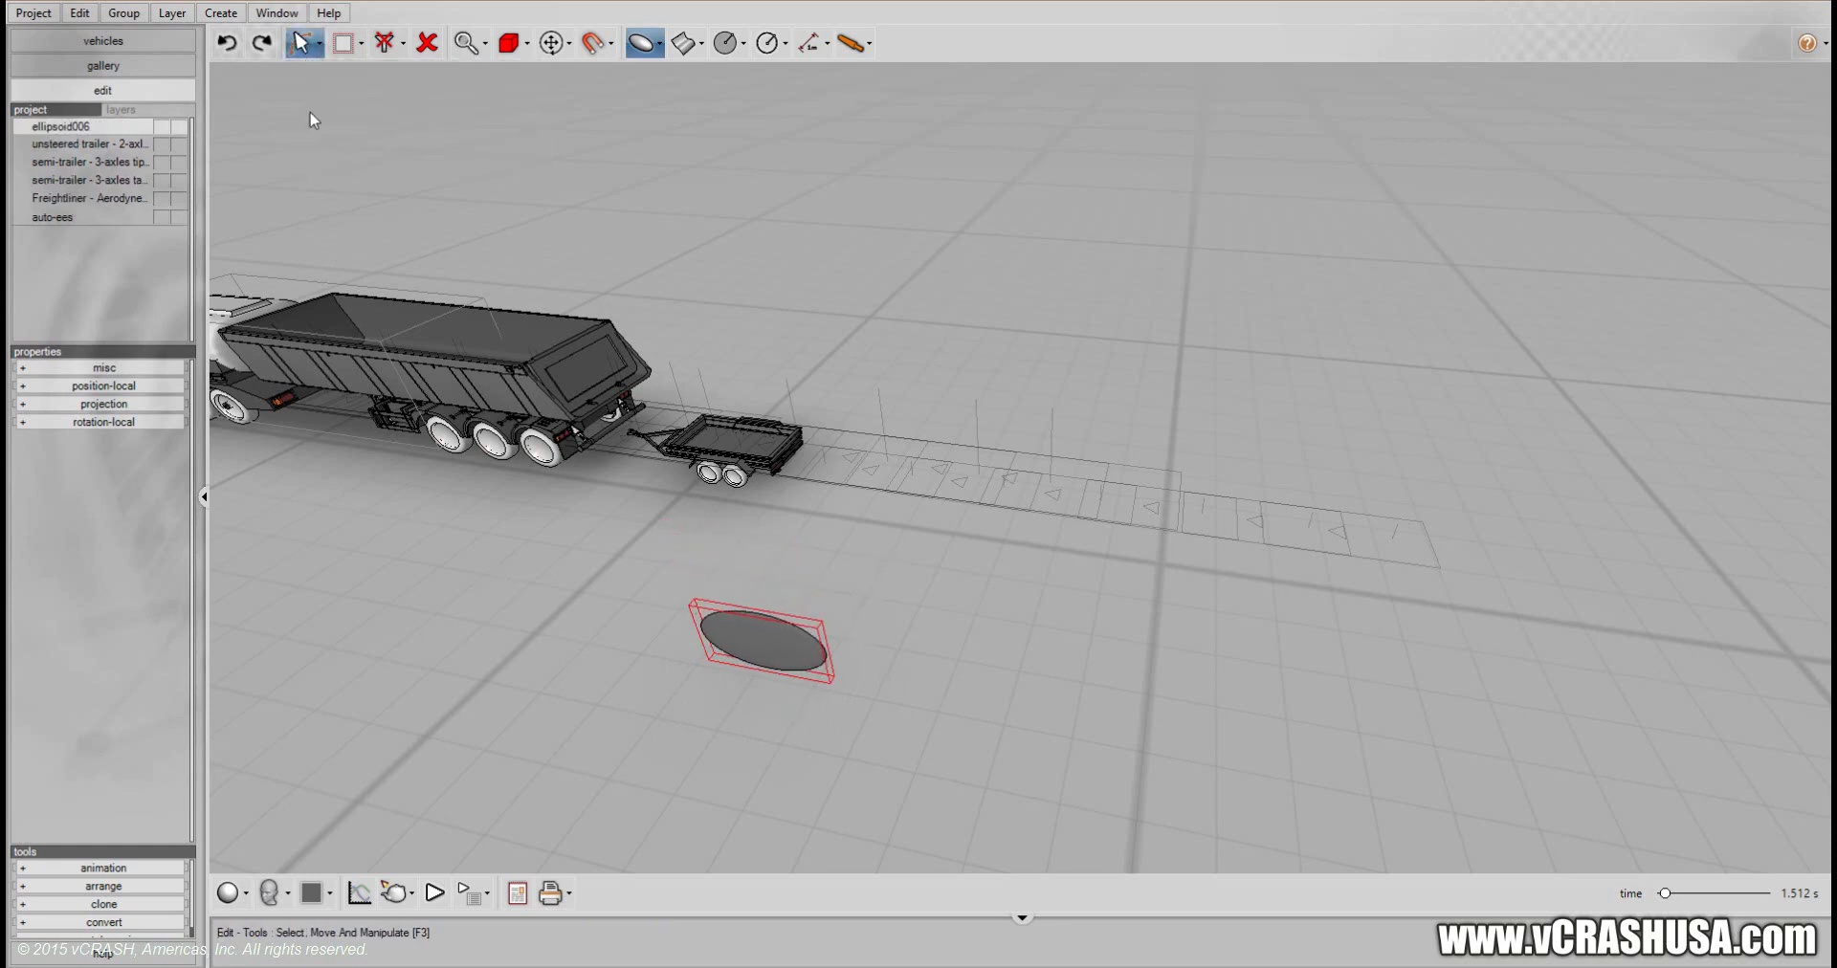
pyautogui.moveTo(751, 648); pyautogui.dragTo(733, 606)
pyautogui.moveTo(570, 693); pyautogui.dragTo(683, 537, button='middle')
pyautogui.moveTo(683, 538); pyautogui.dragTo(635, 524)
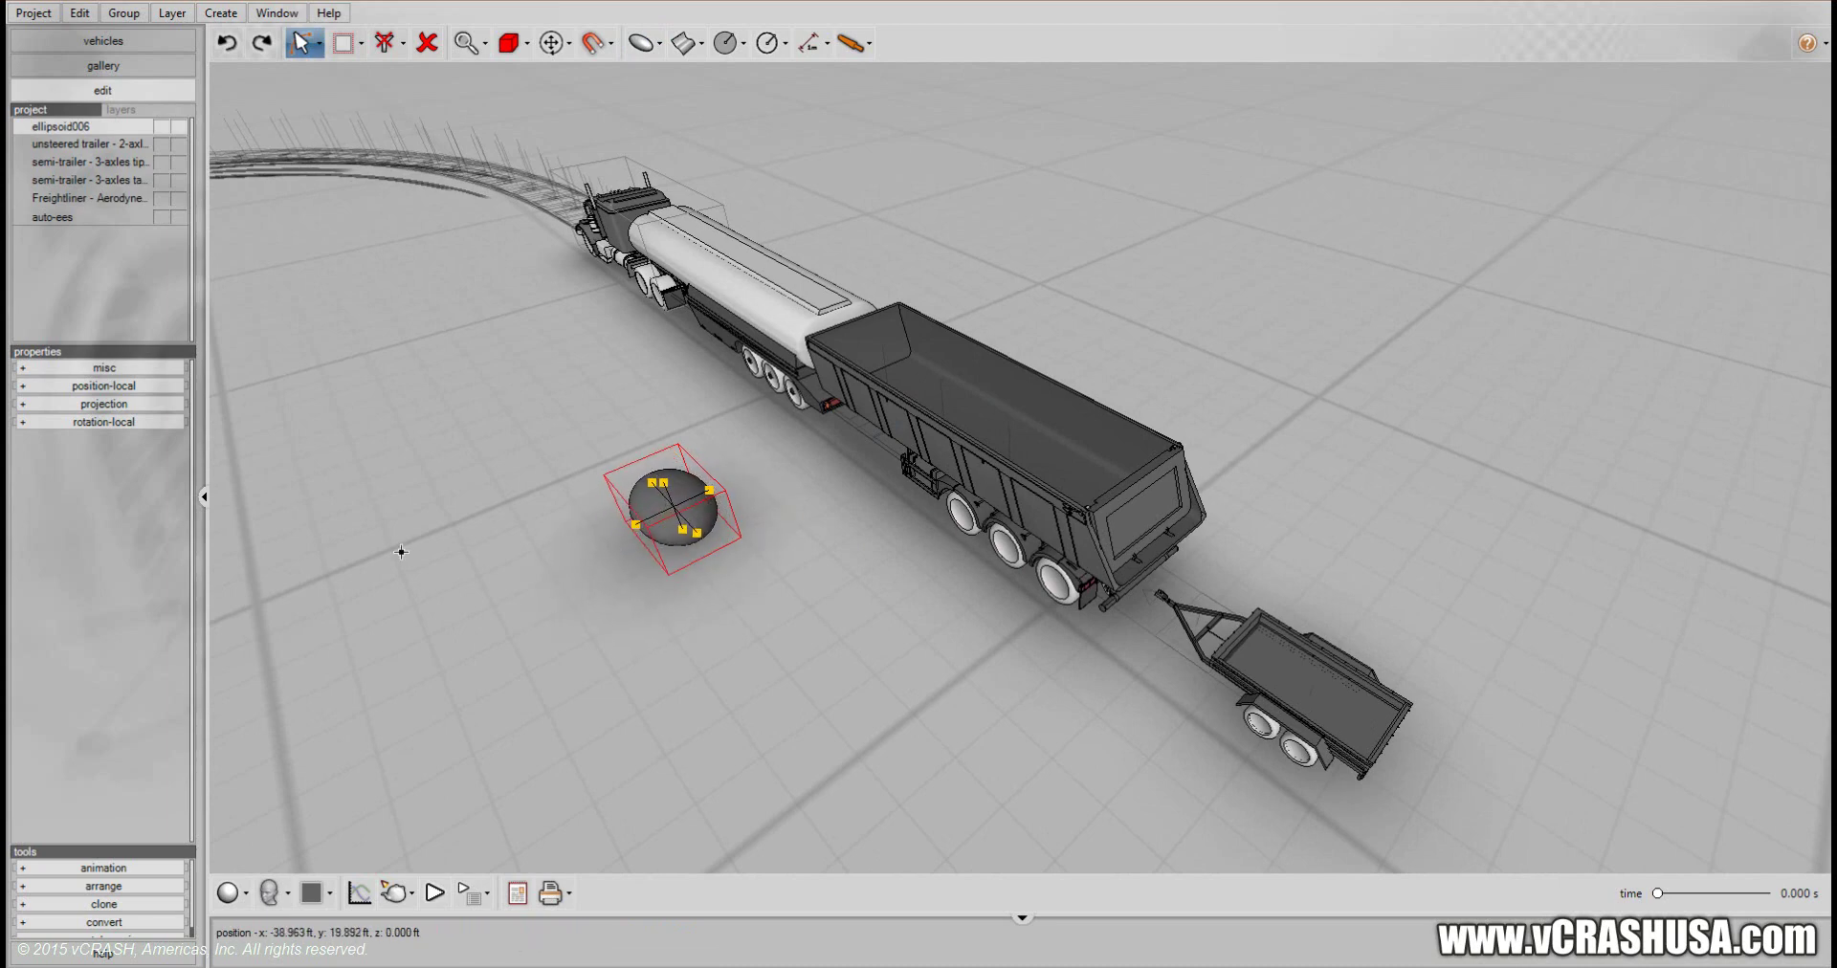
# Set the ellipsoid's level to 5 to make it boxier and move it closer to the tipping semi-trailer
pyautogui.click(105, 368)
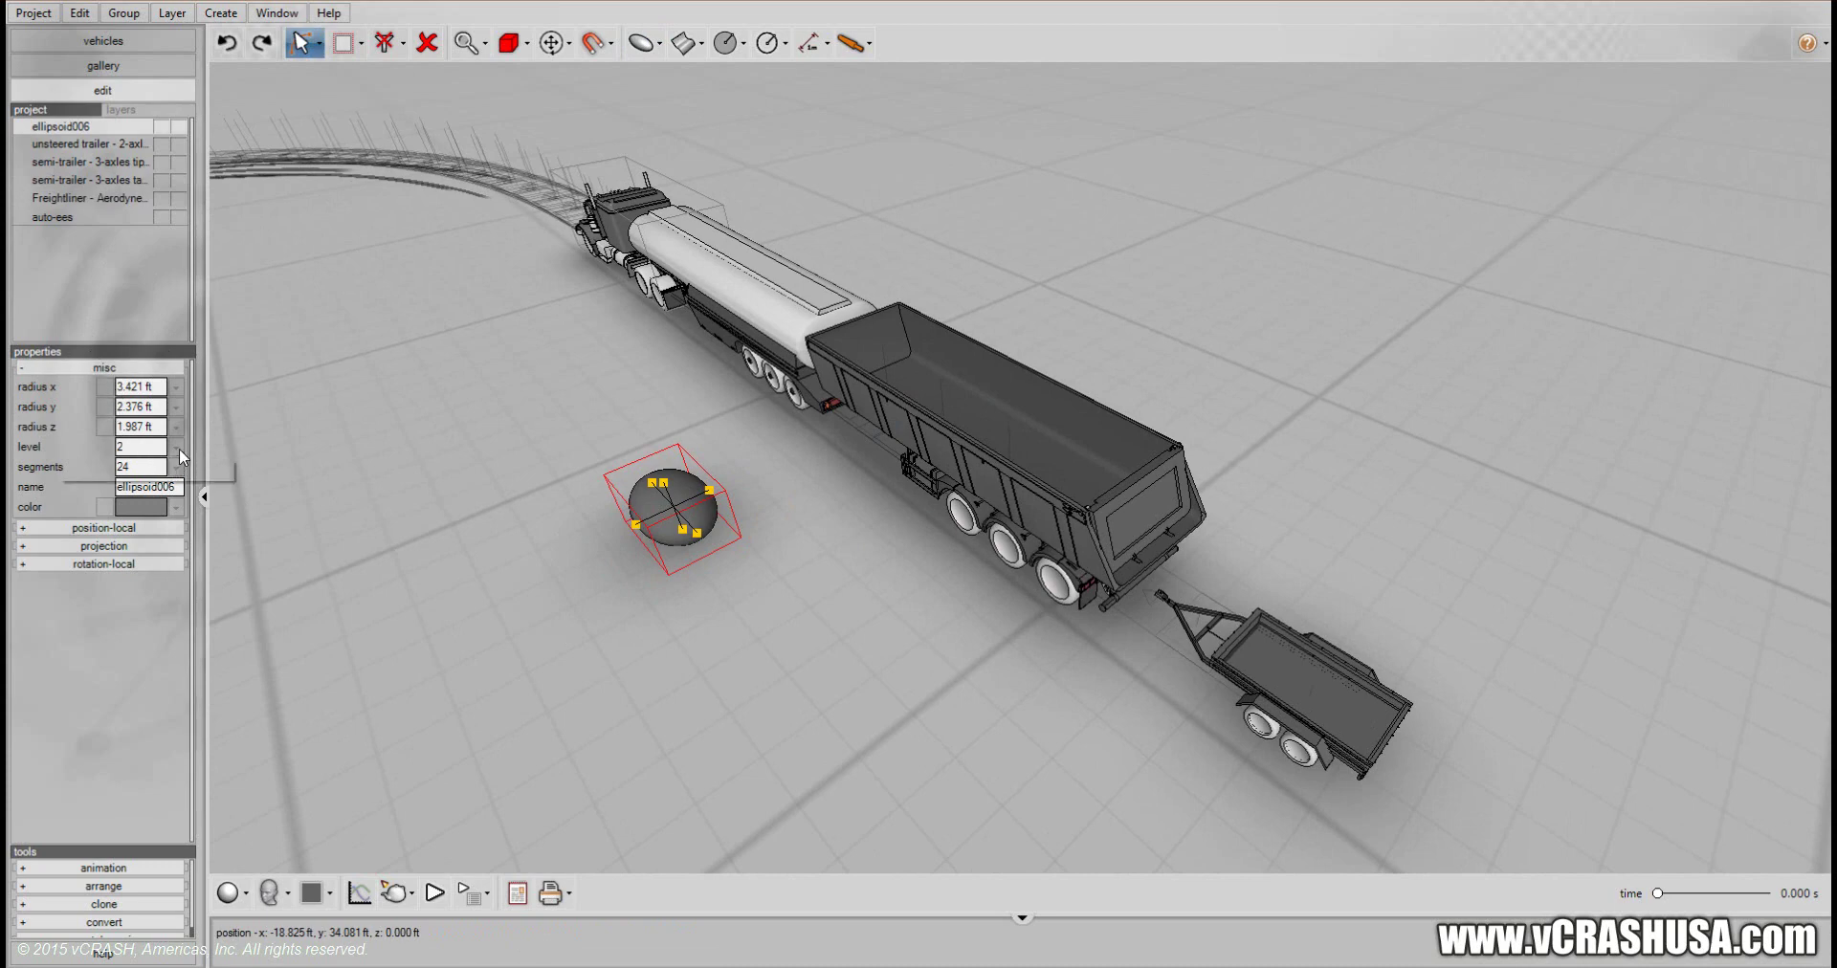
pyautogui.moveTo(95, 476); pyautogui.dragTo(102, 476)
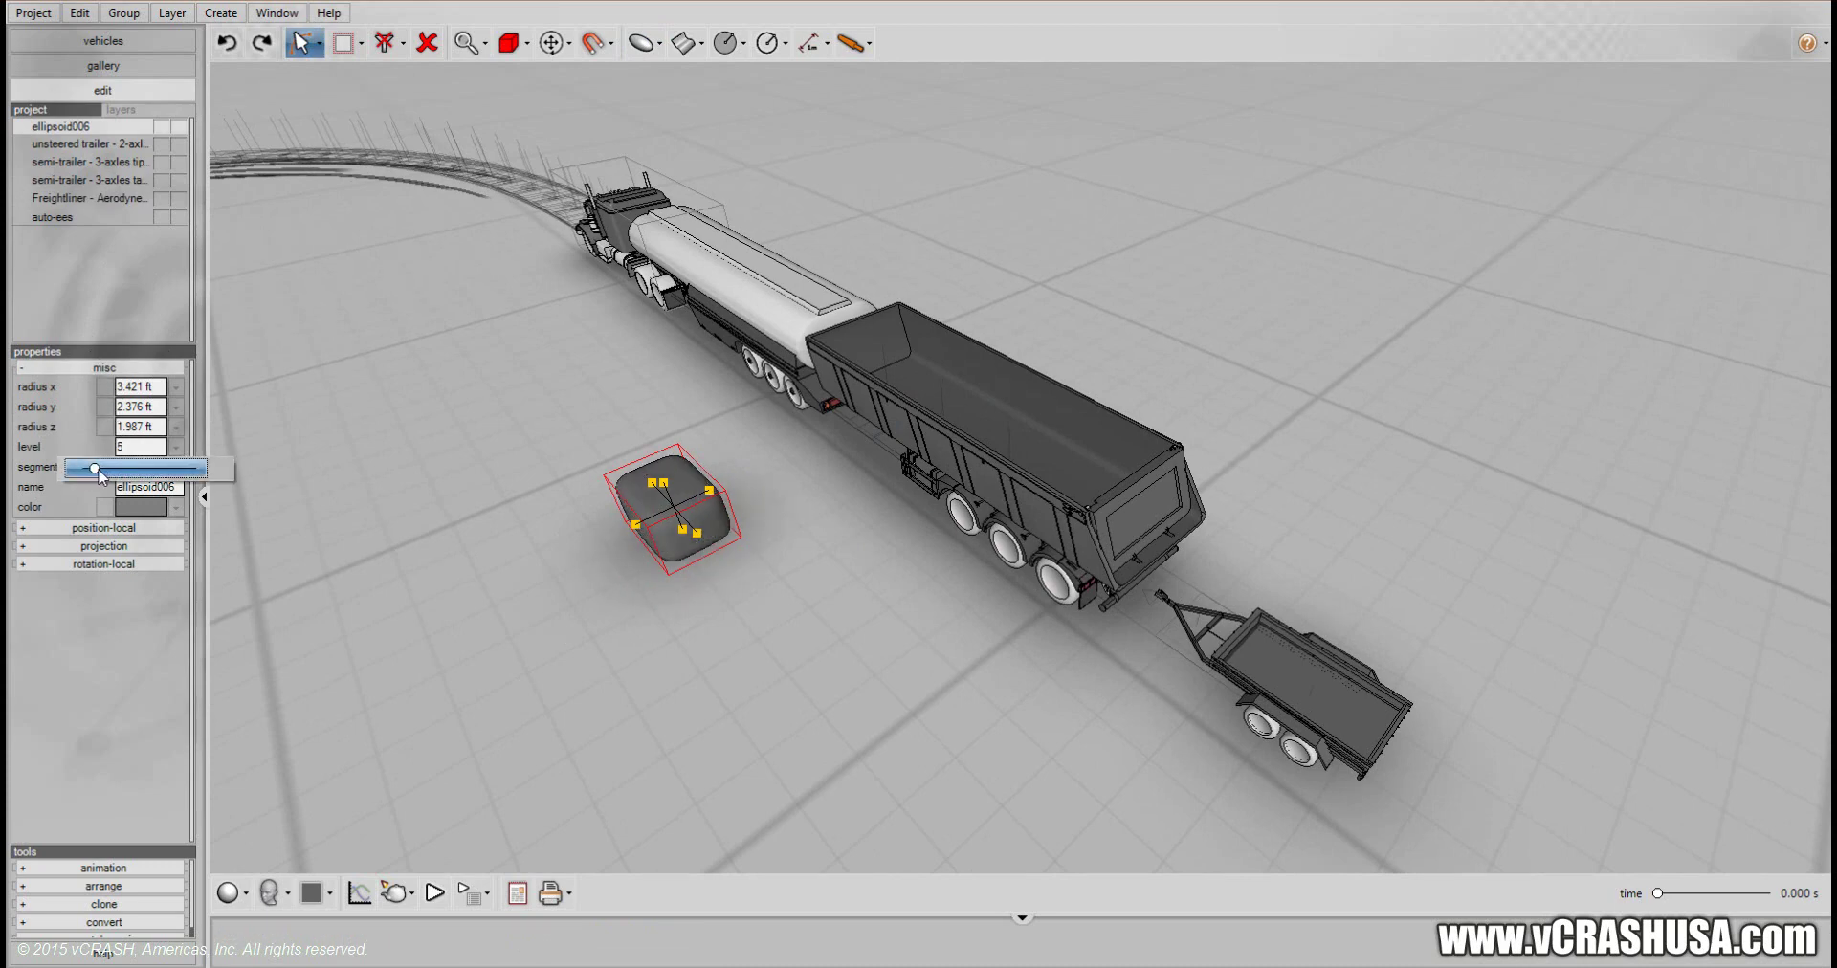
pyautogui.moveTo(676, 657); pyautogui.dragTo(699, 604, button='middle')
pyautogui.moveTo(718, 669); pyautogui.dragTo(551, 800)
pyautogui.moveTo(551, 799); pyautogui.dragTo(533, 607, button='middle')
pyautogui.click(530, 612)
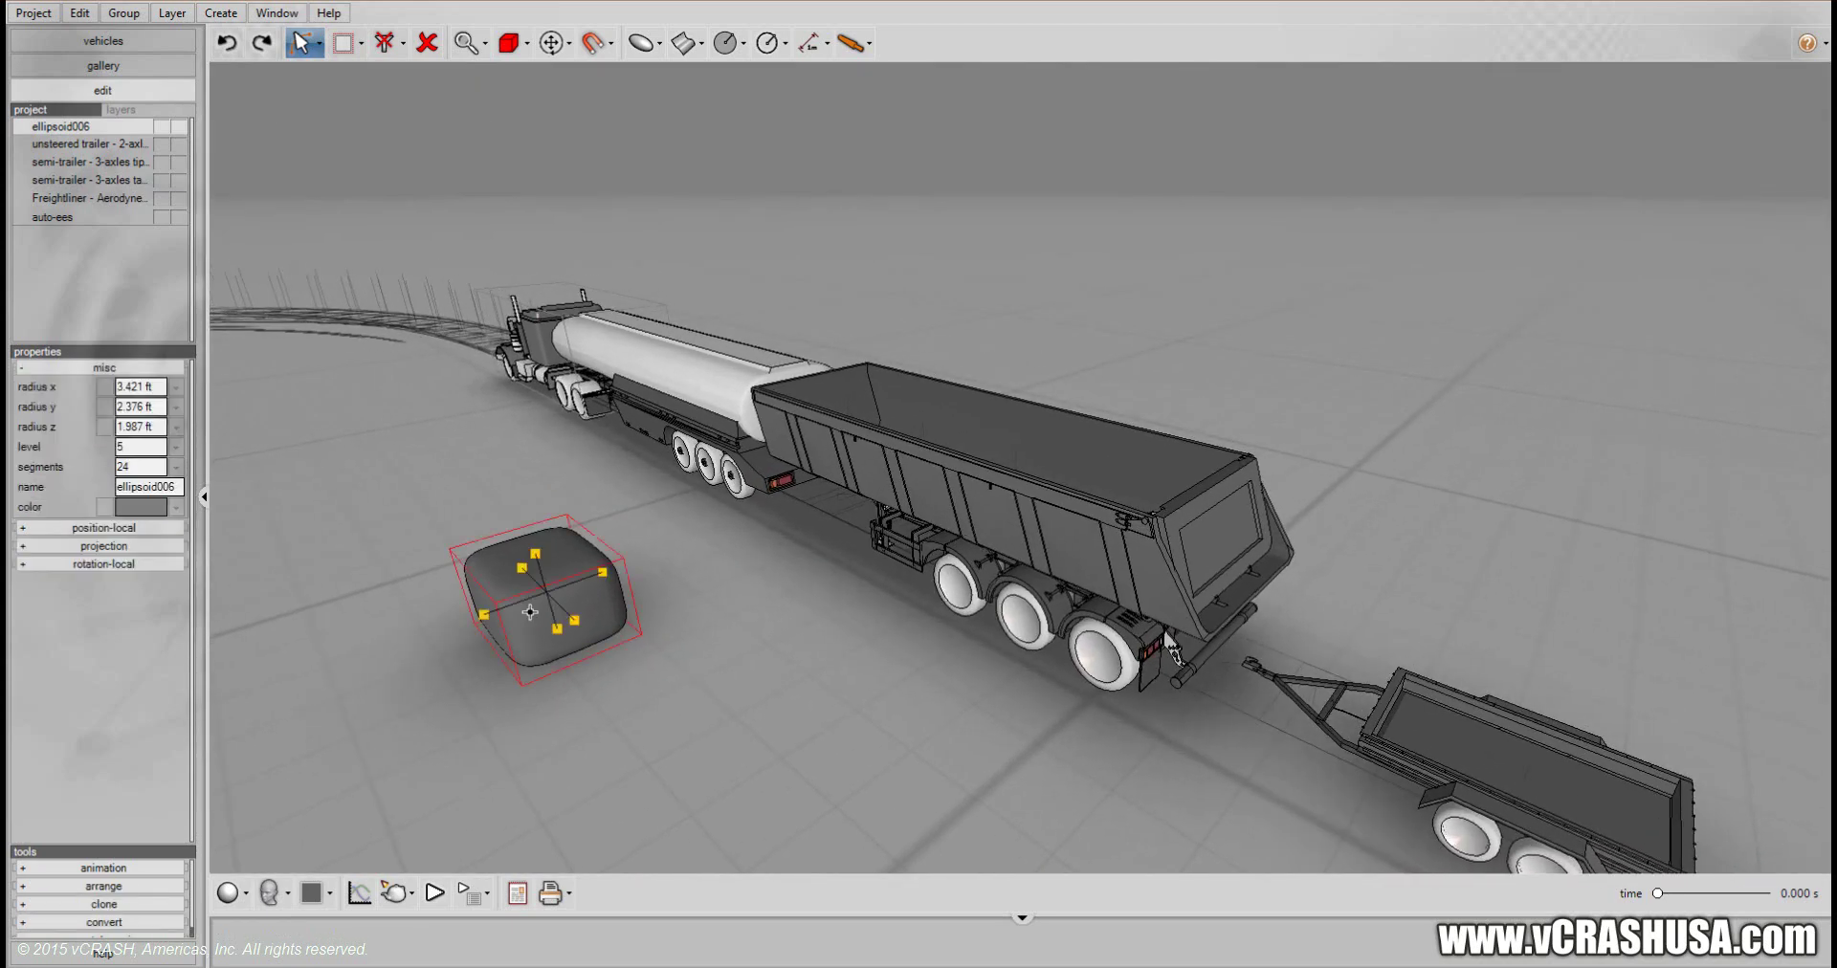
pyautogui.moveTo(631, 610); pyautogui.dragTo(861, 605)
# Make a rigid body from the selected ellipsoid and set its mass to 100 kg
pyautogui.click(221, 13)
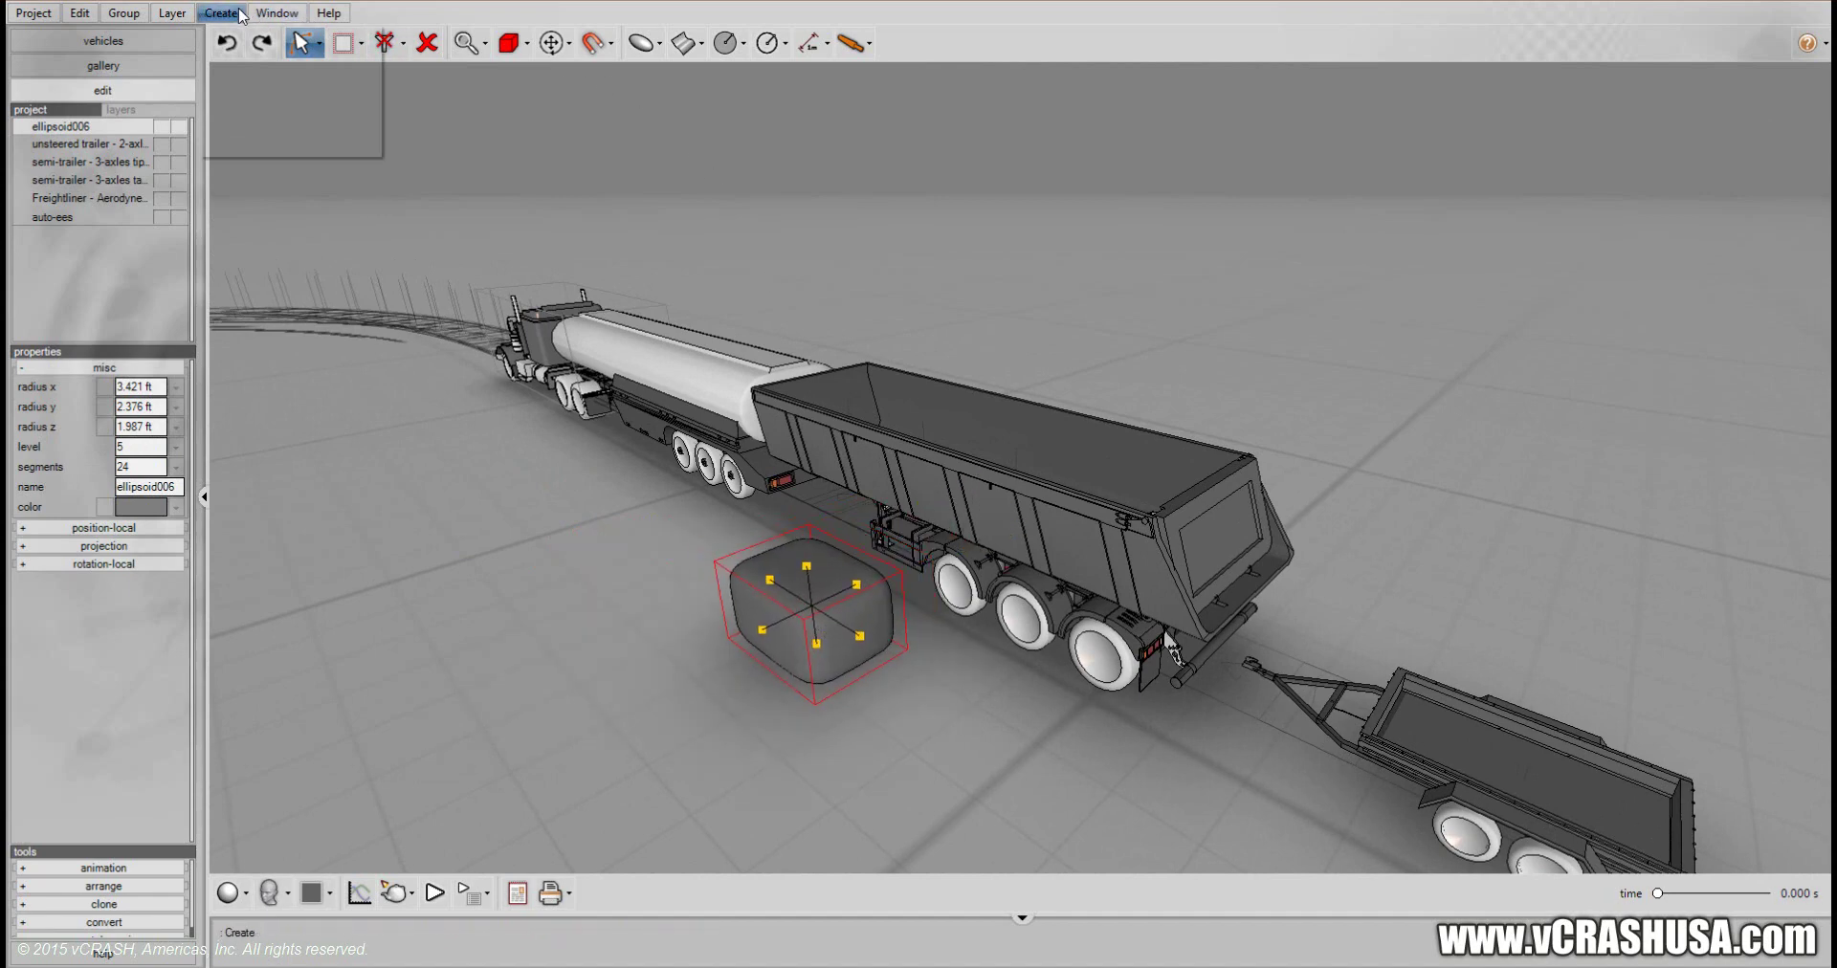
pyautogui.moveTo(267, 148)
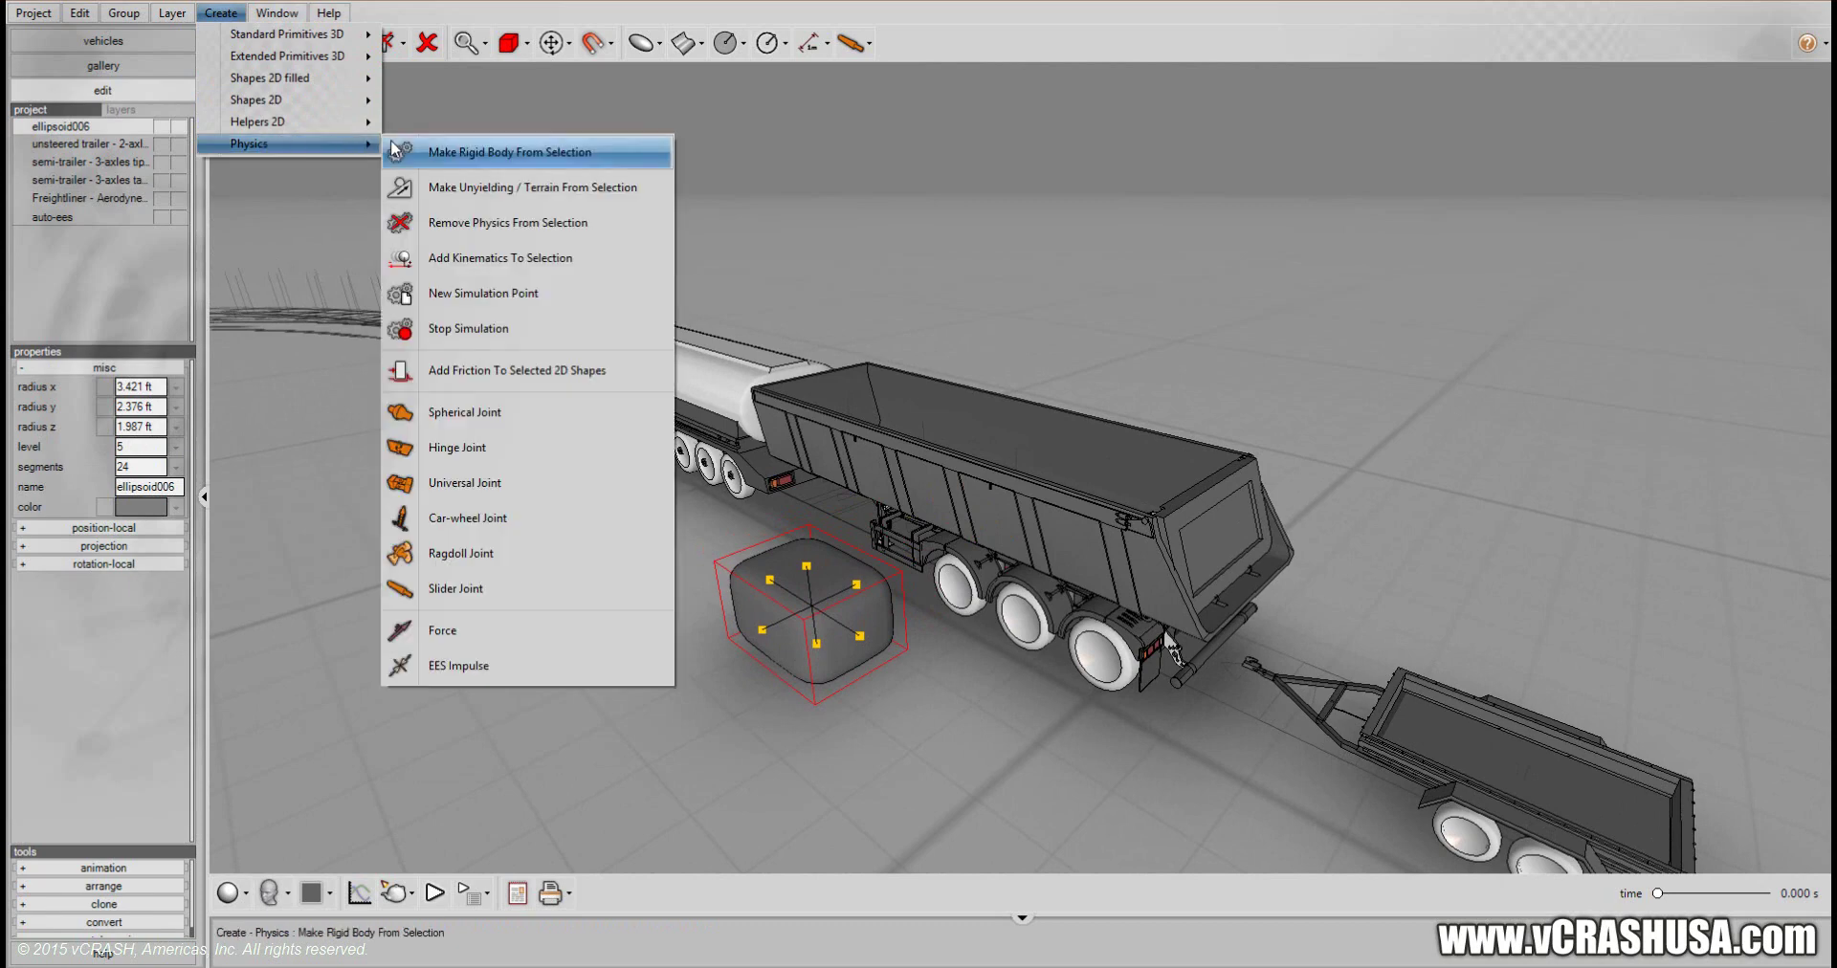
pyautogui.click(537, 153)
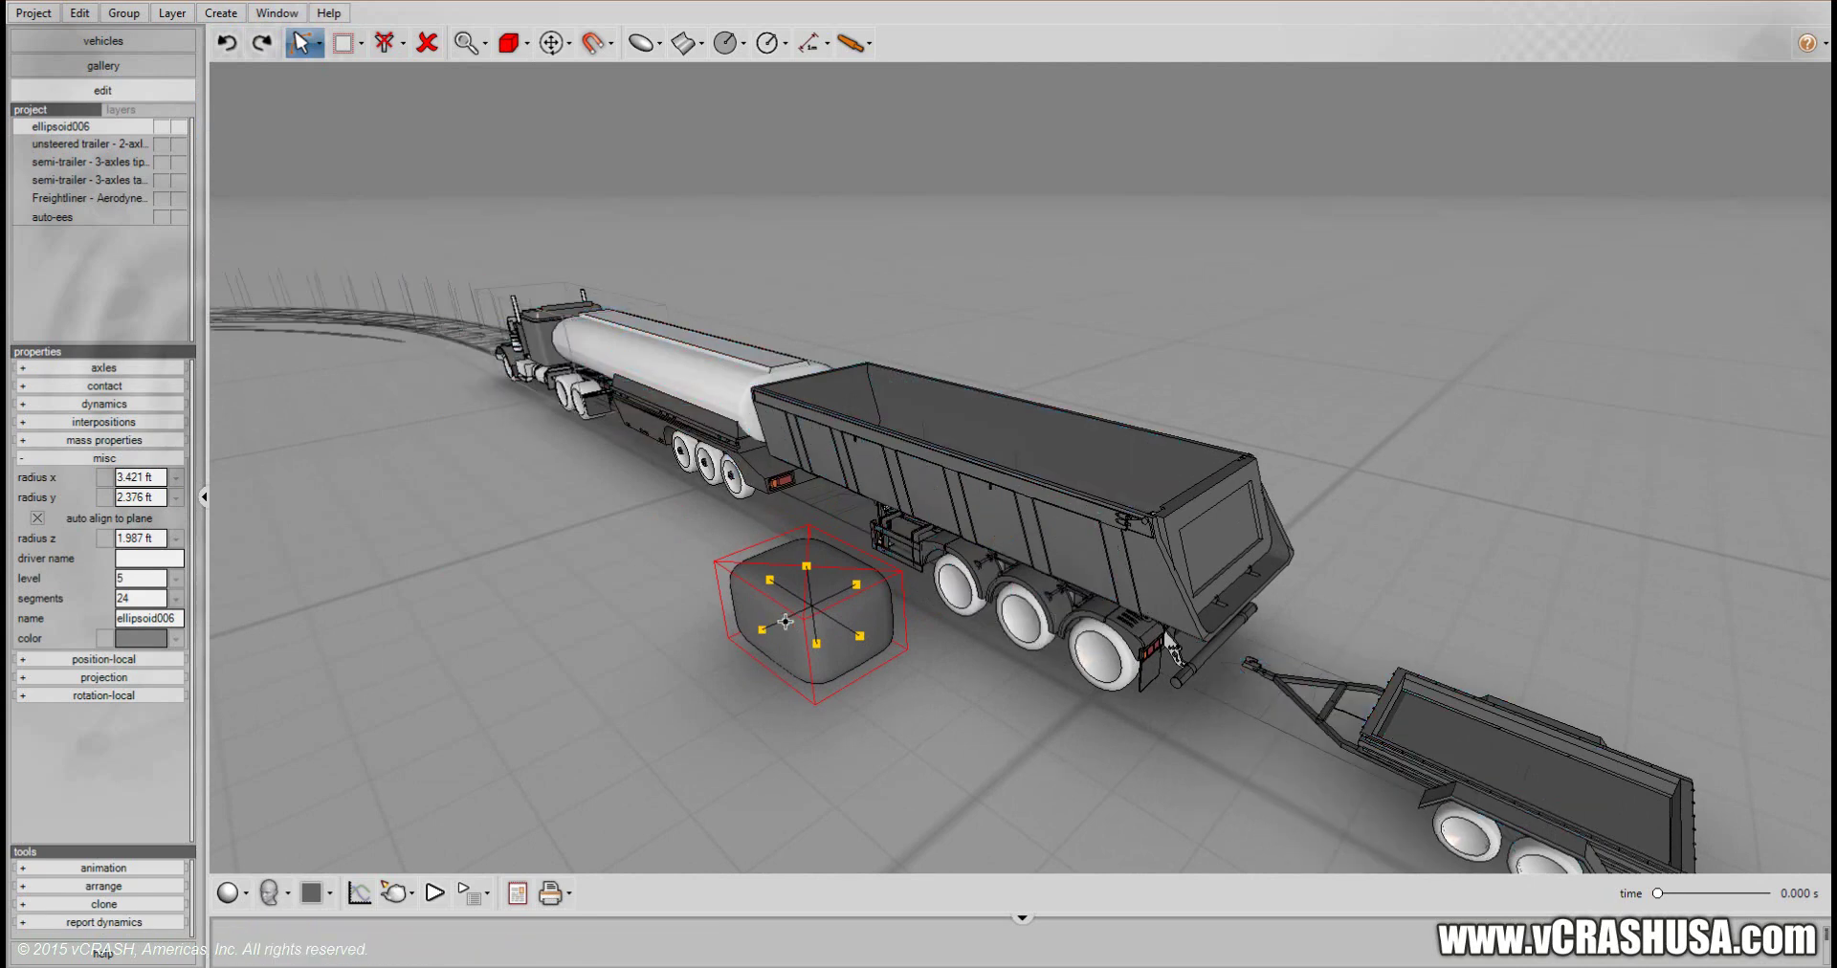
pyautogui.click(106, 441)
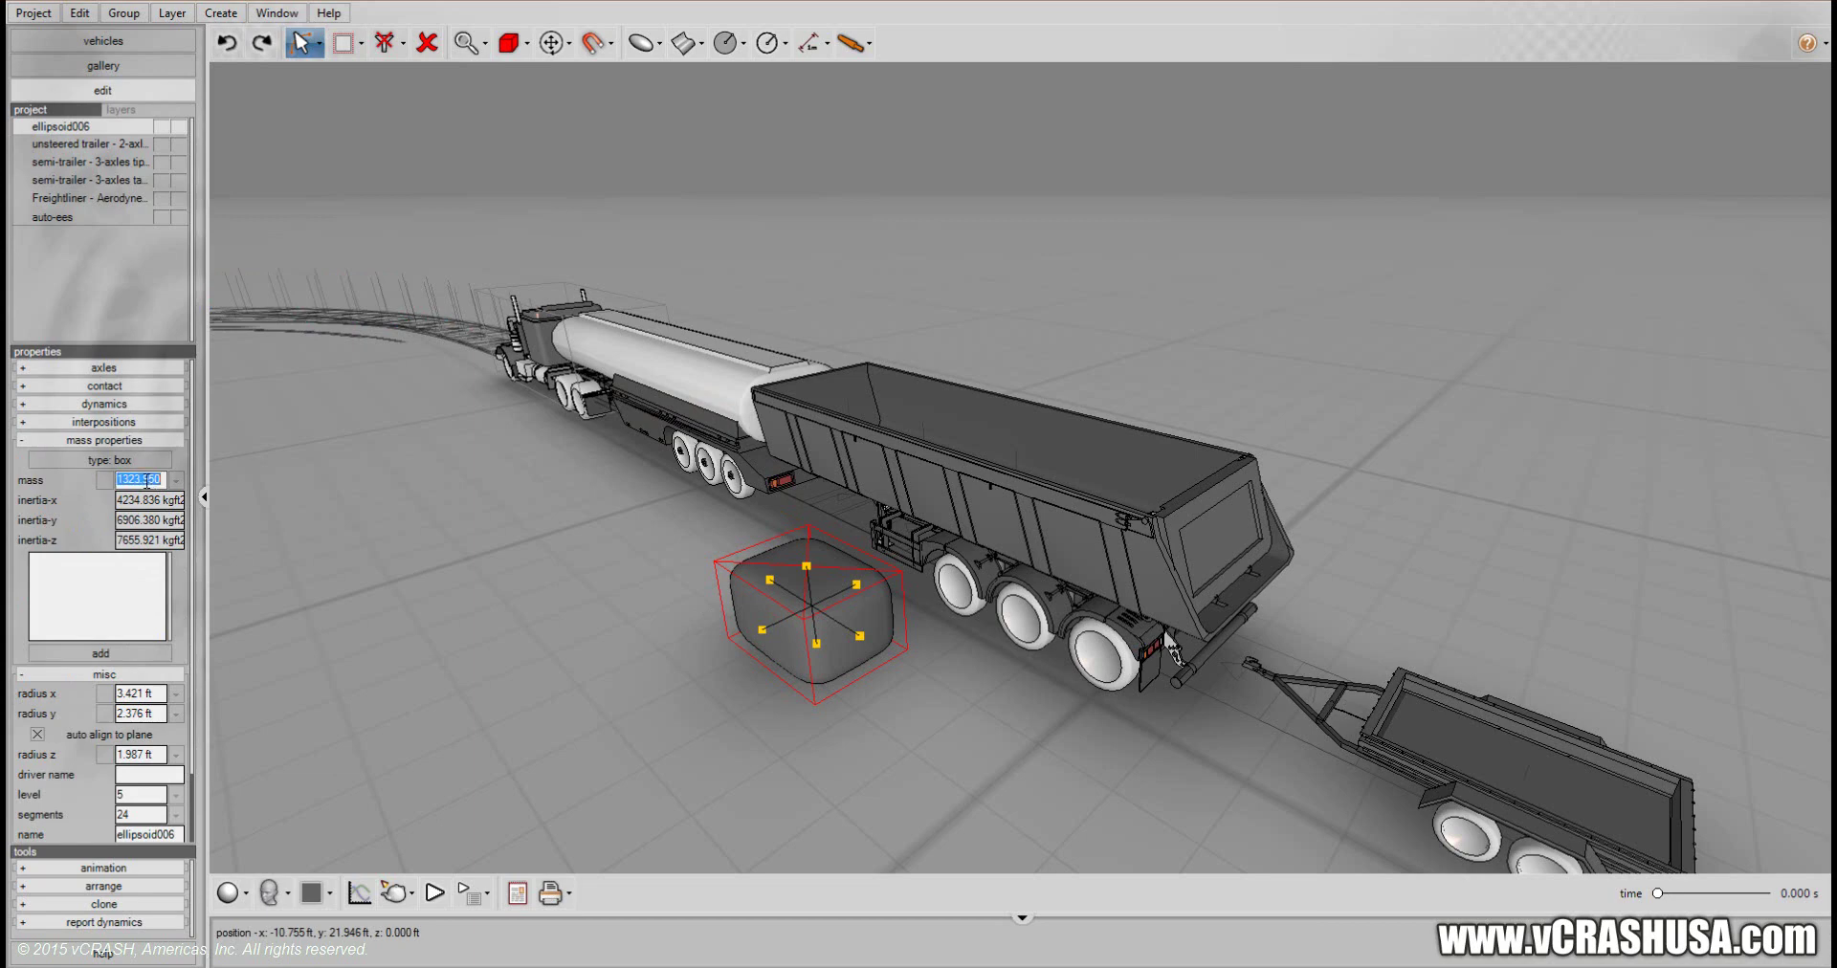
pyautogui.click(176, 479)
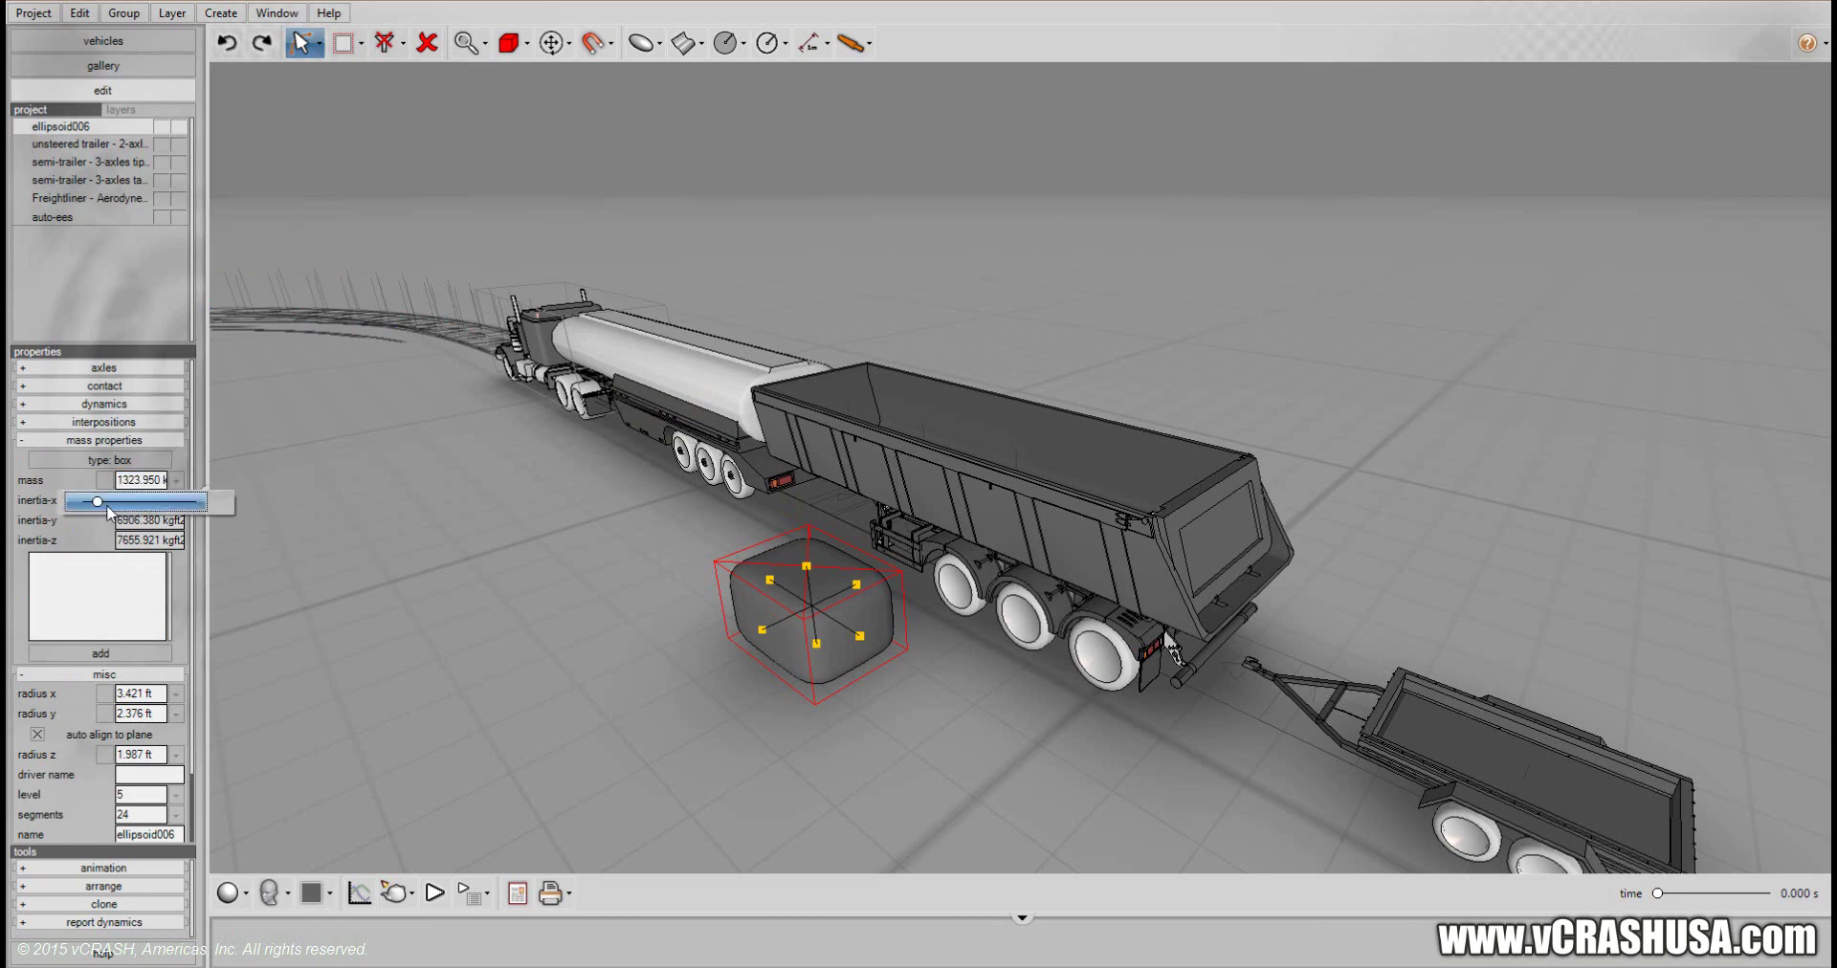
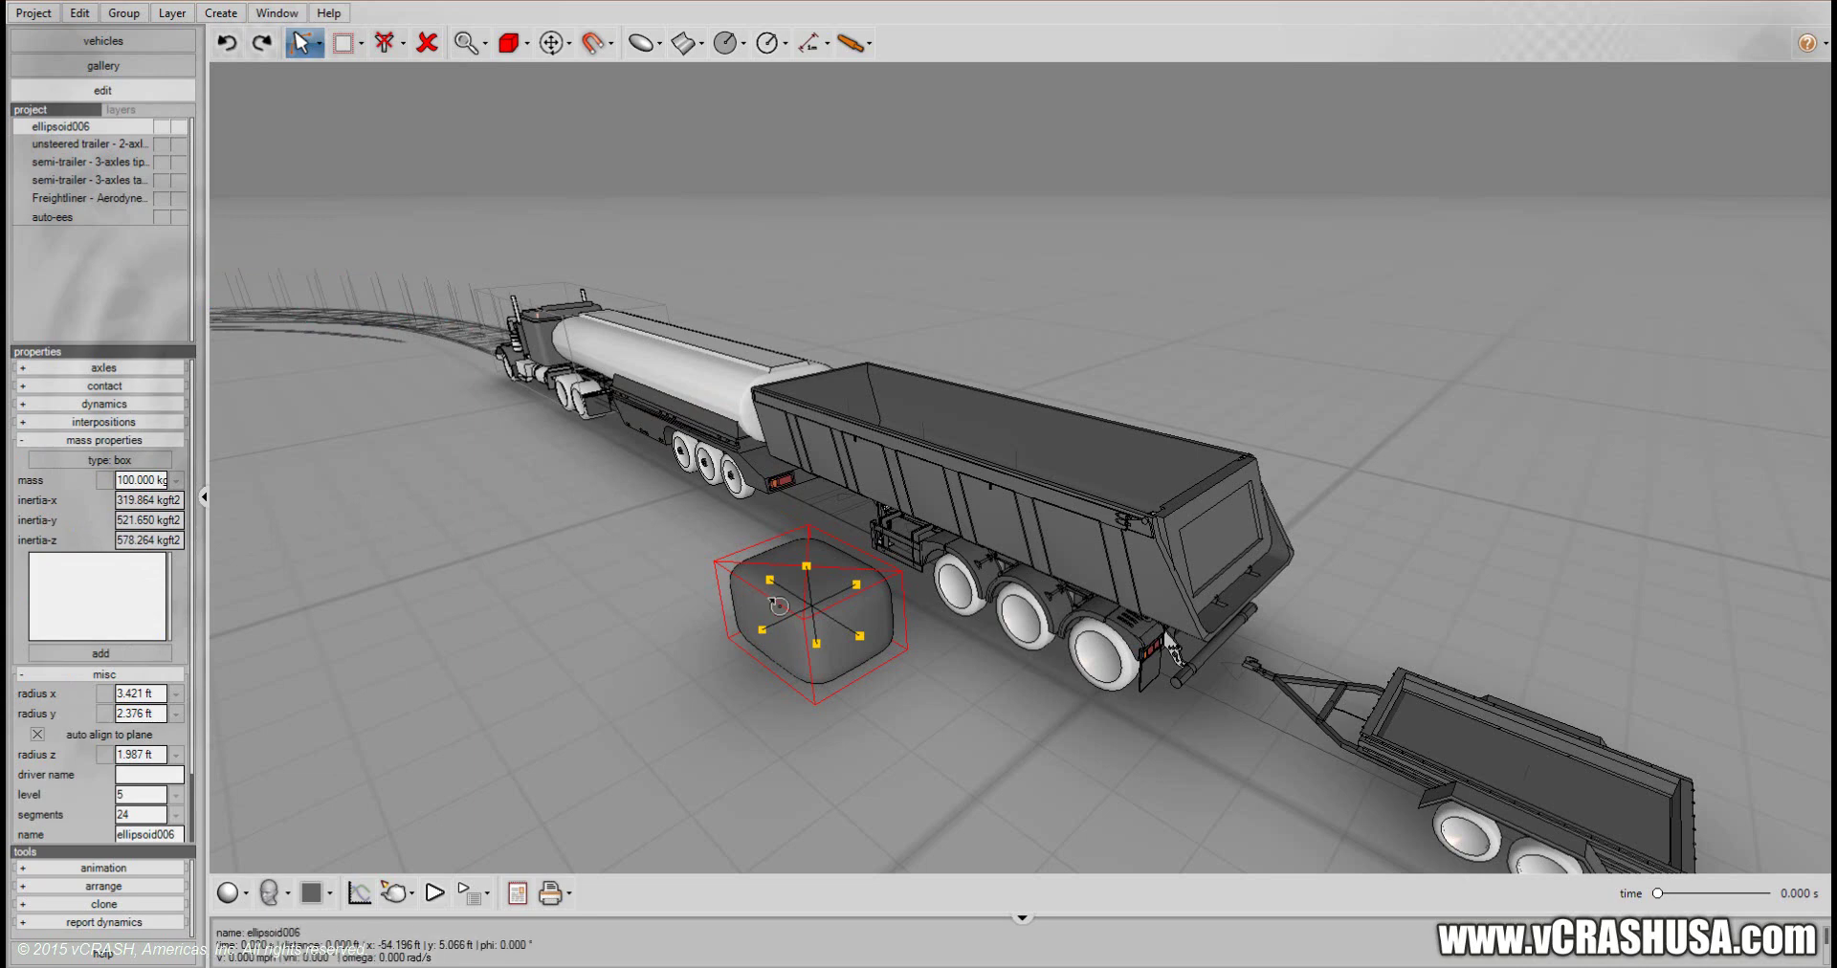
# Move the ellipsoid into the tipping semi-trailer's bed and raise its local z position to about 7.826 ft
pyautogui.moveTo(838, 592); pyautogui.dragTo(979, 545)
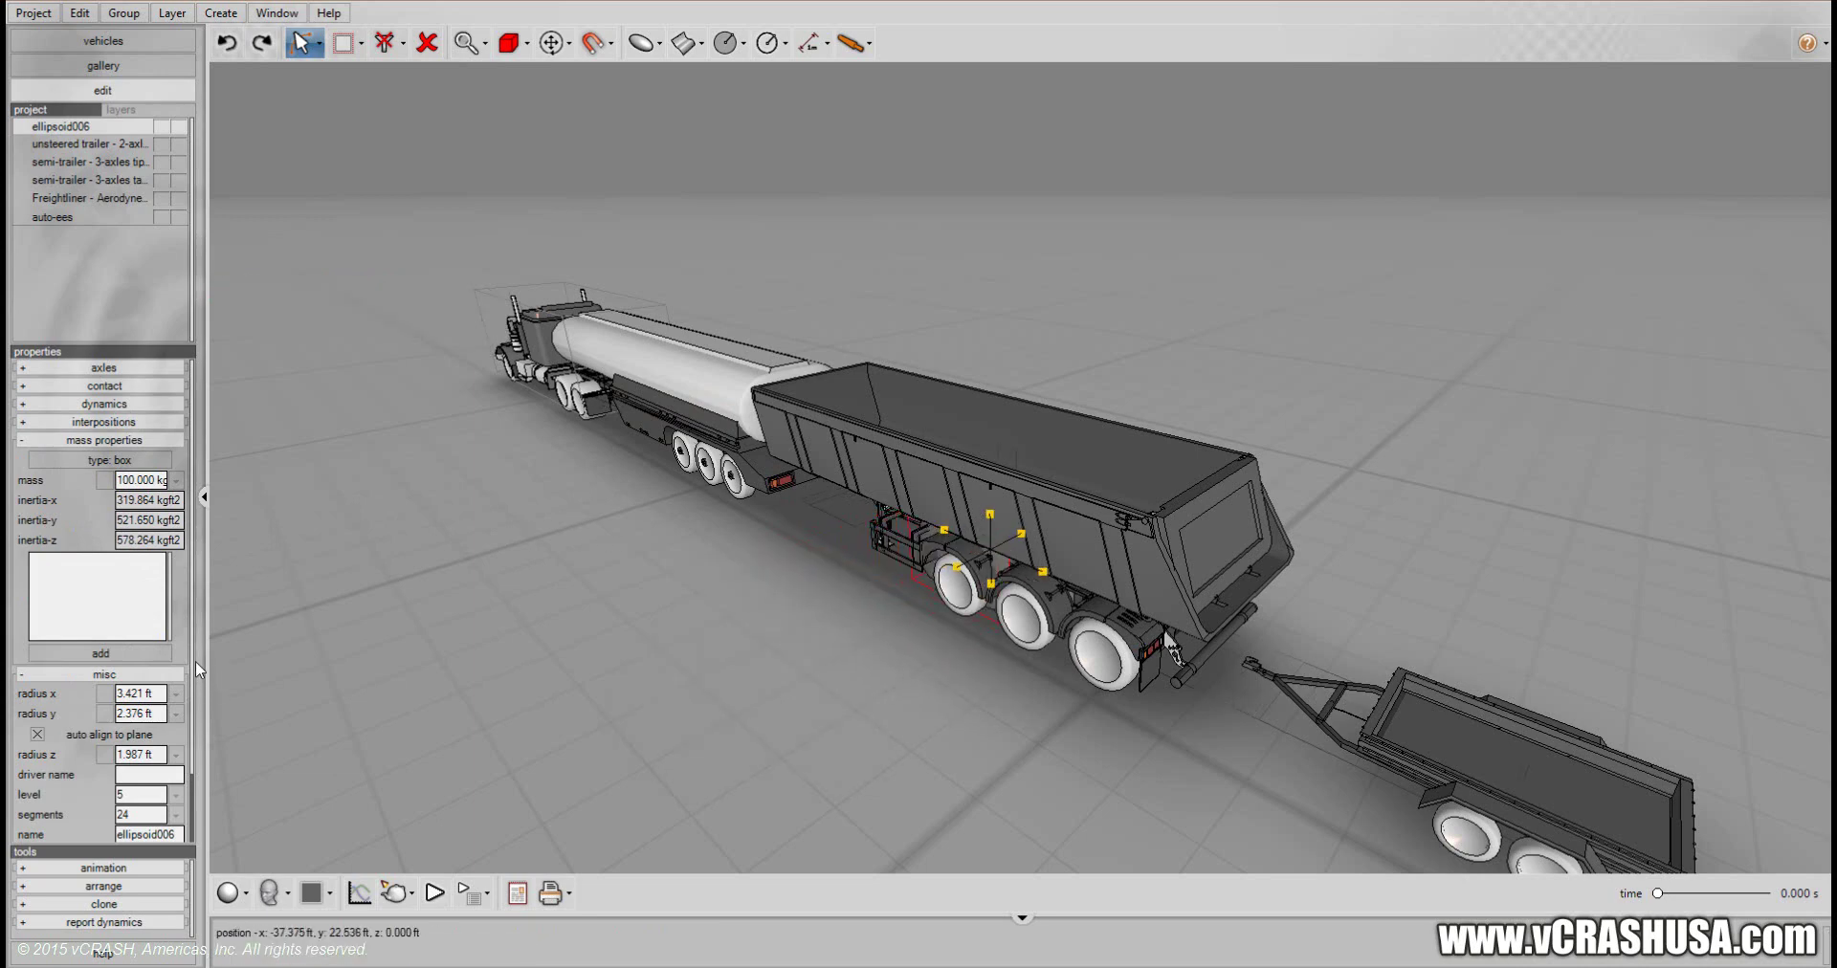
pyautogui.moveTo(190, 667); pyautogui.dragTo(192, 734)
pyautogui.doubleClick(144, 755)
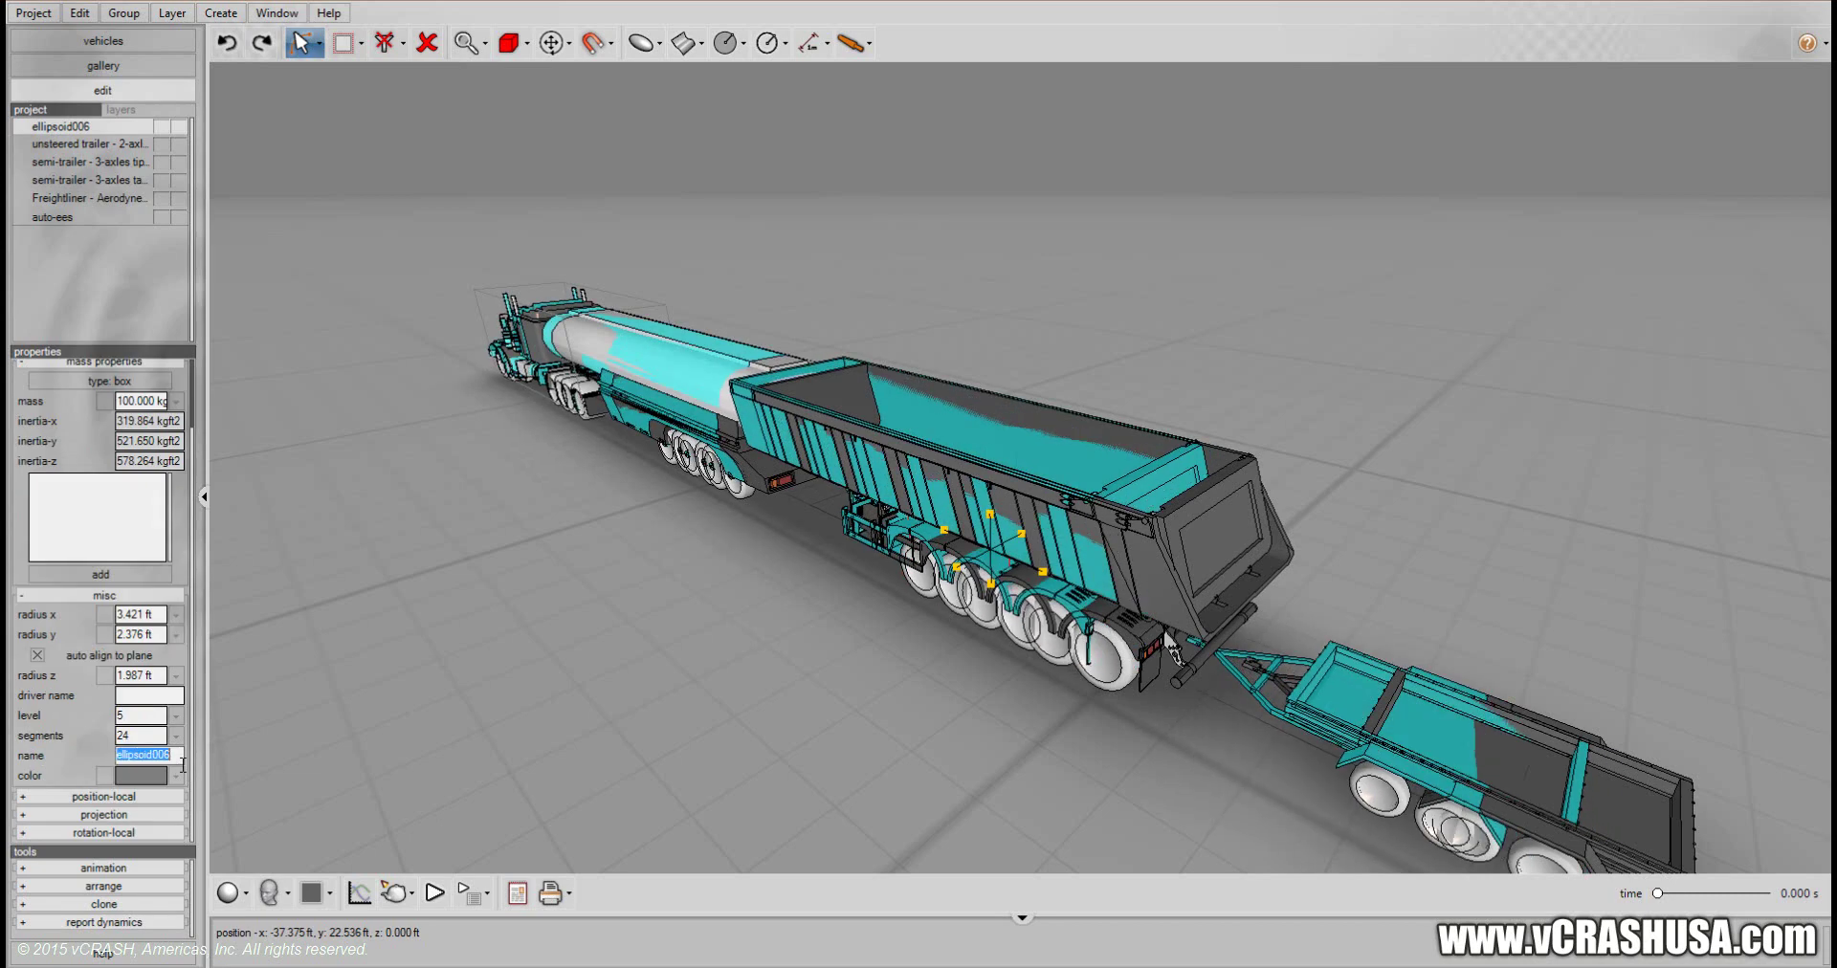
pyautogui.click(95, 797)
pyautogui.scroll(-1, 170, 808)
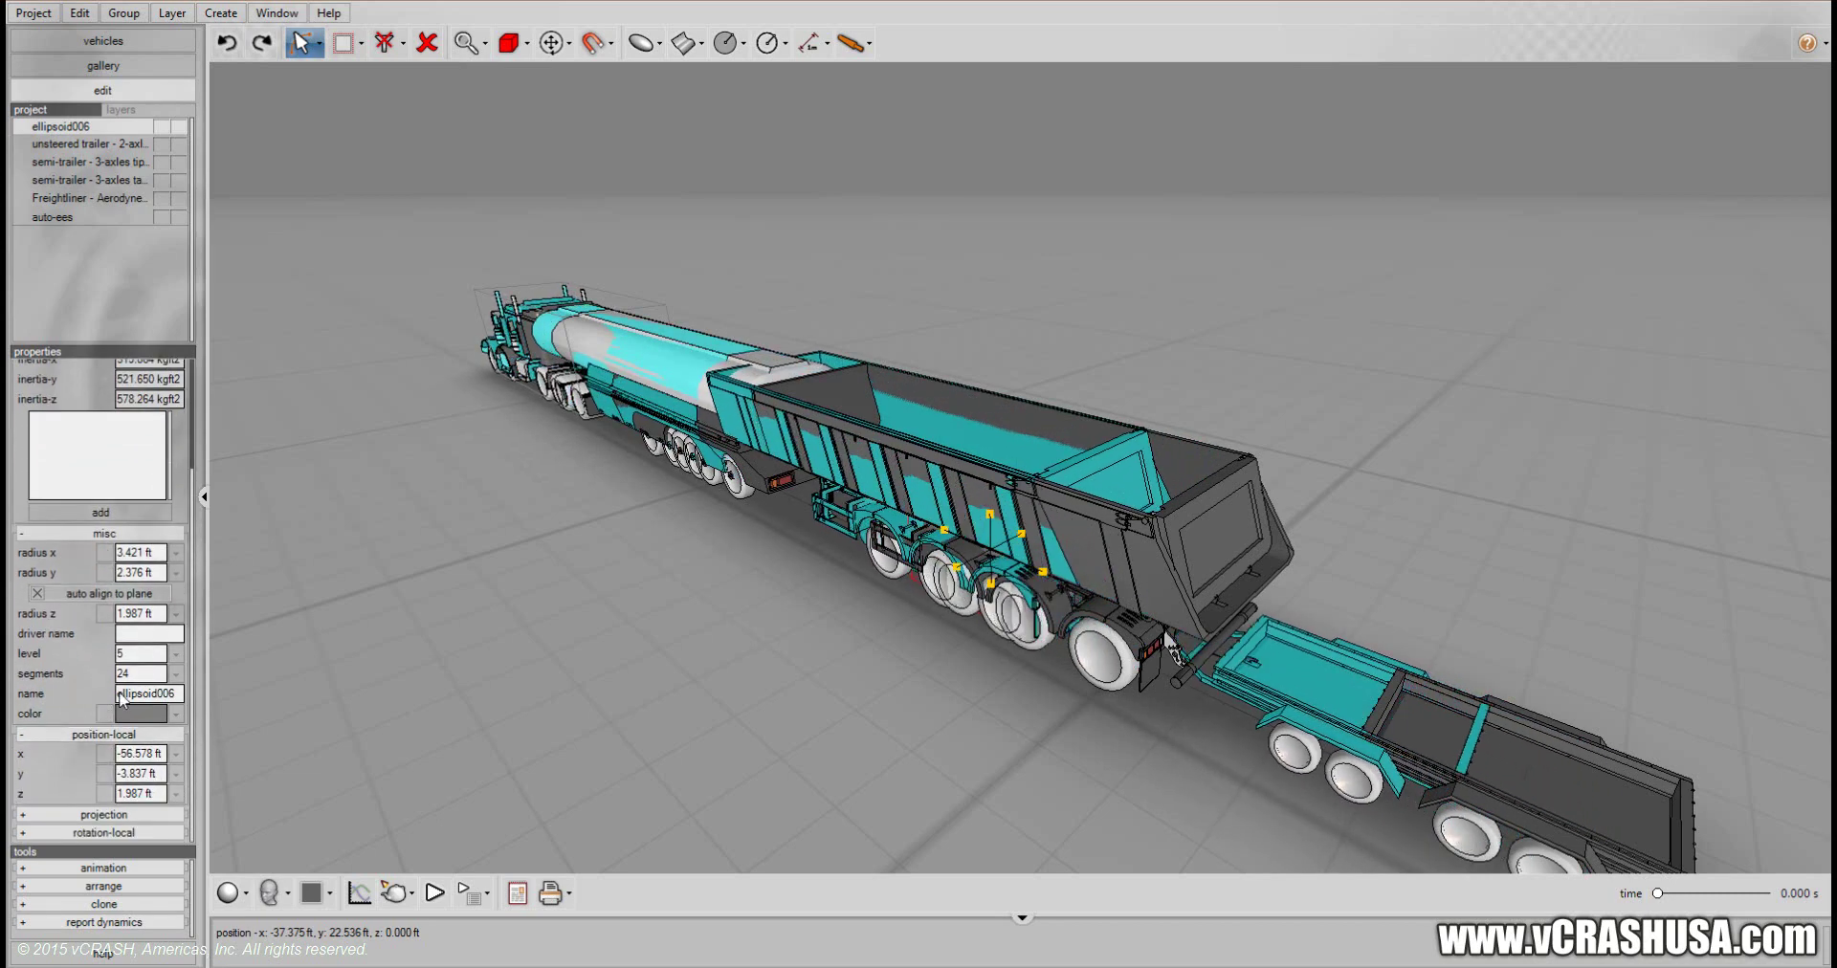
pyautogui.click(175, 794)
pyautogui.moveTo(140, 815); pyautogui.dragTo(148, 815)
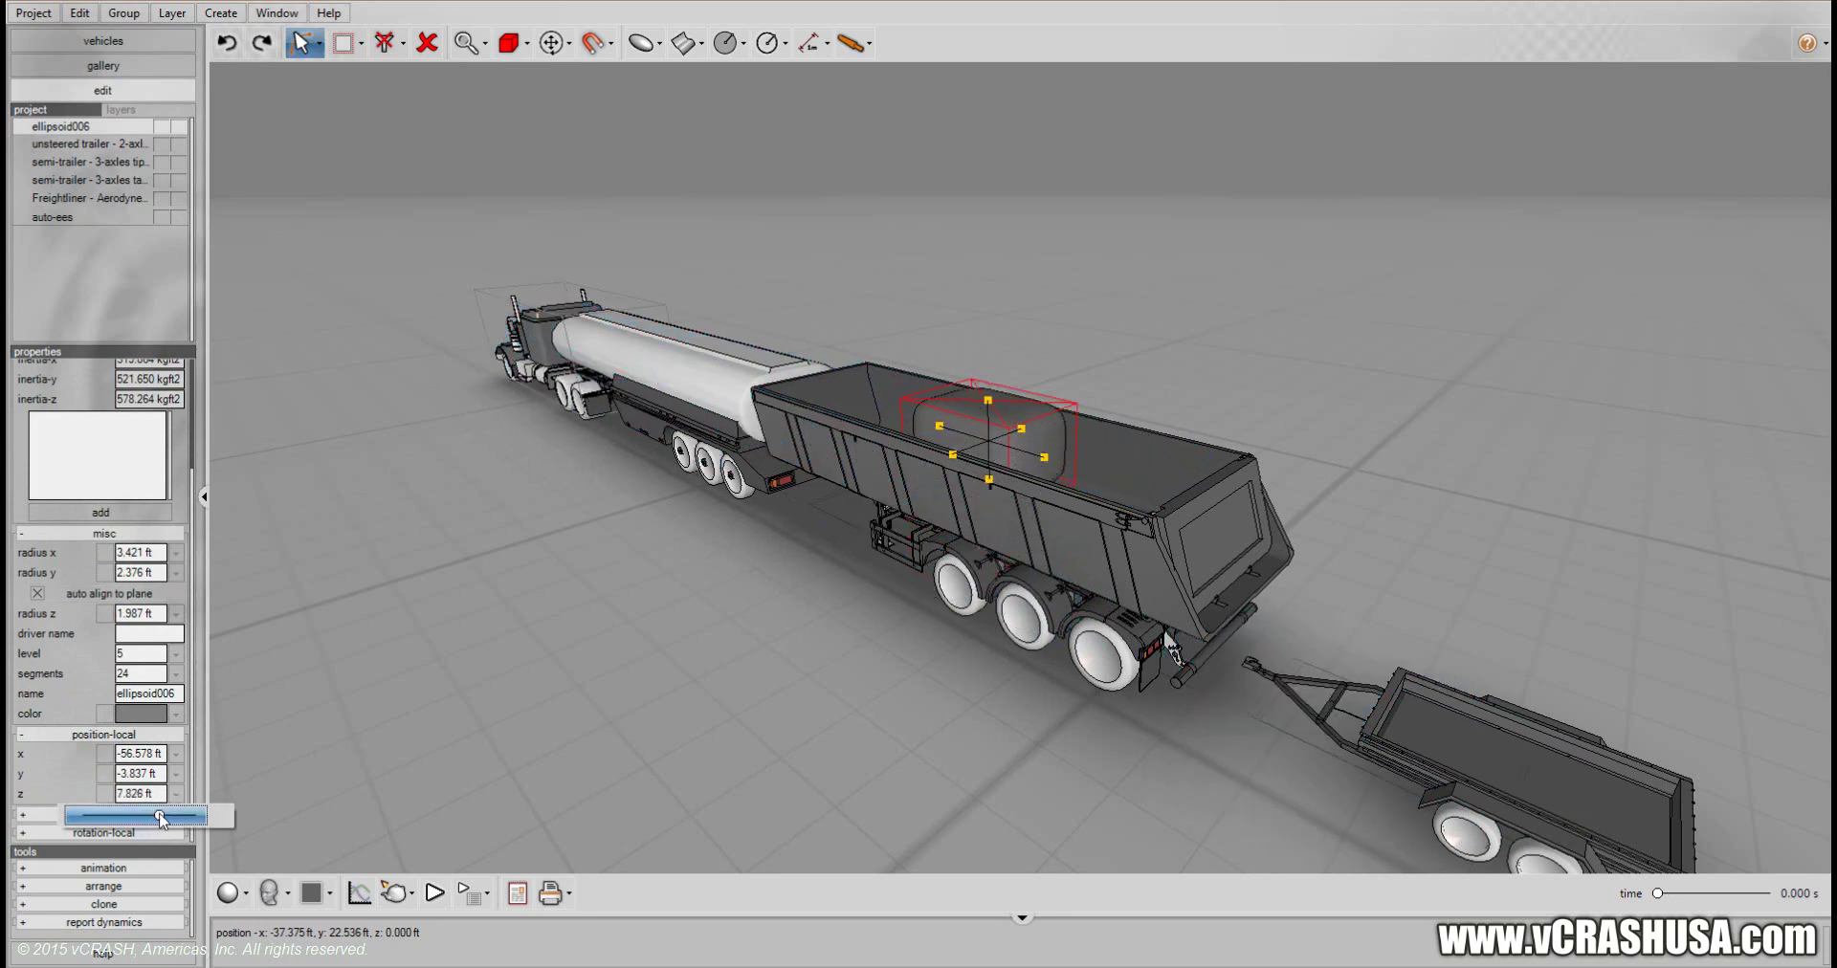
# Color the ellipsoid cargo red, deselect it, and check its placement inside the semi-trailer's bed
pyautogui.click(176, 713)
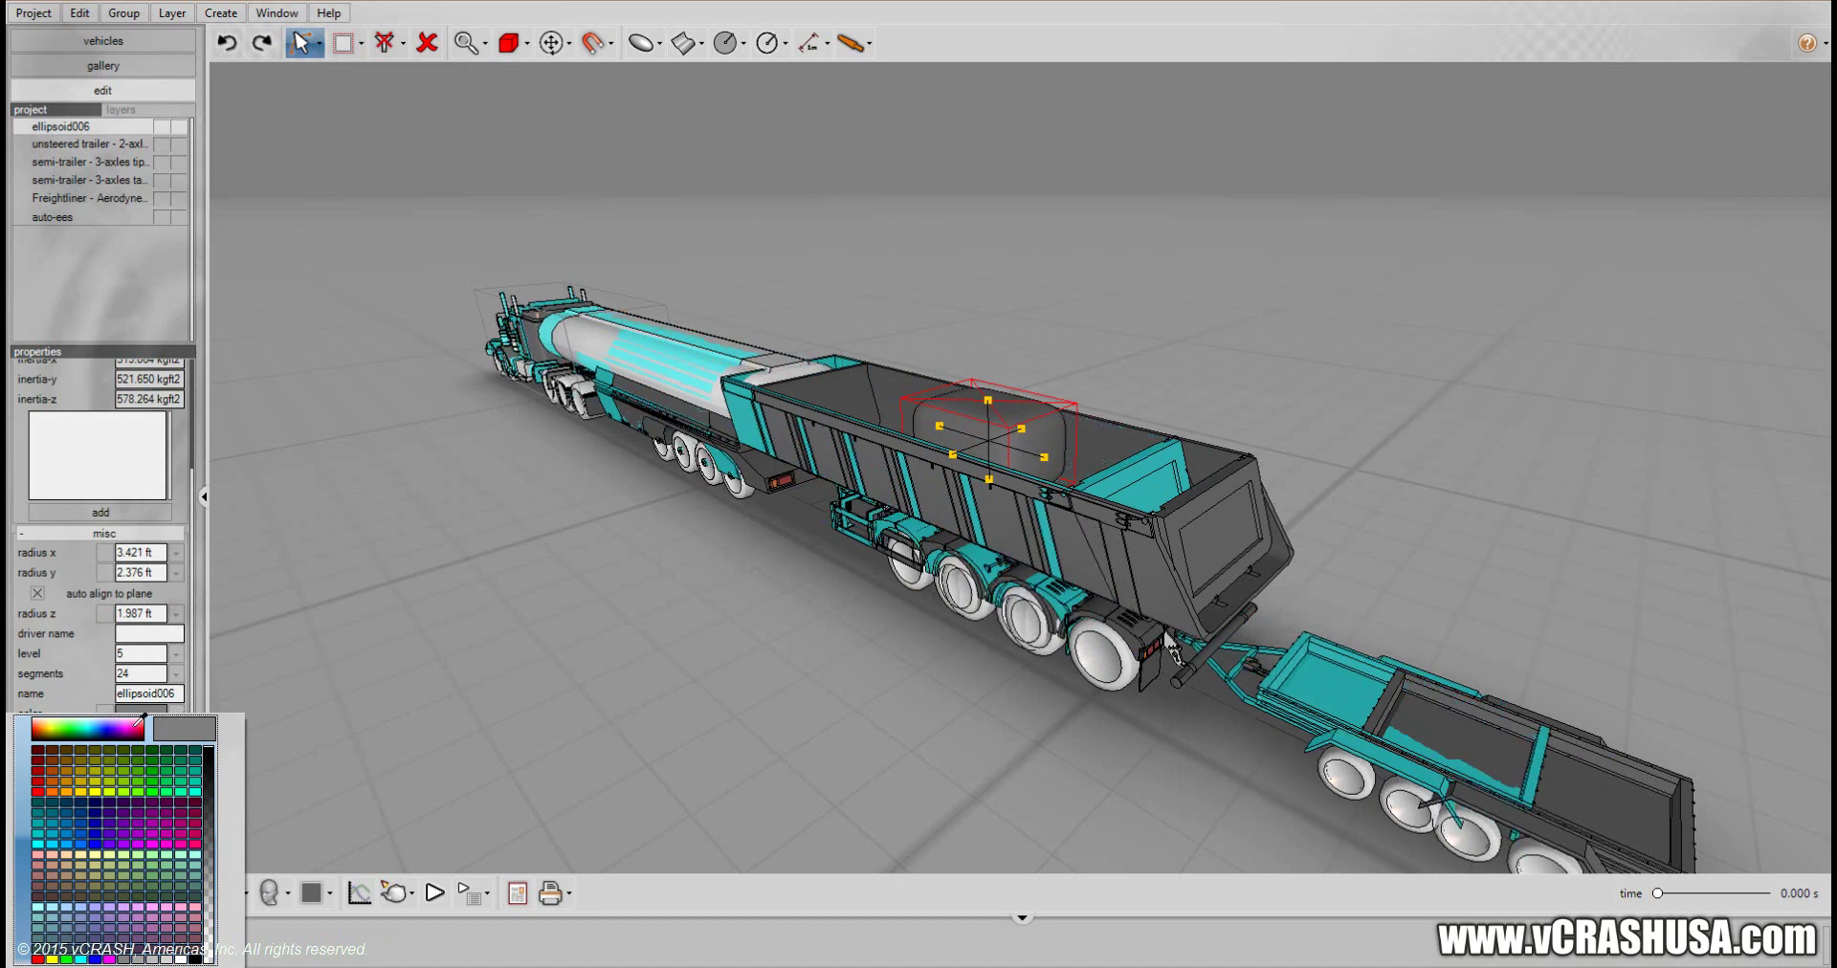
pyautogui.click(40, 791)
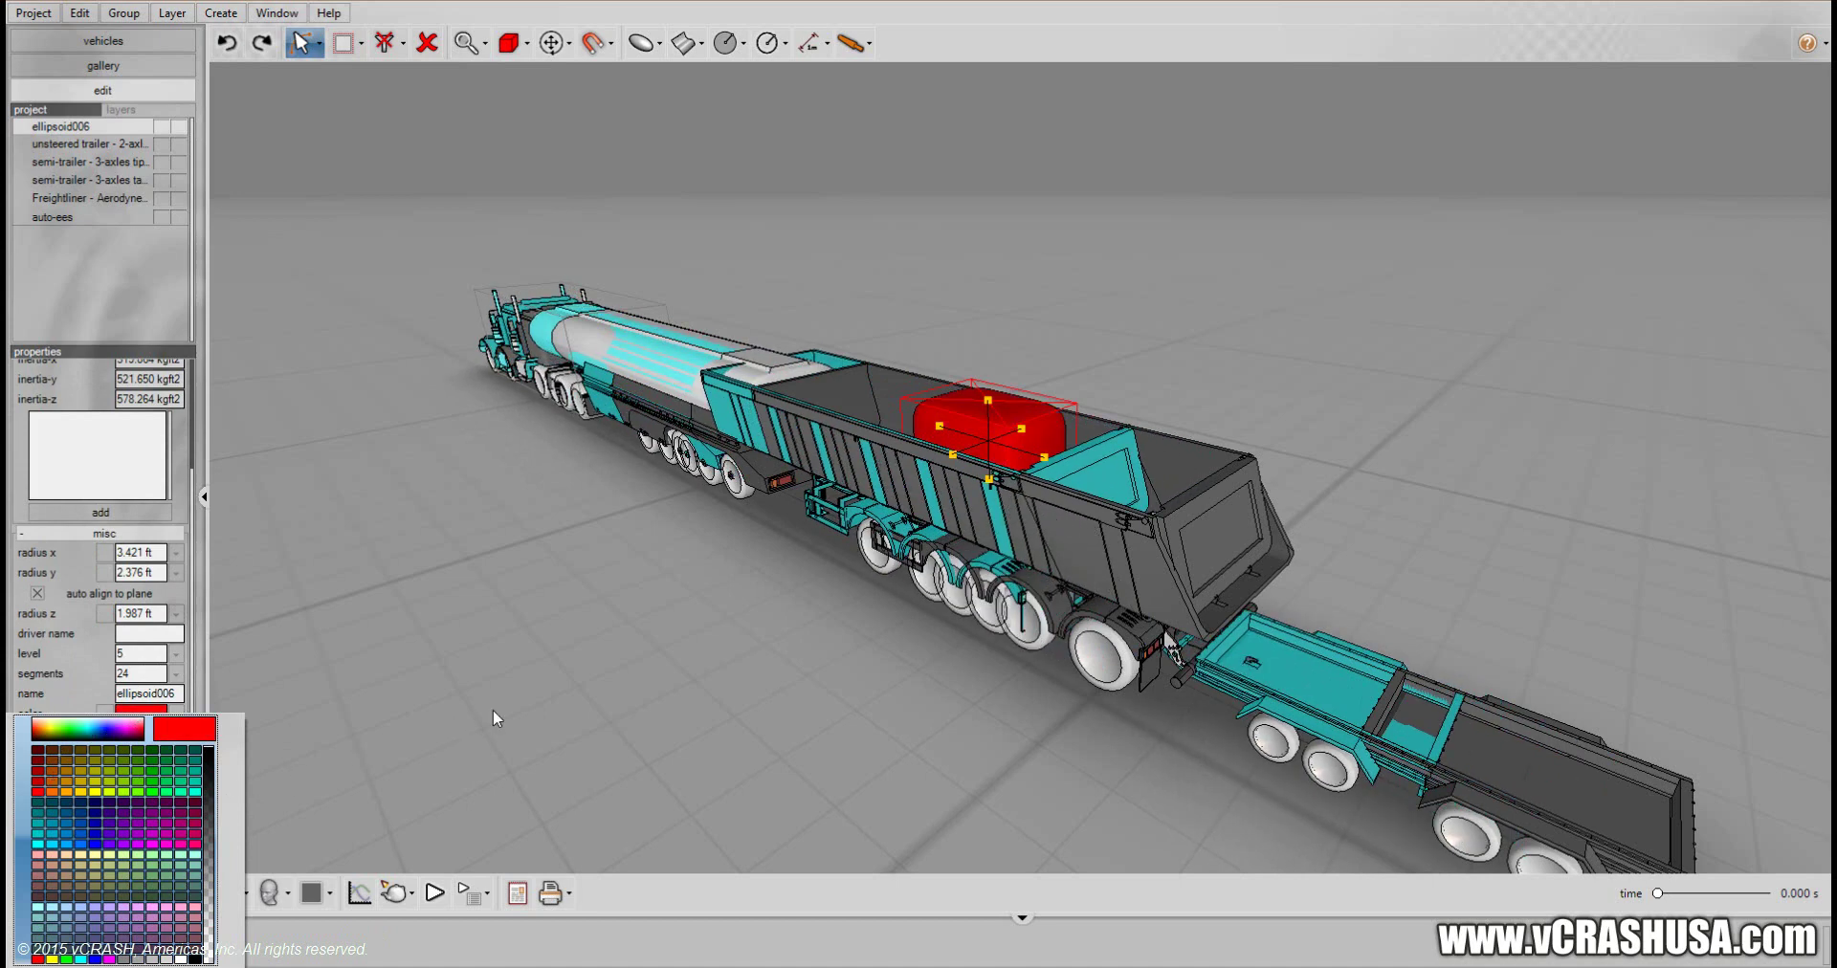
pyautogui.moveTo(569, 774); pyautogui.dragTo(1053, 775, button='middle')
pyautogui.click(1411, 695)
pyautogui.moveTo(1349, 721); pyautogui.dragTo(1222, 751, button='middle')
pyautogui.scroll(3, 1222, 750)
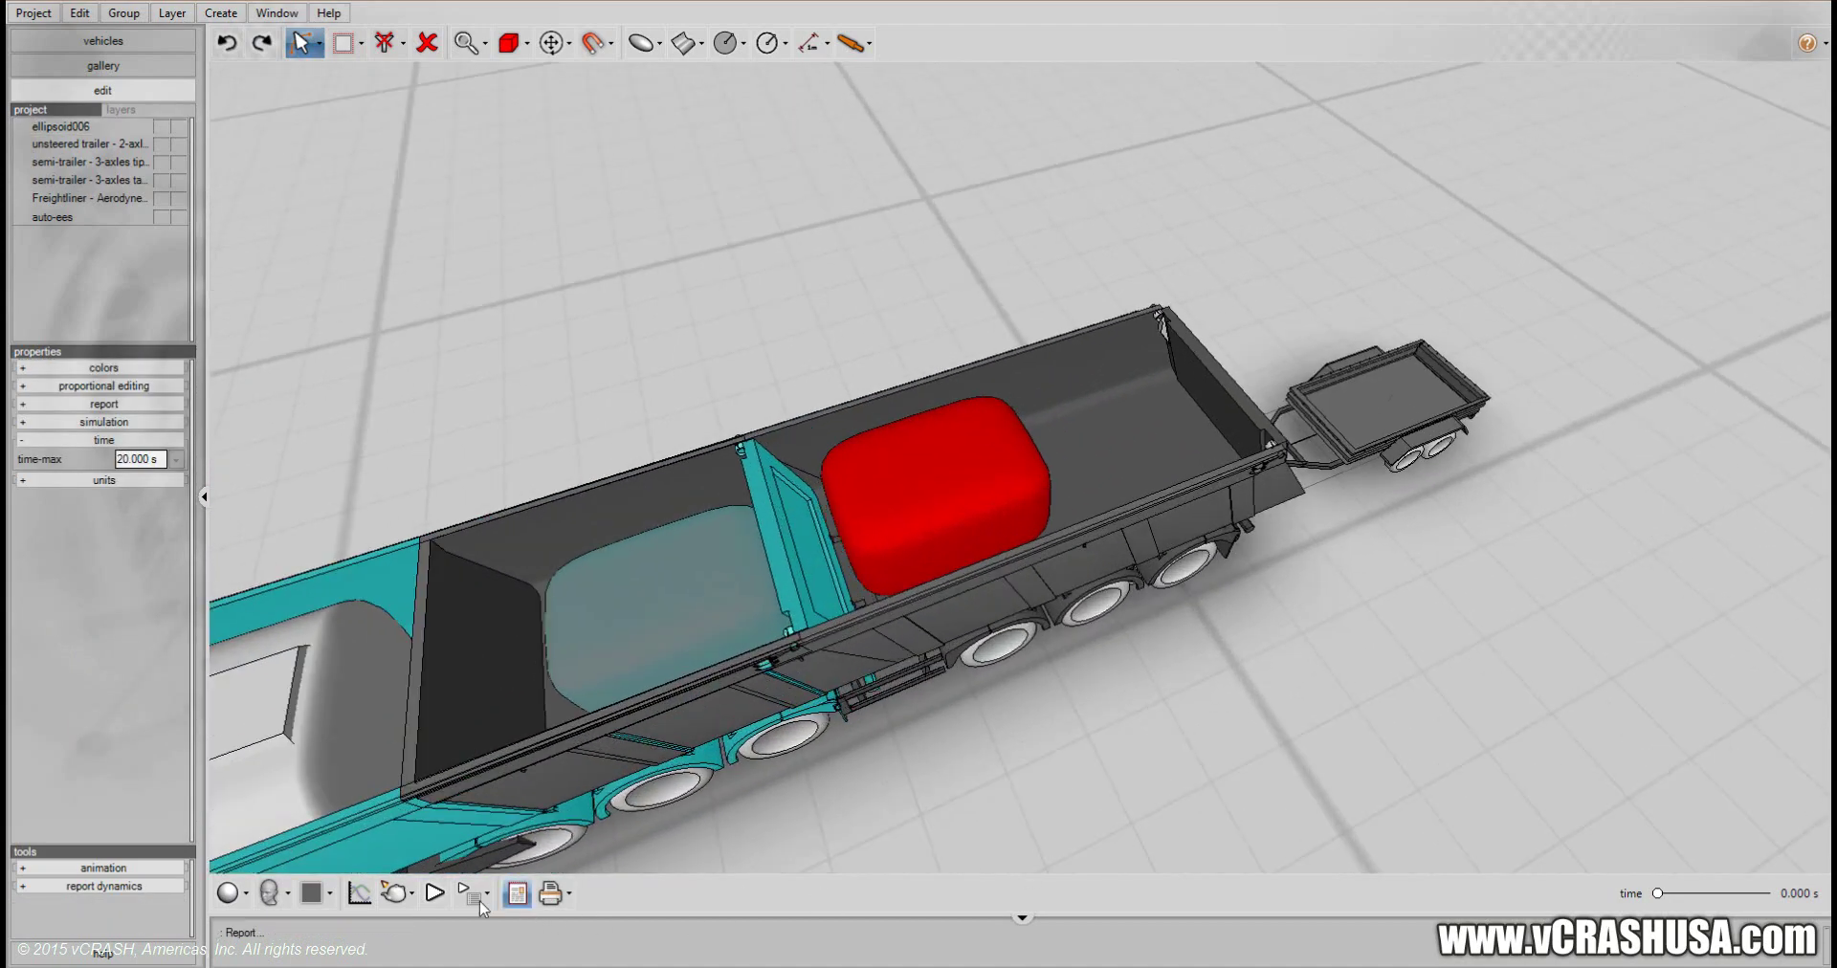
# Play the animation, restart it from the beginning and stop it to examine how the red cargo rides in the tipping semi-trailer
pyautogui.click(434, 893)
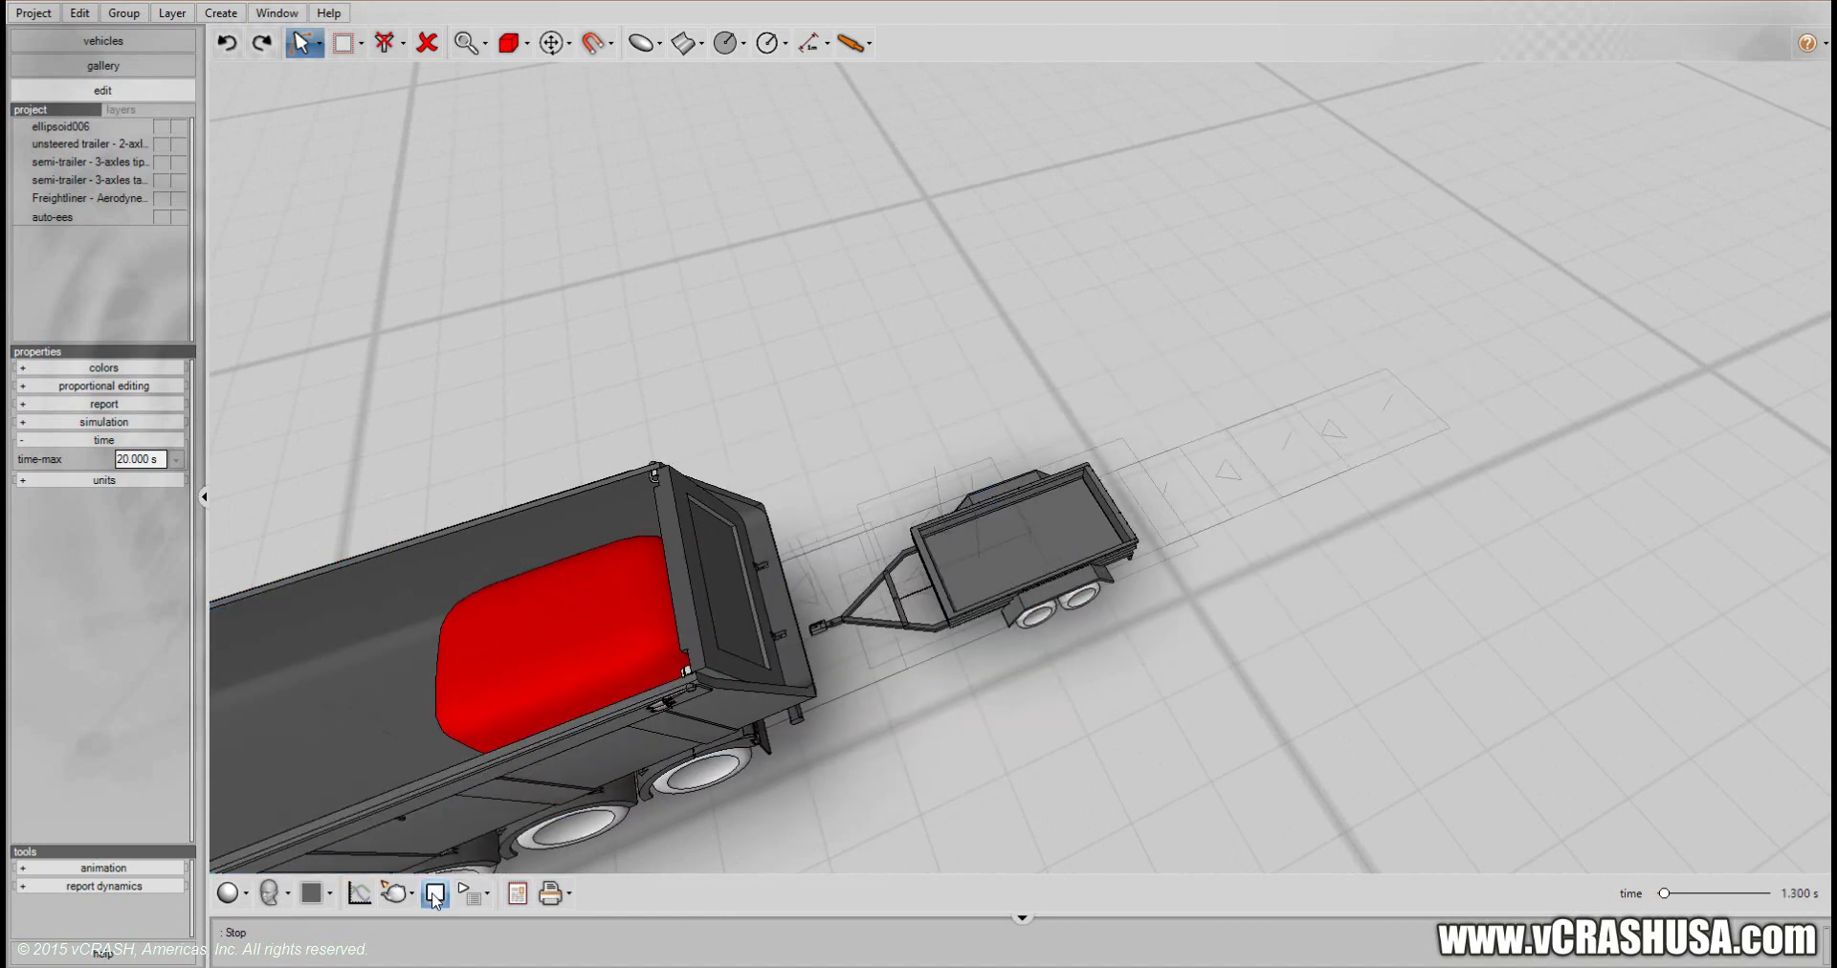
pyautogui.click(434, 893)
pyautogui.click(433, 895)
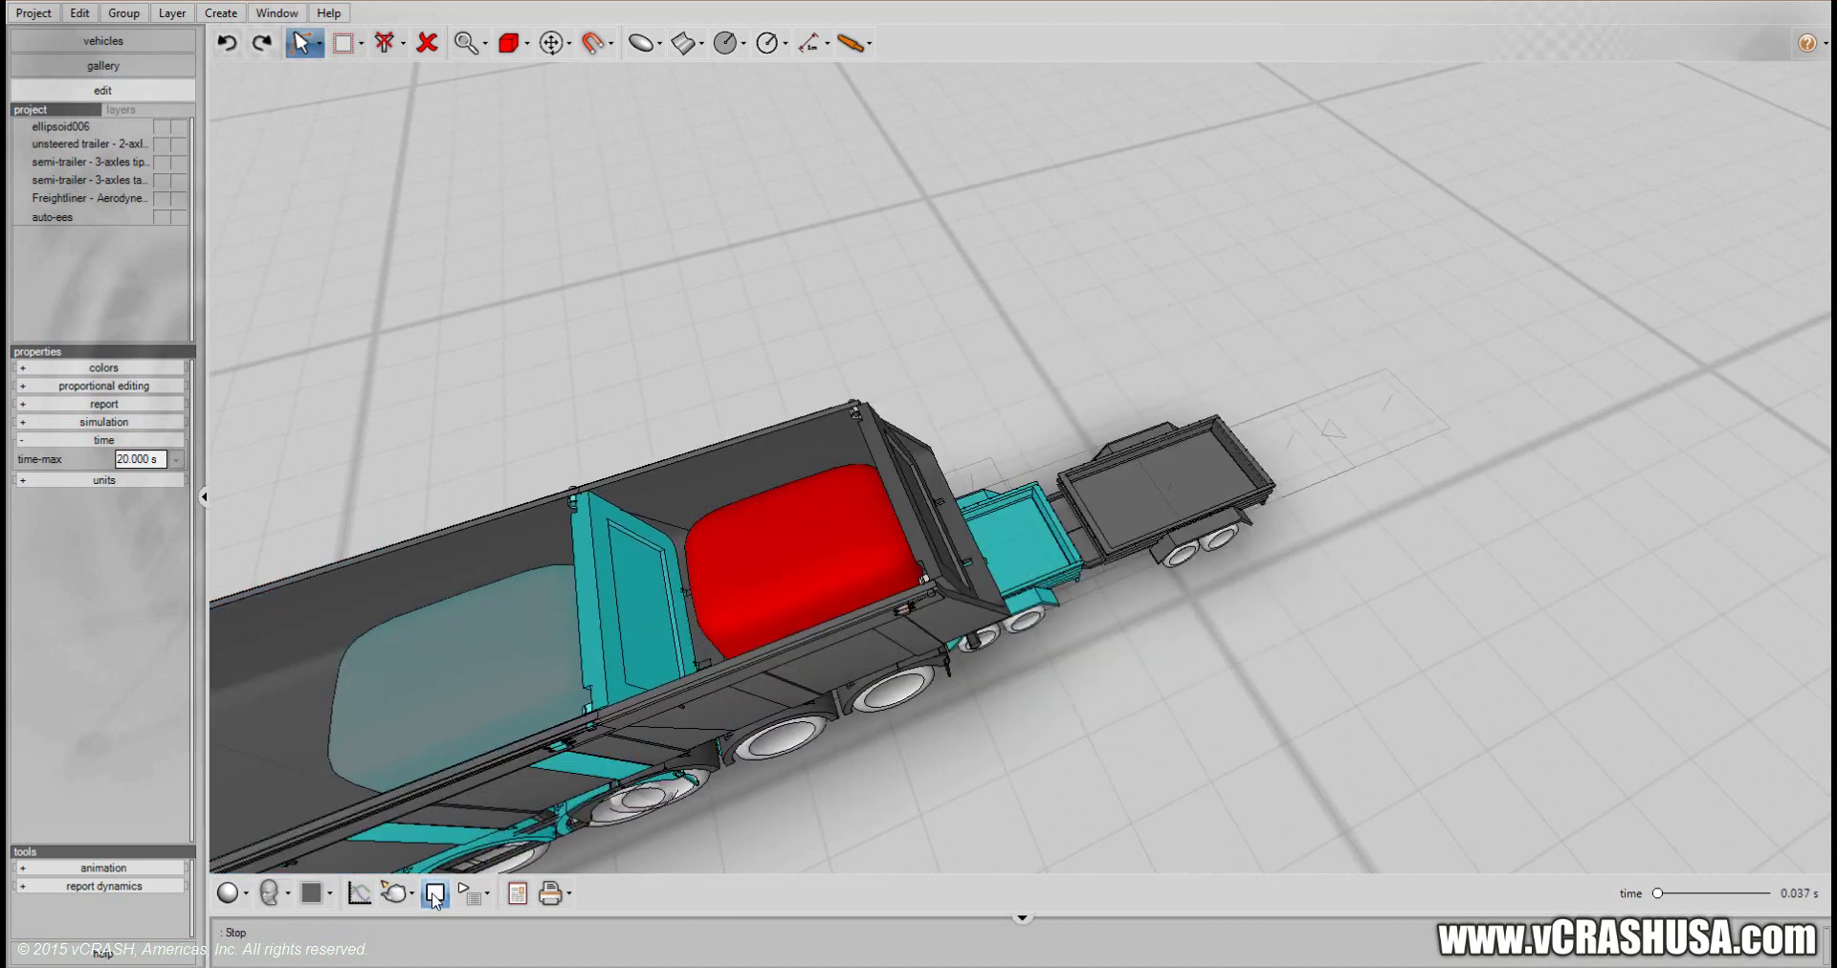
pyautogui.click(434, 895)
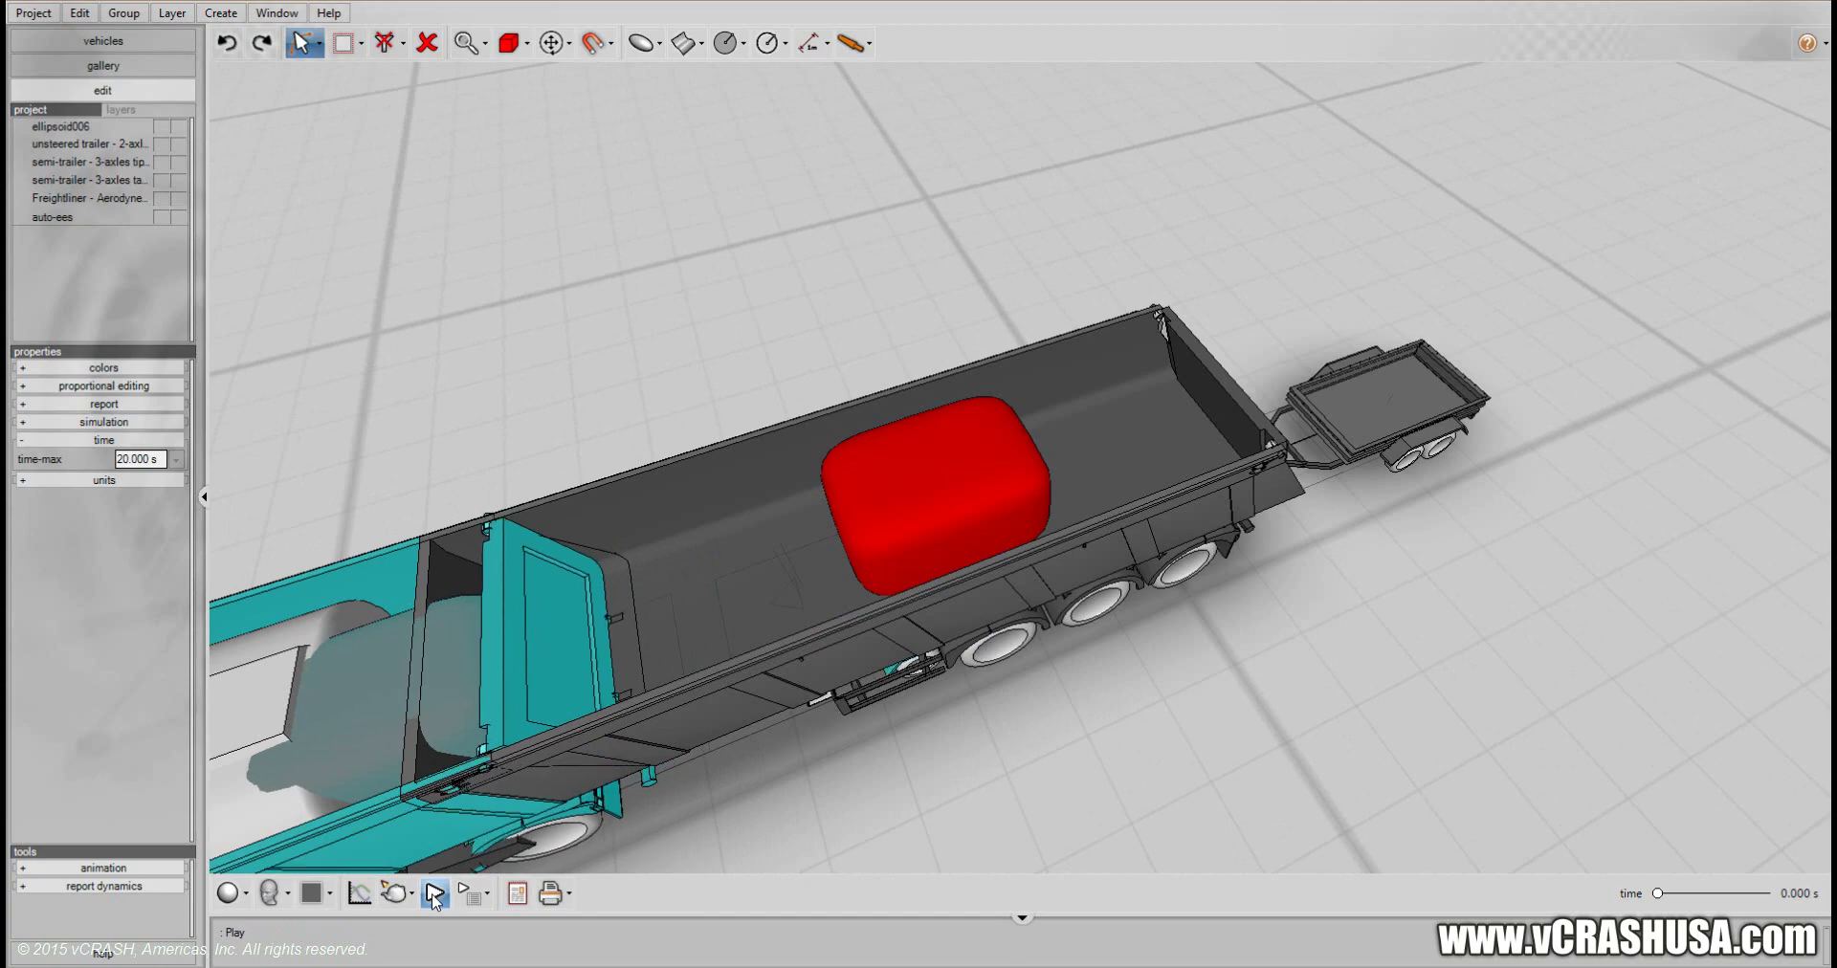
pyautogui.click(487, 892)
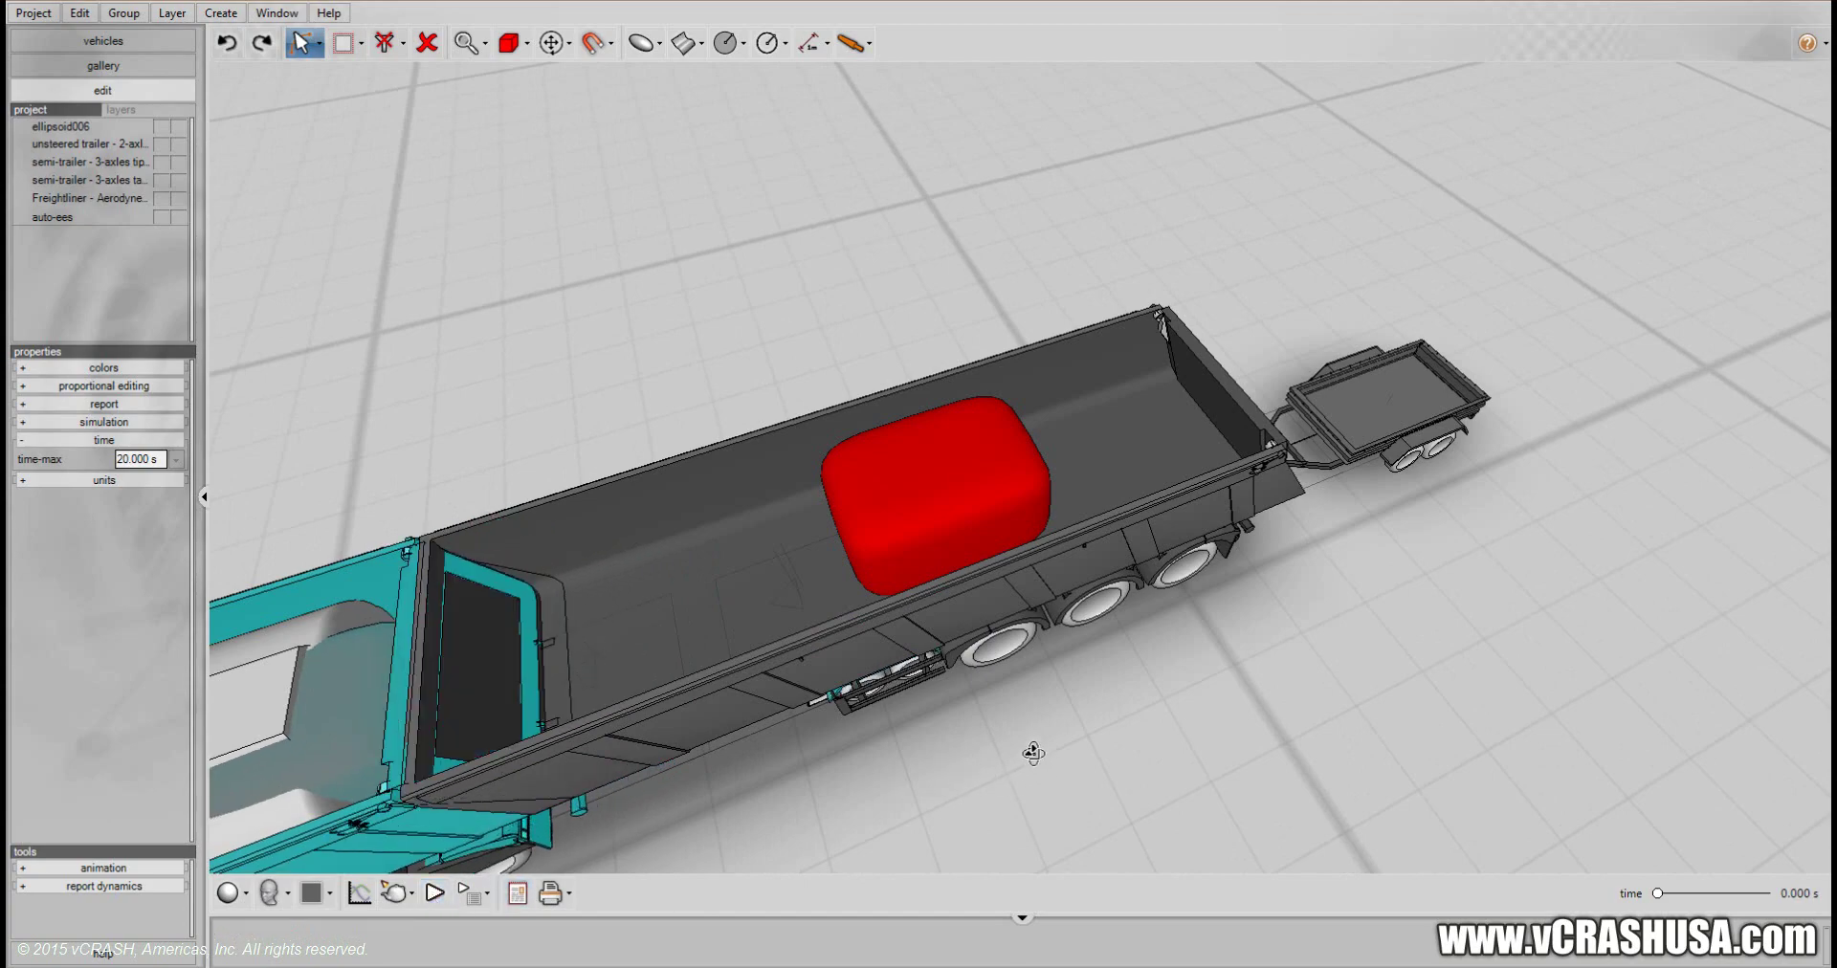
# Play the motion again from a low side view, stop it and examine the cargo in the bed from above
pyautogui.moveTo(1042, 755); pyautogui.dragTo(899, 691, button='middle')
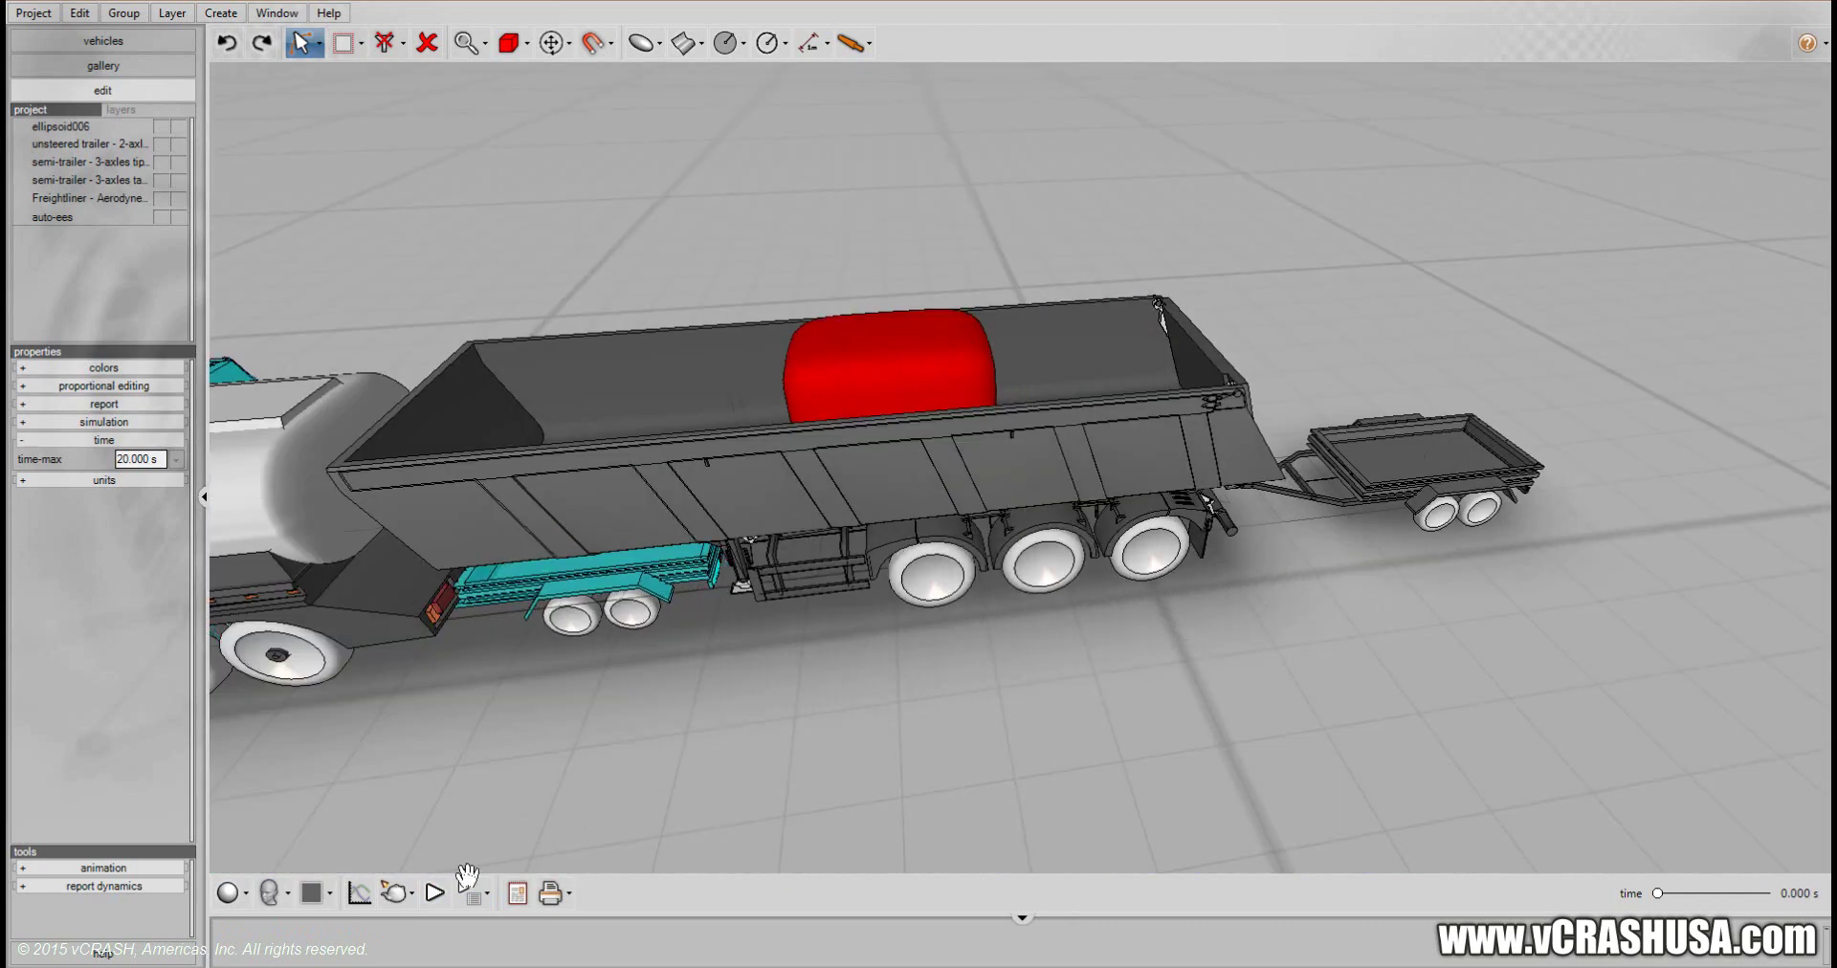
pyautogui.moveTo(261, 909)
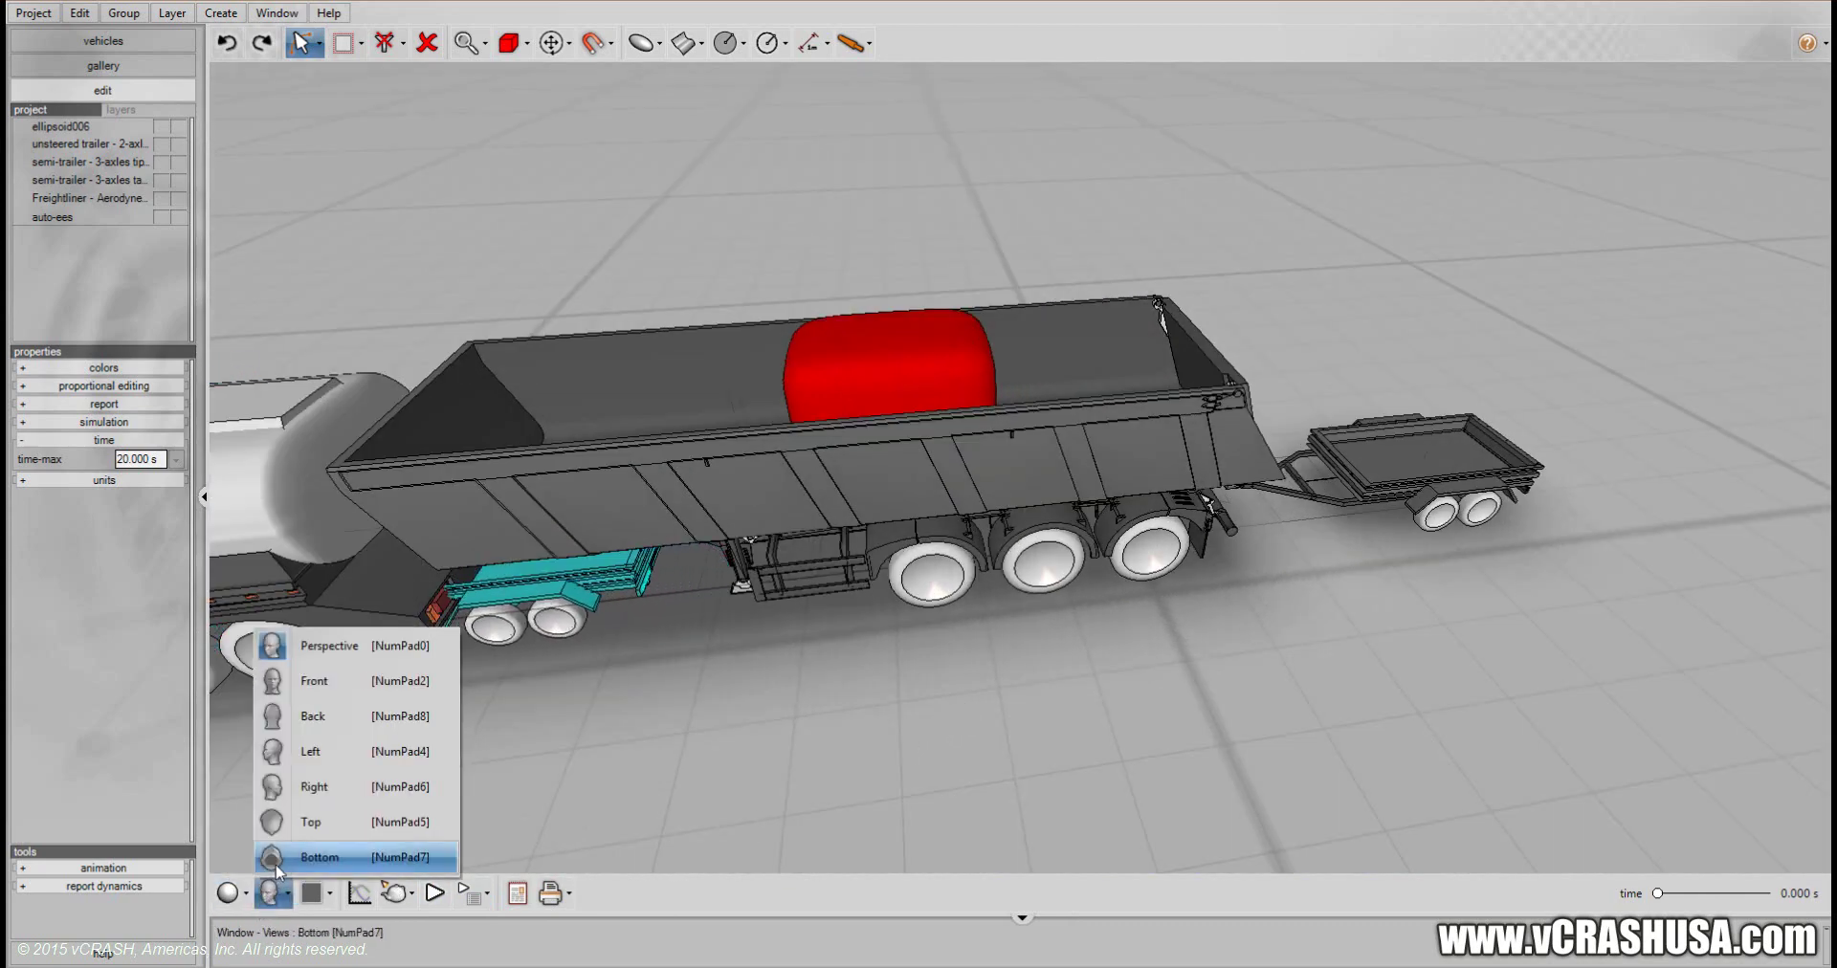
pyautogui.click(434, 892)
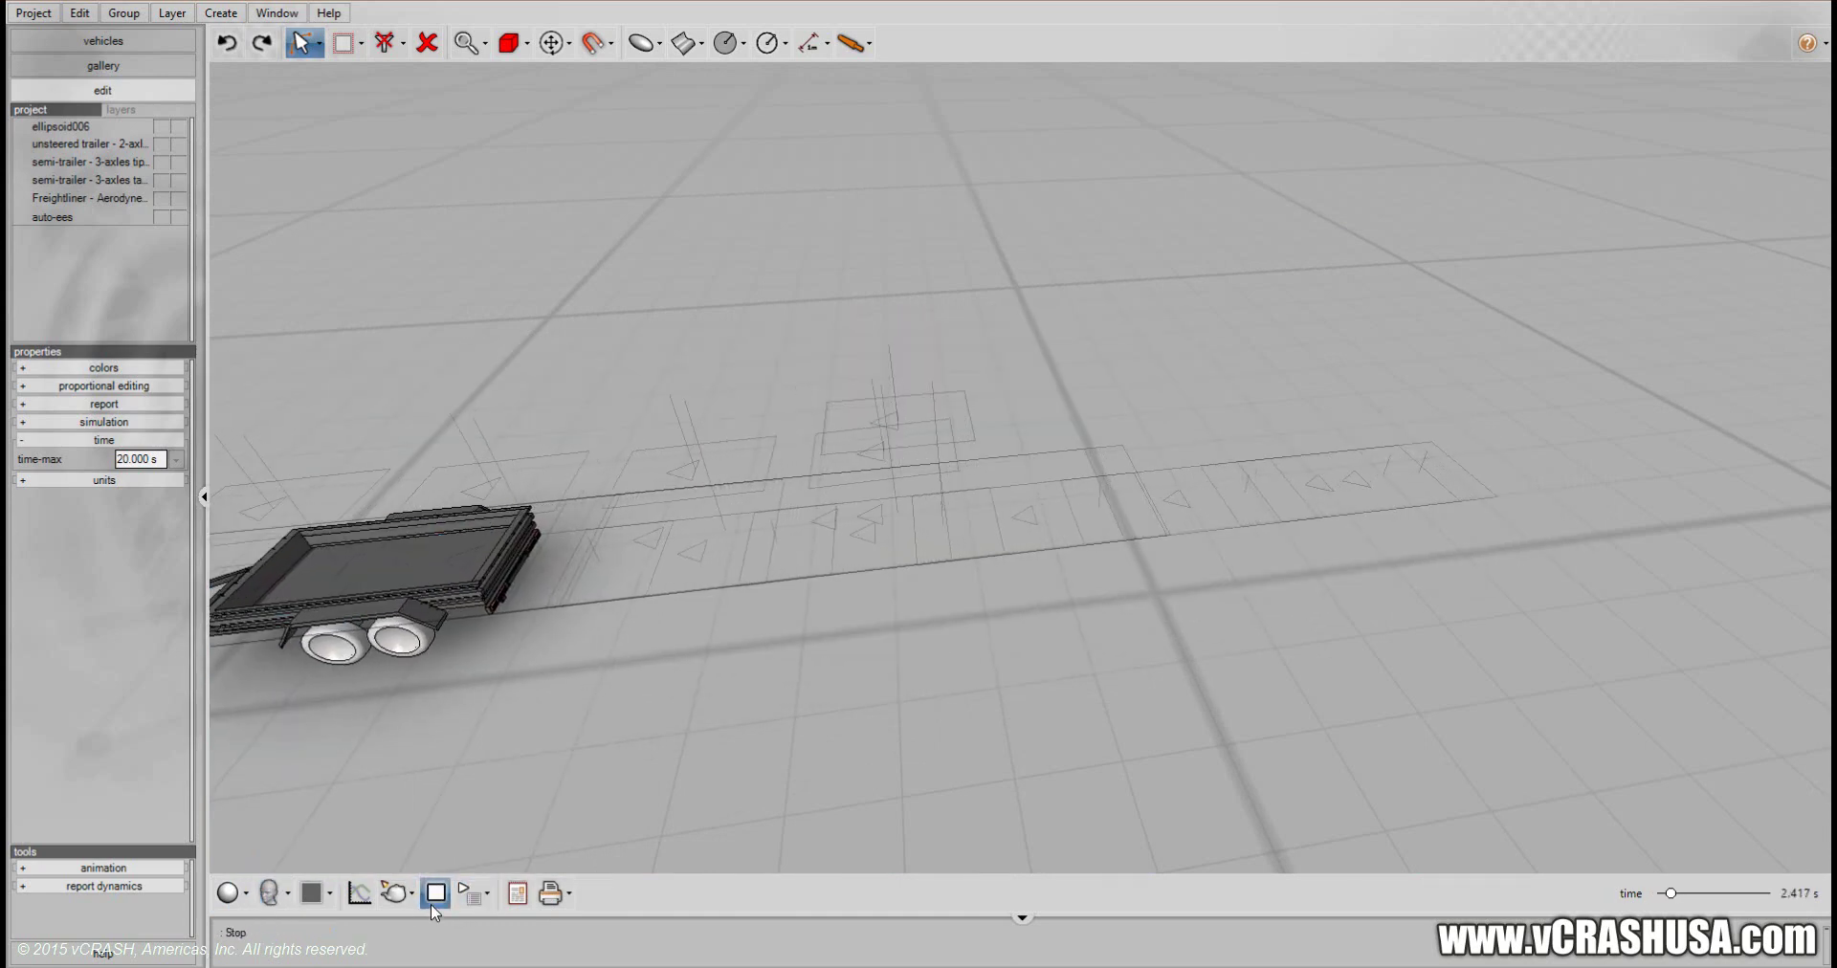
pyautogui.click(435, 892)
pyautogui.moveTo(682, 771); pyautogui.dragTo(528, 131, button='middle')
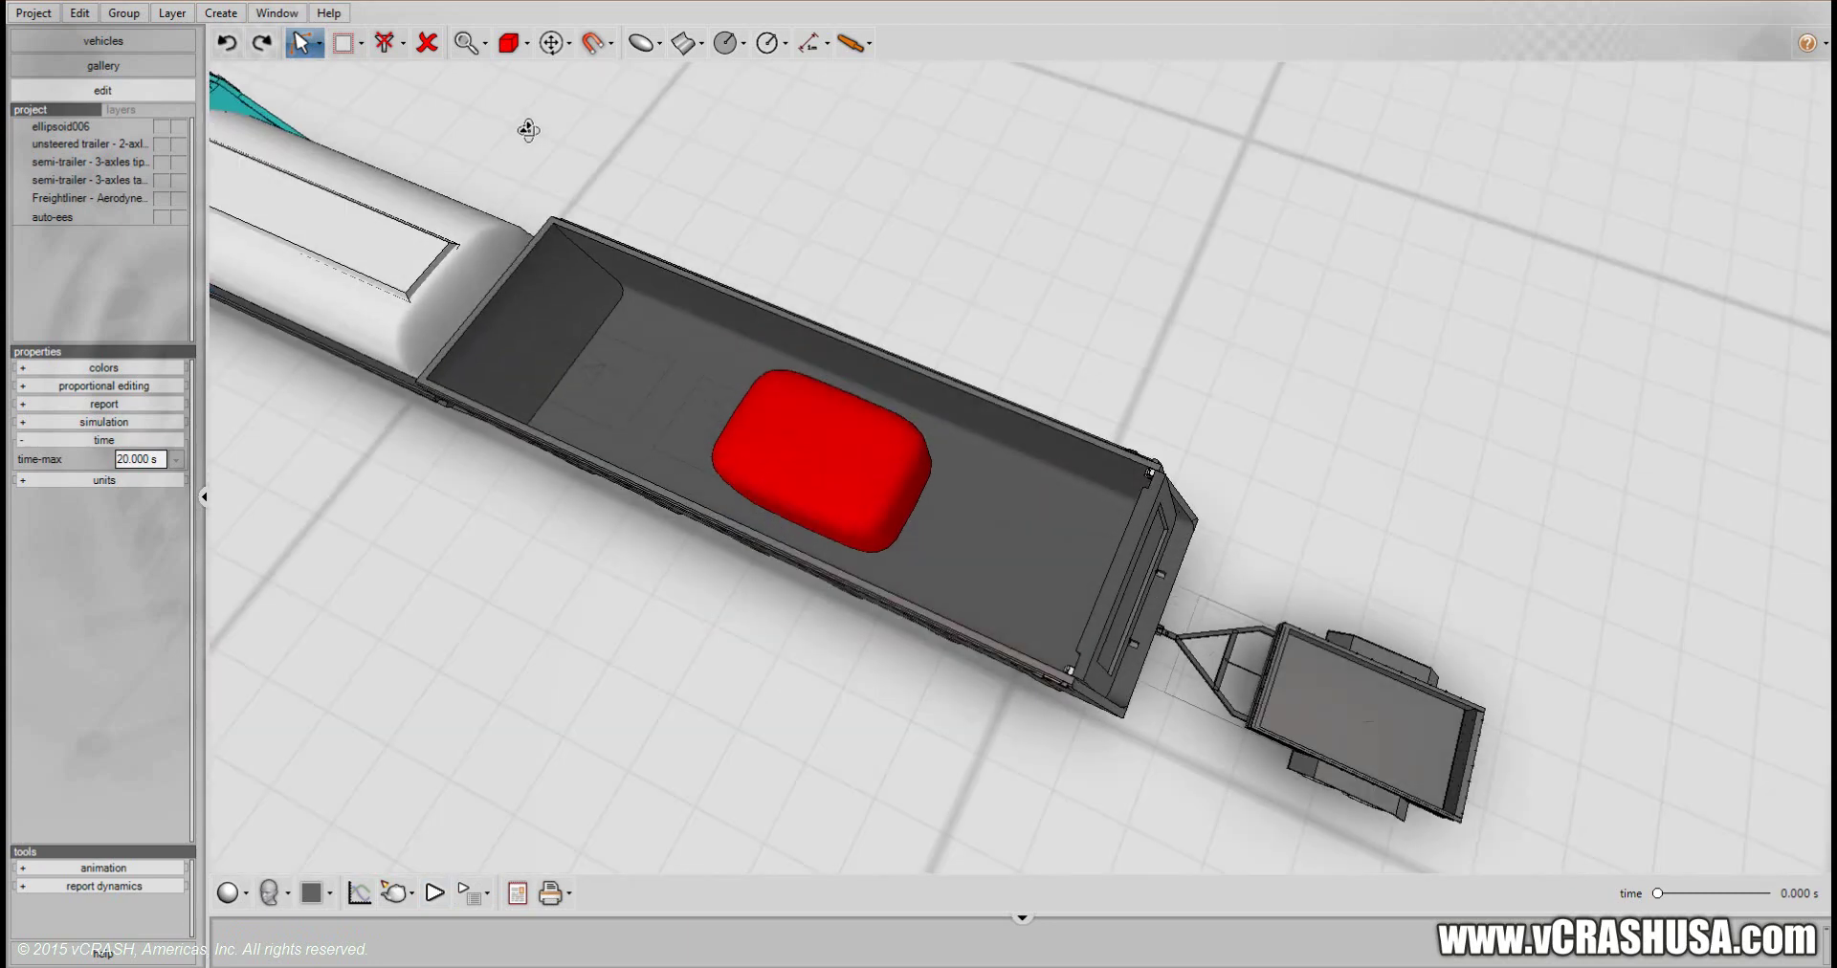
# Select the red ellipsoid and set both its x radius and y radius to 2 ft
pyautogui.click(834, 472)
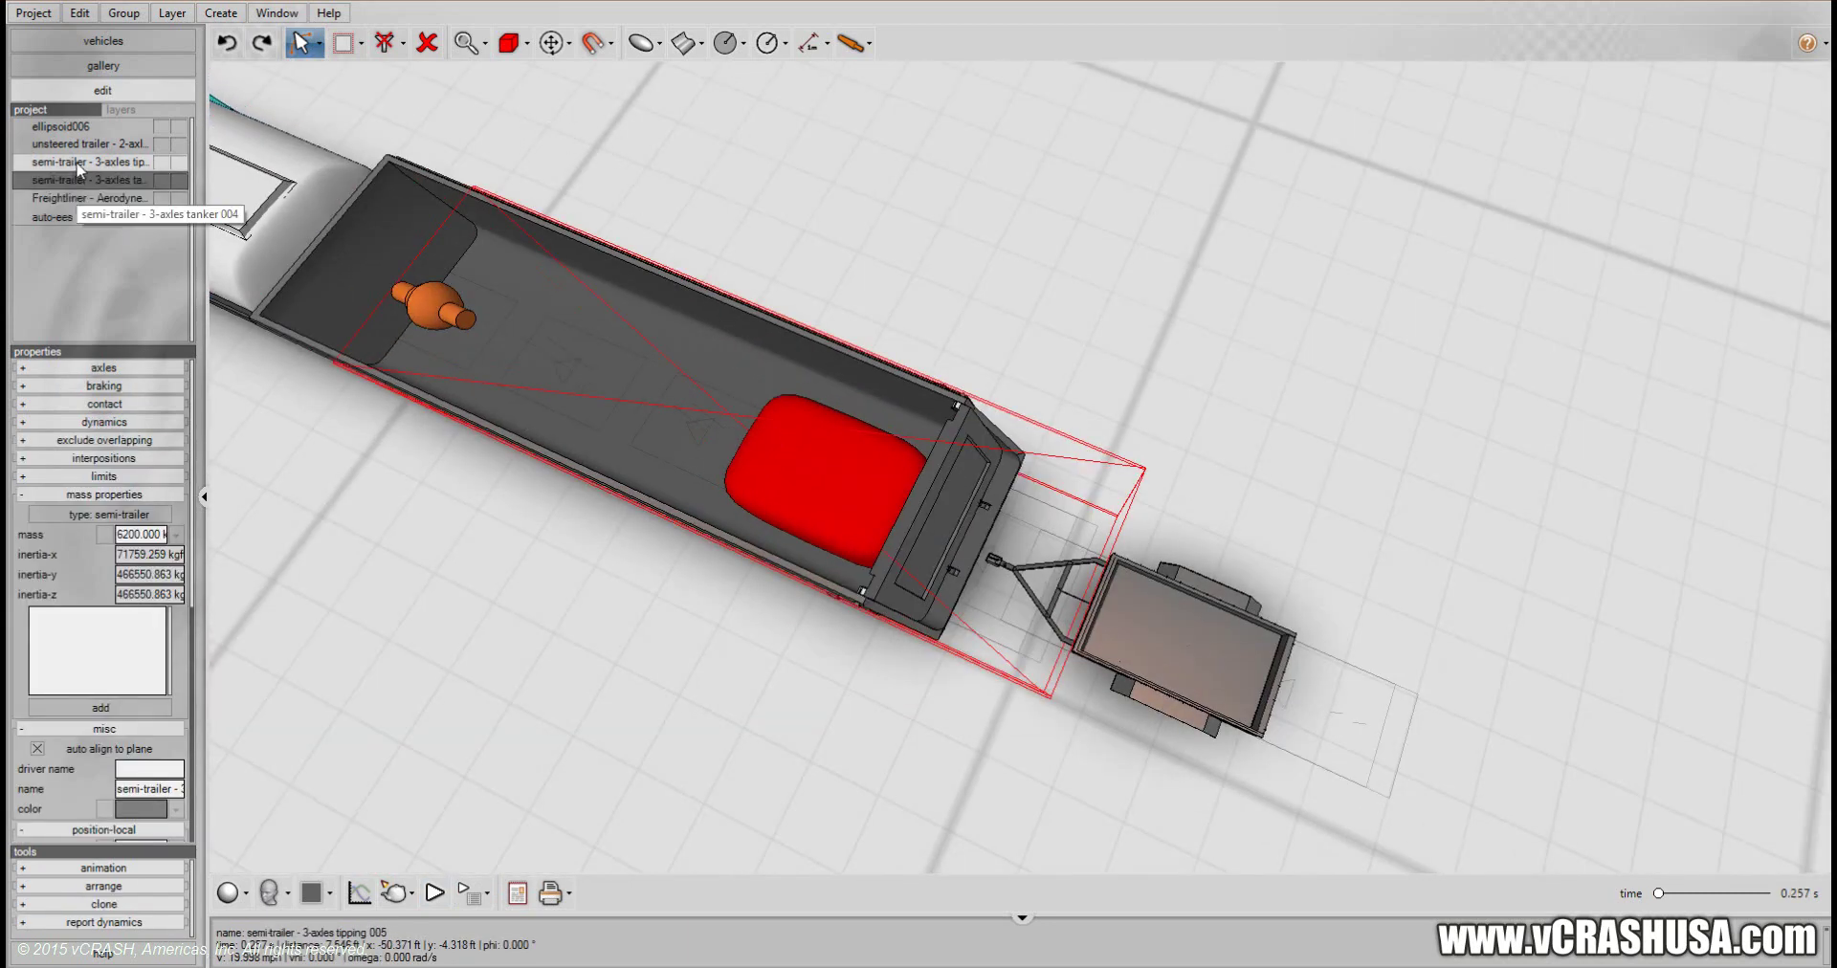
pyautogui.click(85, 129)
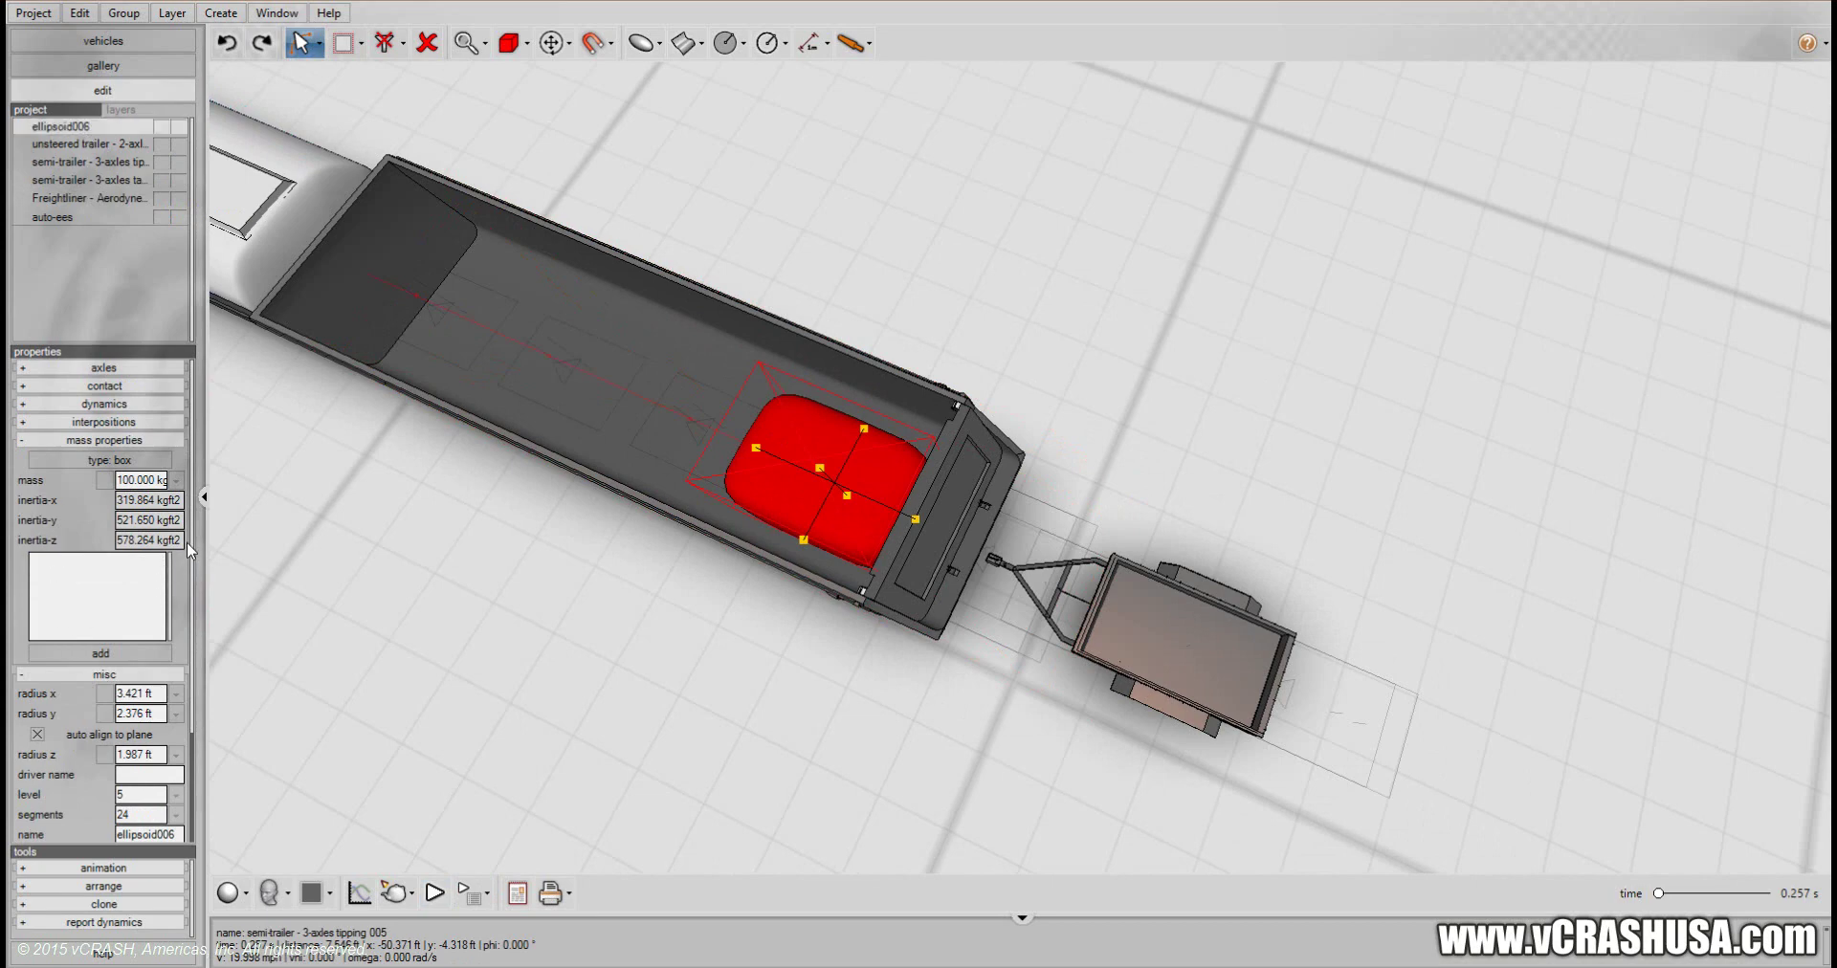
pyautogui.moveTo(191, 542); pyautogui.dragTo(191, 587)
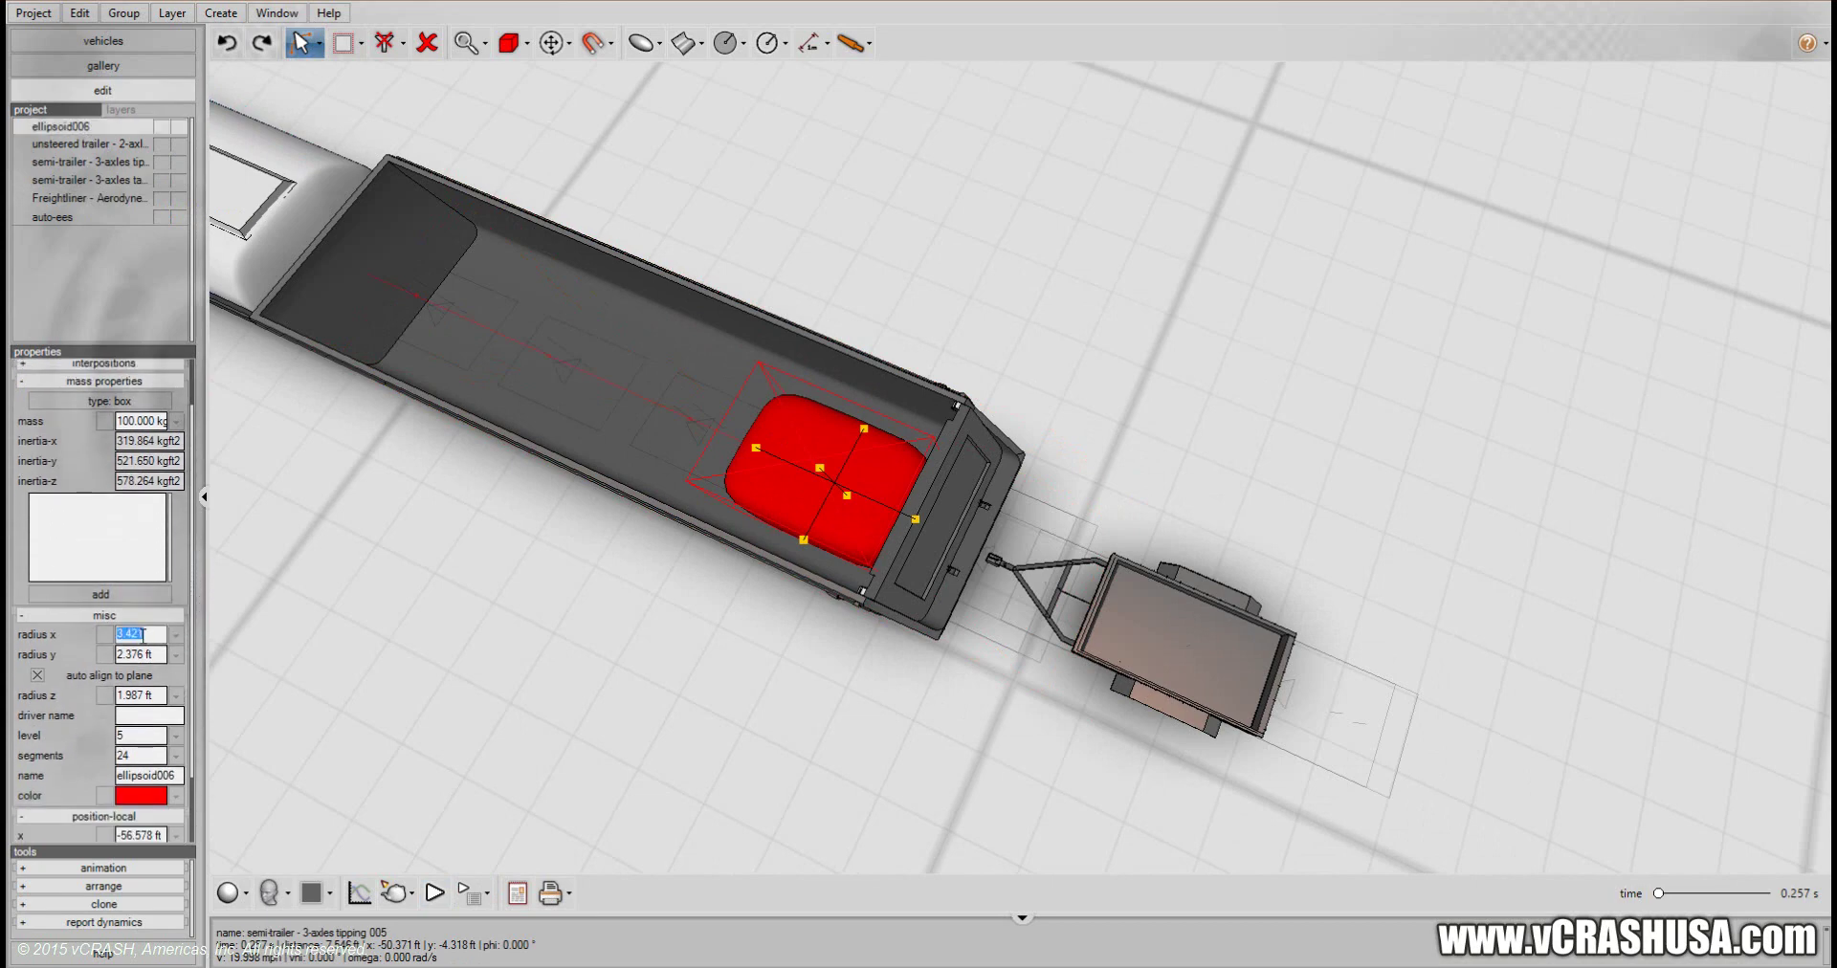
pyautogui.write('2')
pyautogui.press('Return')
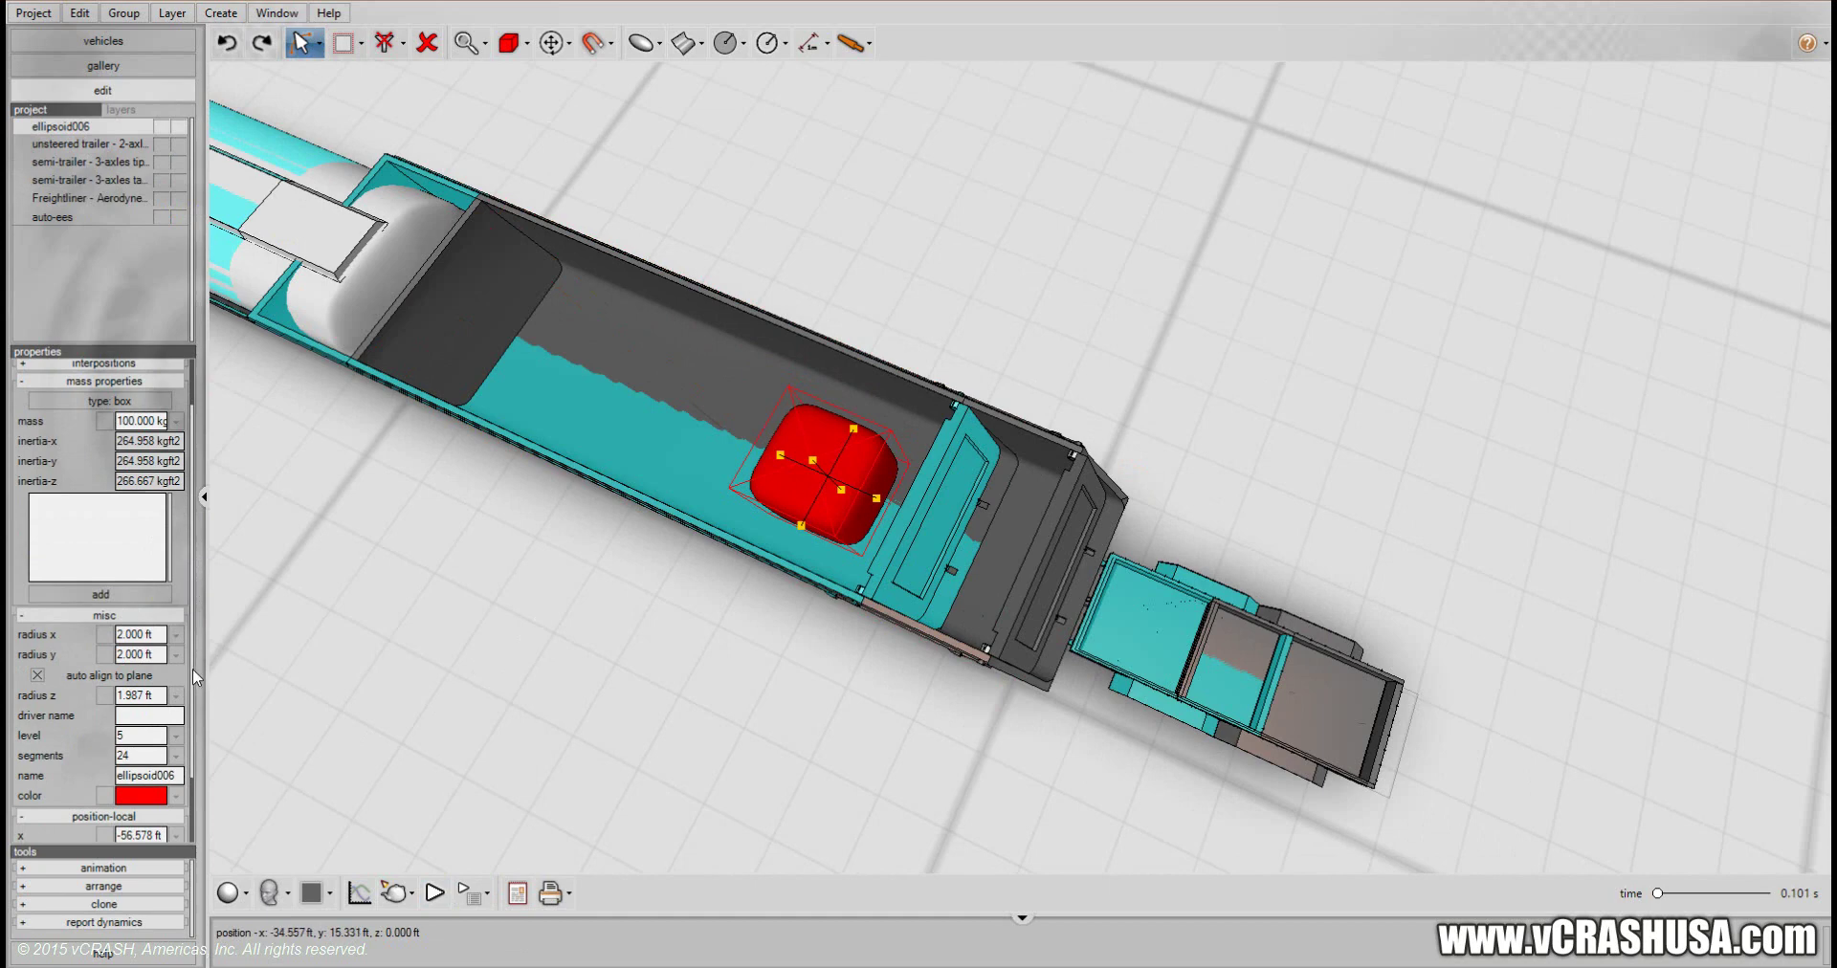
# Reposition the ellipsoid in the tipping trailer's bed at about -57.690 ft local x and -3.002 ft local y
pyautogui.moveTo(189, 719); pyautogui.dragTo(196, 780)
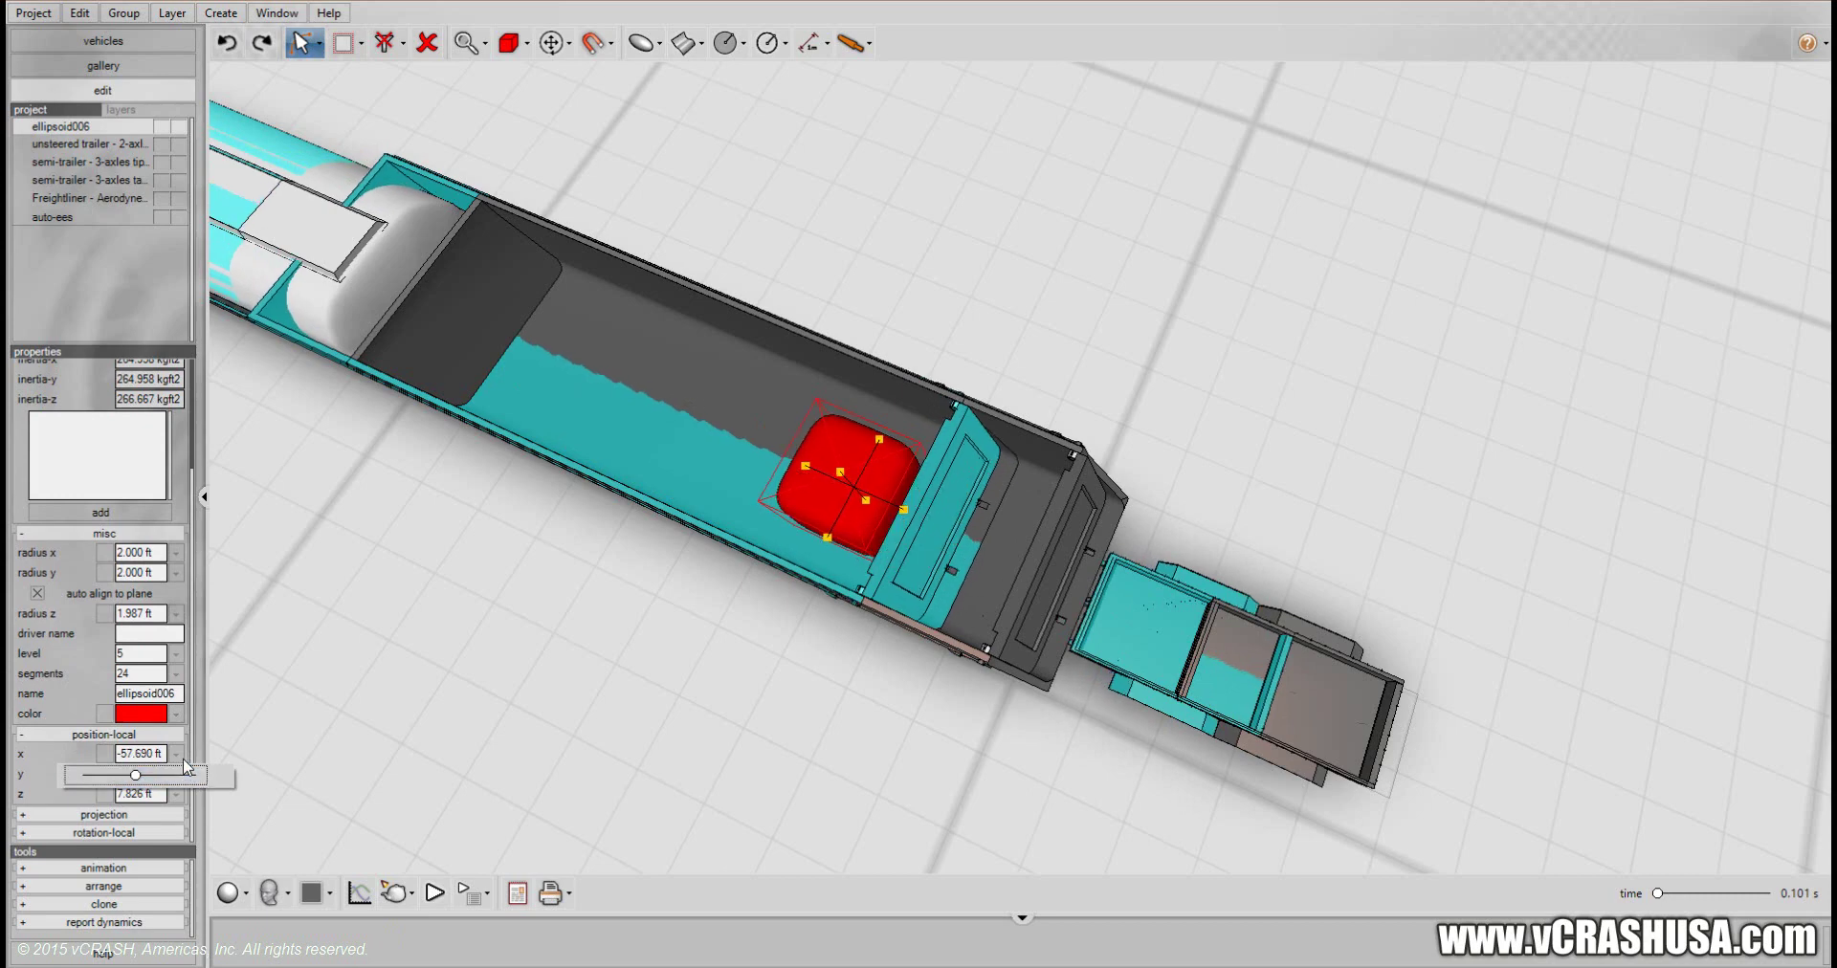
pyautogui.click(234, 762)
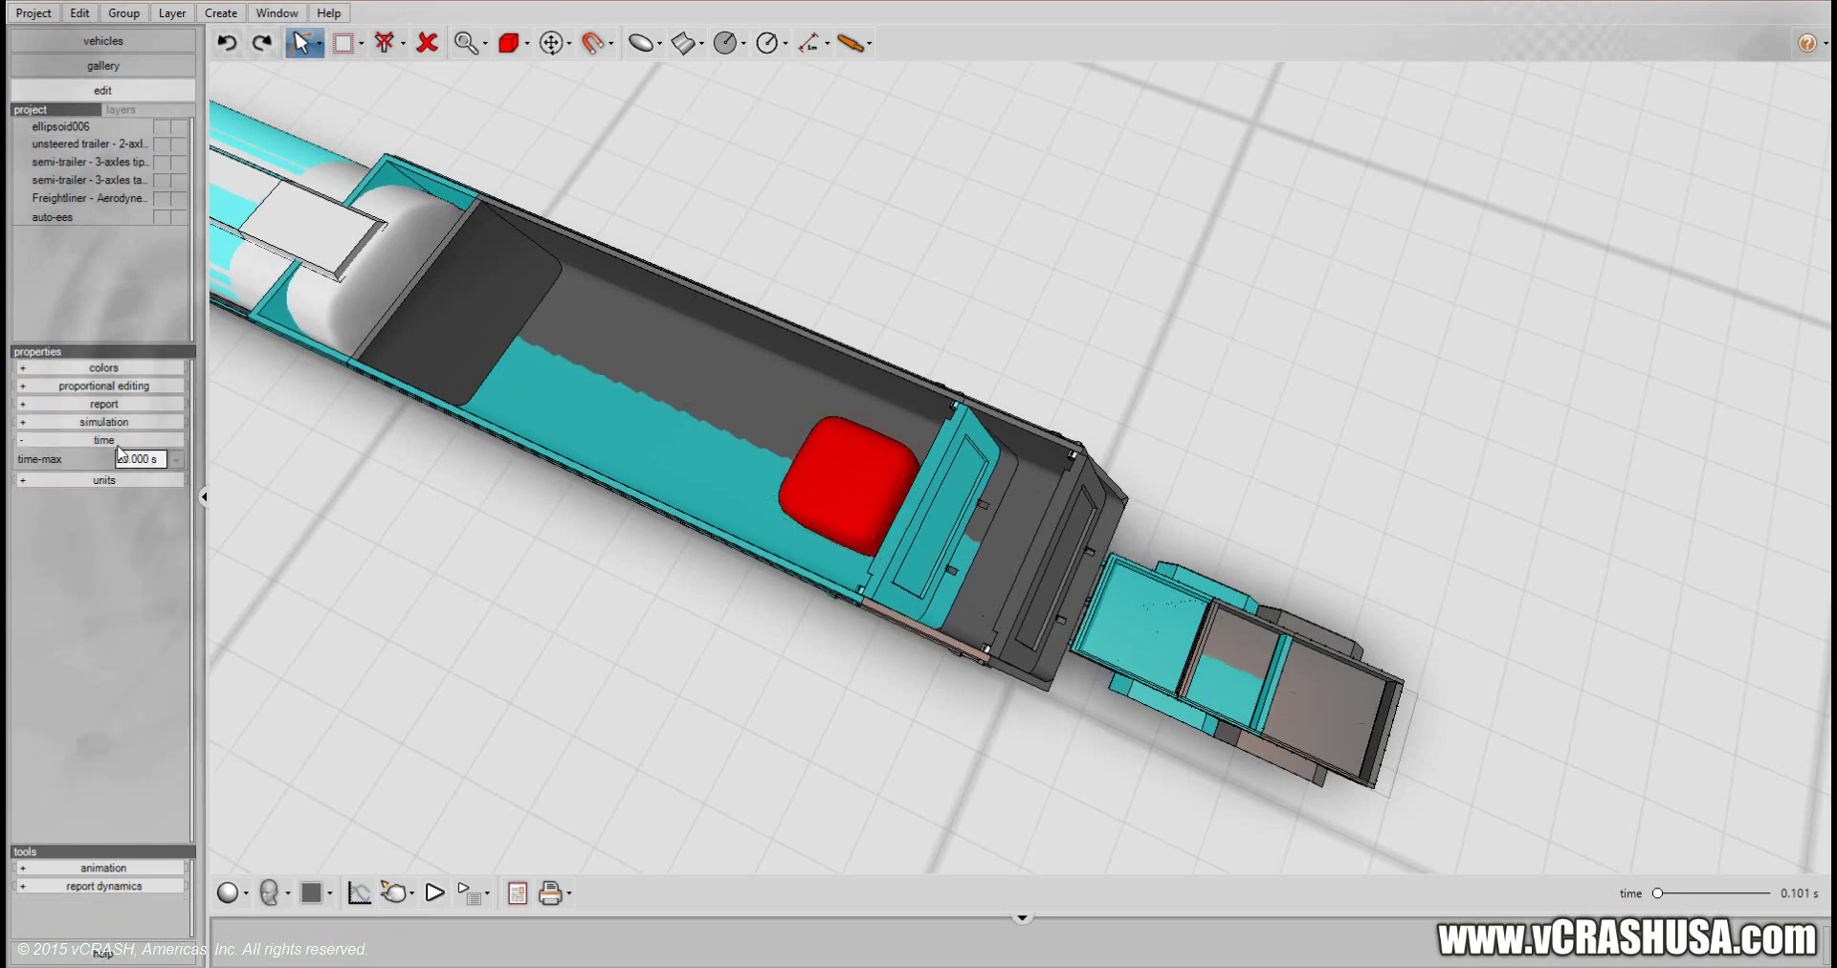
pyautogui.click(77, 127)
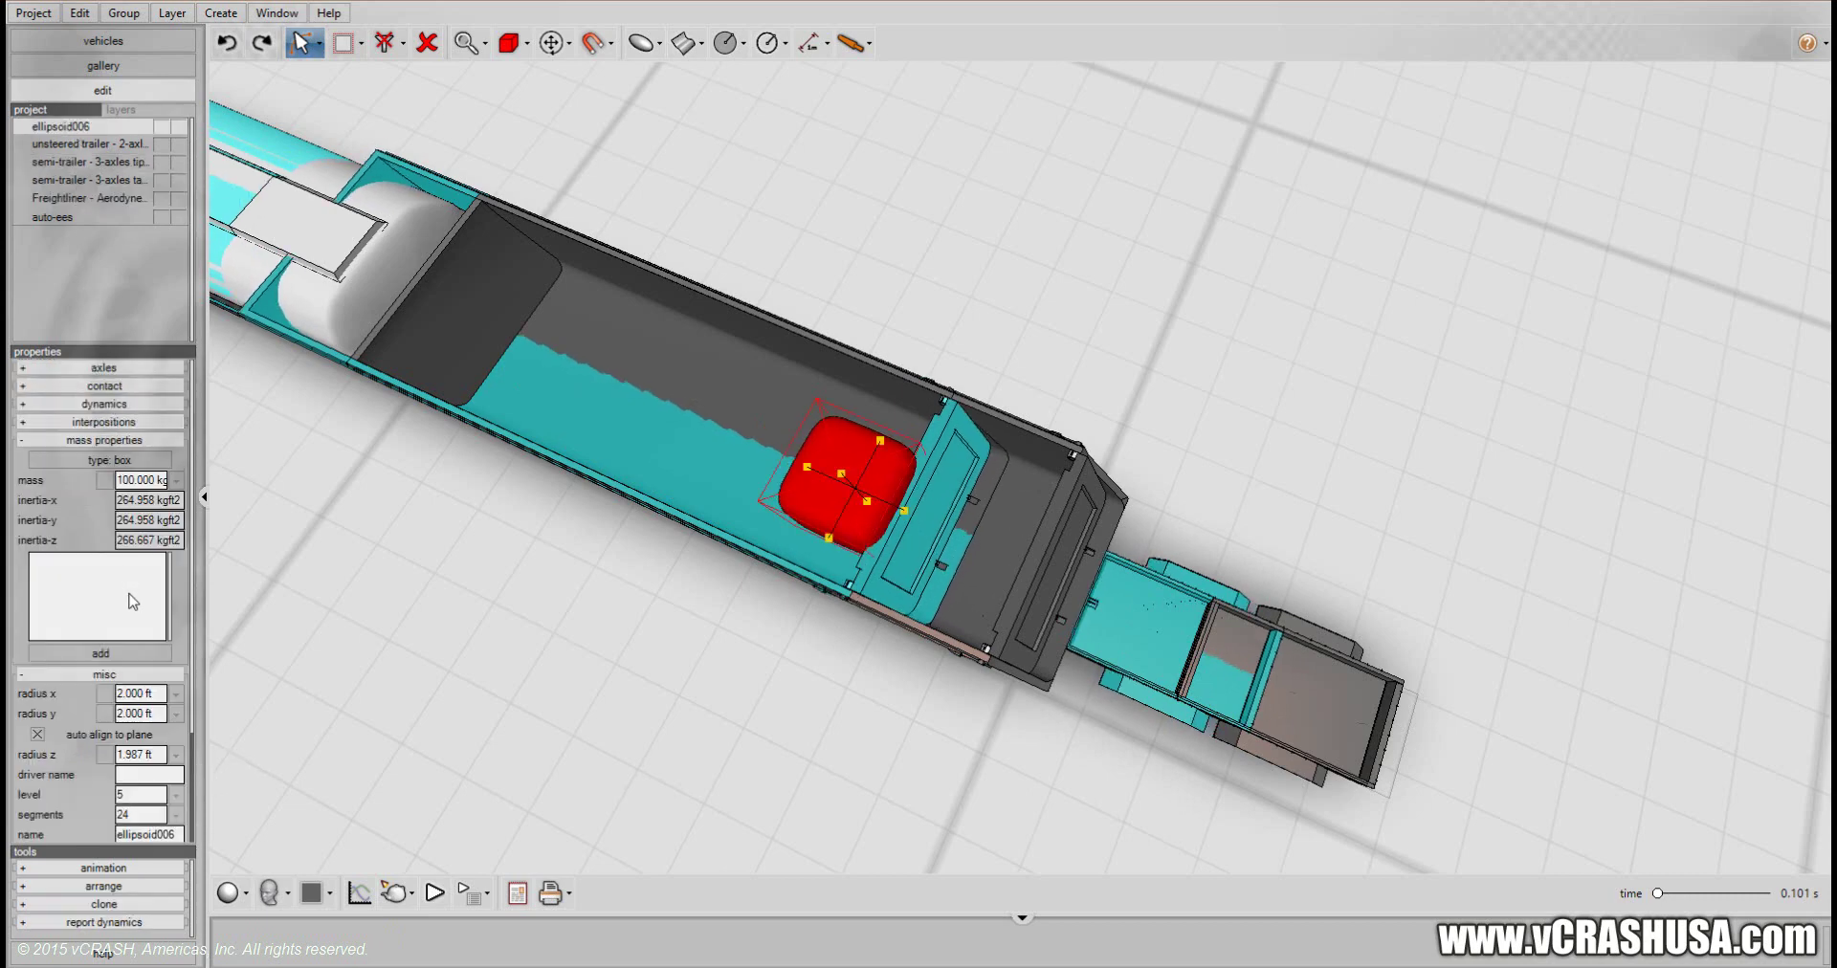
pyautogui.scroll(-5, 184, 712)
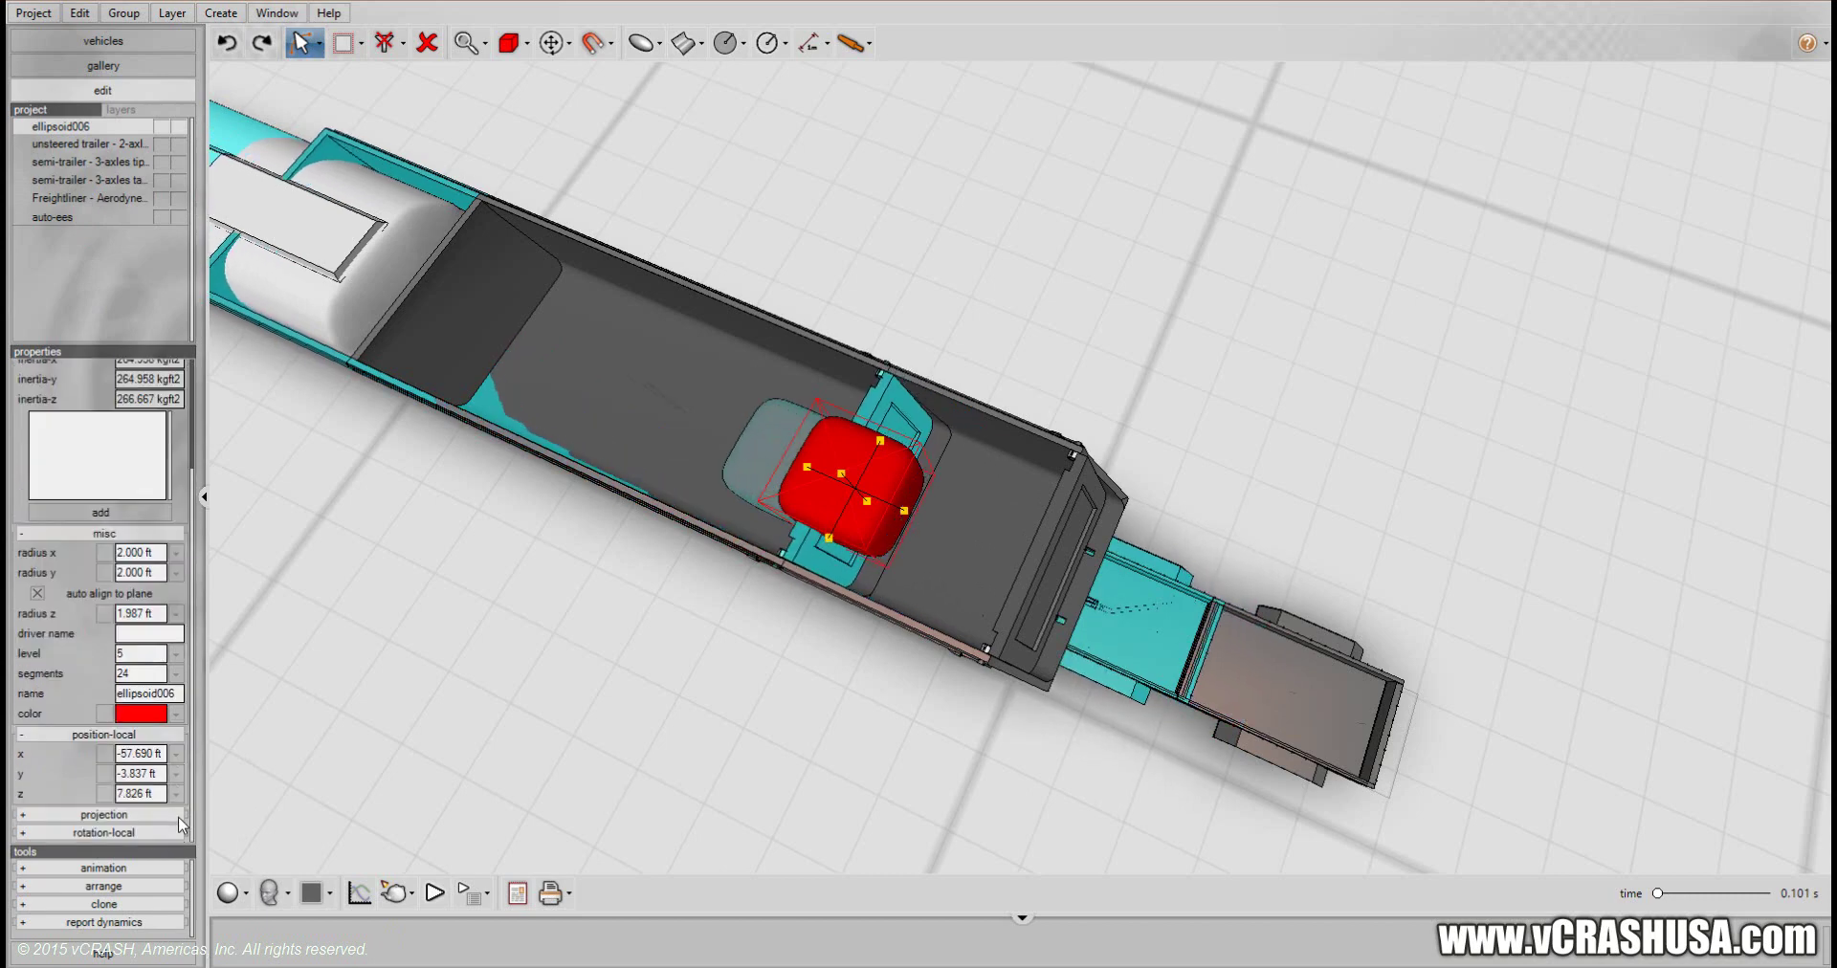
pyautogui.moveTo(177, 775); pyautogui.dragTo(142, 800)
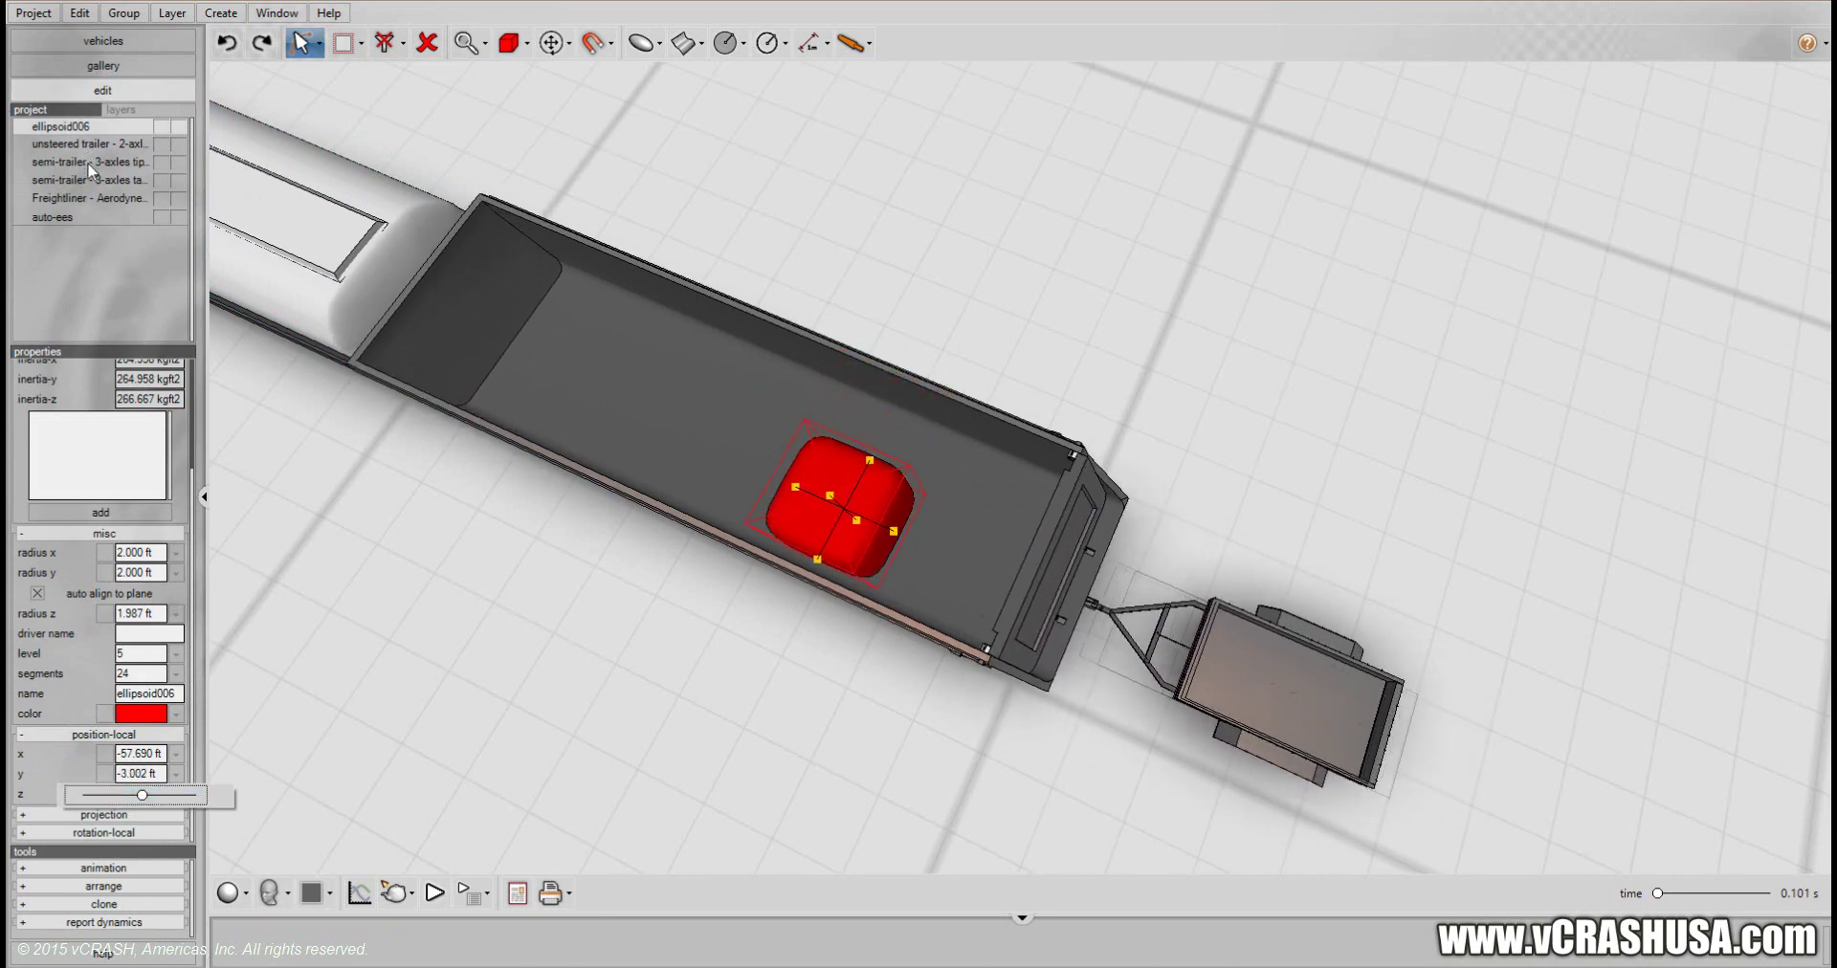
# Set the Freightliner truck's initial velocity to 30 mph
pyautogui.click(87, 200)
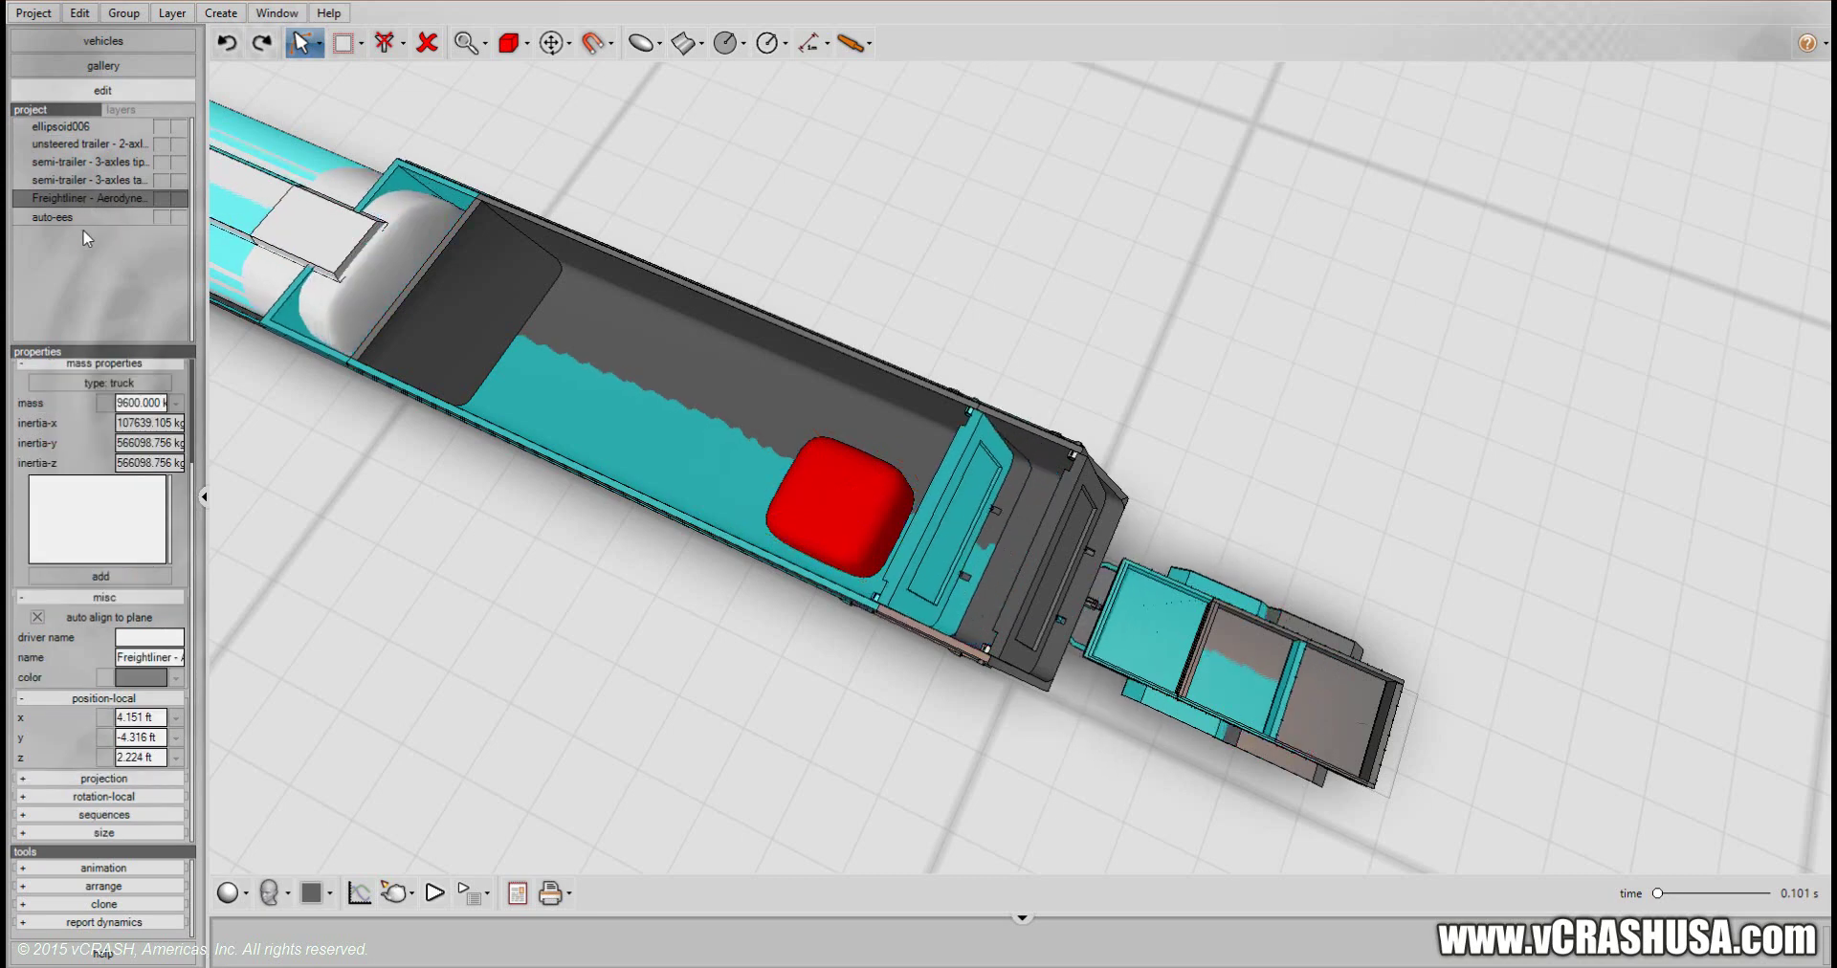
pyautogui.scroll(3, 153, 479)
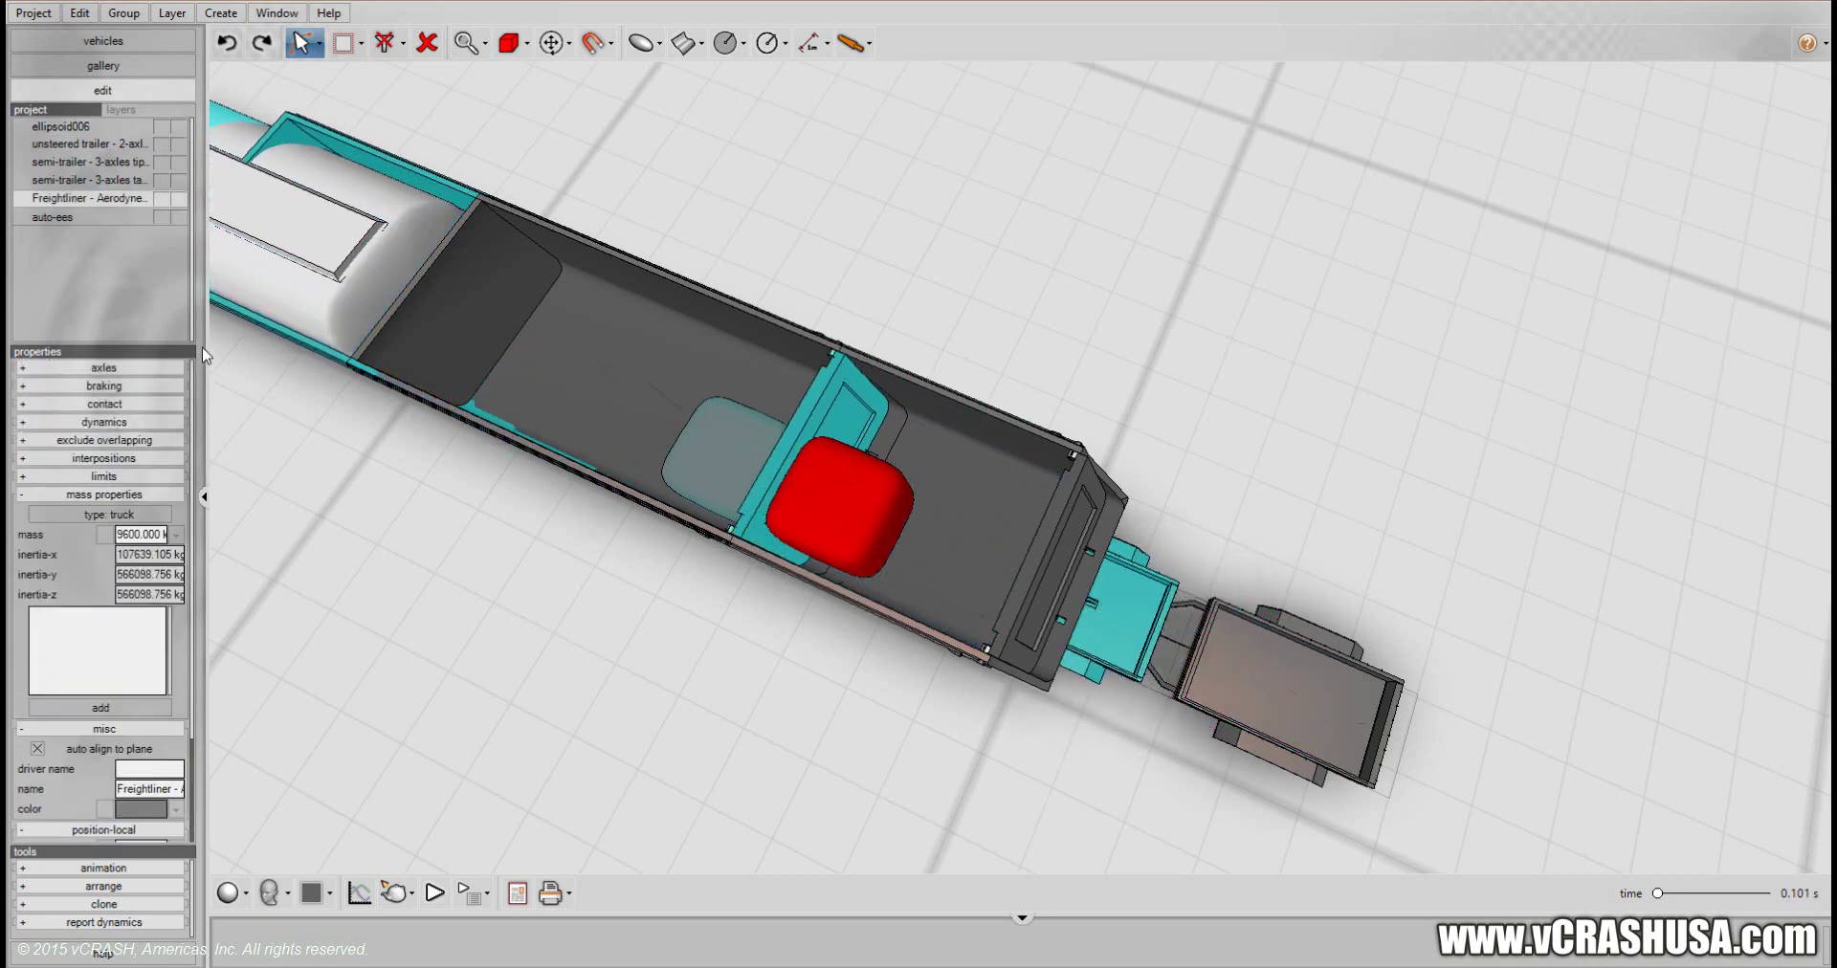
pyautogui.scroll(-3, 203, 359)
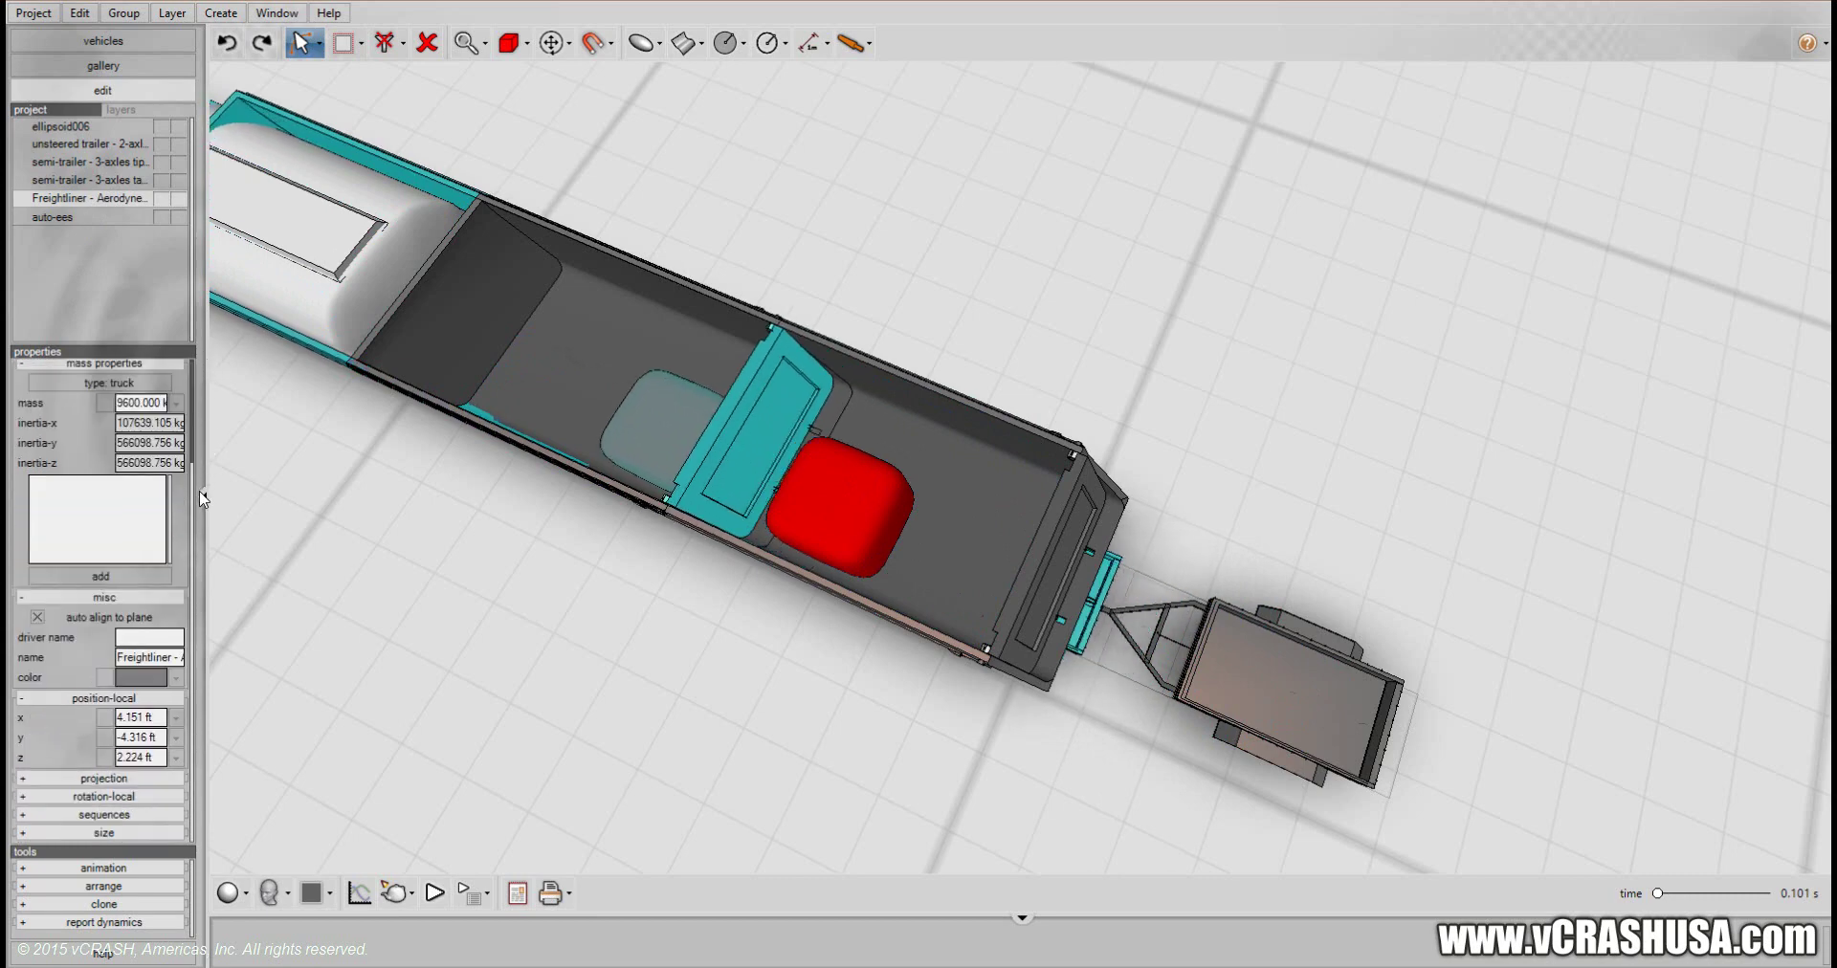
pyautogui.scroll(3, 203, 479)
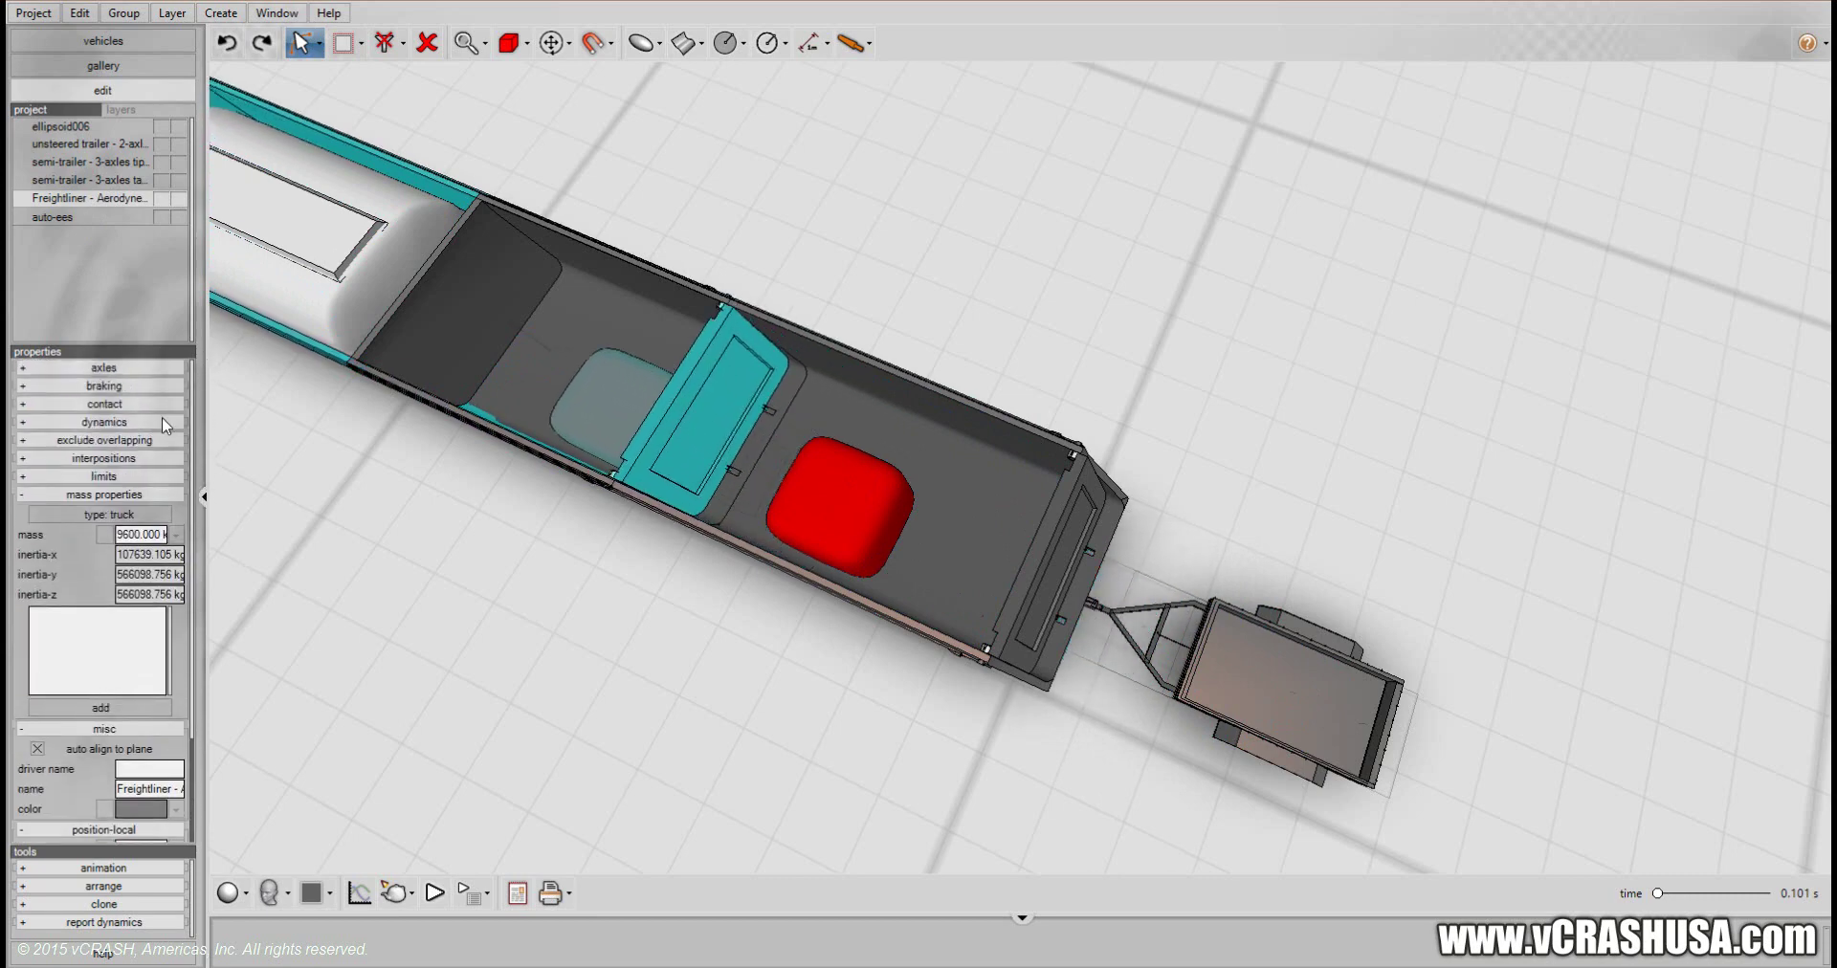
pyautogui.click(166, 422)
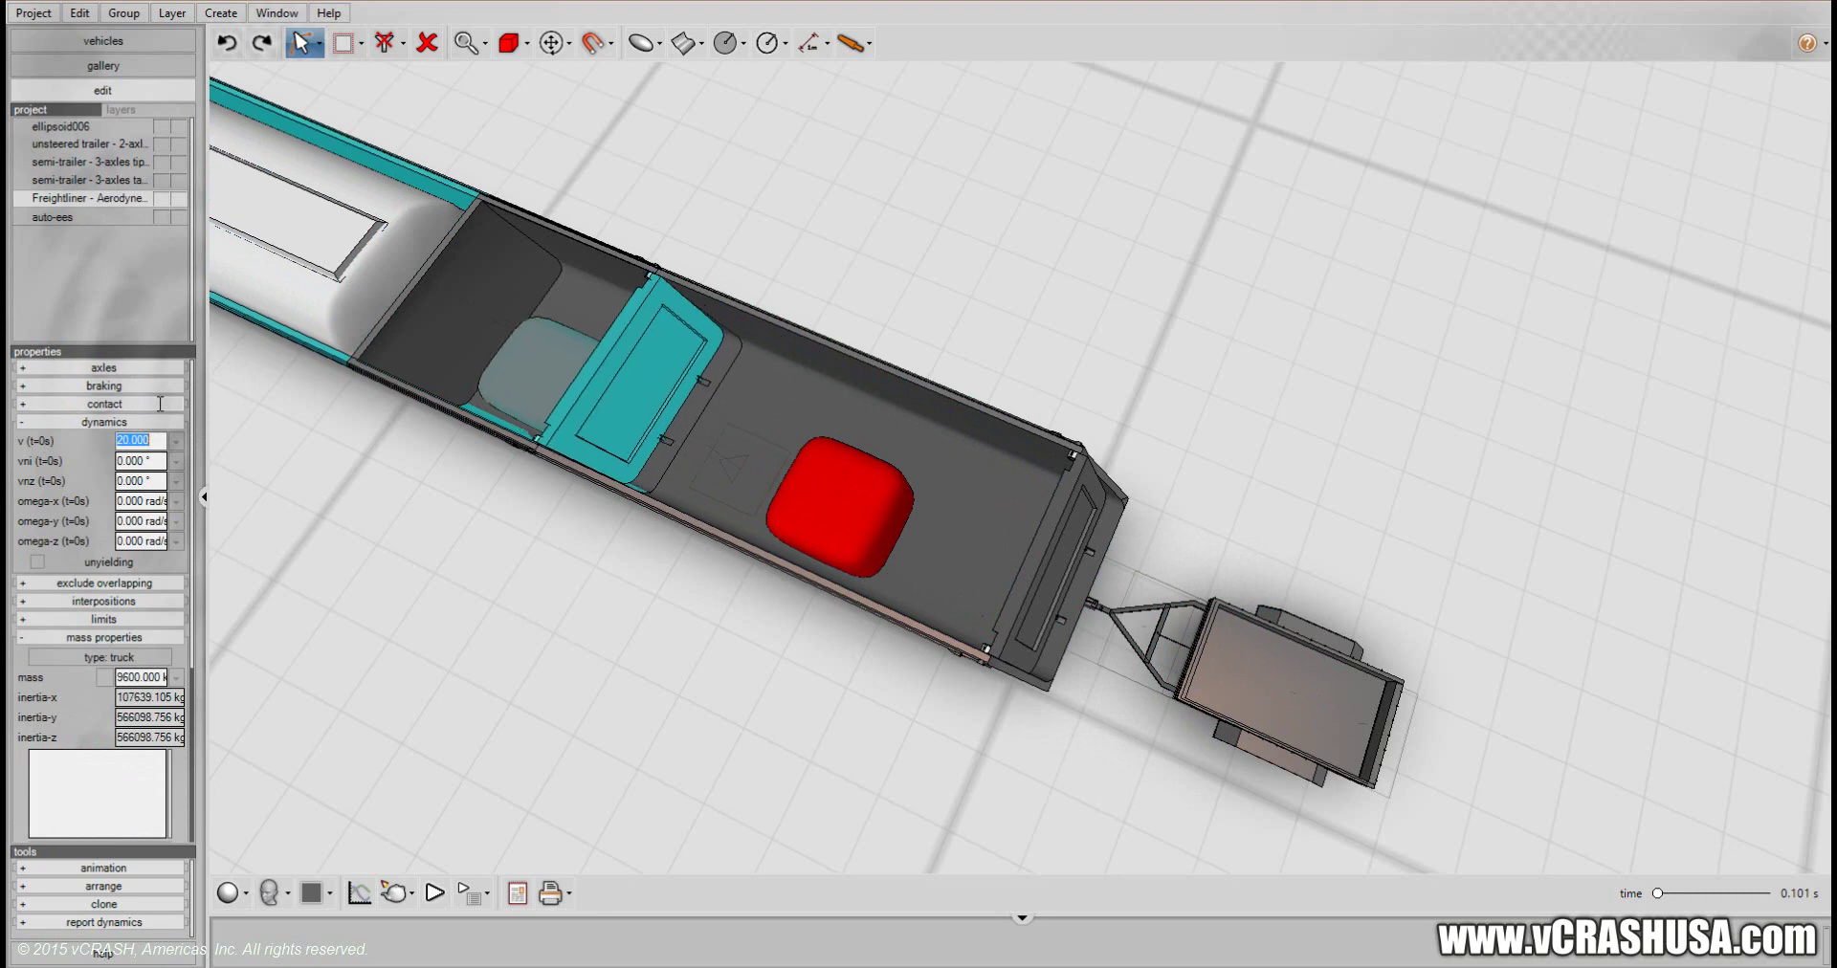
pyautogui.write('30')
pyautogui.press('Return')
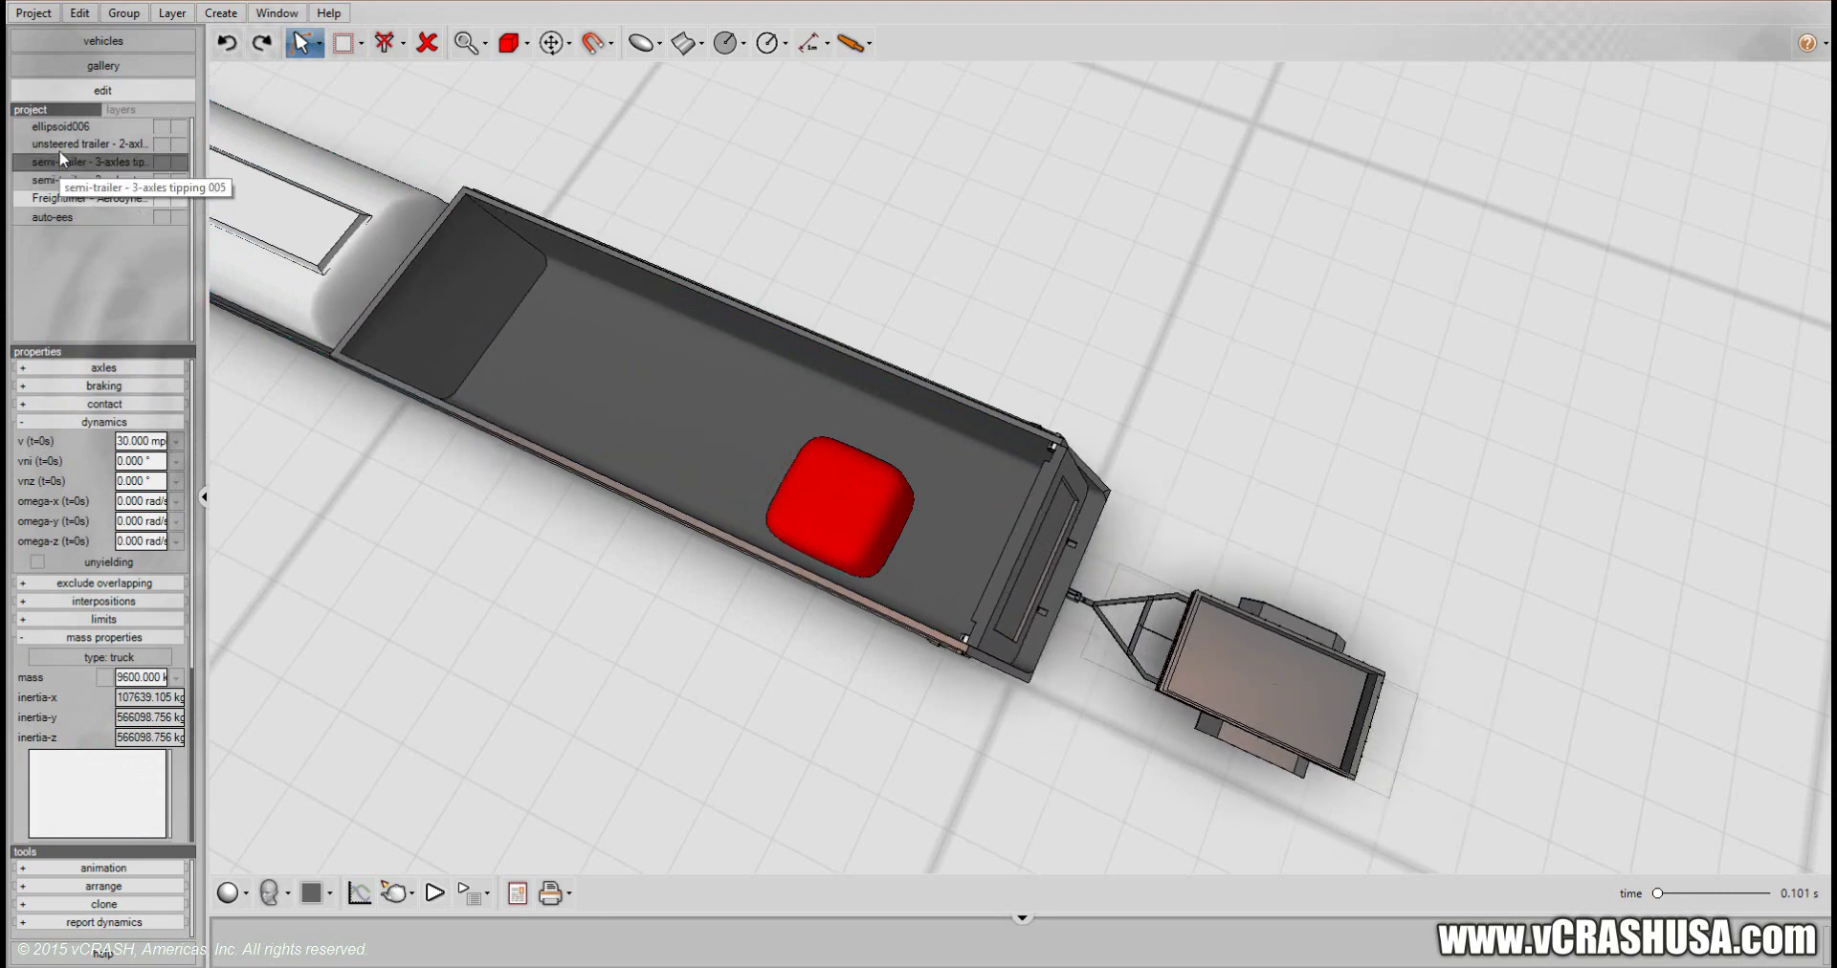
# Give the ellipsoid cargo an initial velocity of 30 mph
pyautogui.click(59, 127)
pyautogui.click(128, 422)
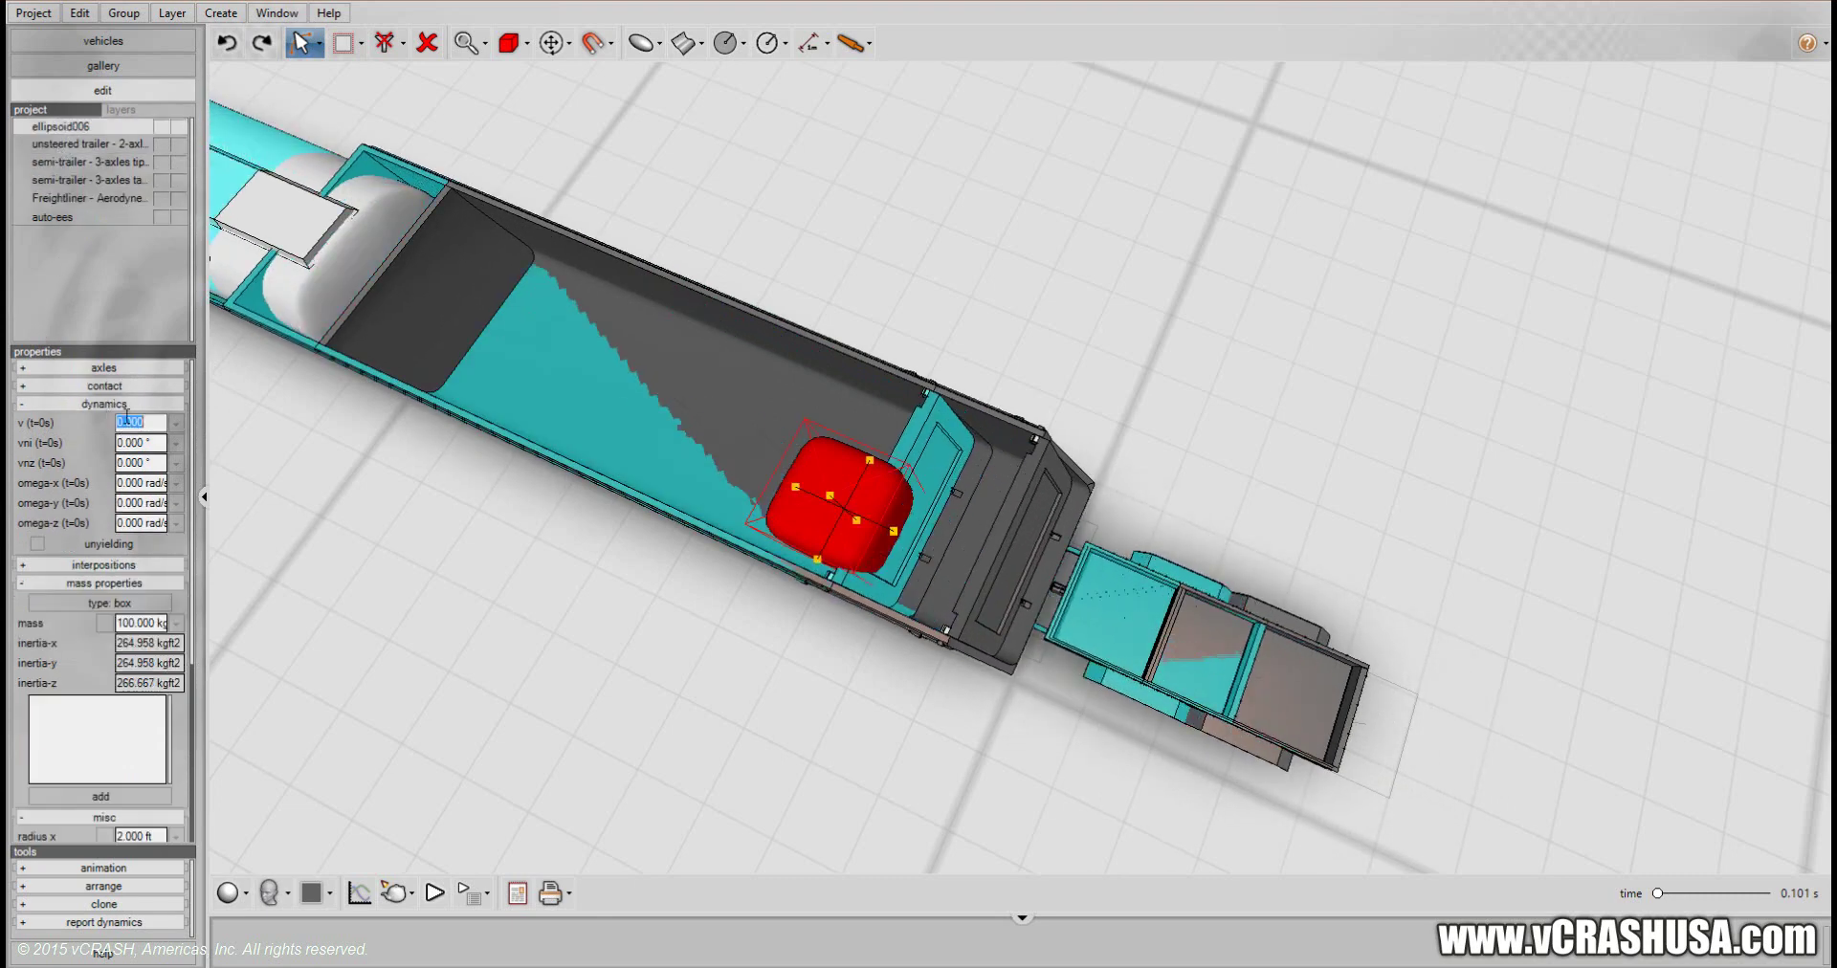
pyautogui.write('30')
pyautogui.press('Return')
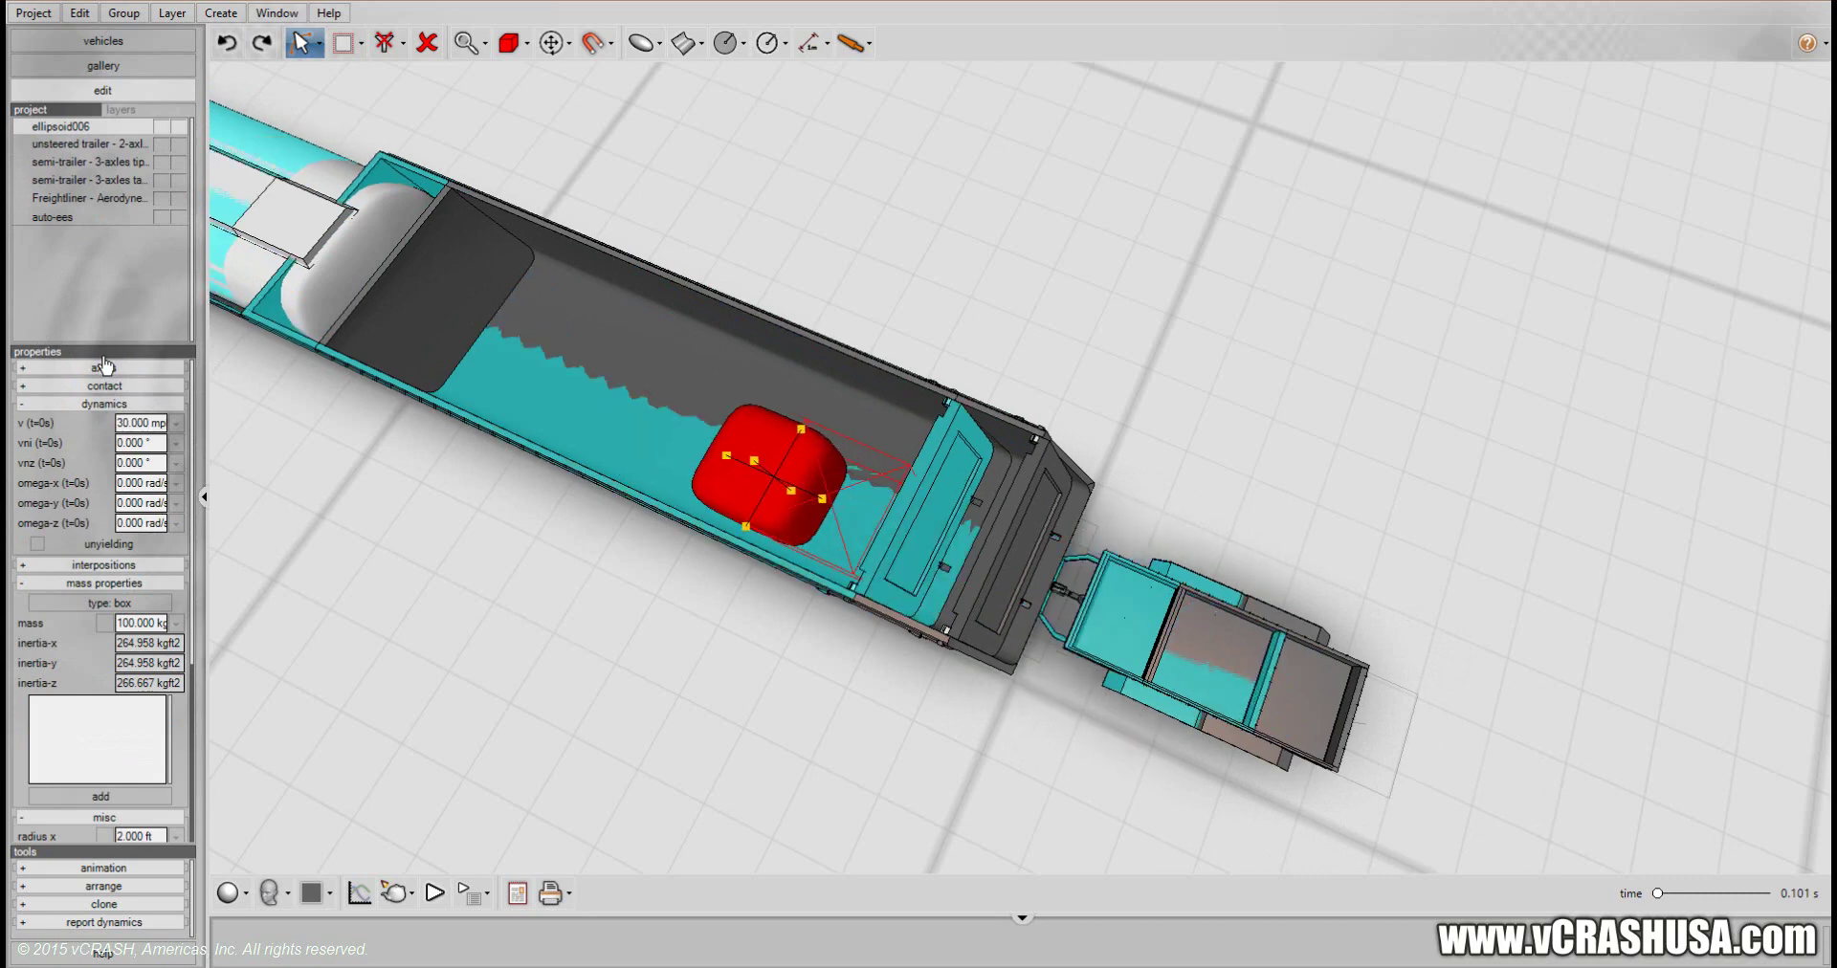
# Deselect the ellipsoid and follow the simulated truck, trailers and cargo from above to examine how the whole combination moves
pyautogui.moveTo(409, 608); pyautogui.dragTo(345, 501)
pyautogui.scroll(-2, 344, 502)
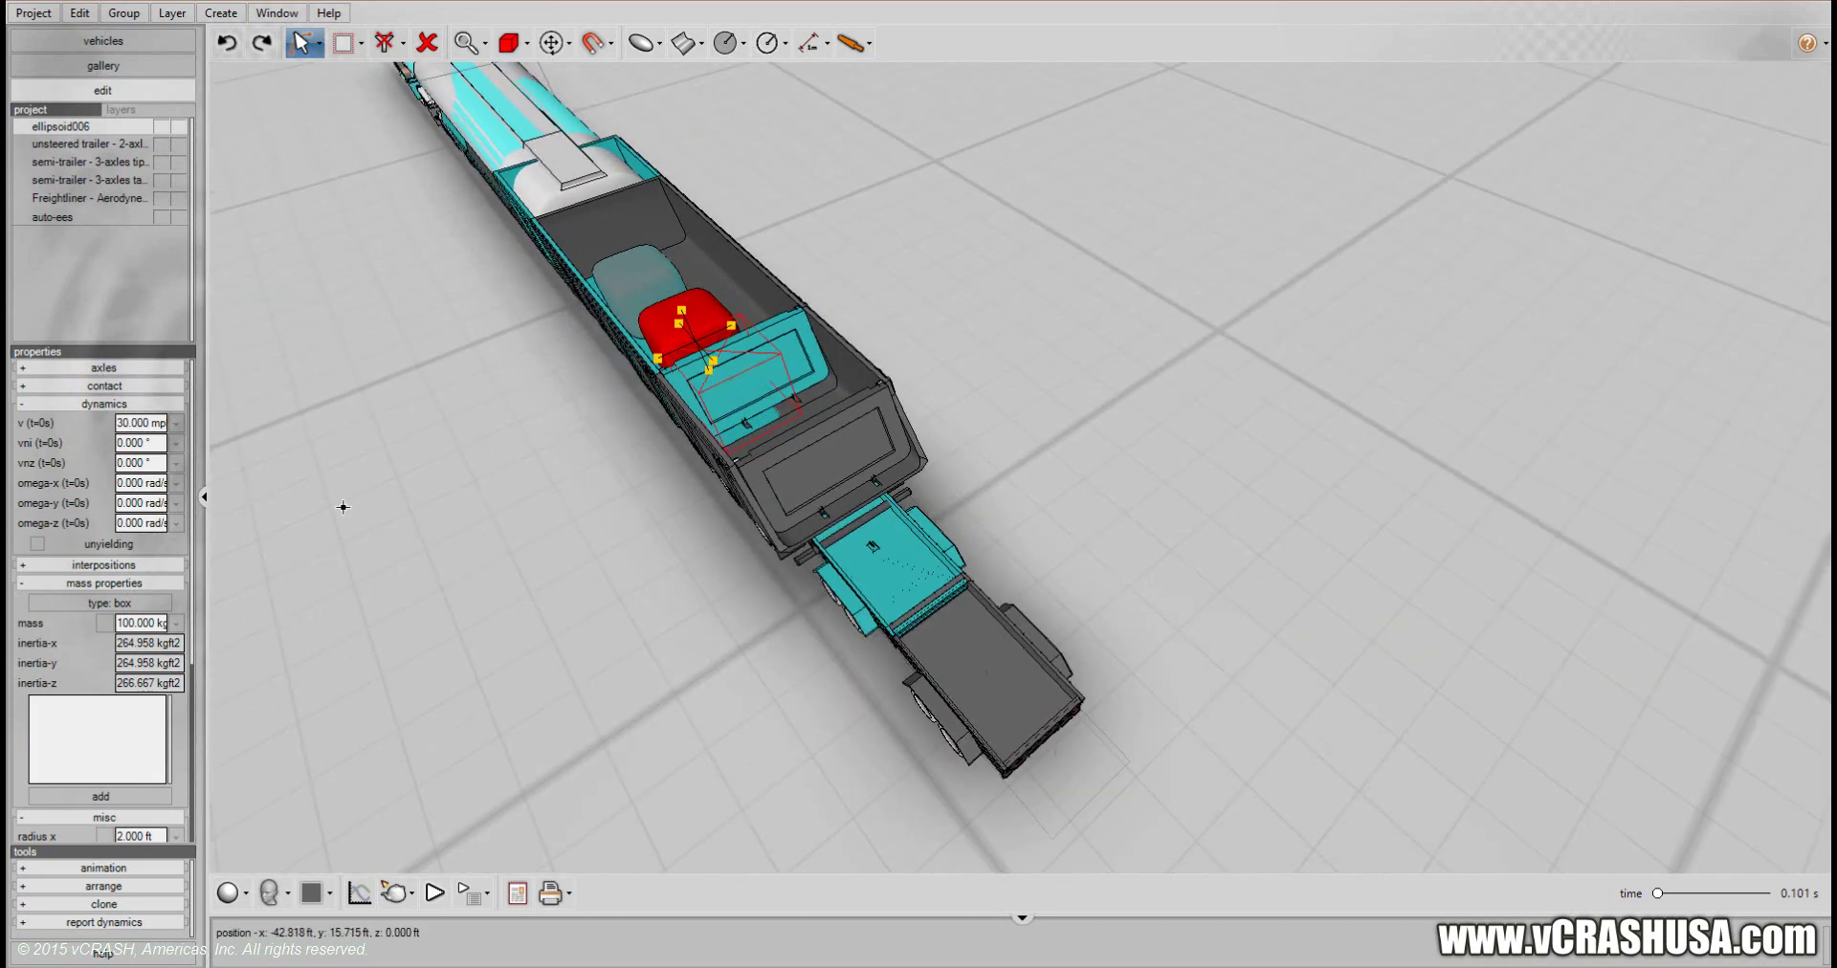
pyautogui.scroll(-3, 300, 508)
pyautogui.moveTo(313, 327); pyautogui.dragTo(920, 701)
pyautogui.moveTo(569, 554)
pyautogui.mouseDown(button='middle')
pyautogui.moveTo(594, 591)
pyautogui.moveTo(580, 575)
pyautogui.mouseUp(button='middle')
pyautogui.scroll(-5, 580, 575)
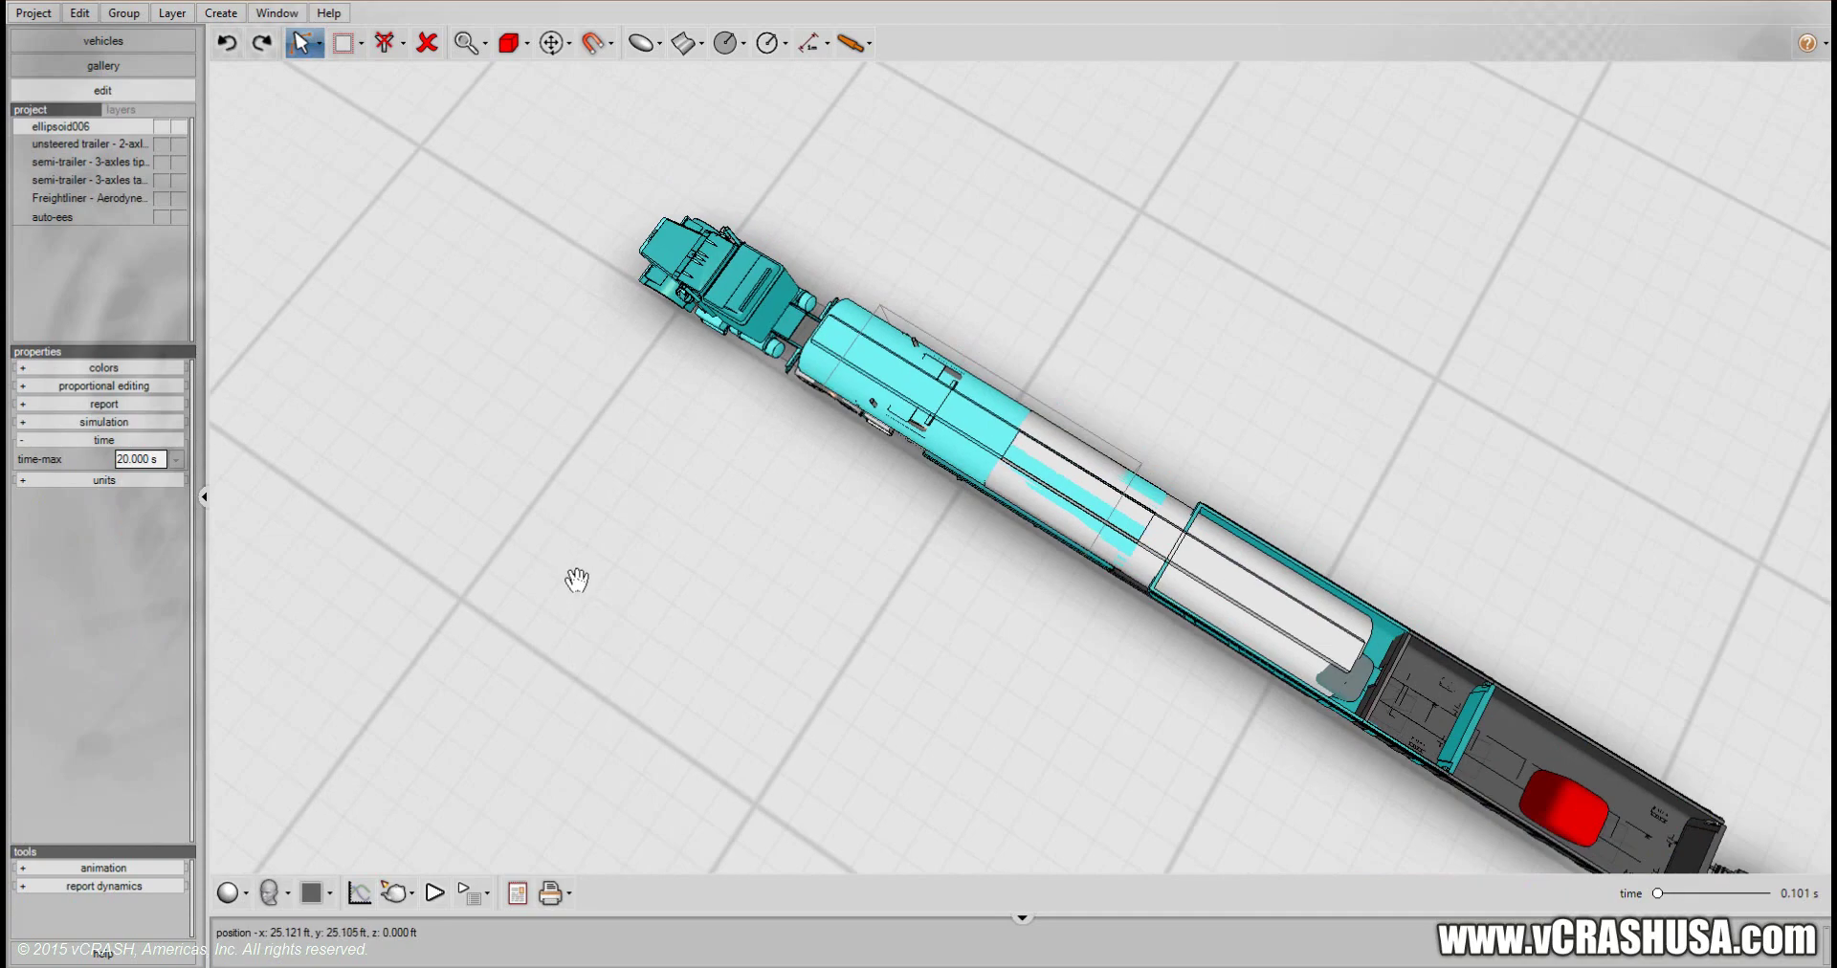
pyautogui.moveTo(702, 592); pyautogui.dragTo(770, 603)
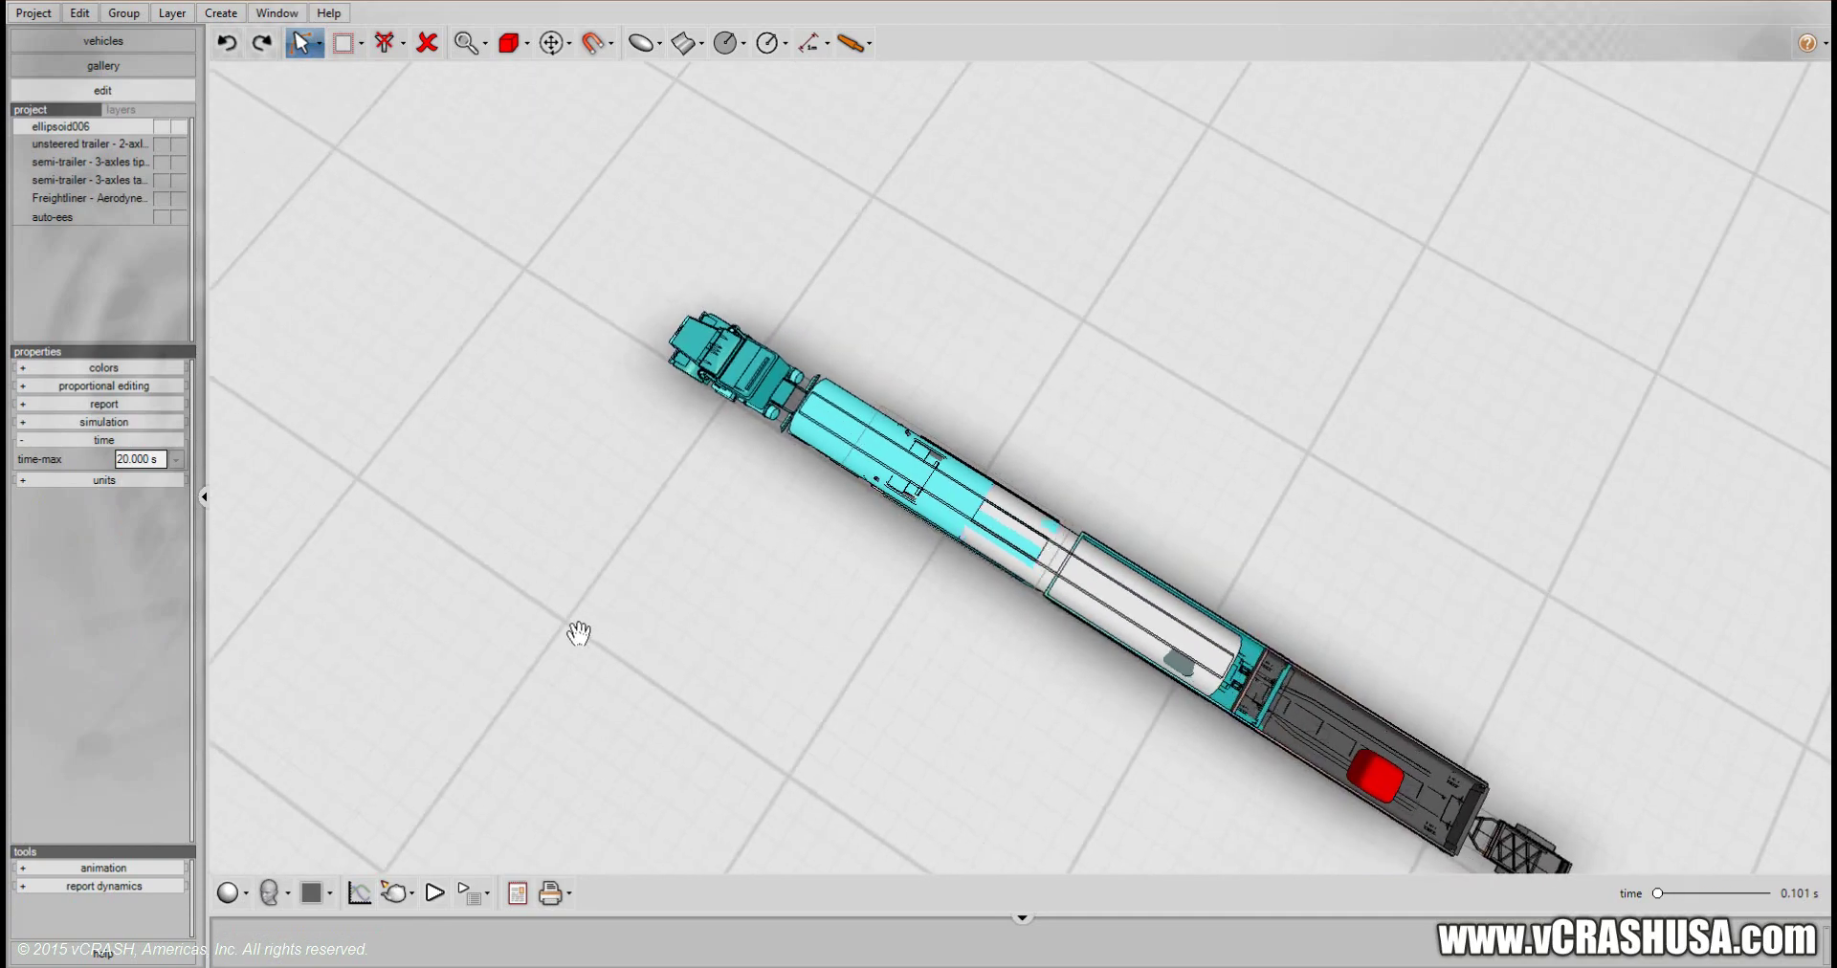
pyautogui.moveTo(602, 624); pyautogui.dragTo(991, 606)
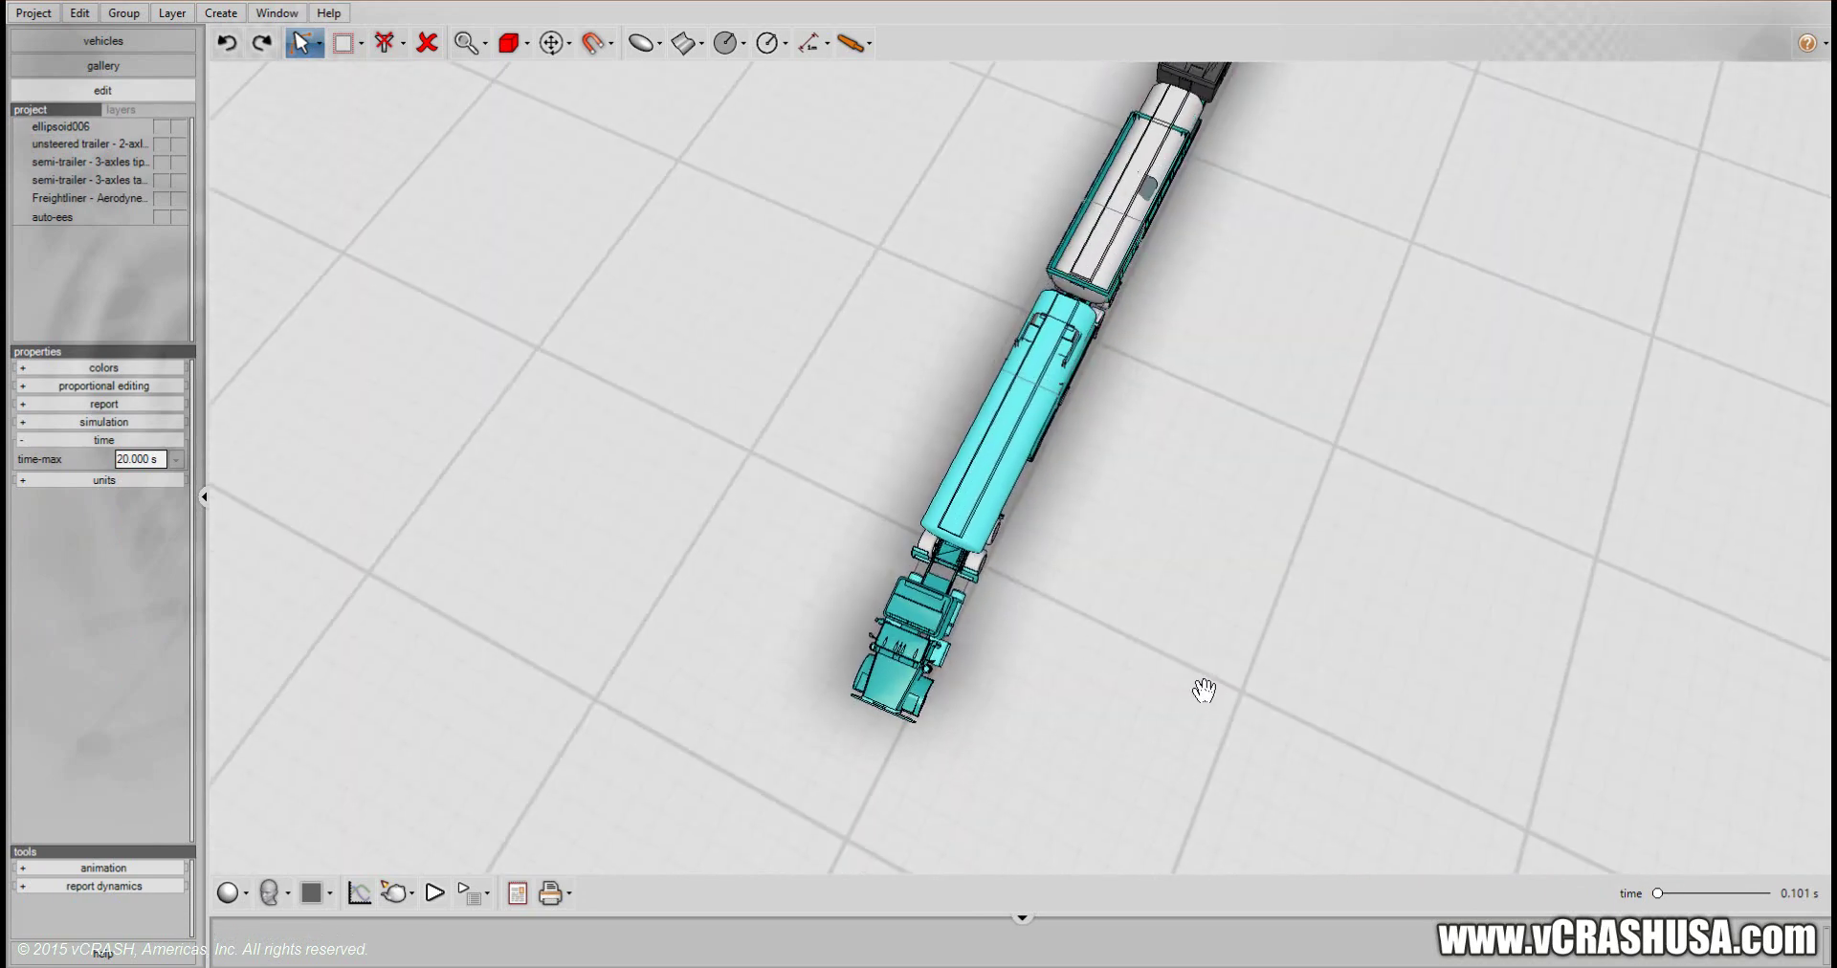
pyautogui.moveTo(1169, 615); pyautogui.dragTo(1069, 409)
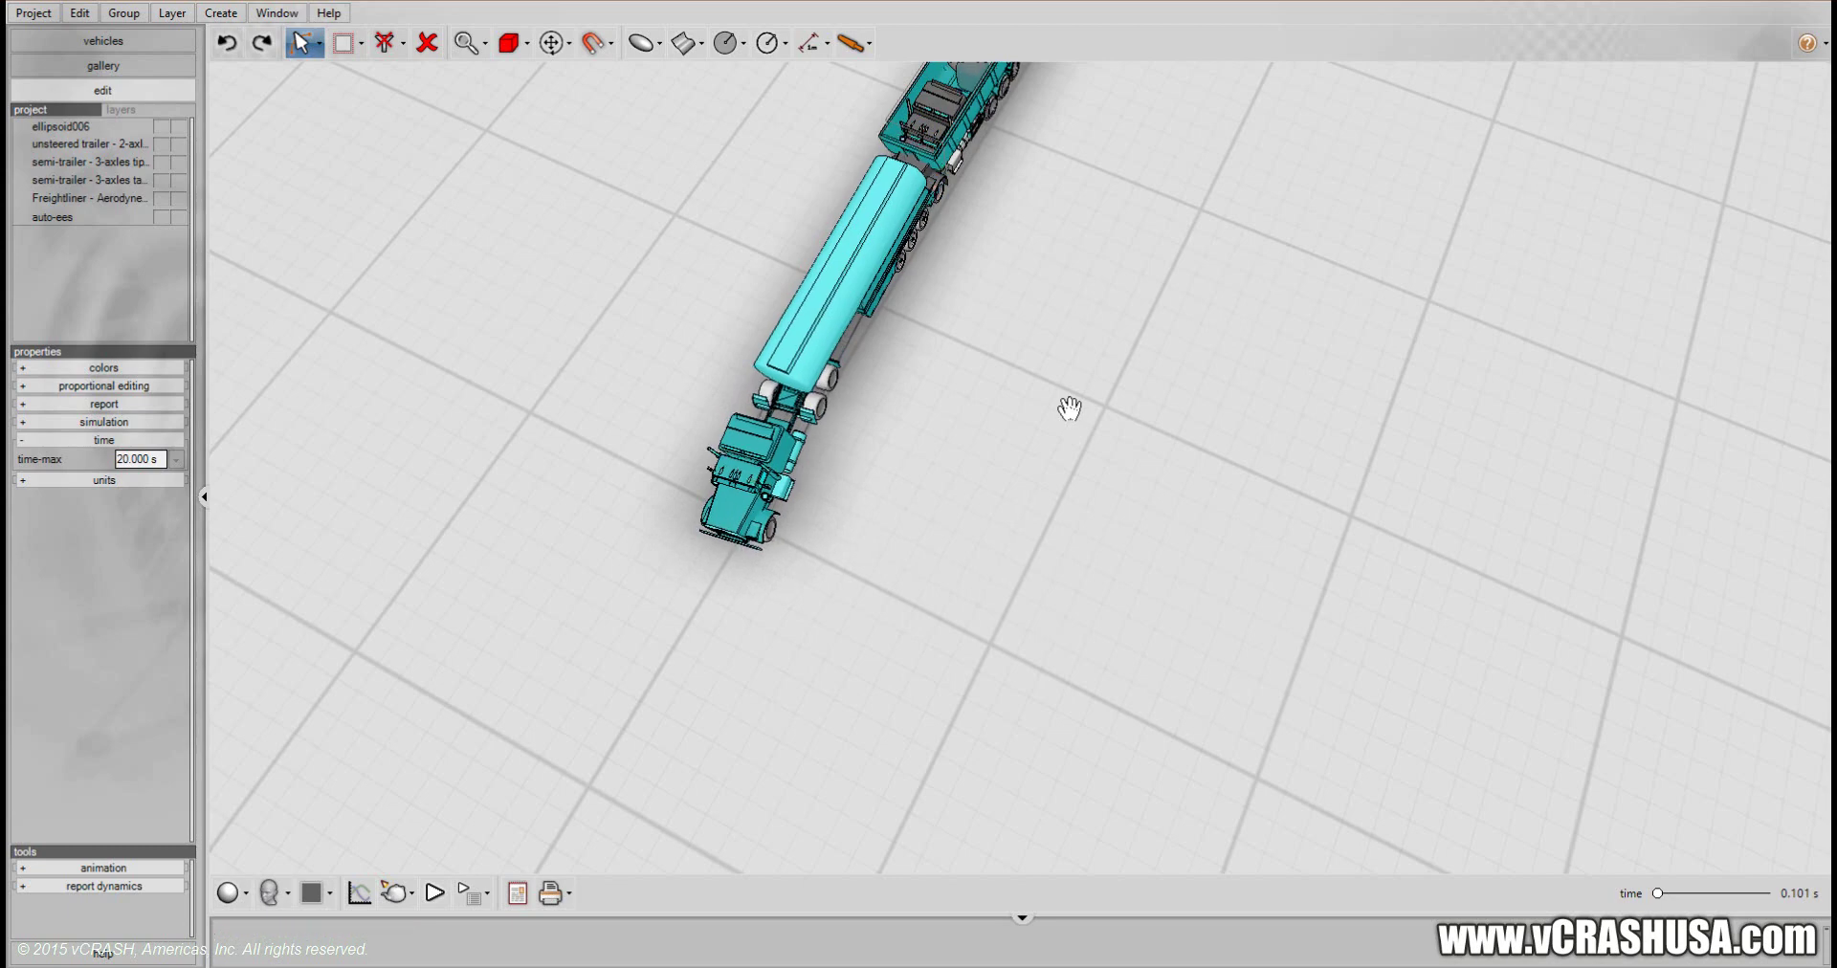
pyautogui.moveTo(1069, 409); pyautogui.dragTo(1030, 610)
pyautogui.scroll(2, 1029, 609)
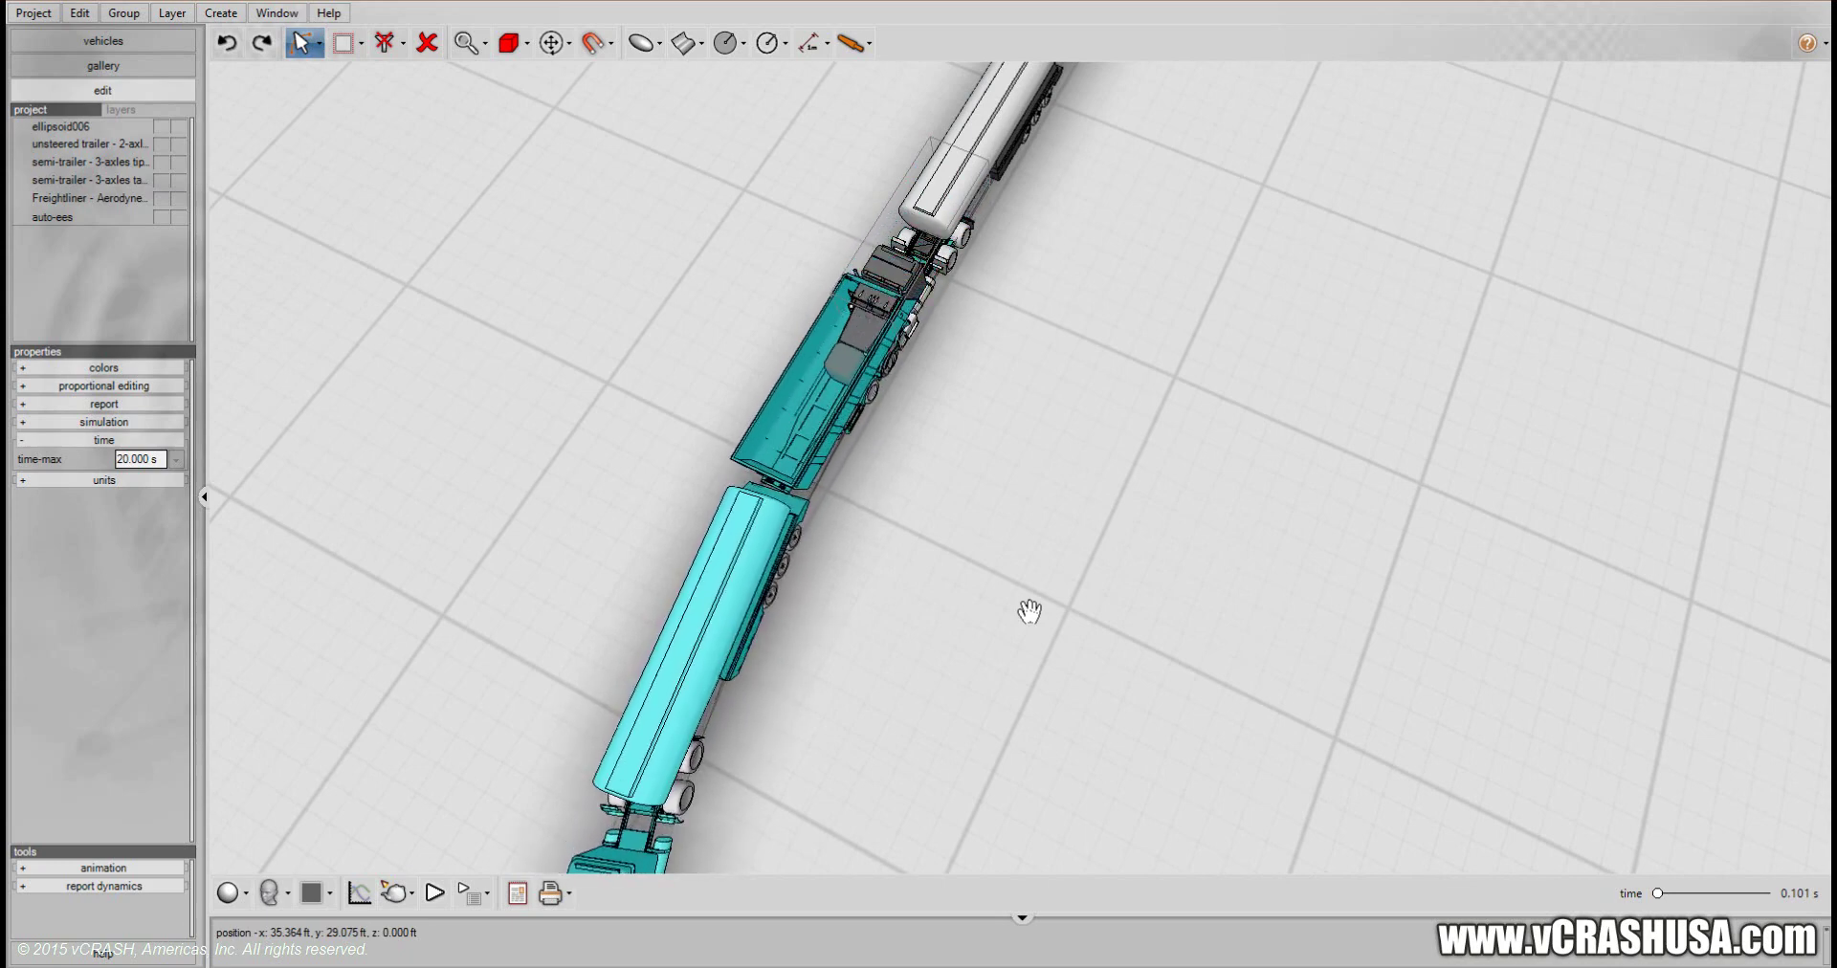
pyautogui.moveTo(1030, 611); pyautogui.dragTo(1190, 639, button='middle')
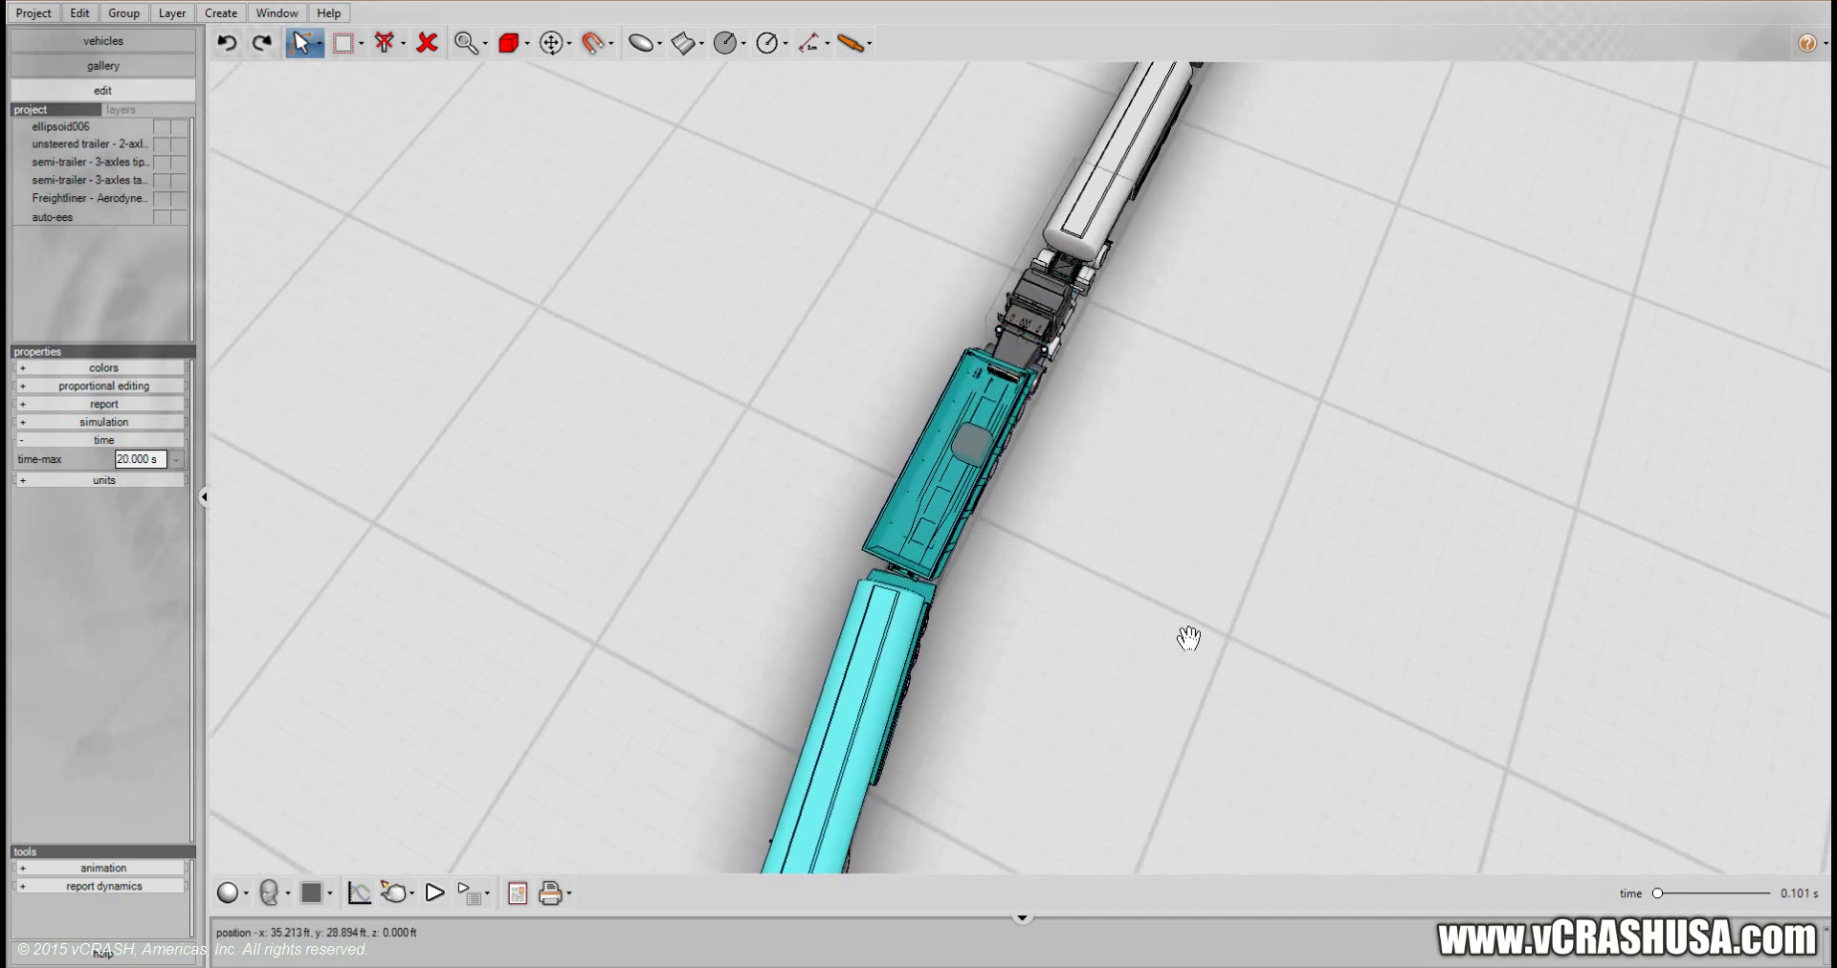
pyautogui.moveTo(1212, 608); pyautogui.dragTo(1295, 340)
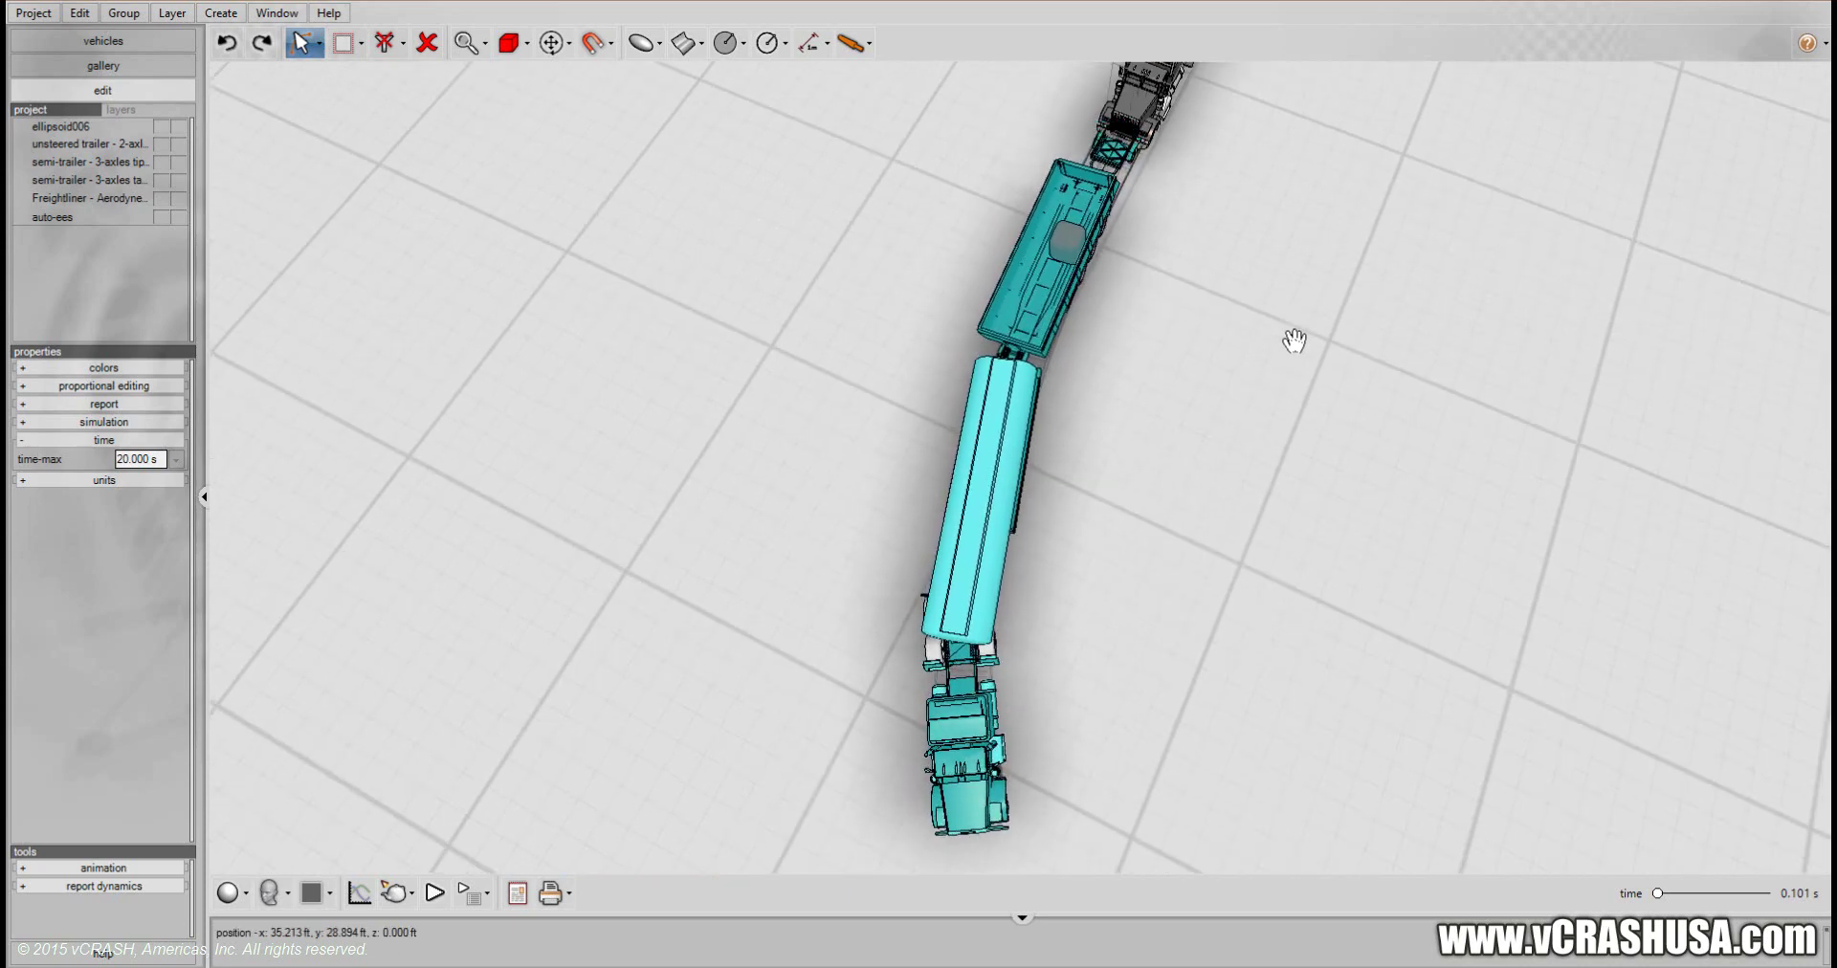
pyautogui.moveTo(1277, 527); pyautogui.dragTo(1287, 457)
pyautogui.moveTo(1288, 455); pyautogui.dragTo(1333, 435, button='middle')
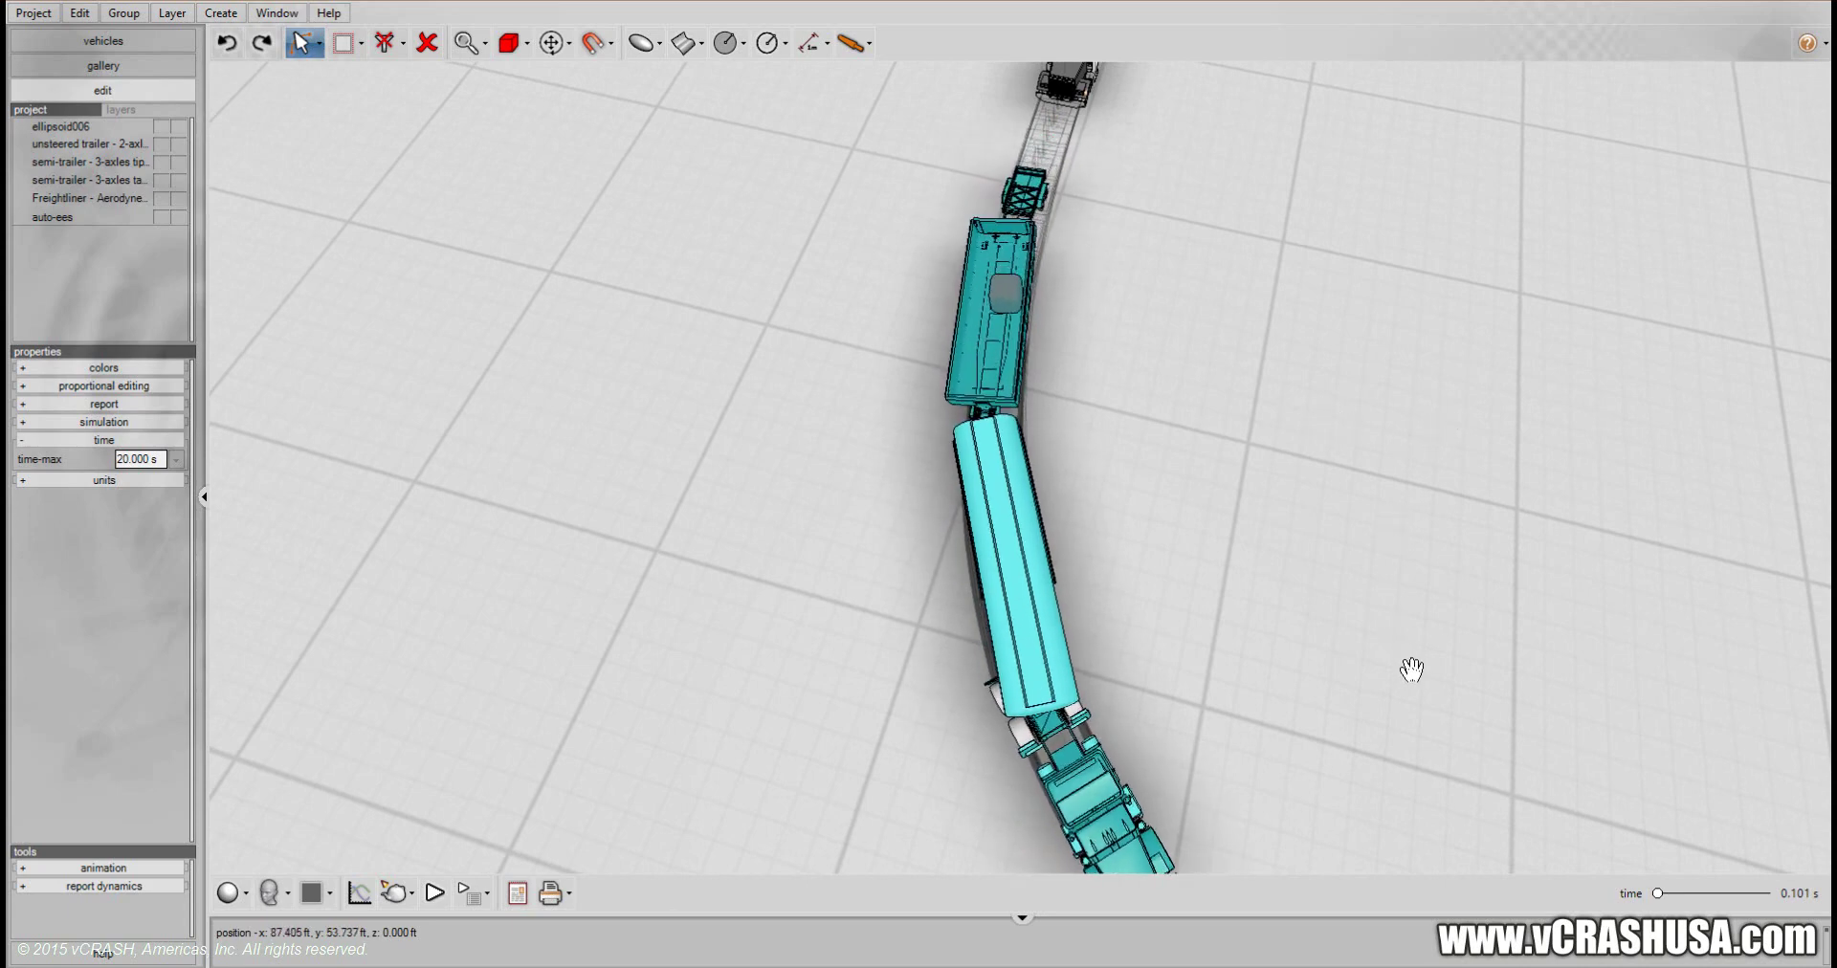
pyautogui.moveTo(1412, 670); pyautogui.dragTo(1335, 458, button='middle')
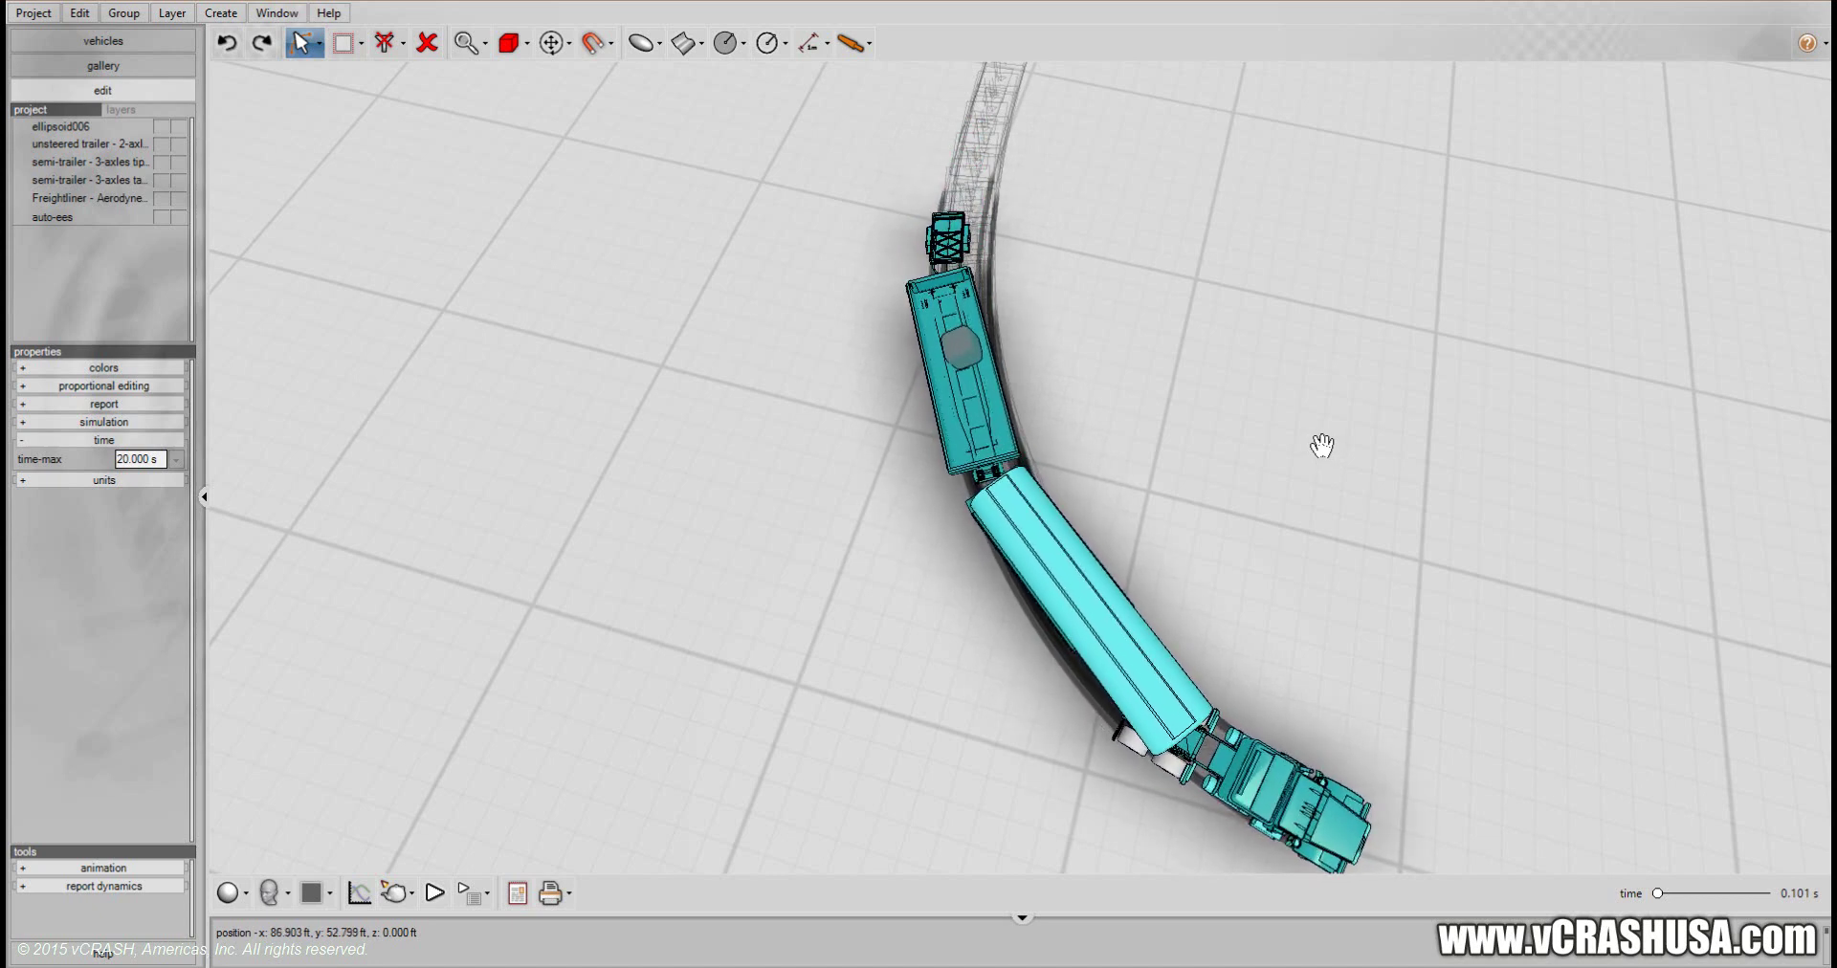
# Change the scene's render mode to Smooth + Texture
pyautogui.moveTo(1326, 430); pyautogui.dragTo(1300, 422, button='middle')
pyautogui.scroll(3, 1300, 419)
pyautogui.scroll(2, 1301, 419)
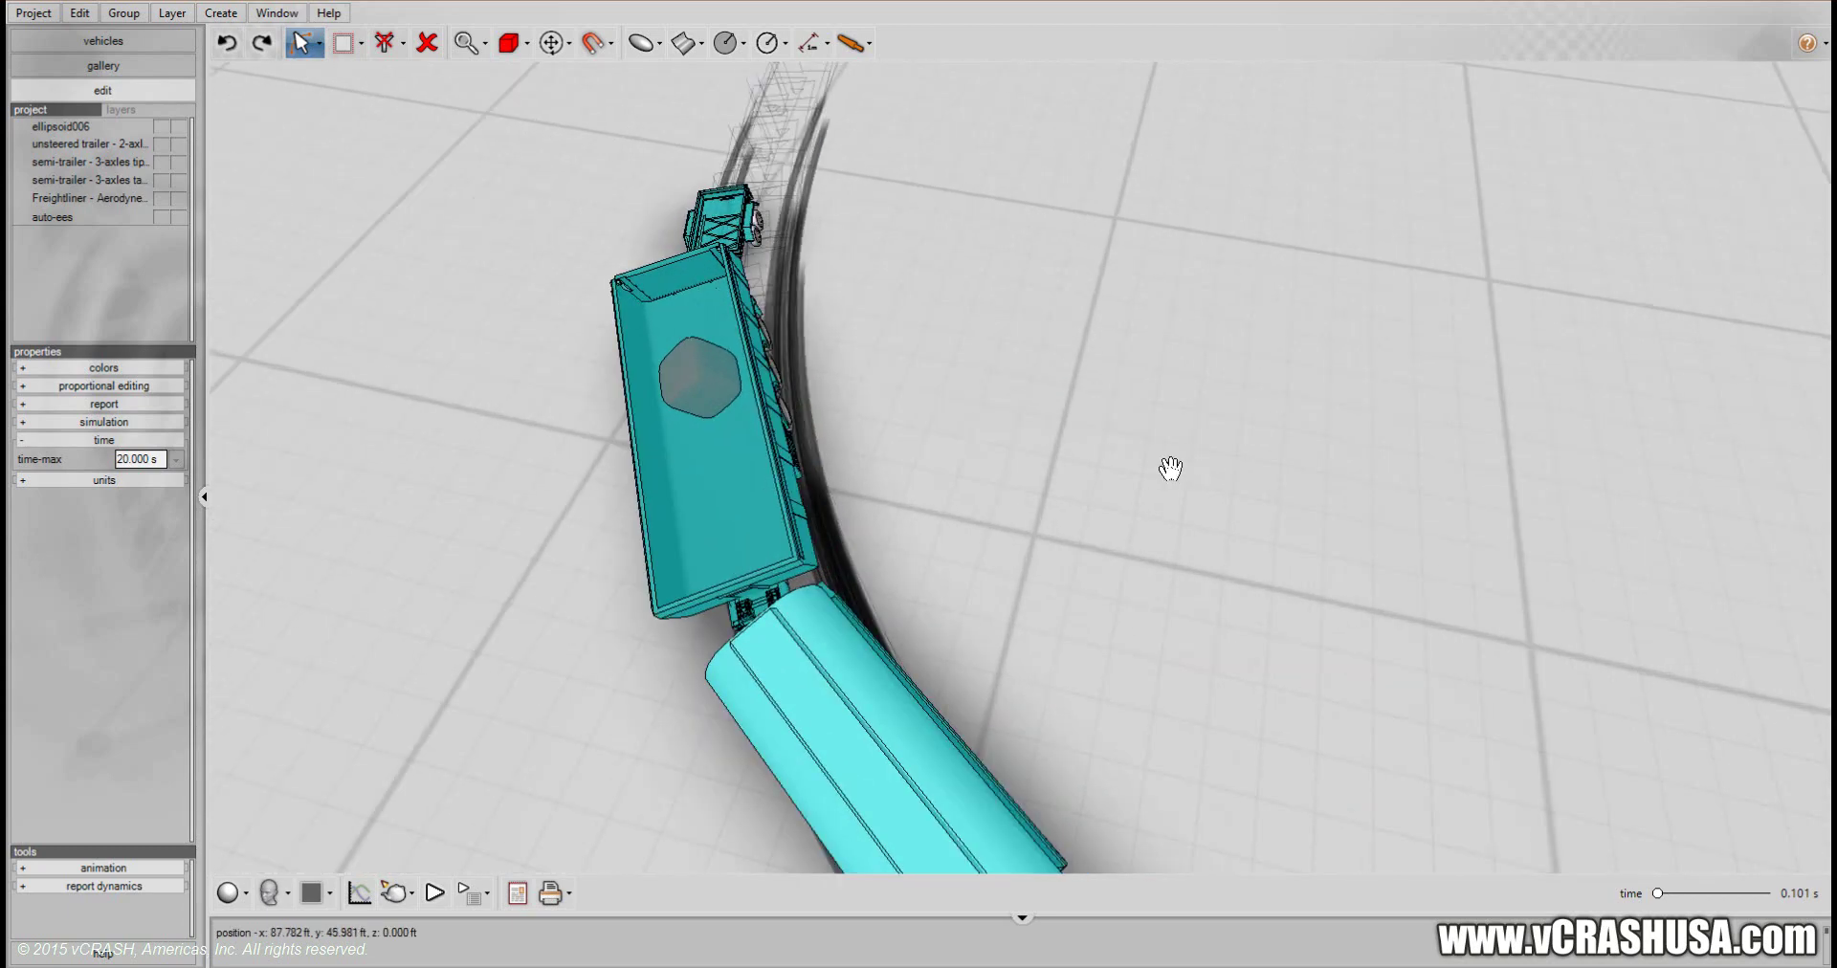
pyautogui.moveTo(1169, 468); pyautogui.dragTo(1631, 473, button='middle')
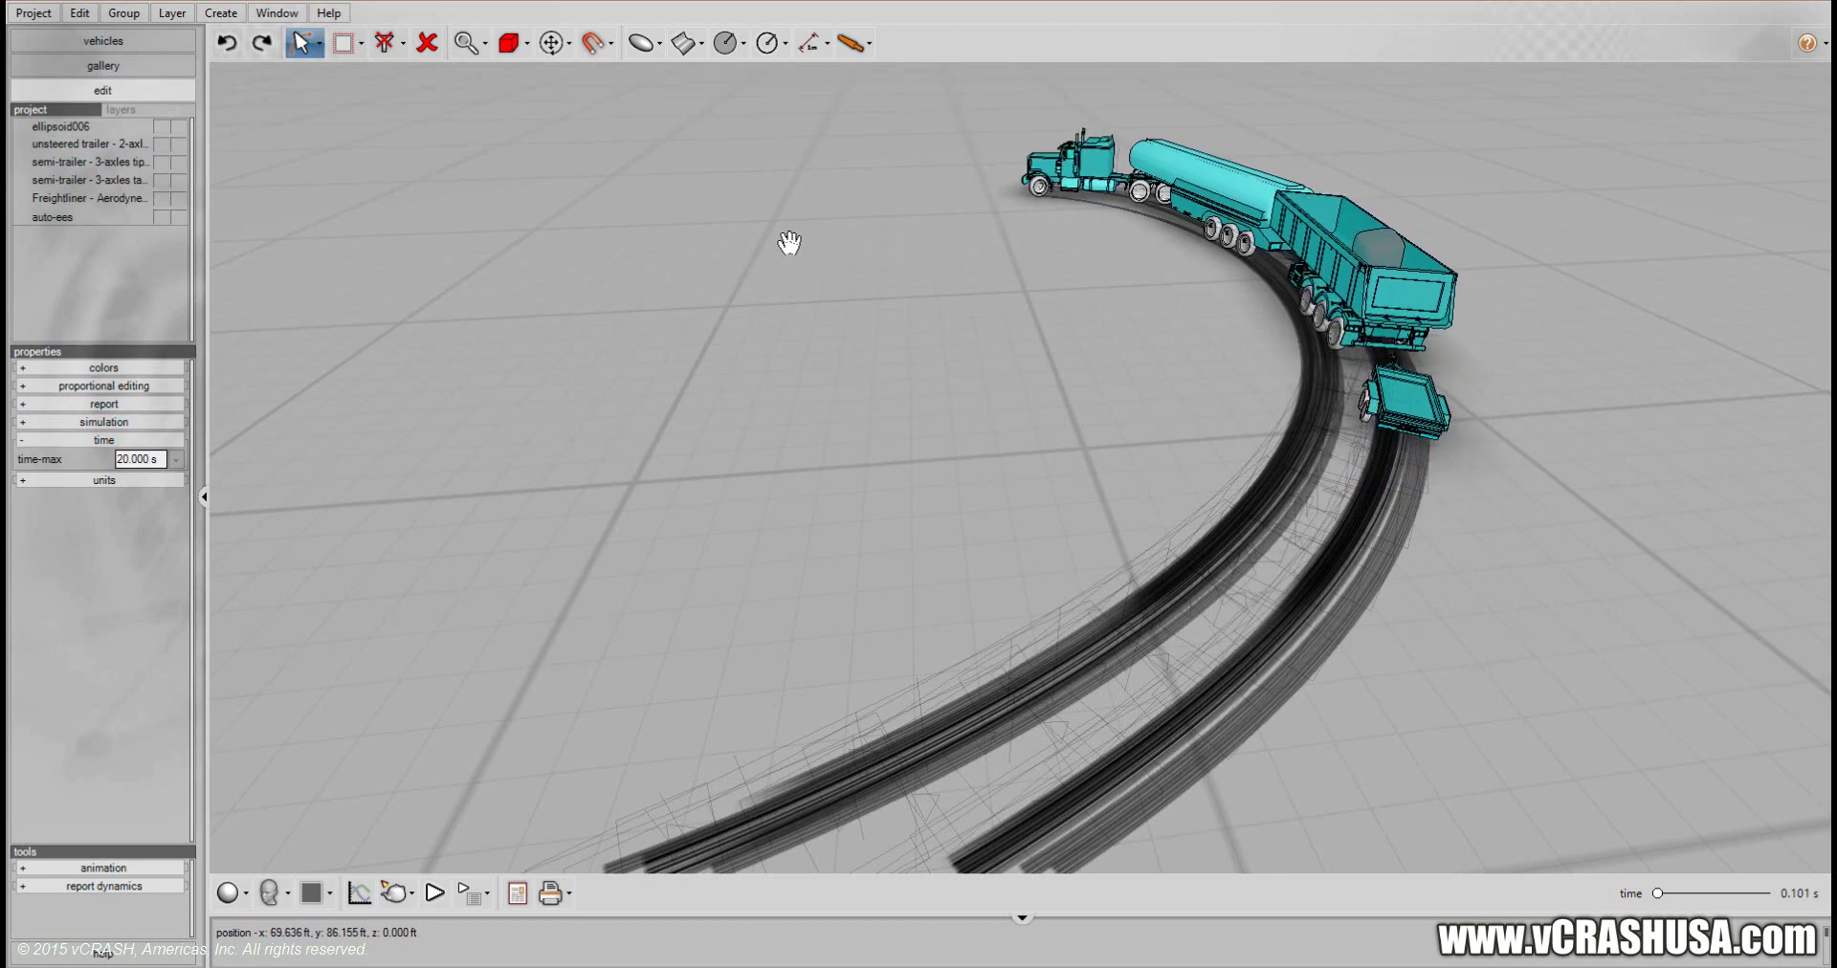
pyautogui.keyDown('alt'); pyautogui.moveTo(951, 283); pyautogui.dragTo(689, 616, button='middle'); pyautogui.keyUp('alt')
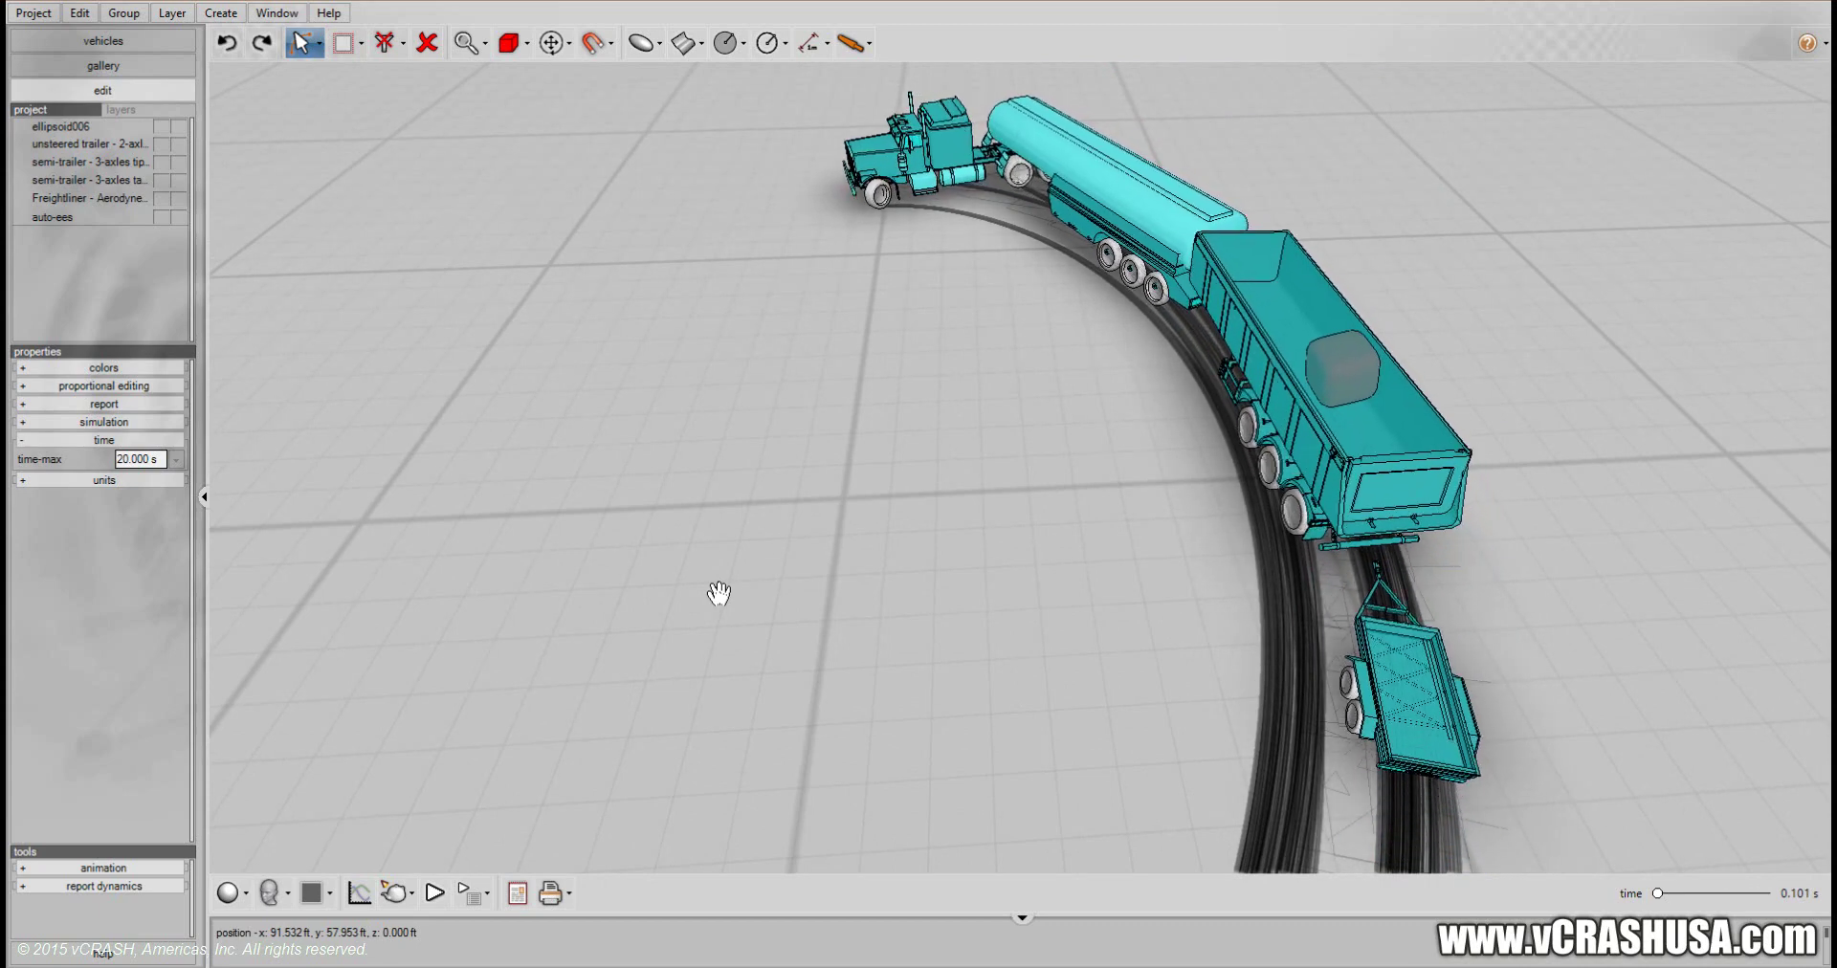
pyautogui.click(233, 893)
pyautogui.click(252, 869)
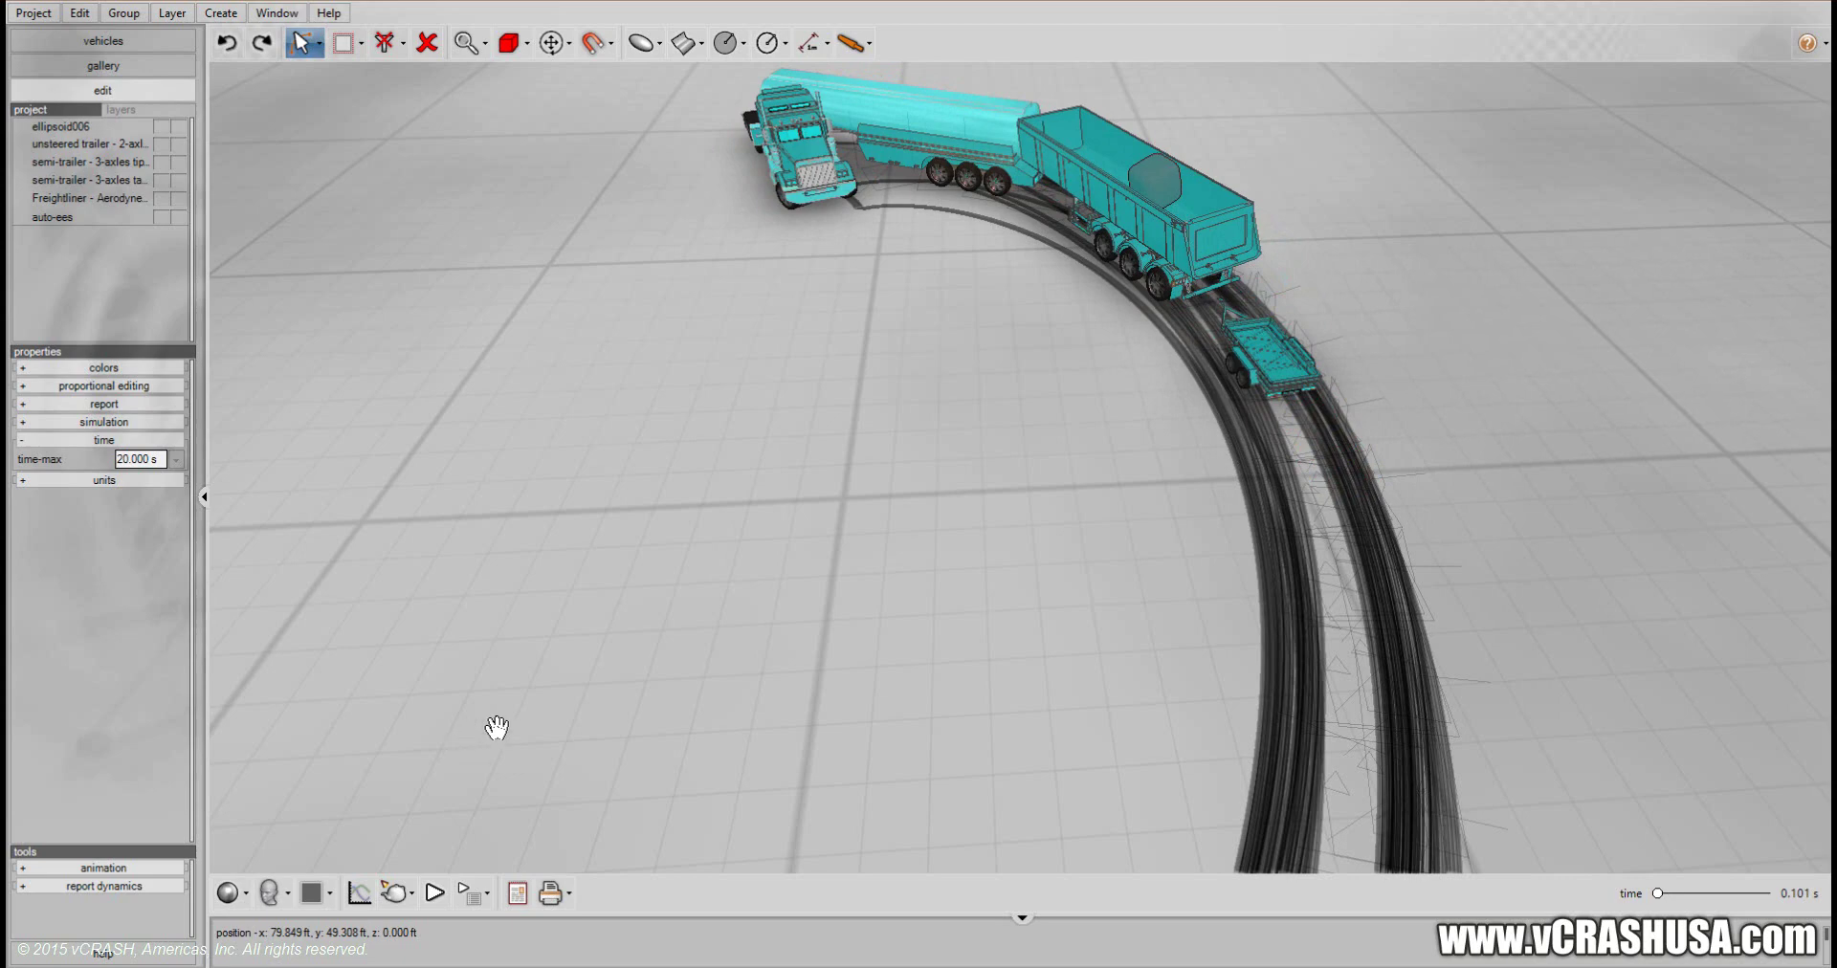
# Switch the camera to a top-down view of the tire marks and play back the simulation
pyautogui.moveTo(840, 545); pyautogui.dragTo(878, 405, button='middle')
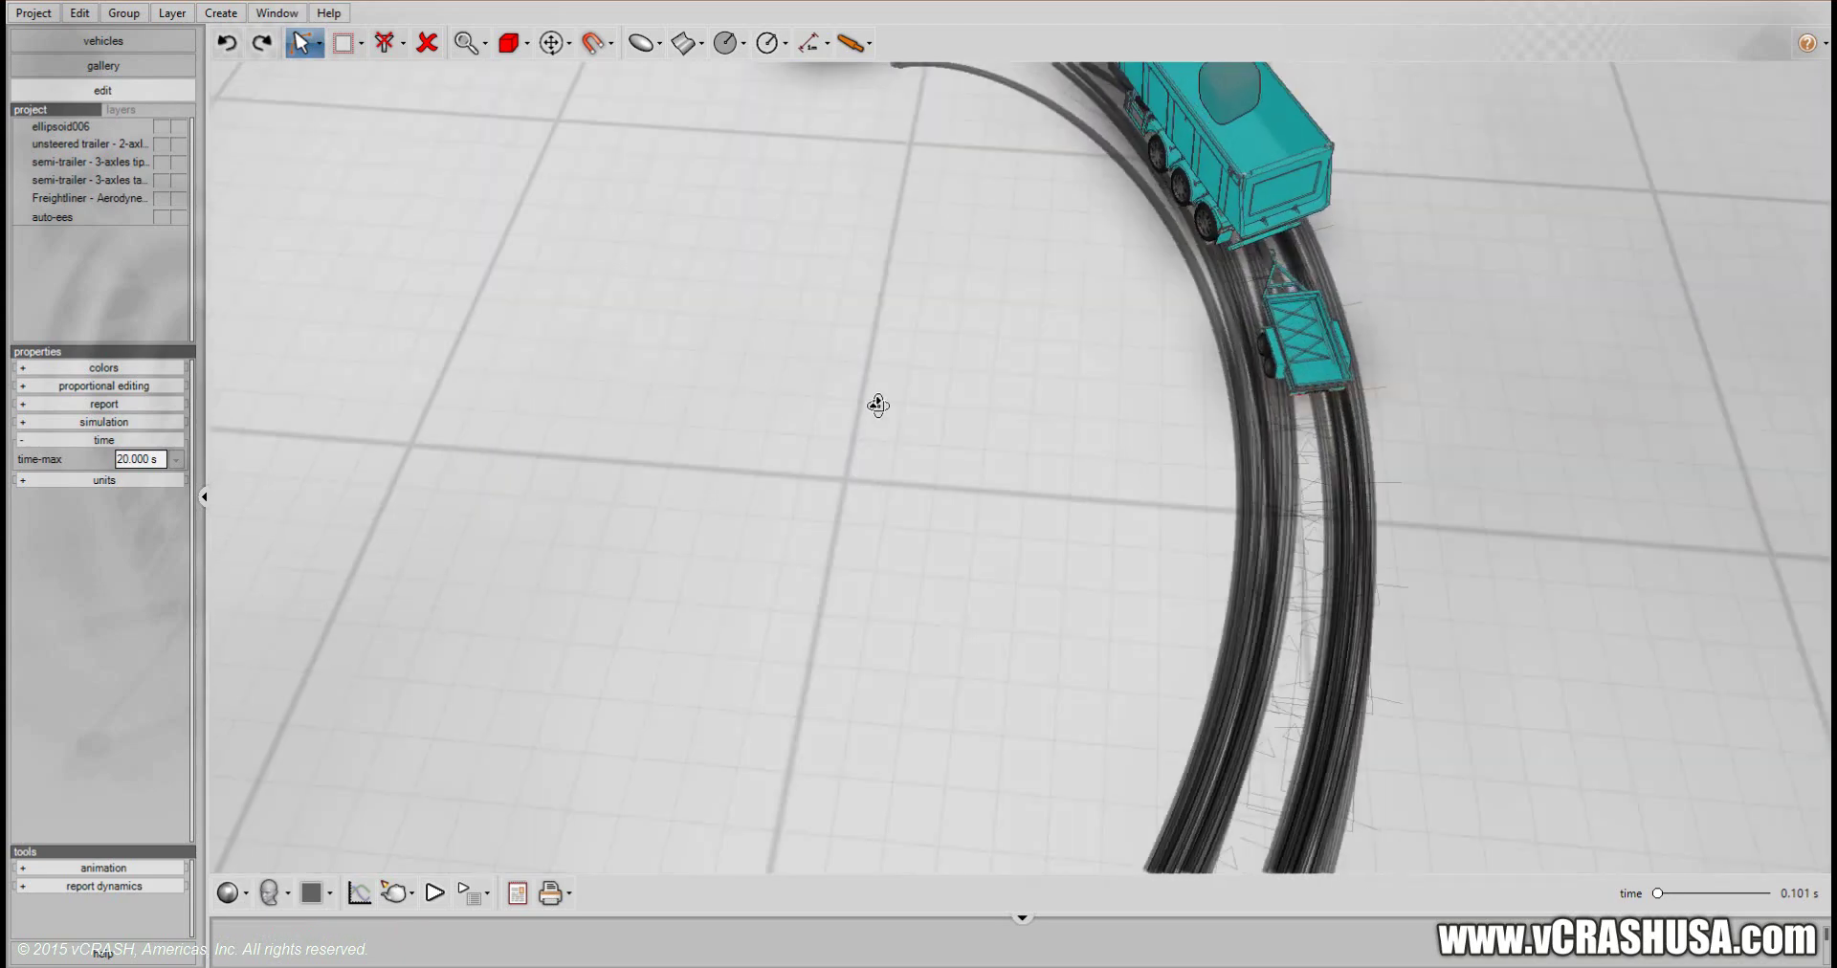
pyautogui.moveTo(800, 492); pyautogui.dragTo(581, 863, button='middle')
pyautogui.keyDown('alt'); pyautogui.moveTo(673, 620); pyautogui.dragTo(686, 715, button='middle'); pyautogui.keyUp('alt')
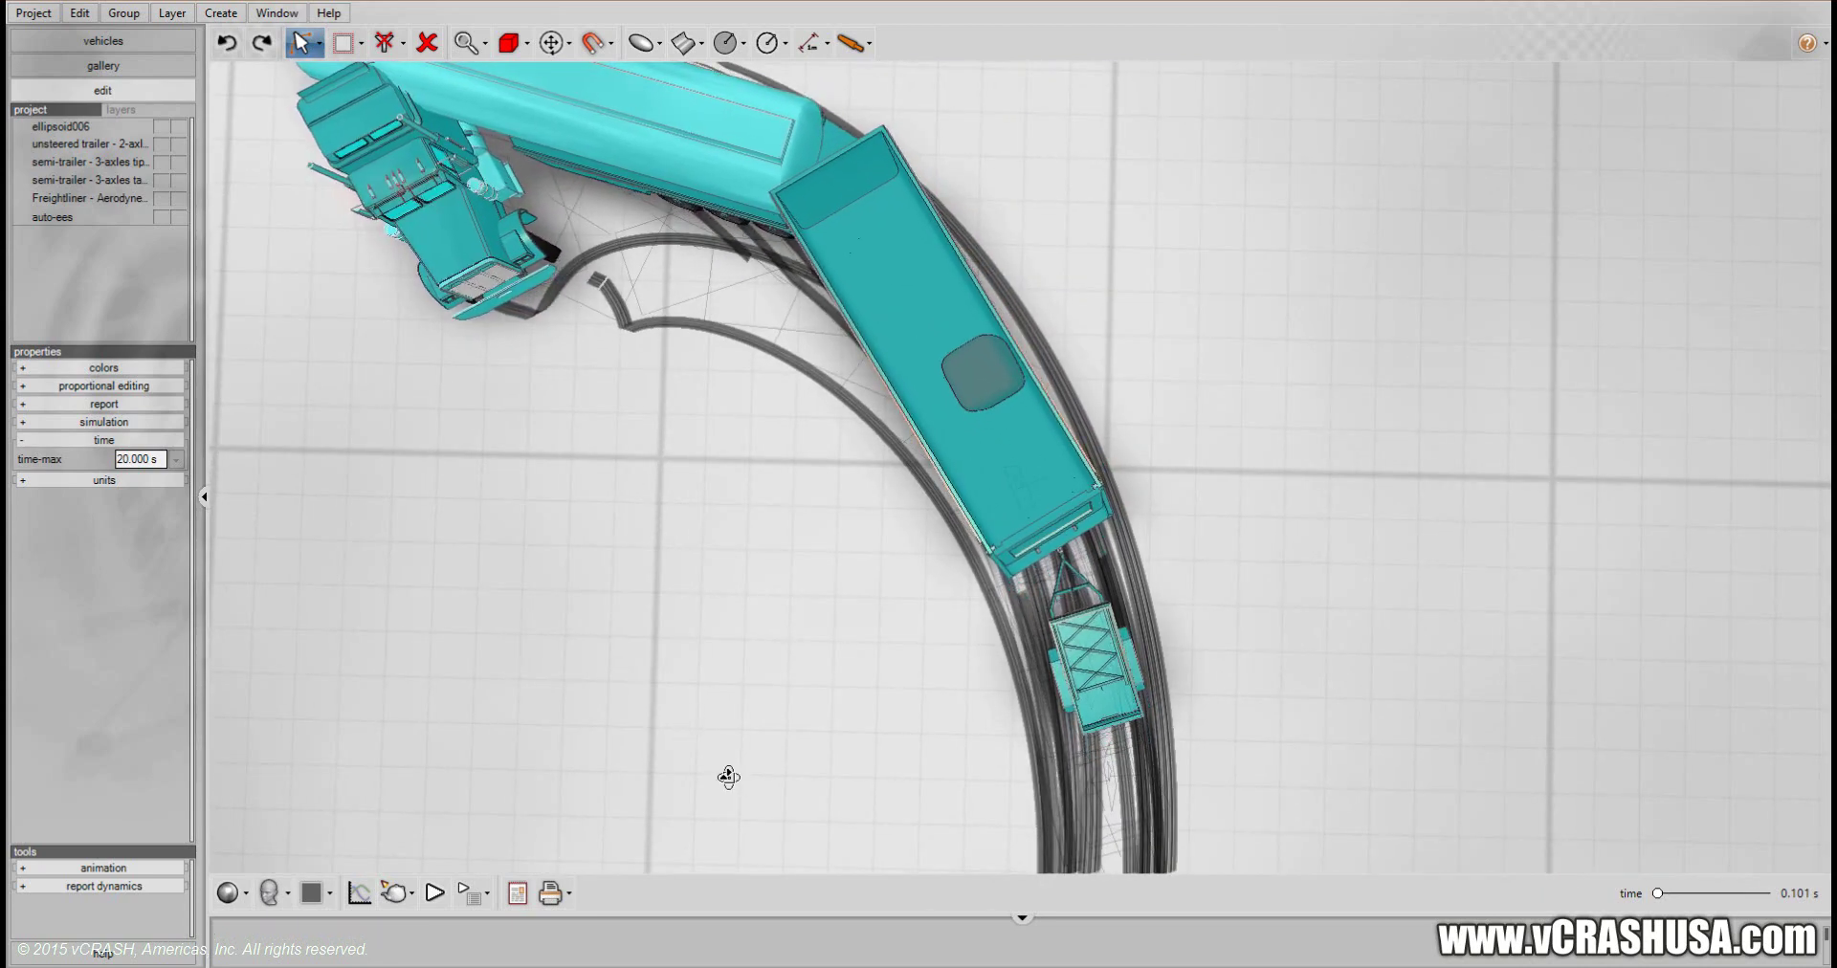
pyautogui.moveTo(730, 771); pyautogui.dragTo(655, 565, button='middle')
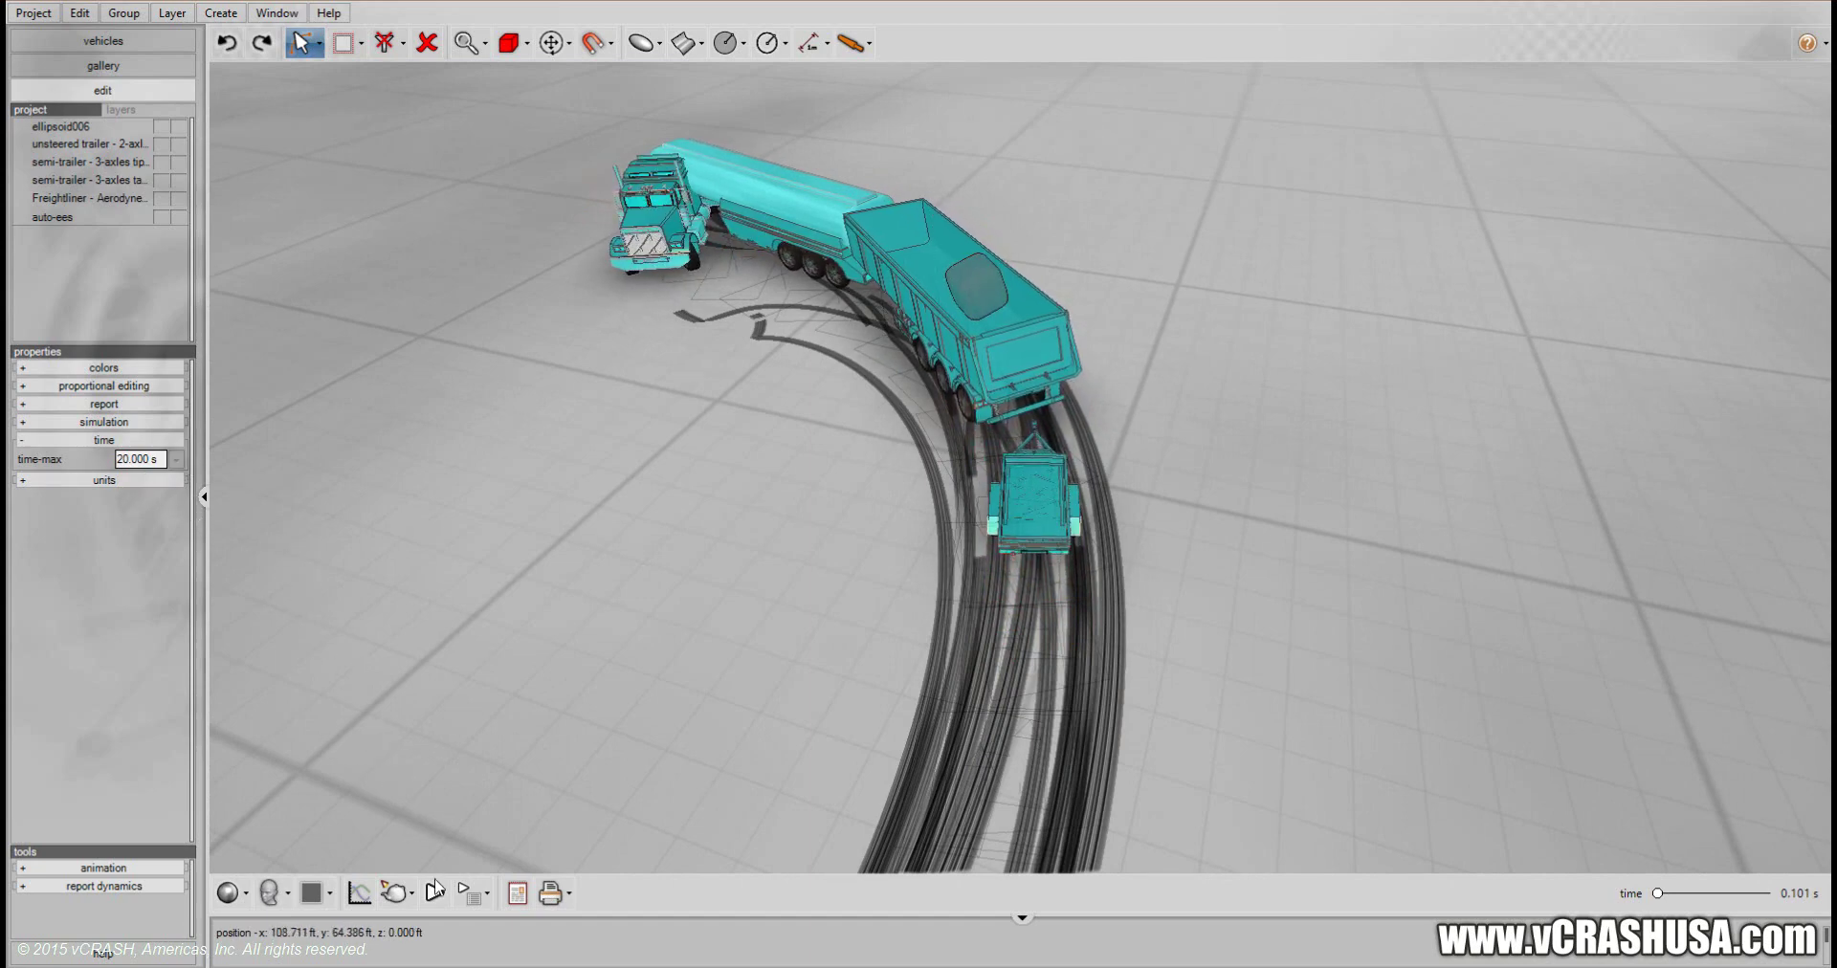
pyautogui.moveTo(510, 699); pyautogui.dragTo(370, 765, button='middle')
pyautogui.click(285, 895)
pyautogui.click(300, 831)
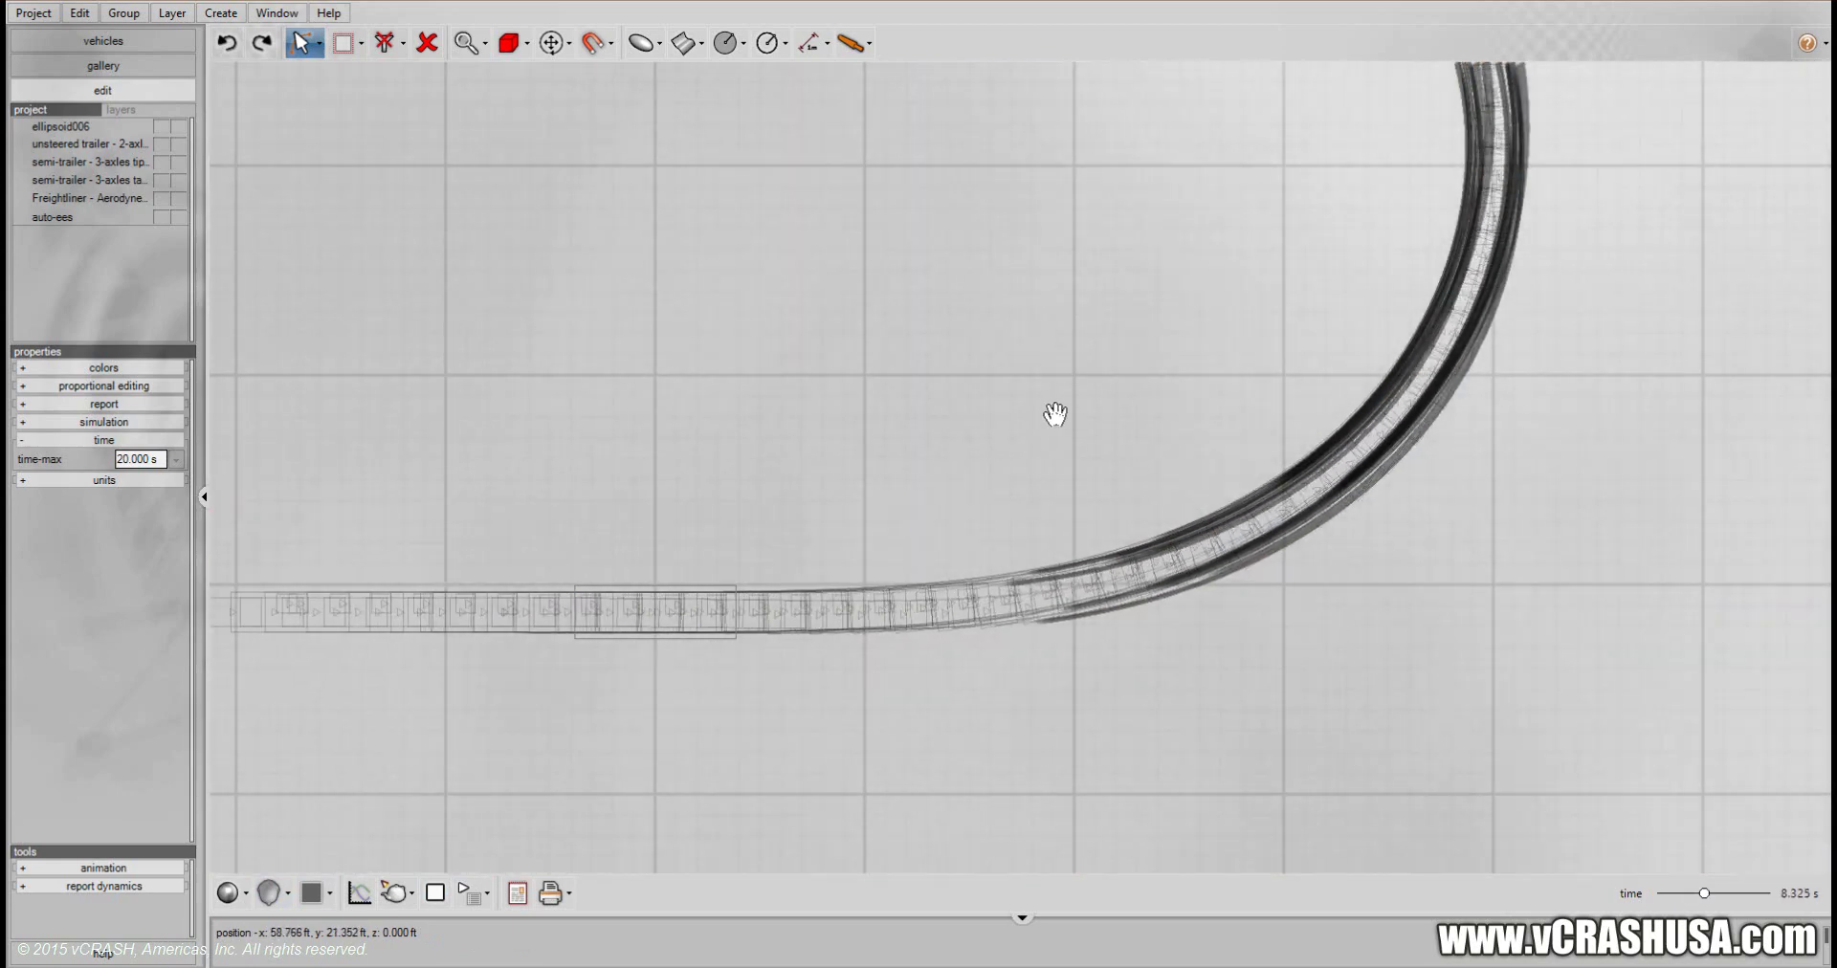
# Frame the curved path from above and slow the simulation playback to speed 1/8x
pyautogui.moveTo(974, 292); pyautogui.dragTo(1114, 353, button='middle')
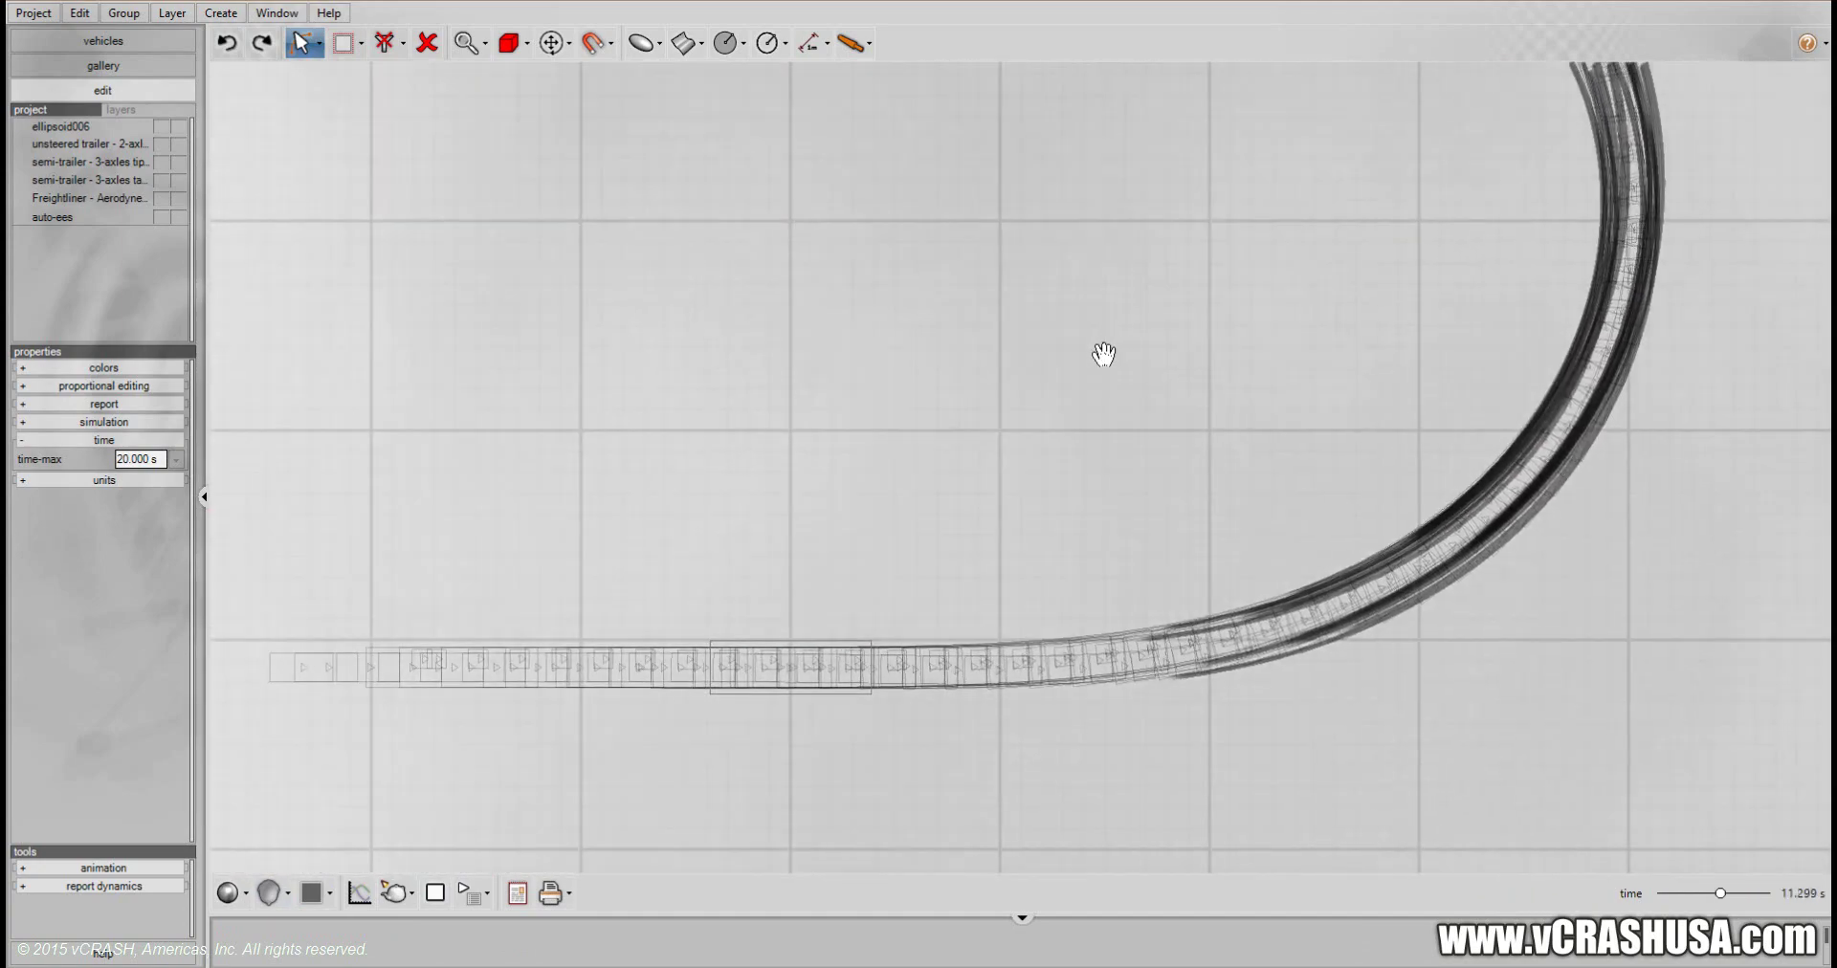
pyautogui.scroll(2, 991, 464)
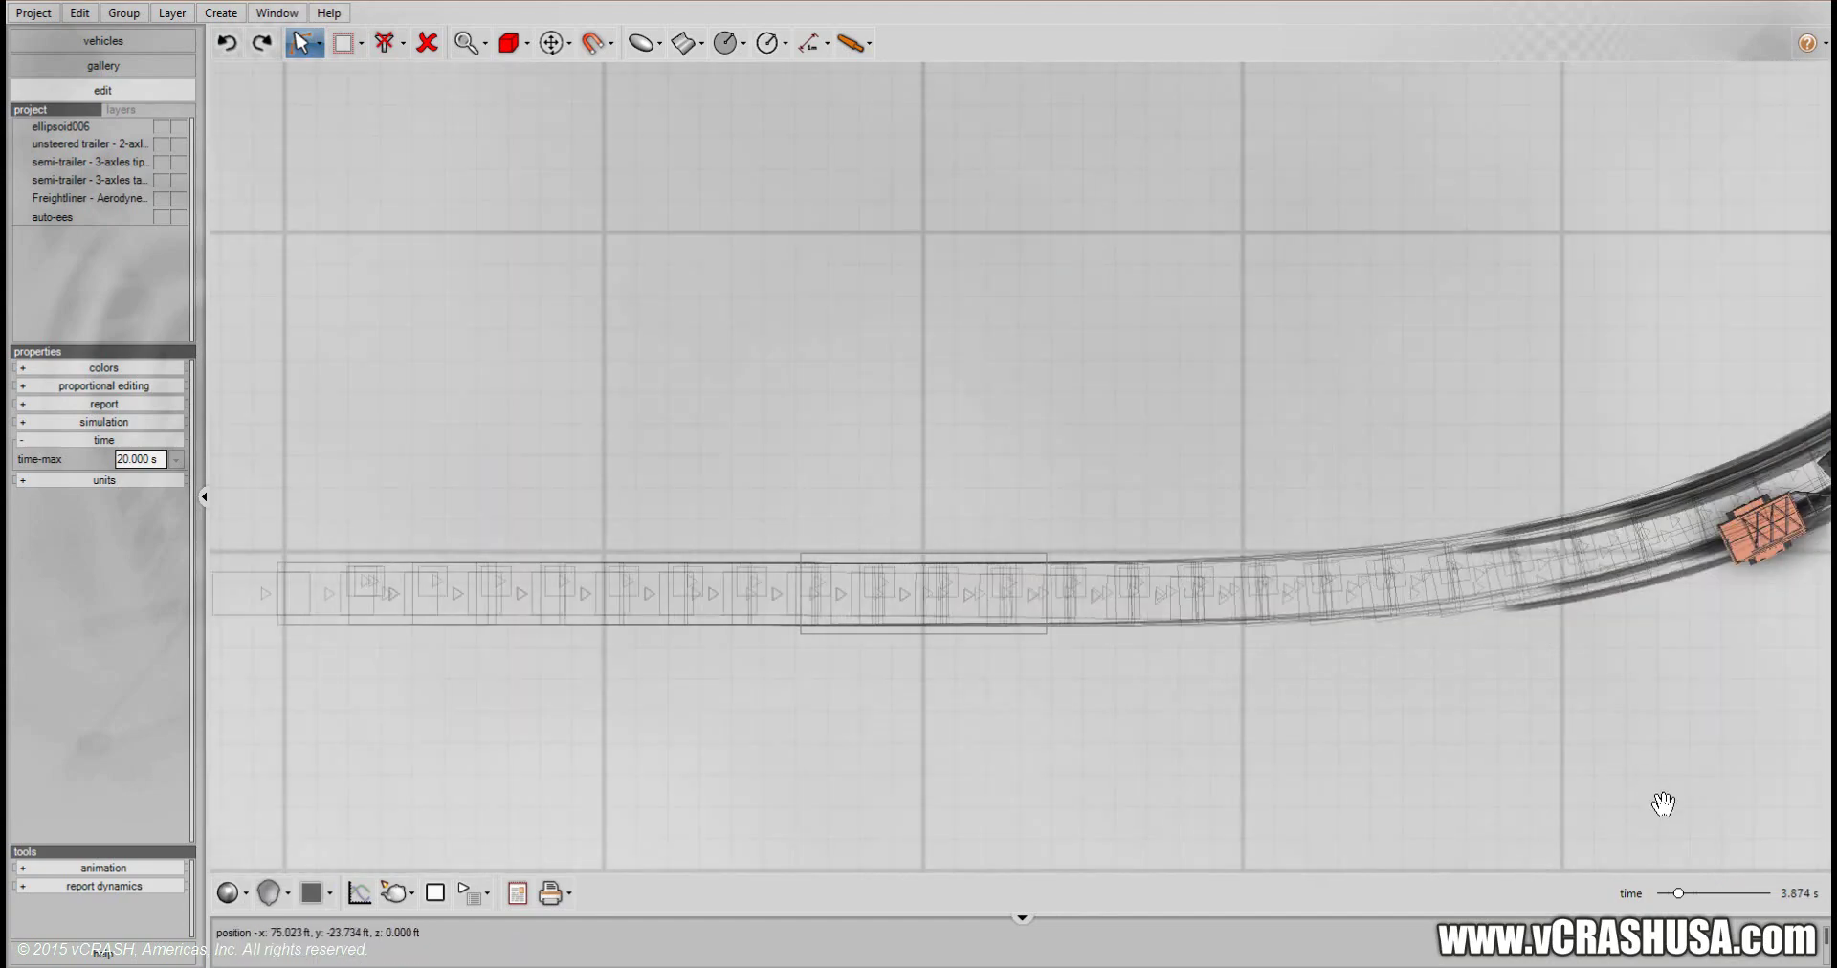
pyautogui.moveTo(1654, 798); pyautogui.dragTo(1080, 861, button='middle')
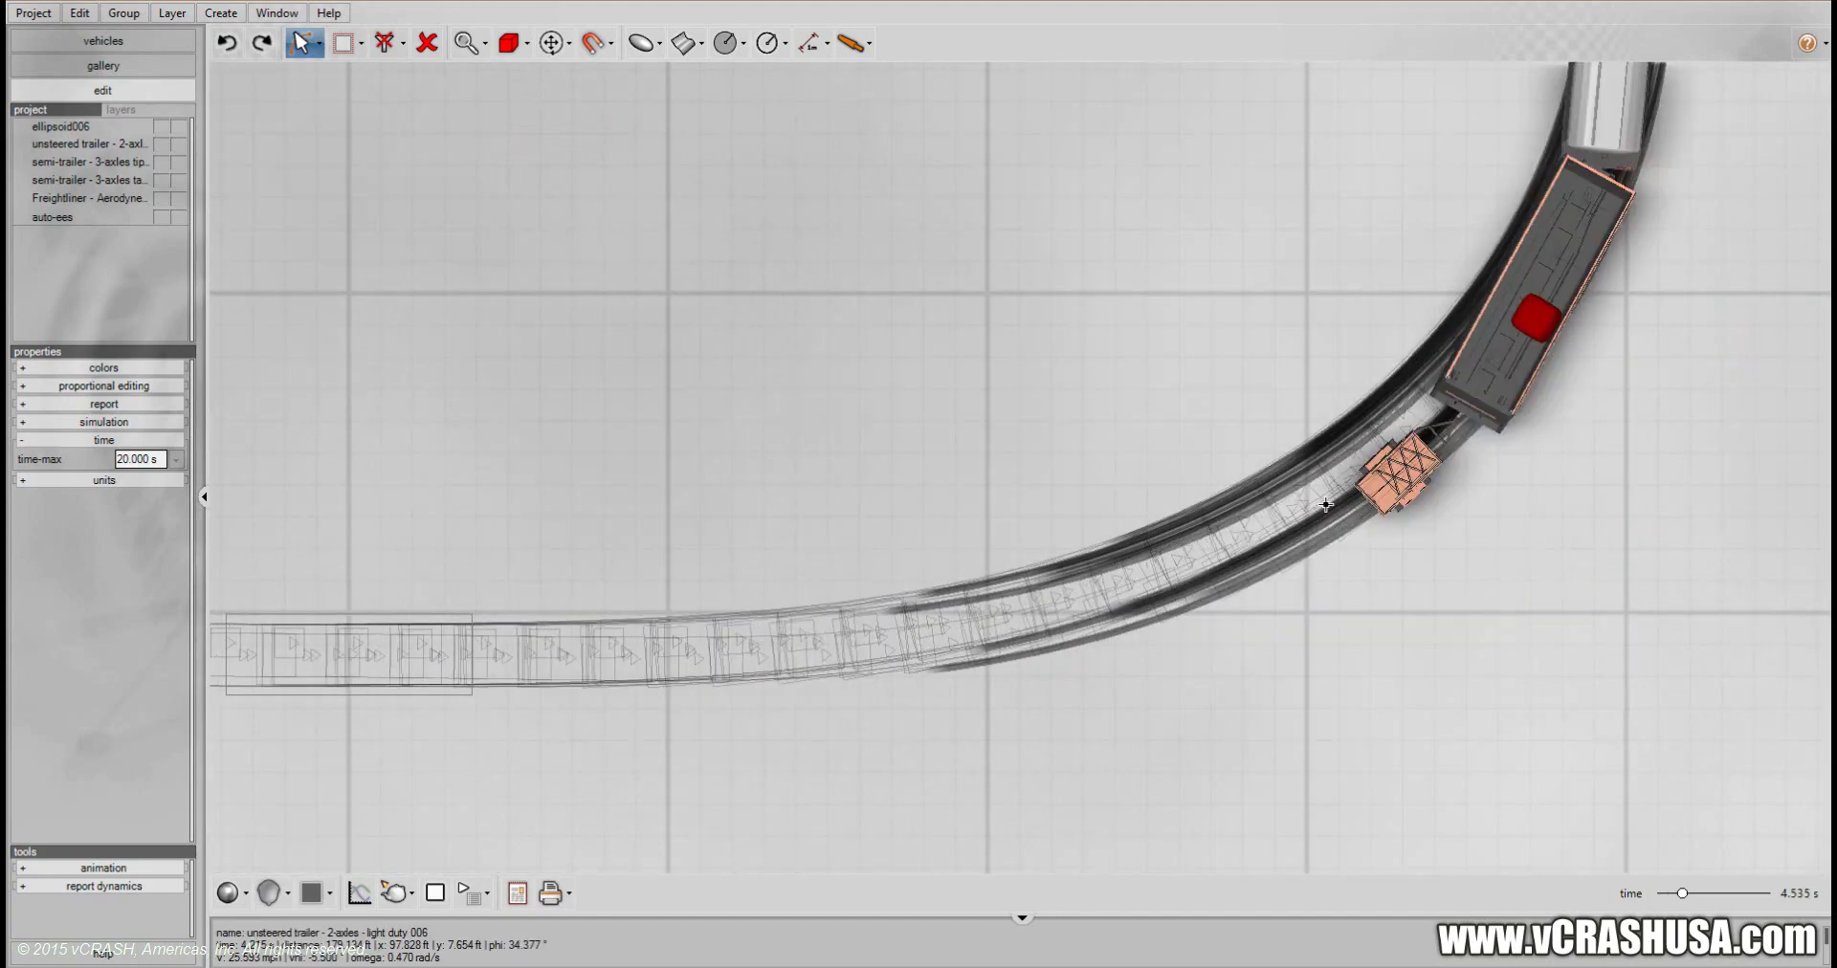
pyautogui.moveTo(1388, 438); pyautogui.dragTo(1002, 606)
pyautogui.click(484, 894)
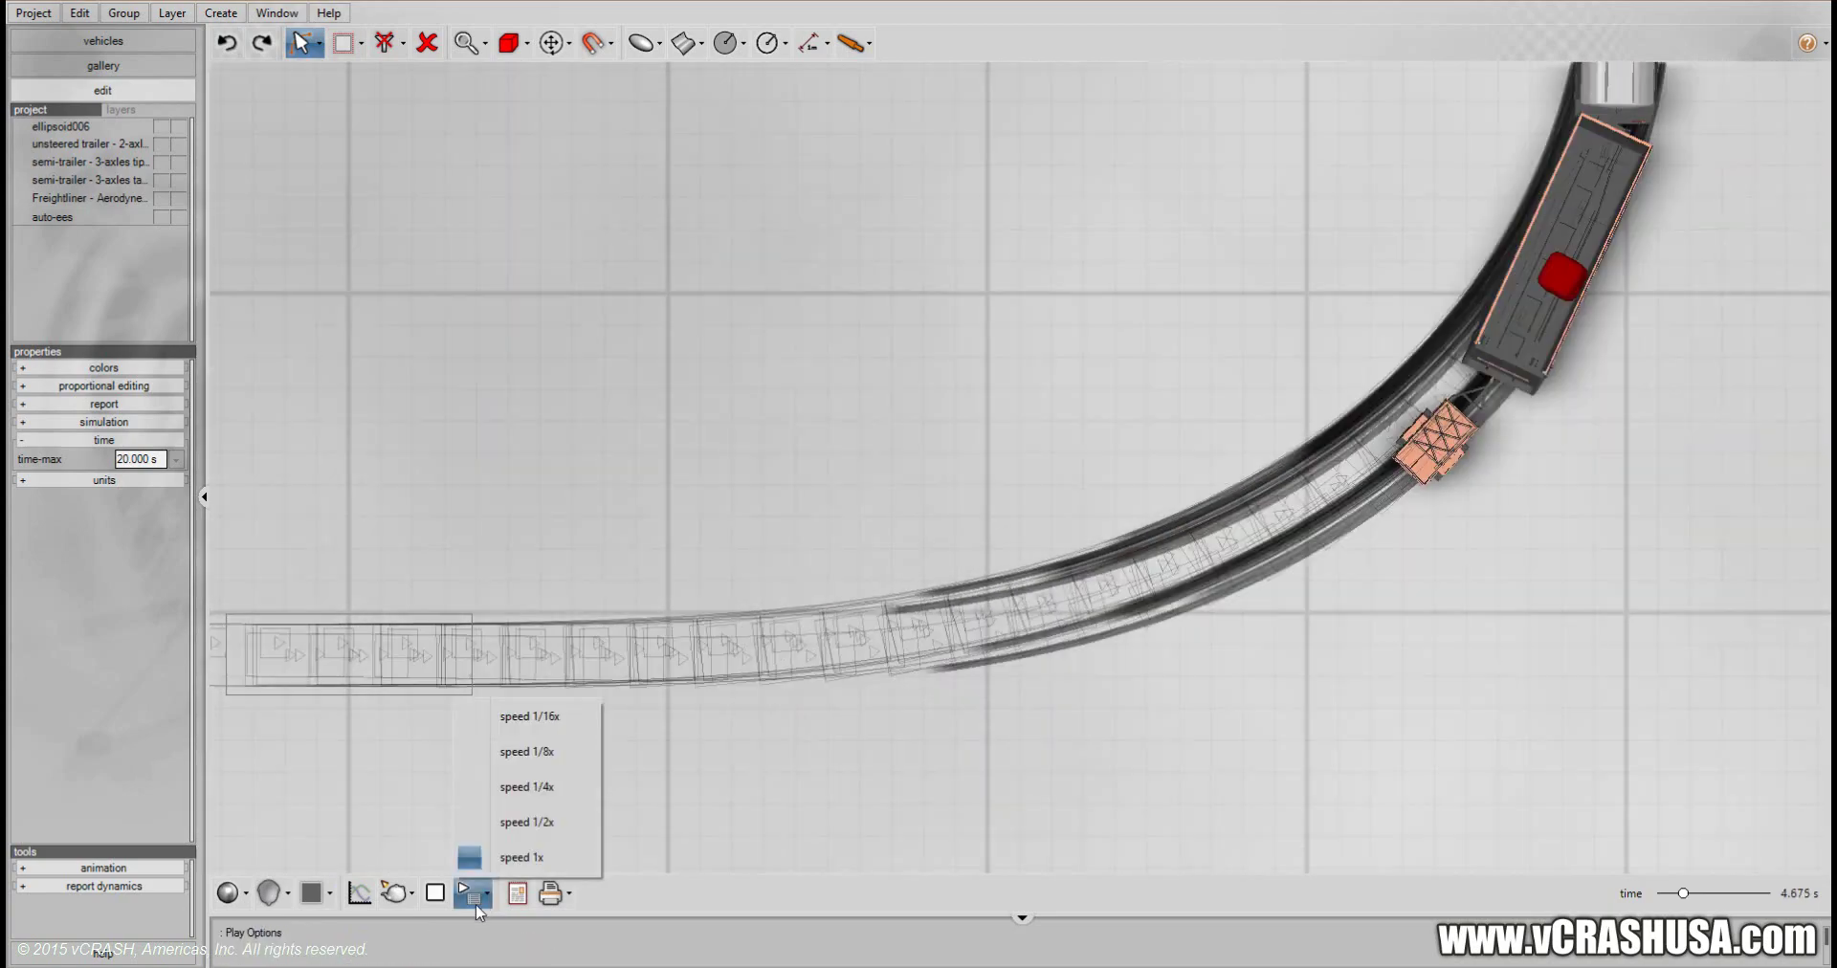
pyautogui.click(500, 787)
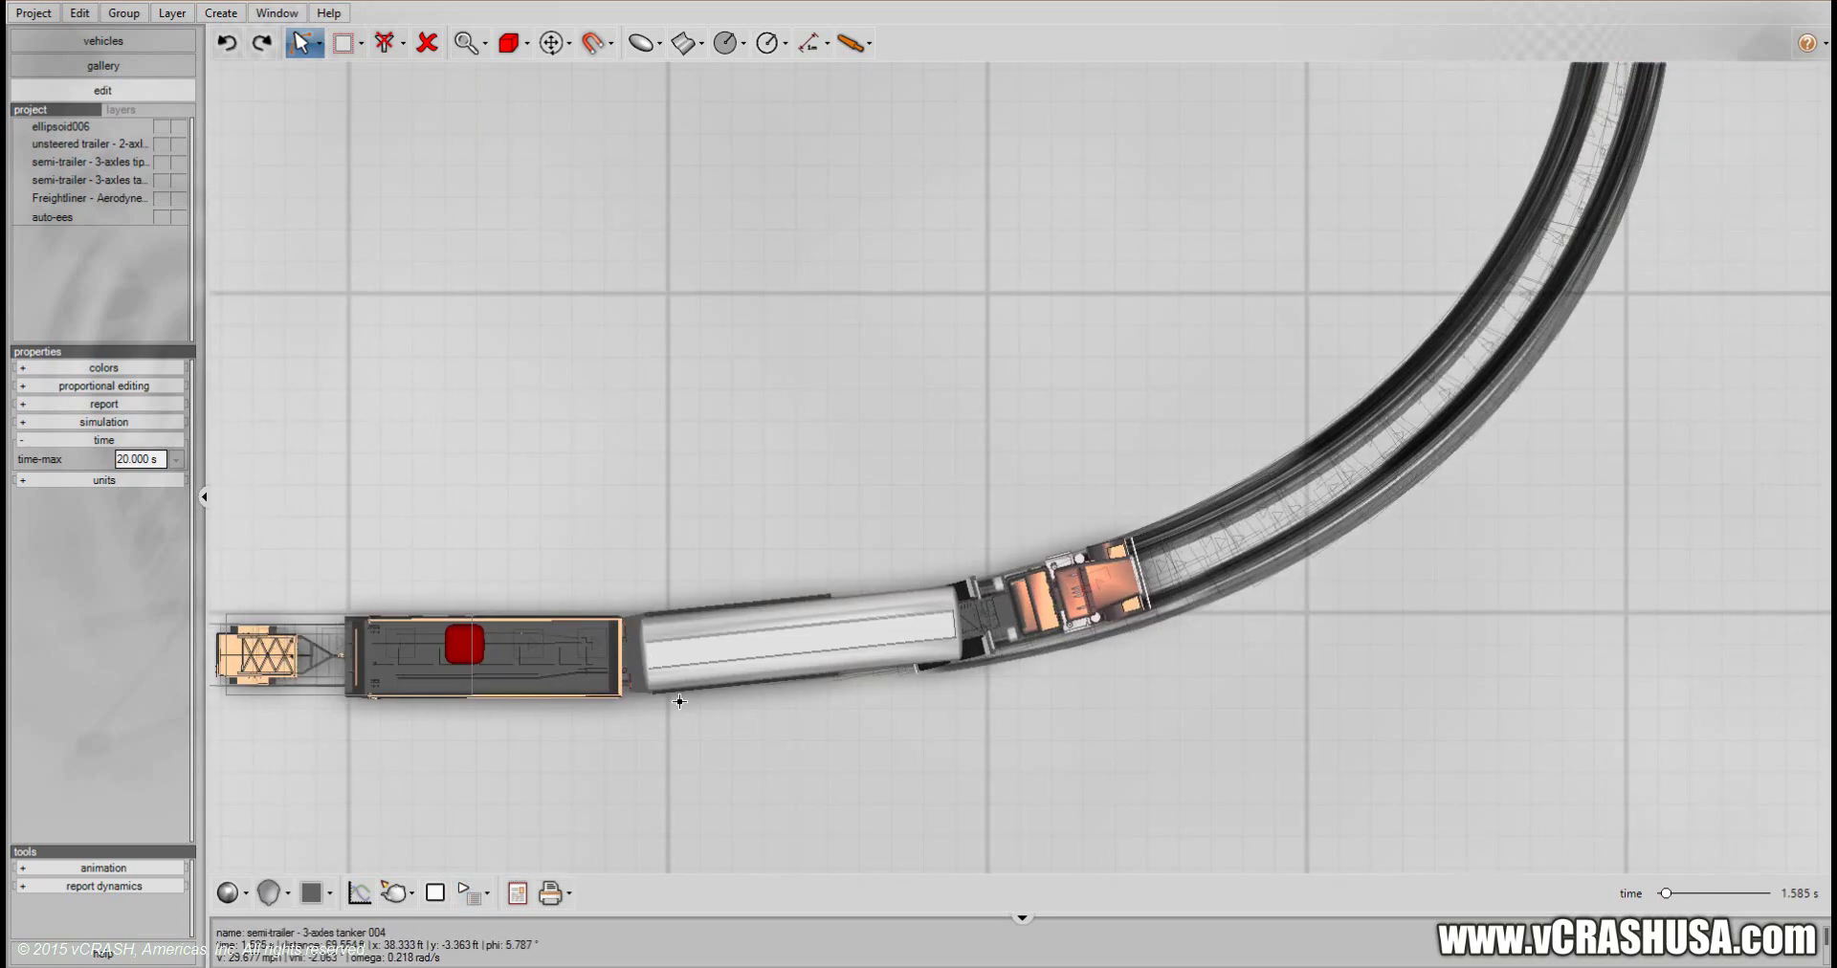
# Try the simulation playback at speed 1/16x and switch it back to a somewhat faster slow-motion speed
pyautogui.click(474, 895)
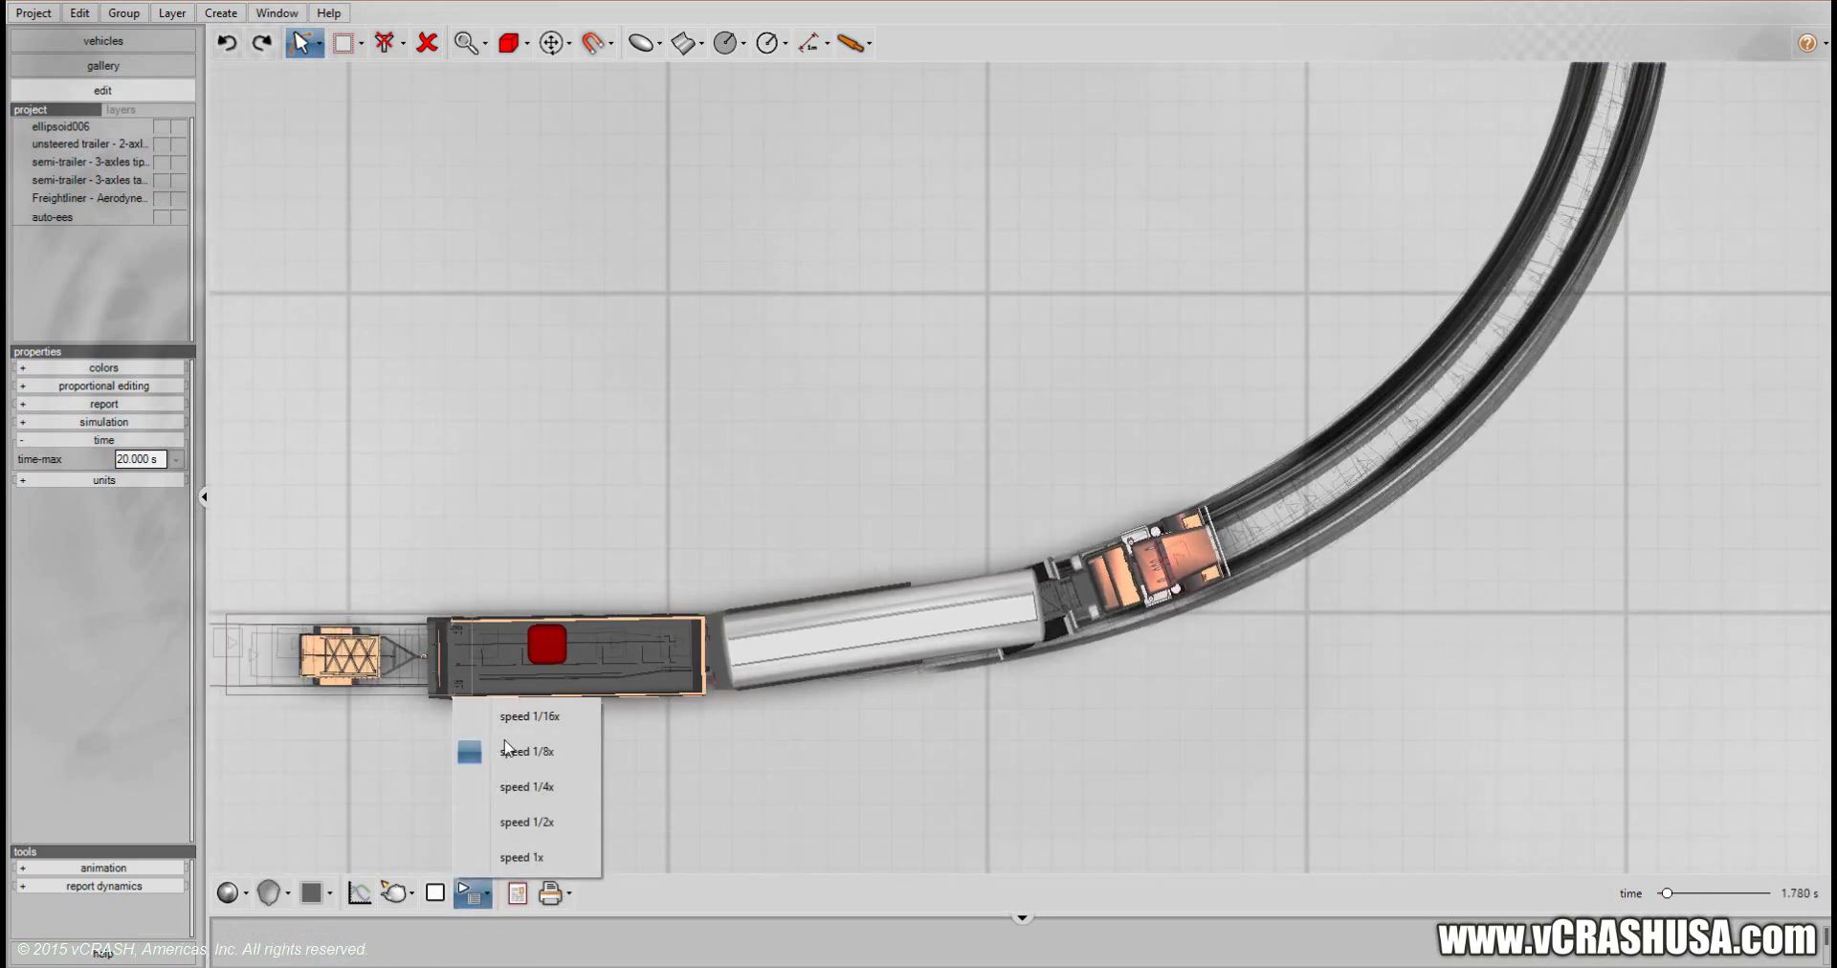
pyautogui.click(517, 723)
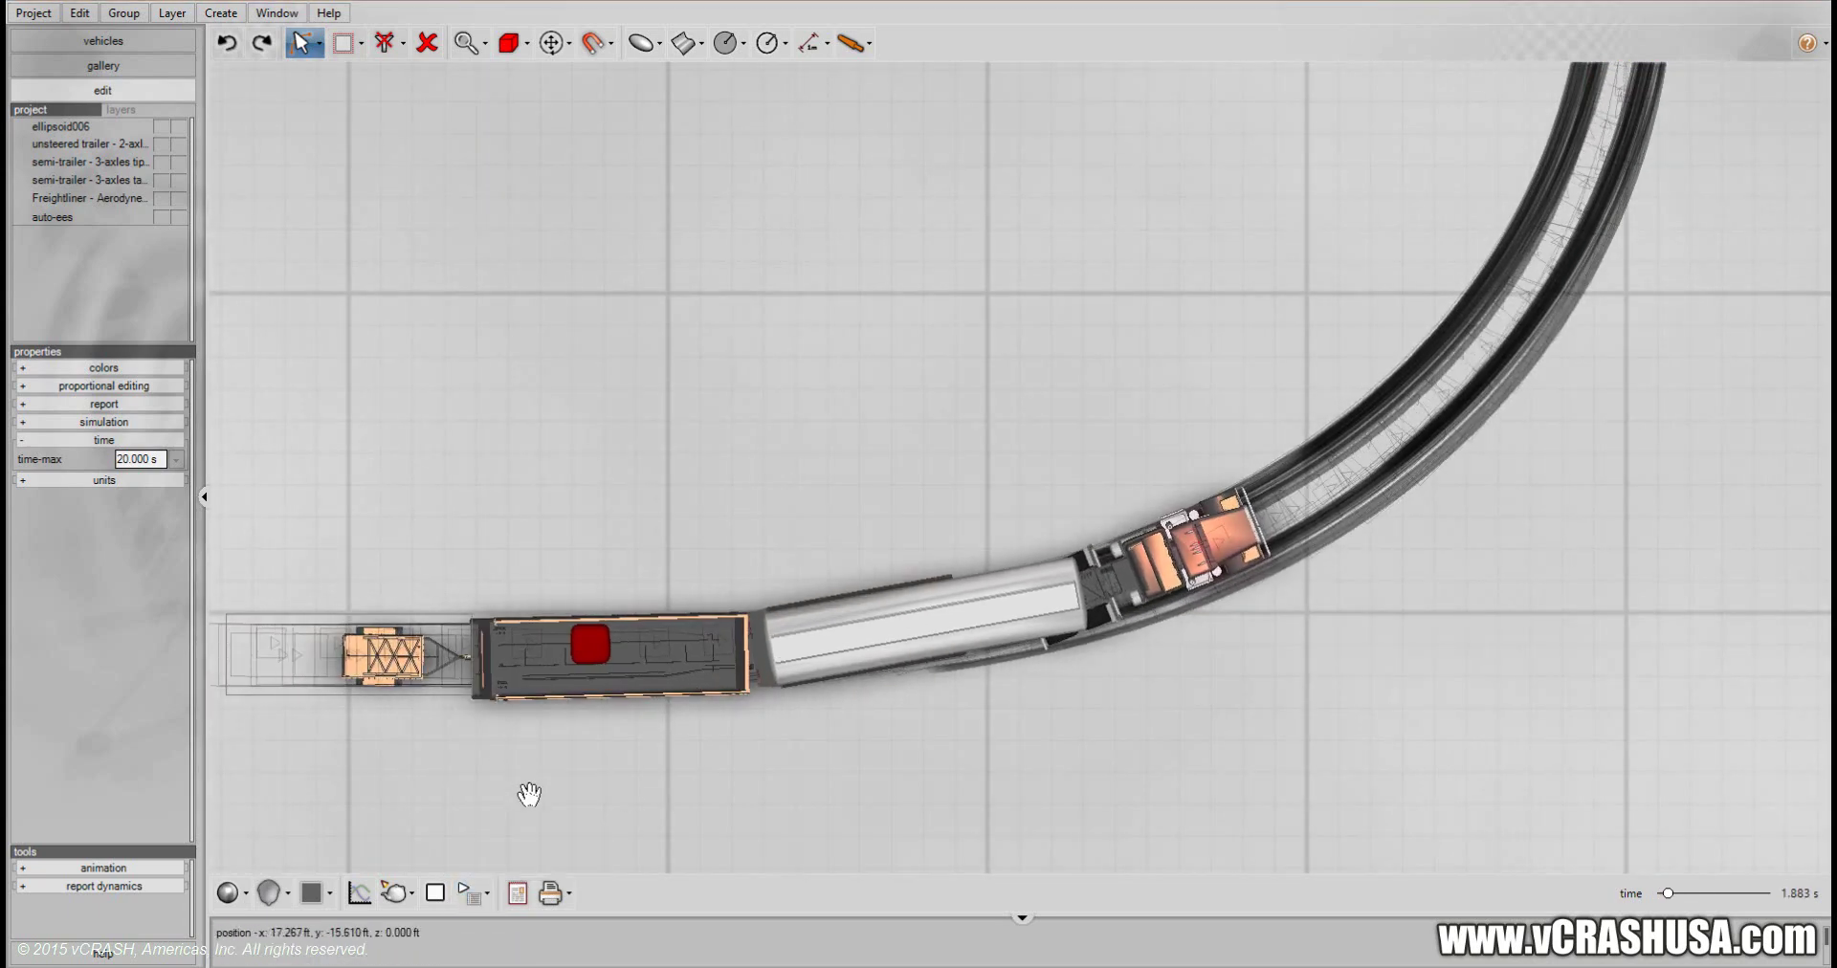
pyautogui.click(411, 897)
pyautogui.click(715, 944)
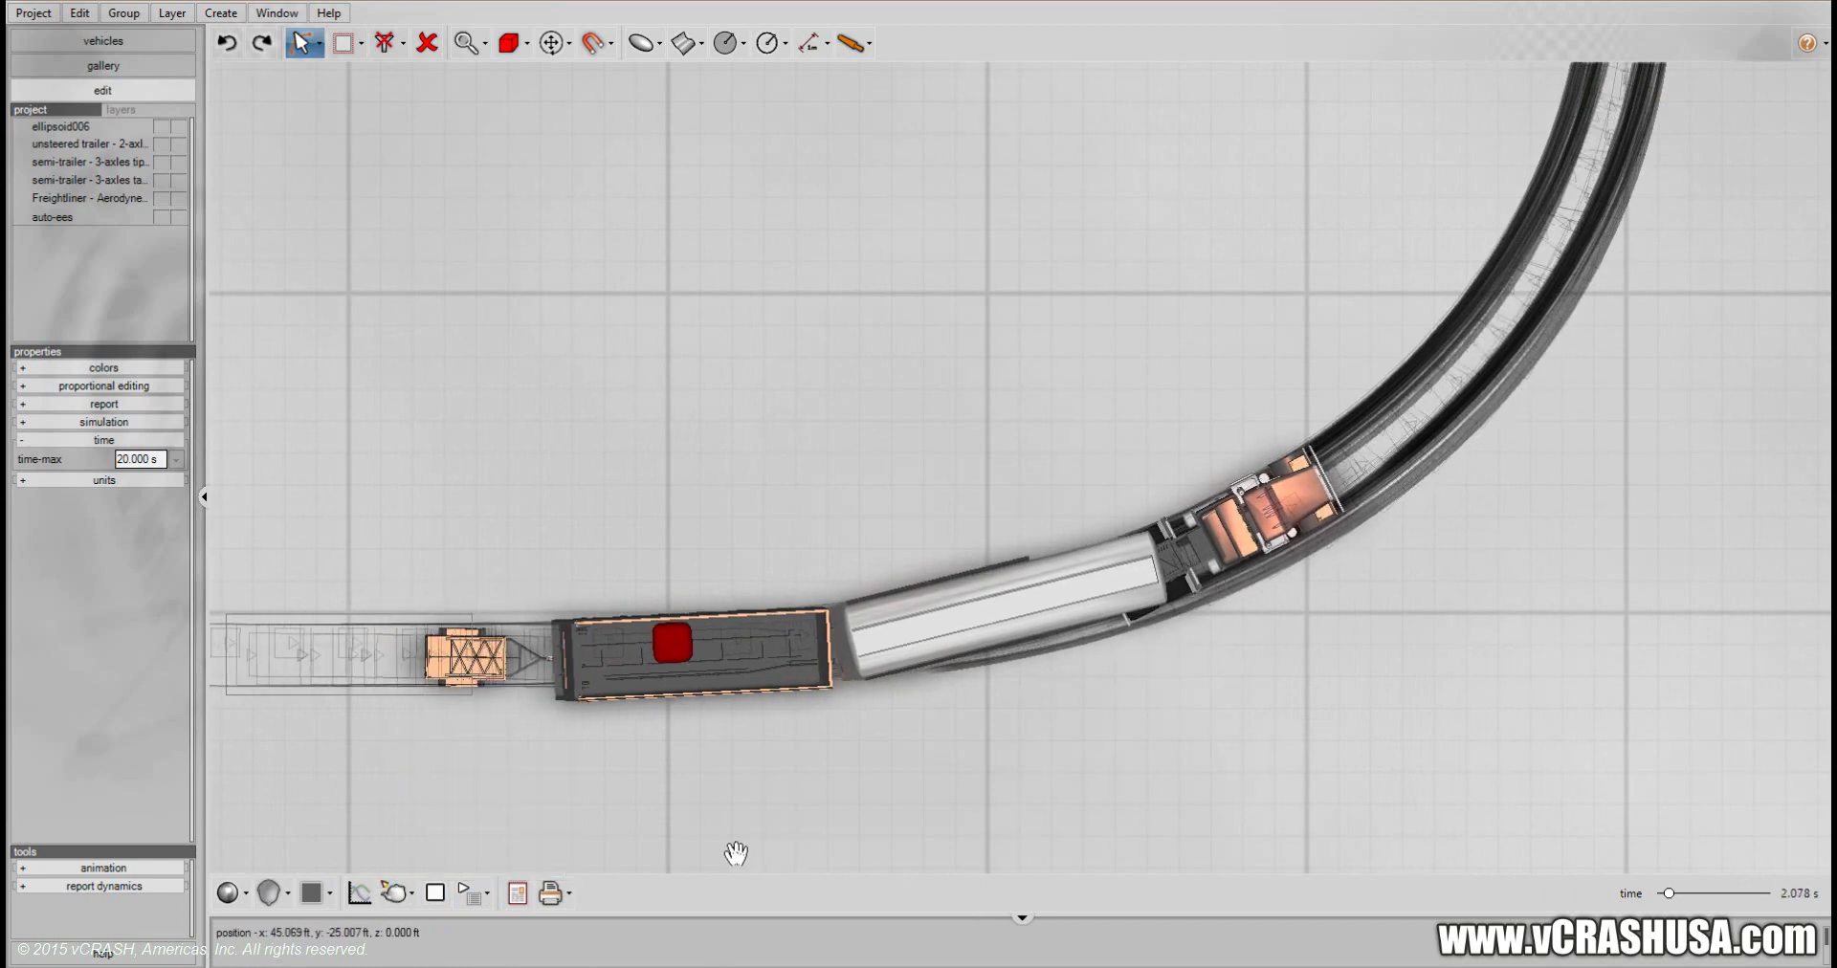
pyautogui.click(470, 893)
pyautogui.click(500, 786)
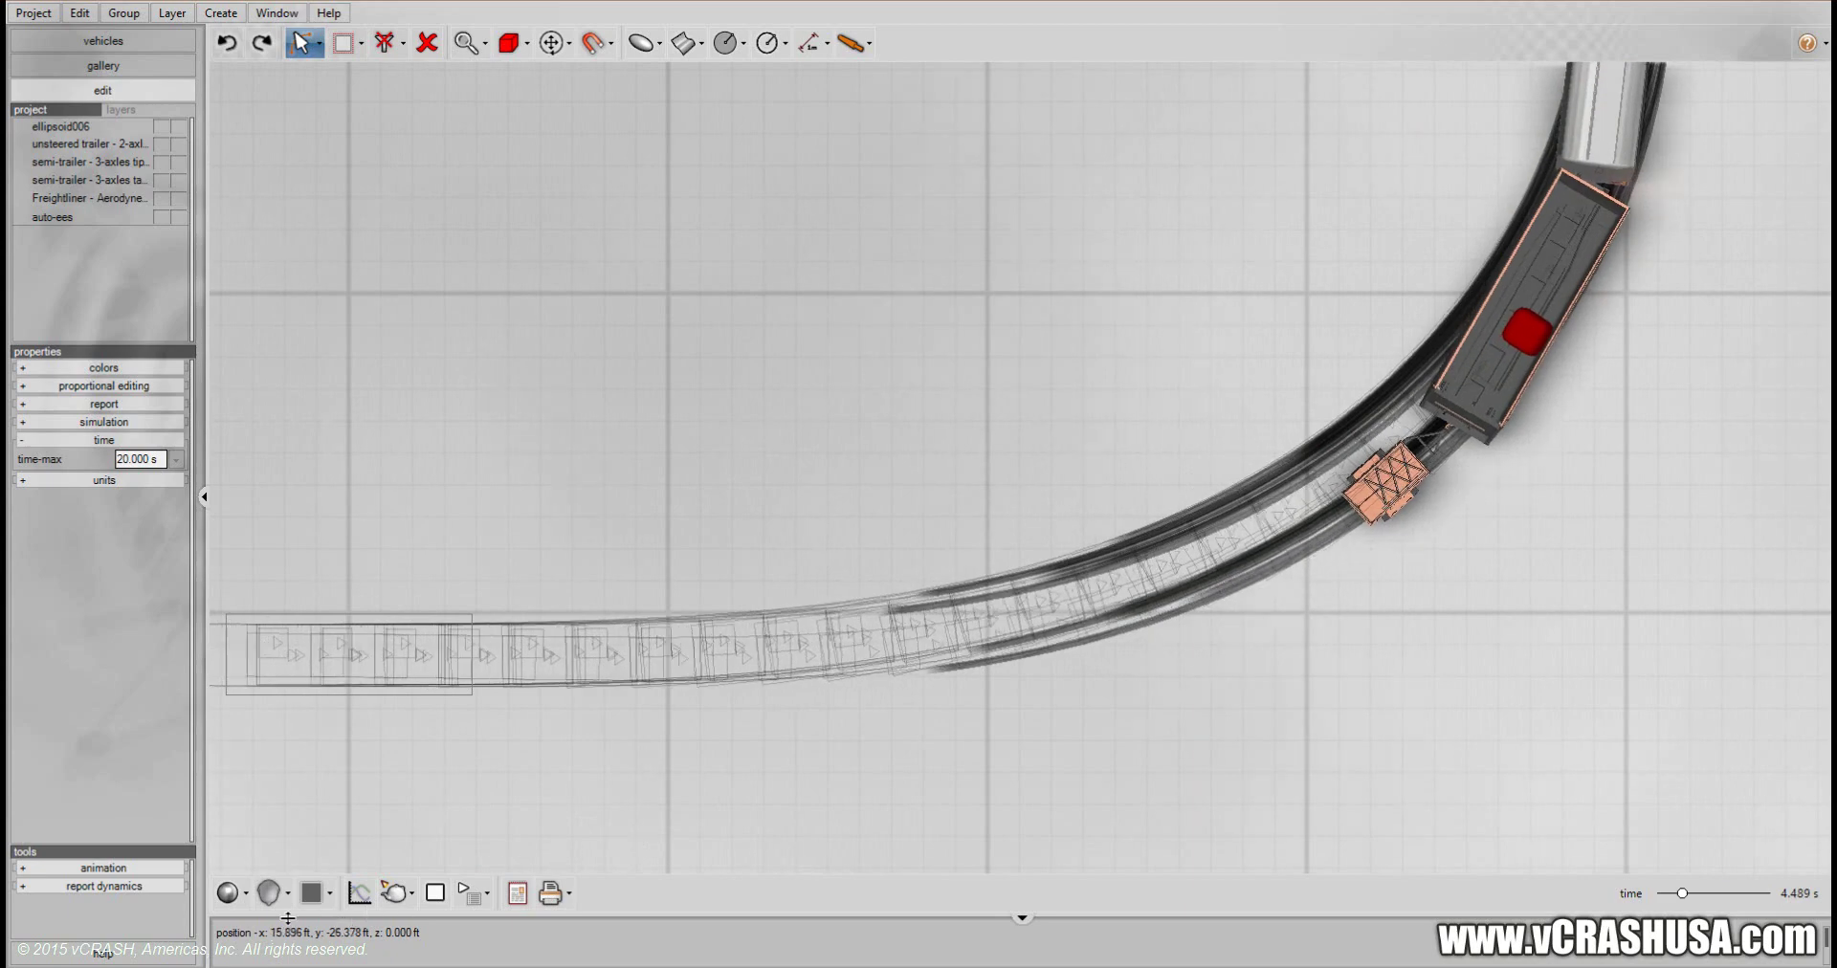
# Switch the camera from the top view back to the perspective view
pyautogui.click(227, 892)
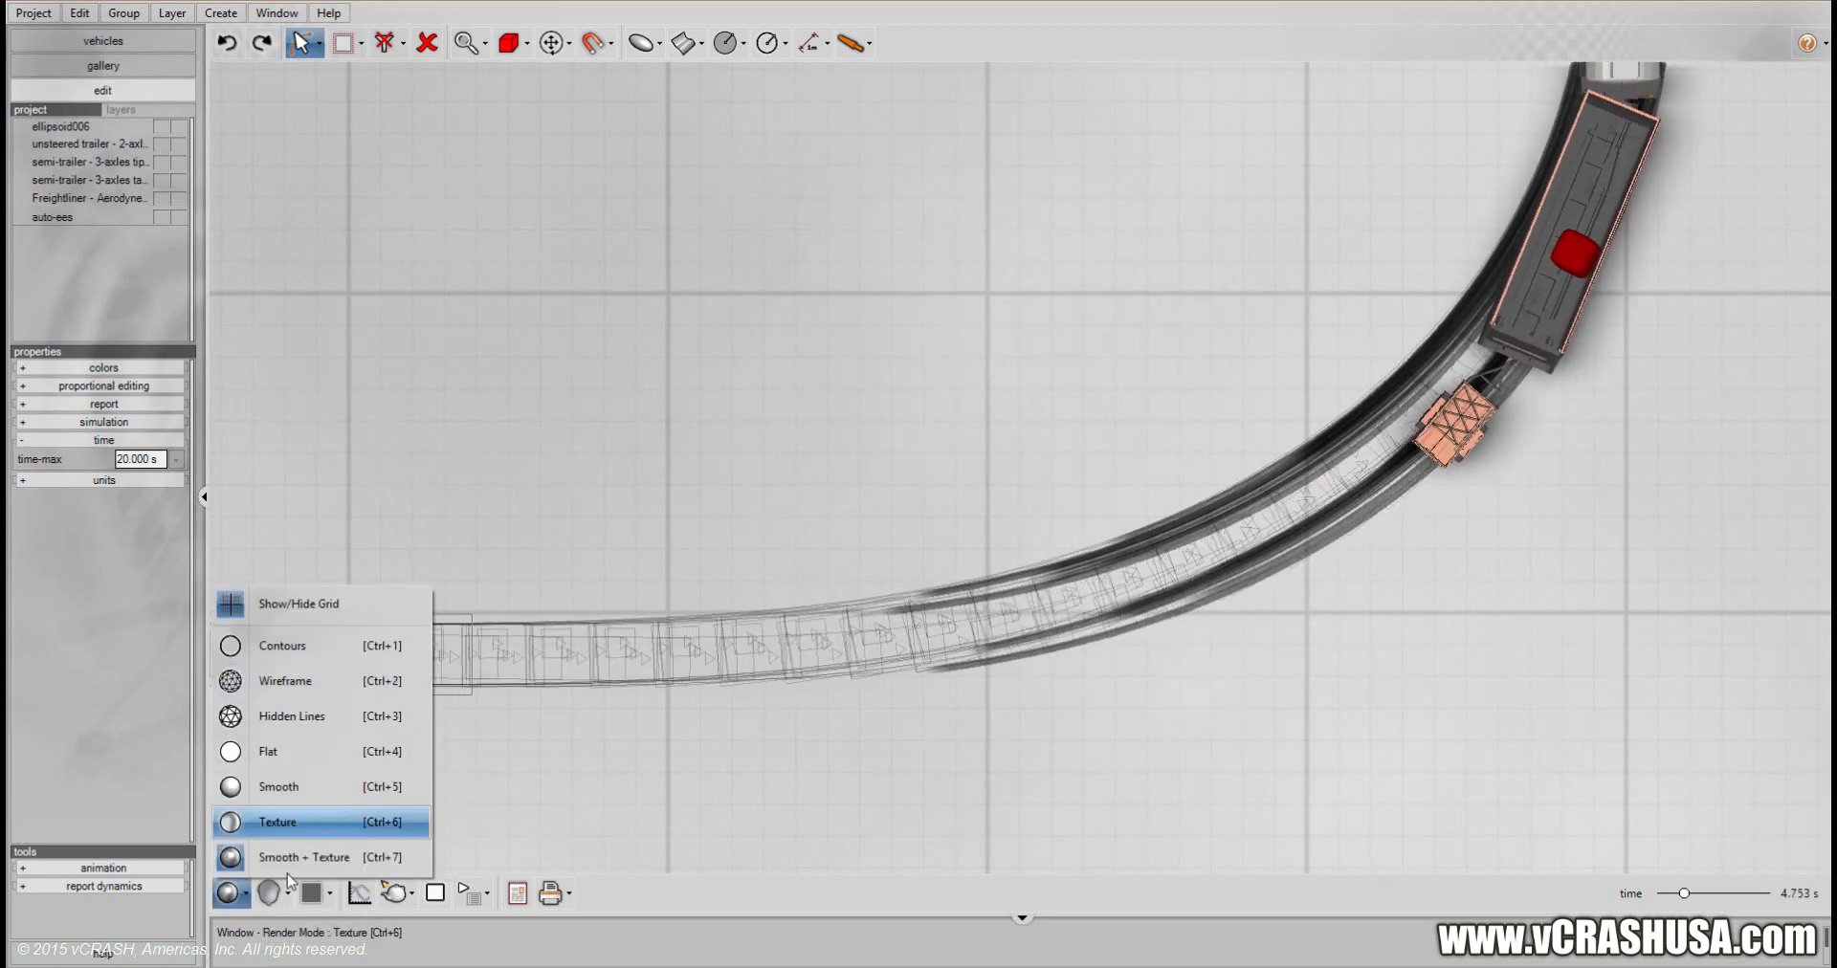
pyautogui.click(271, 893)
pyautogui.click(335, 651)
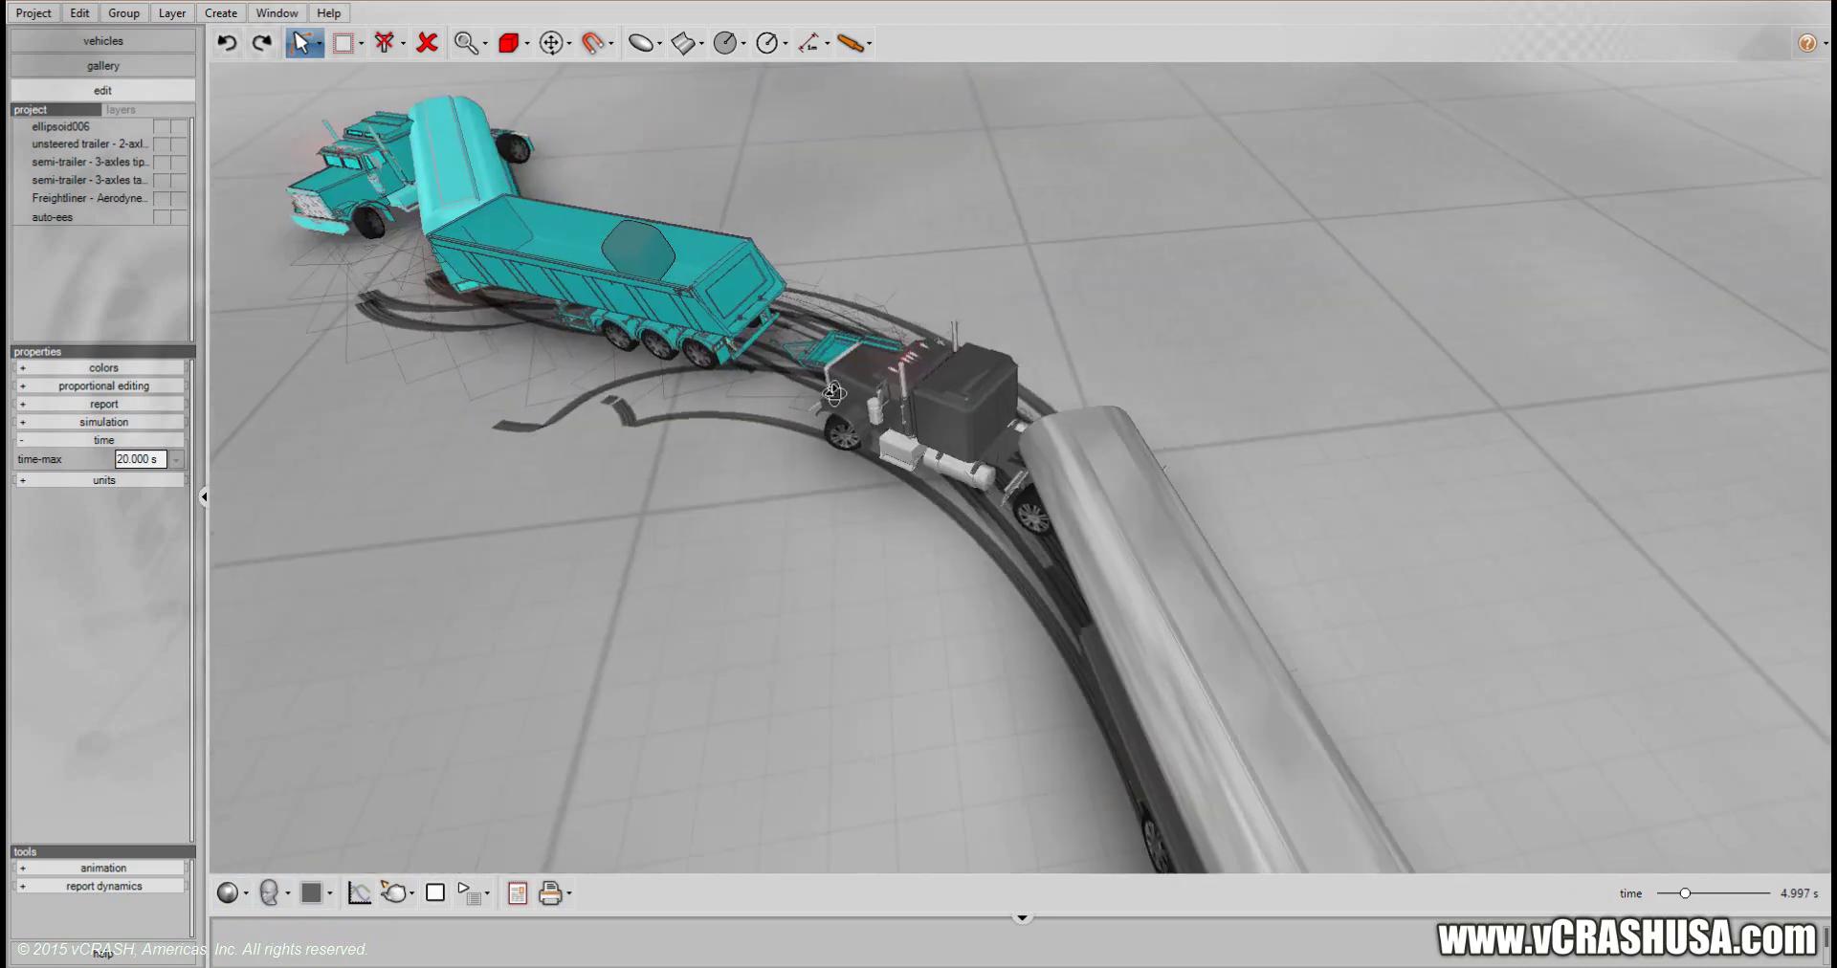
# Examine the truck, trailers and ellipsoid cargo from several angles as they travel through the curve in slow motion
pyautogui.scroll(-3, 670, 657)
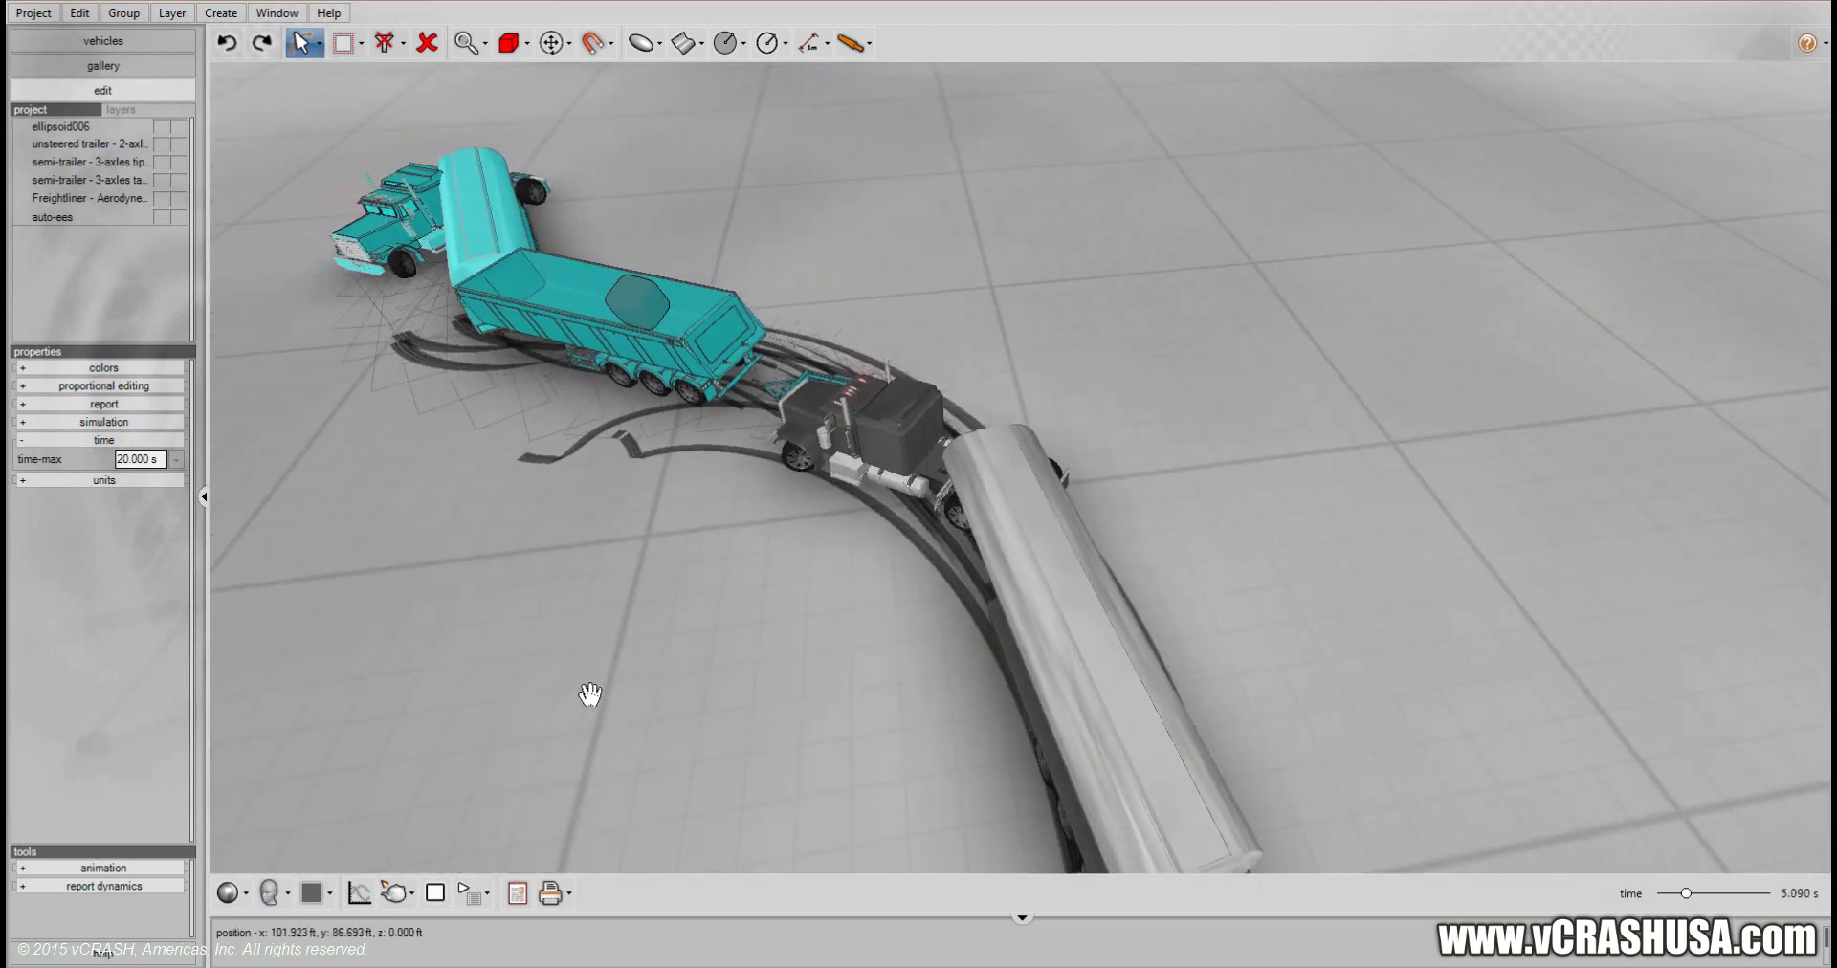
pyautogui.moveTo(796, 638); pyautogui.dragTo(861, 622)
pyautogui.moveTo(861, 622); pyautogui.dragTo(1019, 574, button='middle')
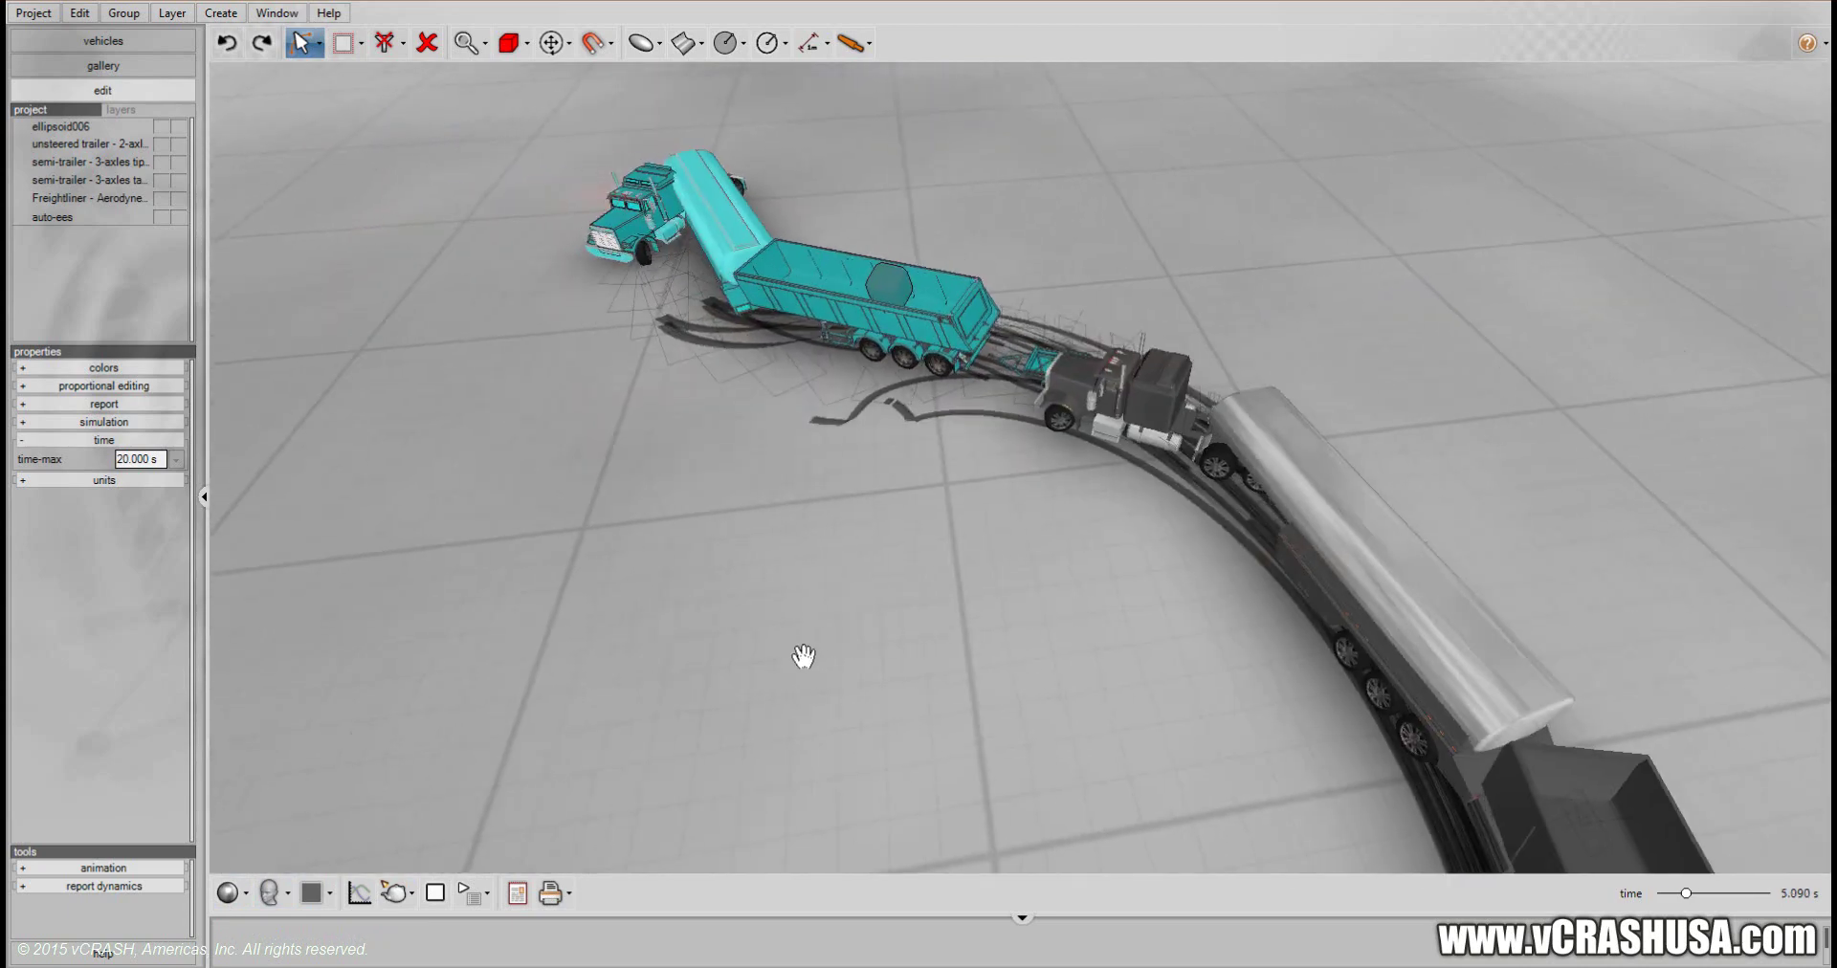
pyautogui.moveTo(849, 628); pyautogui.dragTo(1022, 610, button='middle')
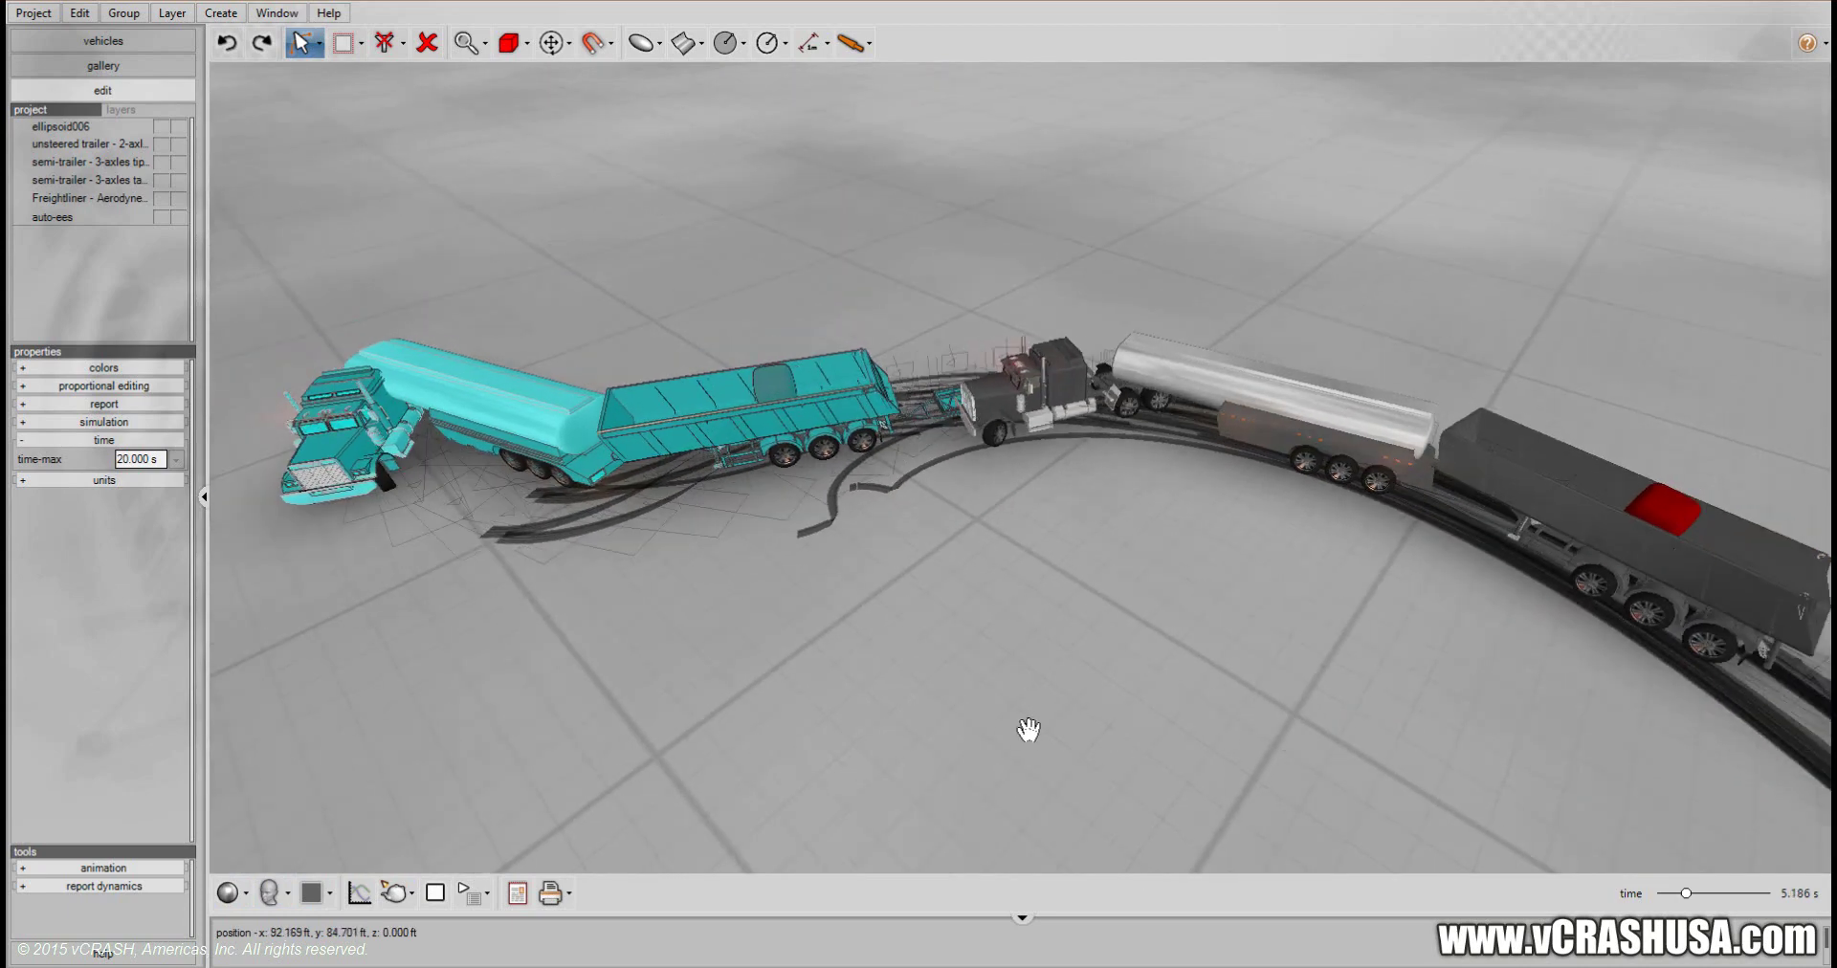
pyautogui.moveTo(1029, 730); pyautogui.dragTo(1001, 570, button='middle')
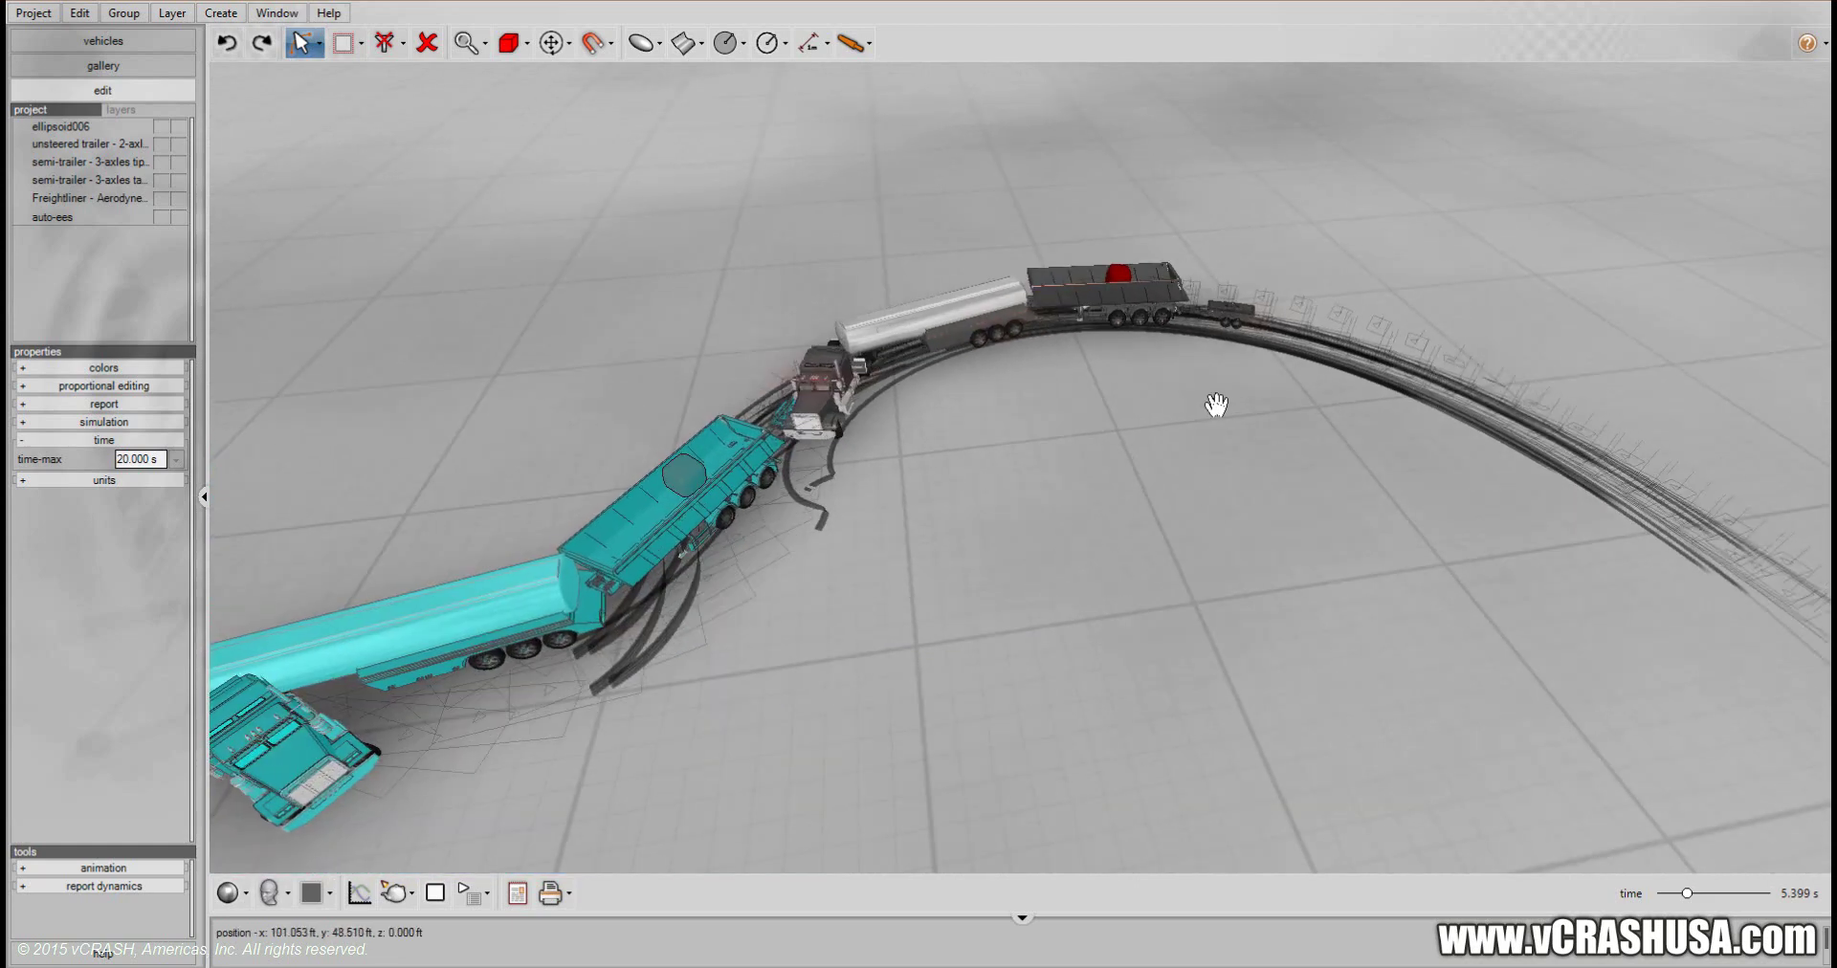
pyautogui.moveTo(1201, 476); pyautogui.dragTo(1104, 599, button='middle')
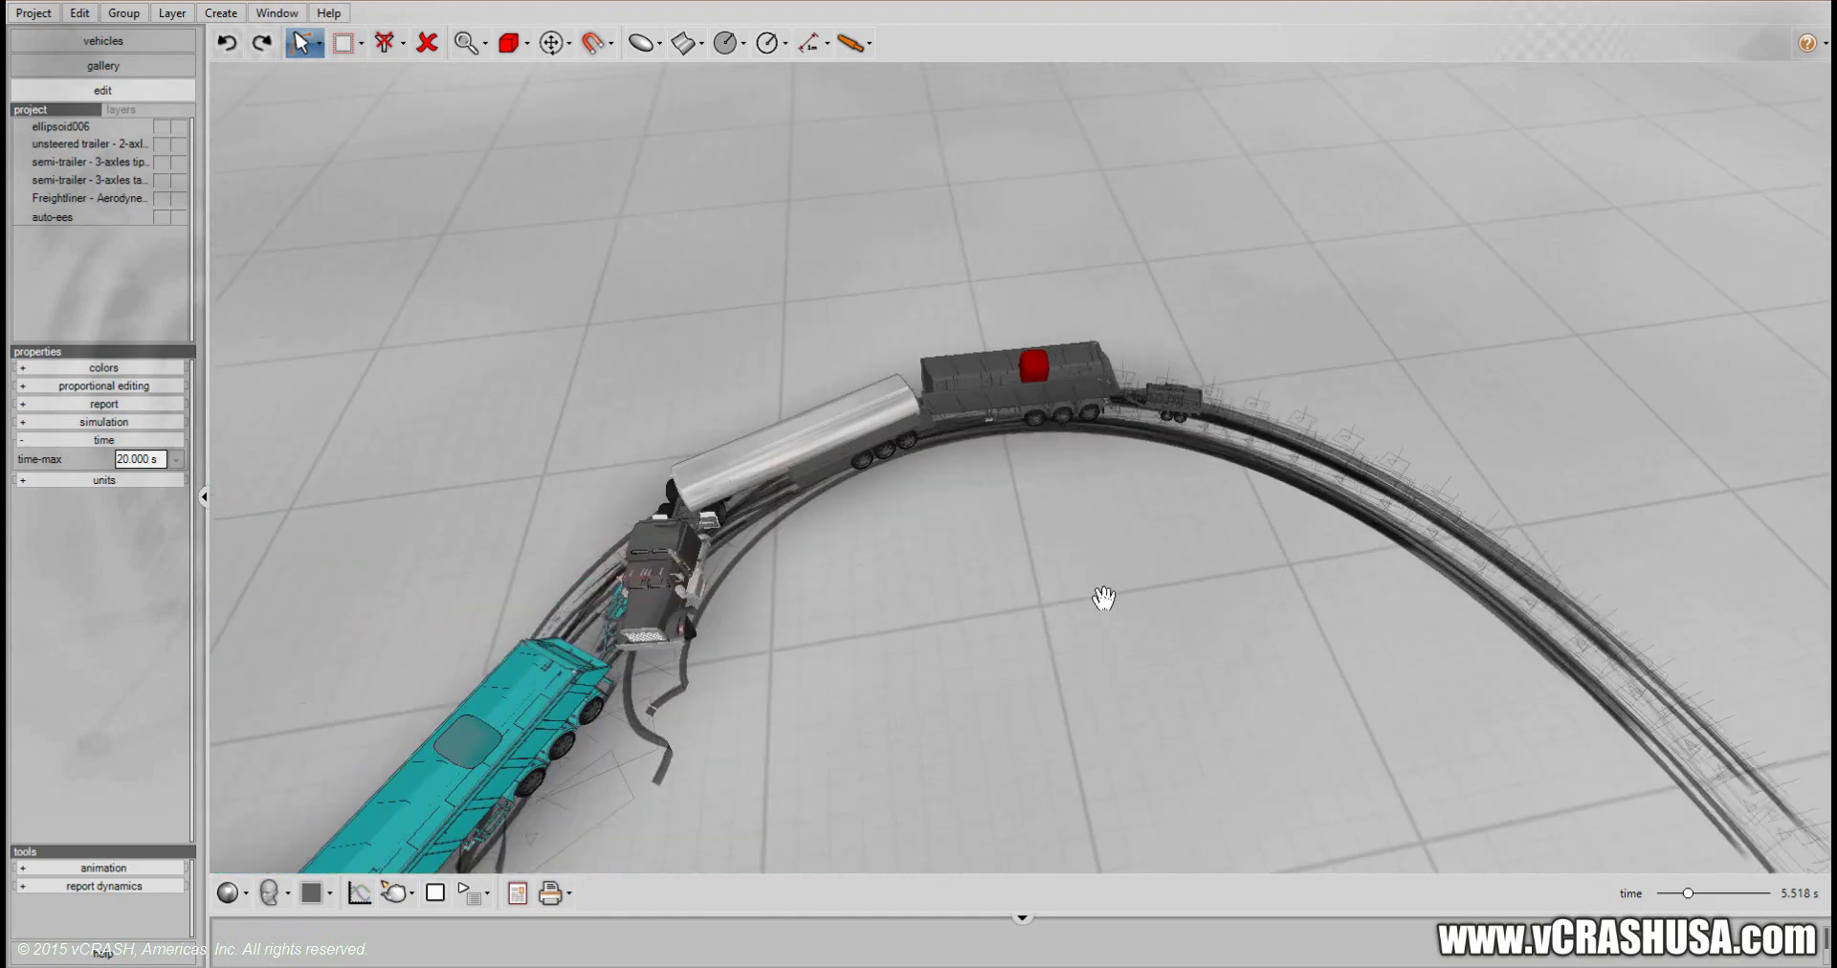